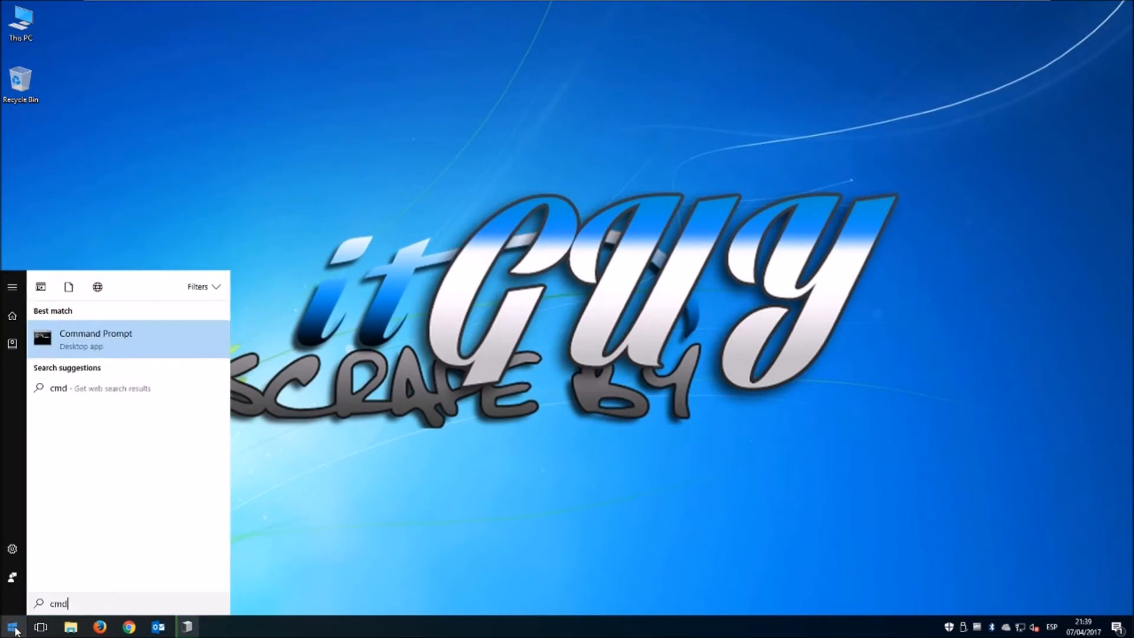
Open Command Prompt, resize it, and run ipconfig /all to show Ethernet0 at 192.168.27.128.
key("Return")
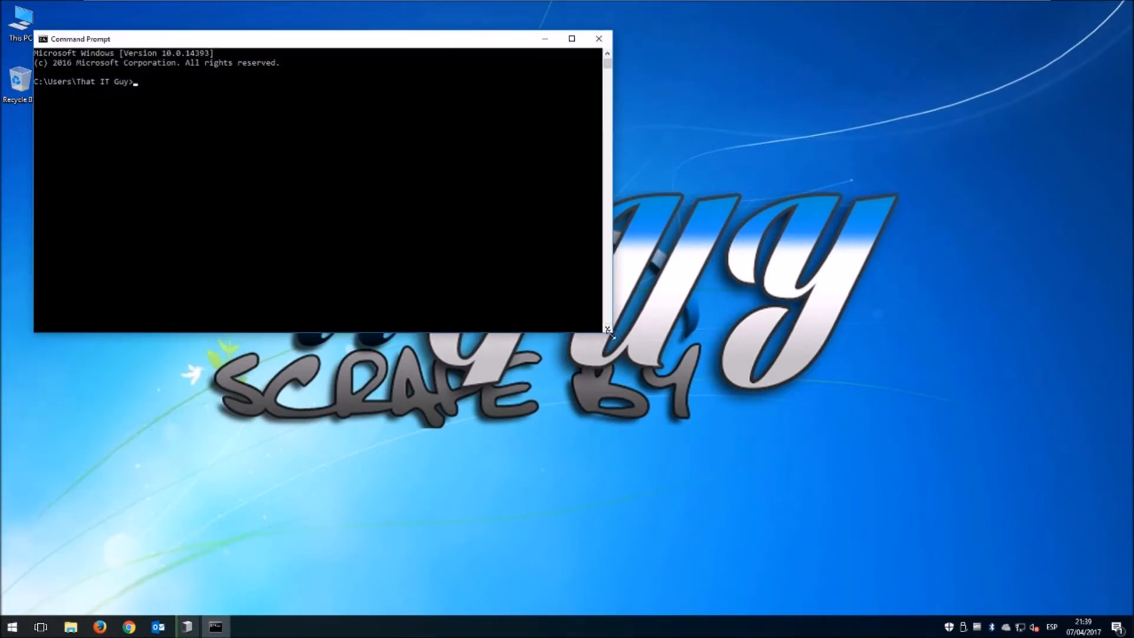
left_click_drag(610, 334, 475, 571)
left_click(259, 225)
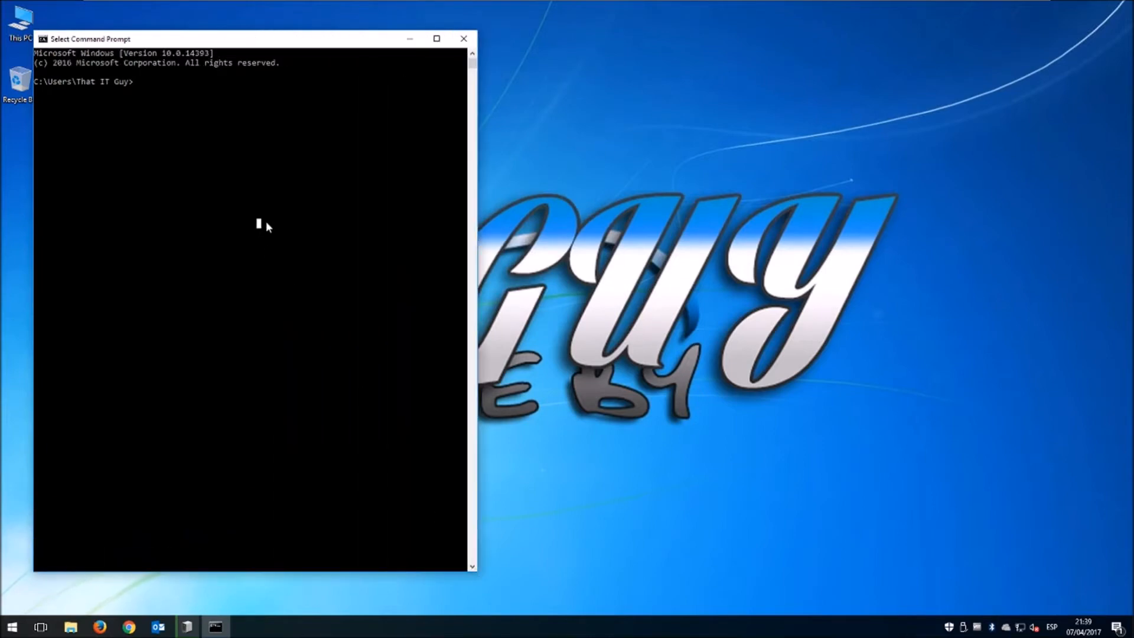
type("ipconfig /all")
key("Return")
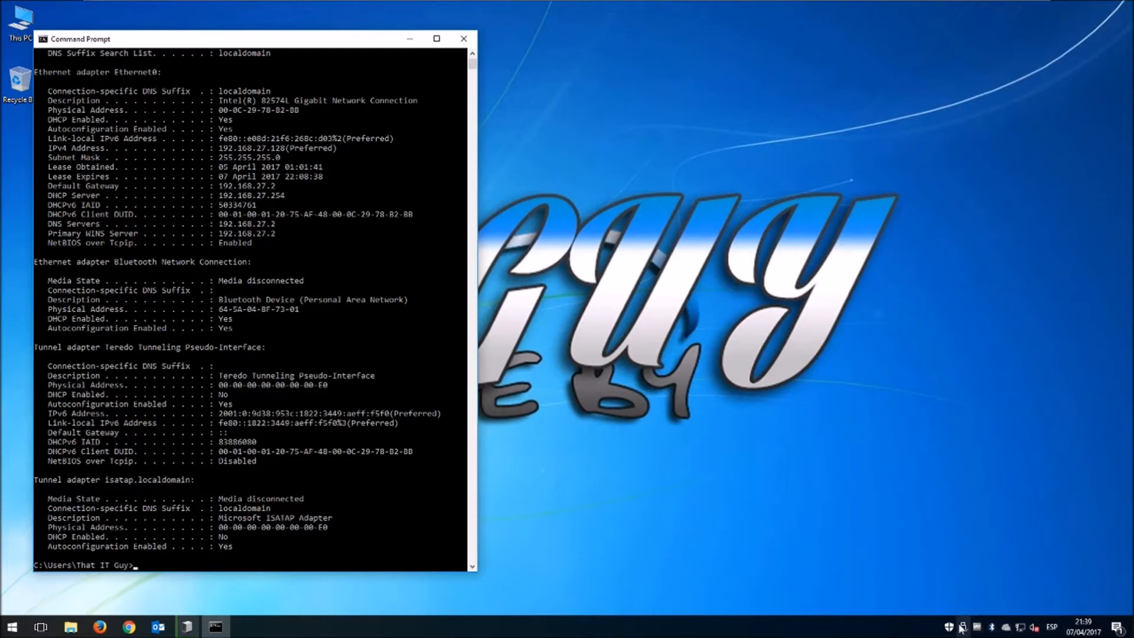
Open the Ethernet0 adapter properties from Network settings' adapter list.
left_click(1021, 629)
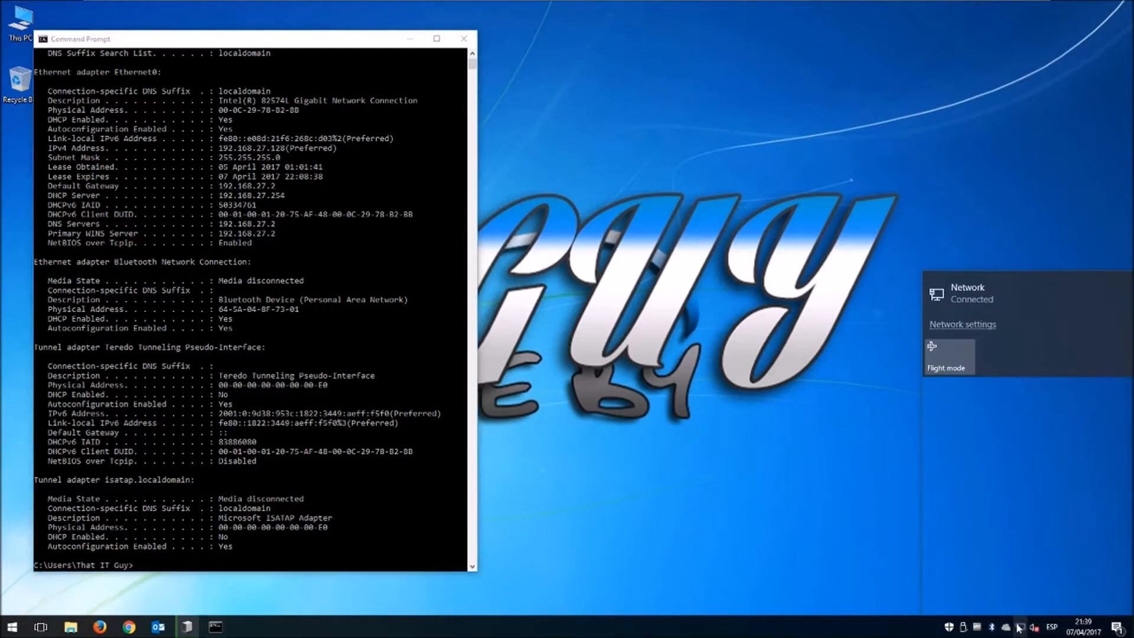
left_click(966, 563)
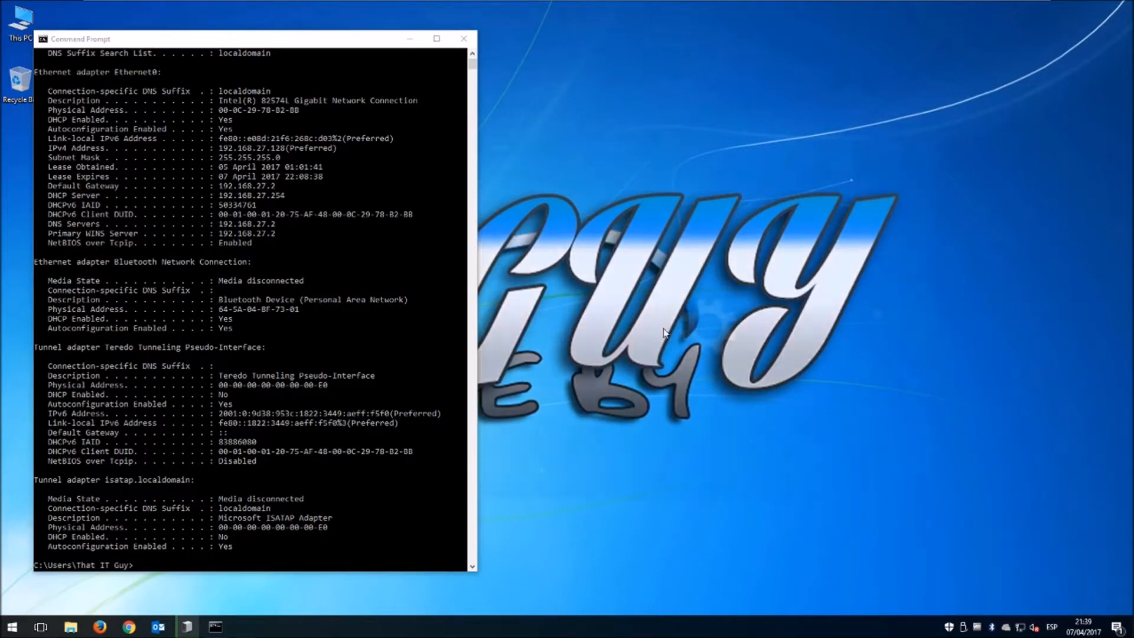
left_click_drag(610, 149, 712, 103)
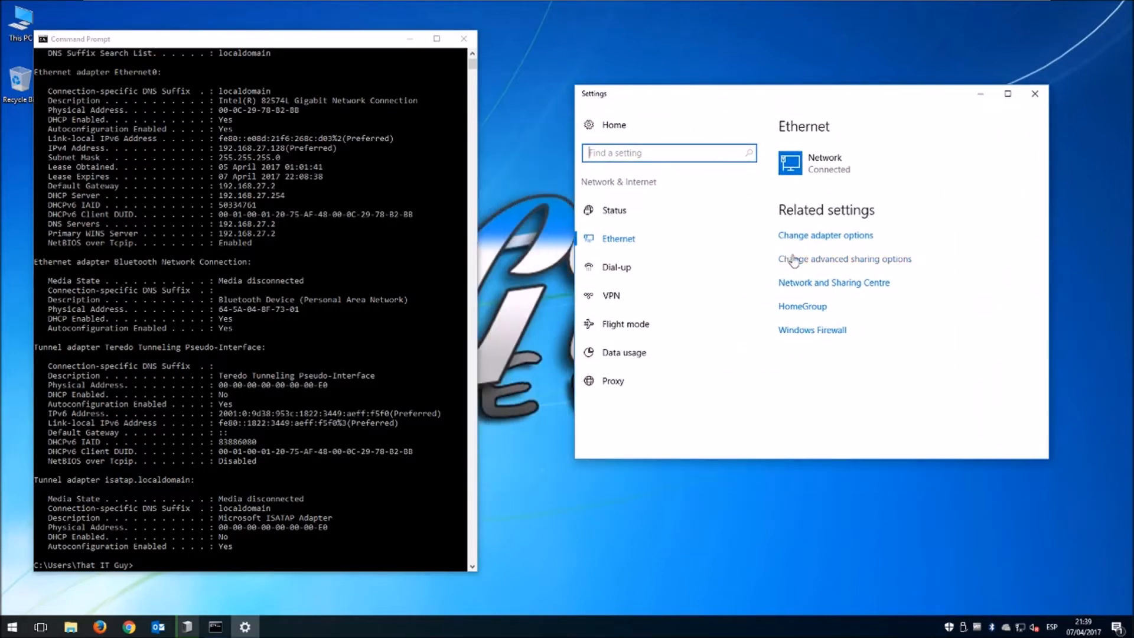
left_click(822, 238)
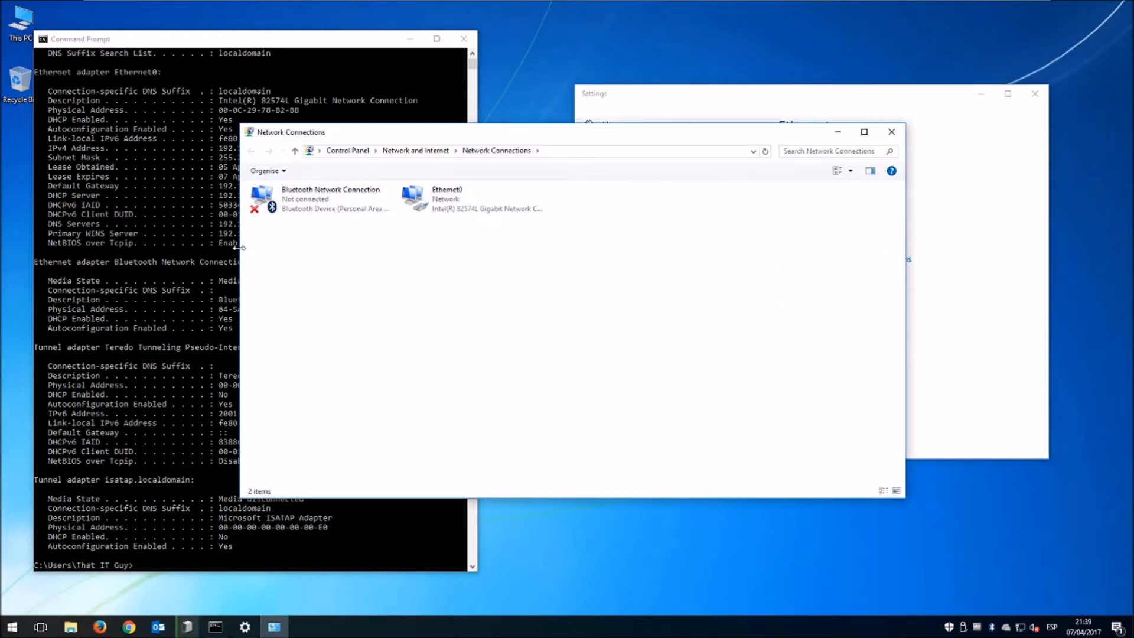
left_click_drag(238, 248, 573, 252)
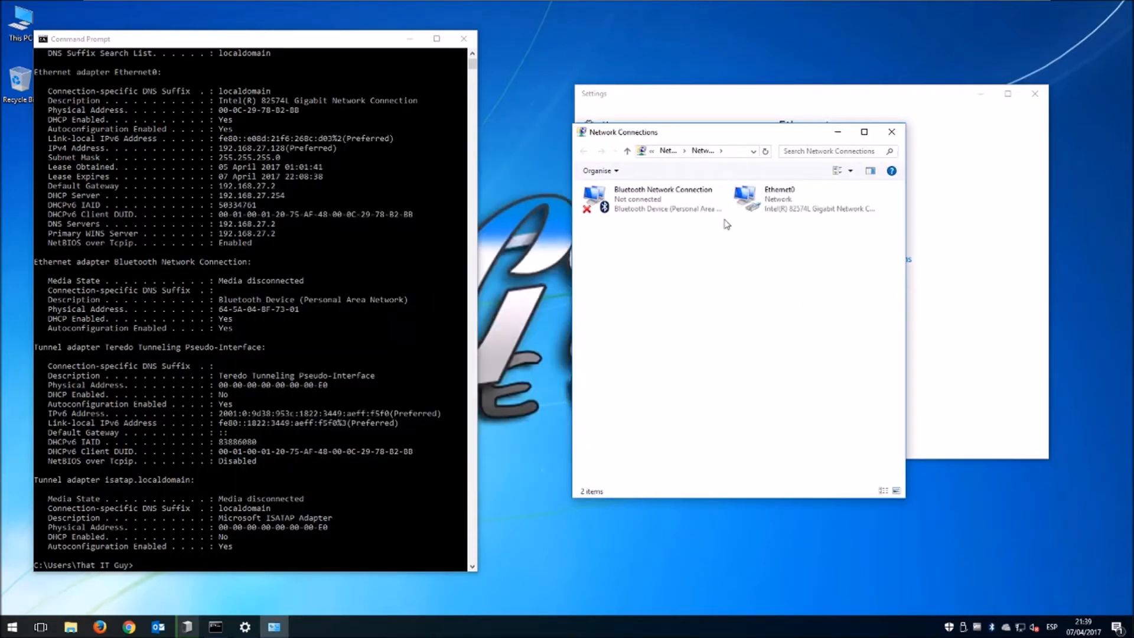
left_click(773, 203)
right_click(772, 203)
left_click(792, 310)
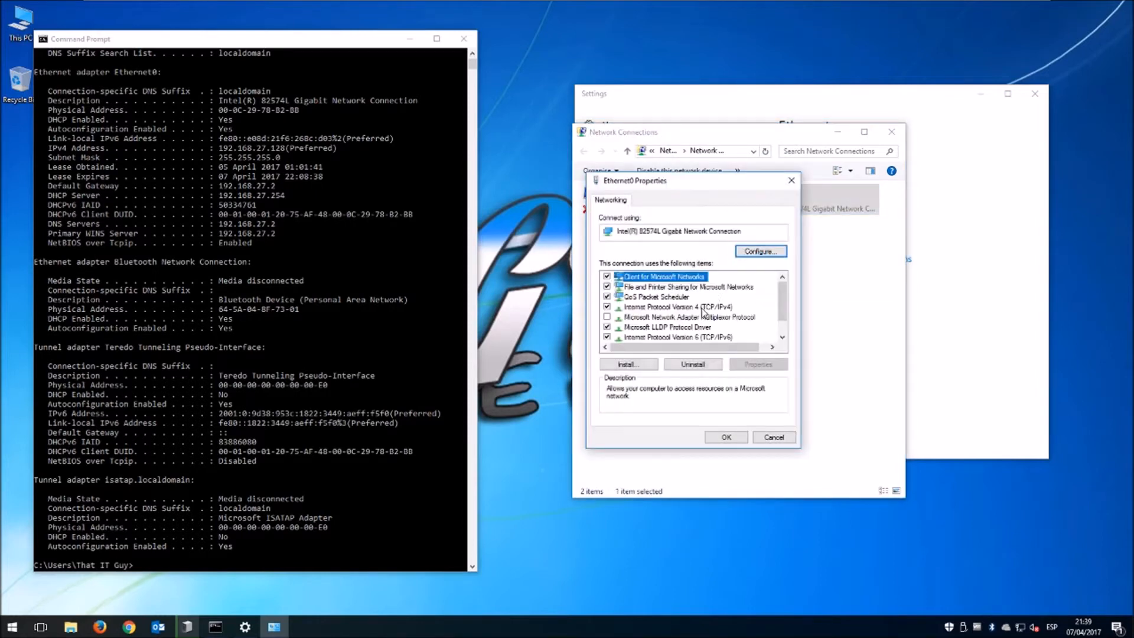
Set Ethernet0 IPv4 to static 192.168.27.128, mask 255.255.255.0, gateway and DNS 192.168.27.2.
left_click(702, 309)
left_click(758, 364)
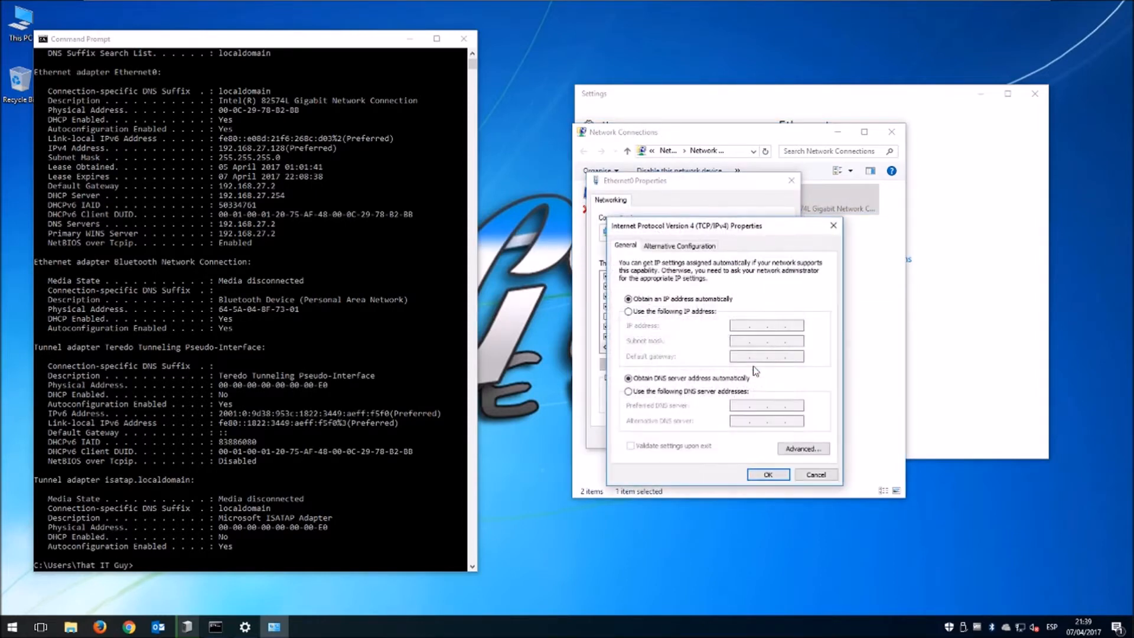
left_click(679, 312)
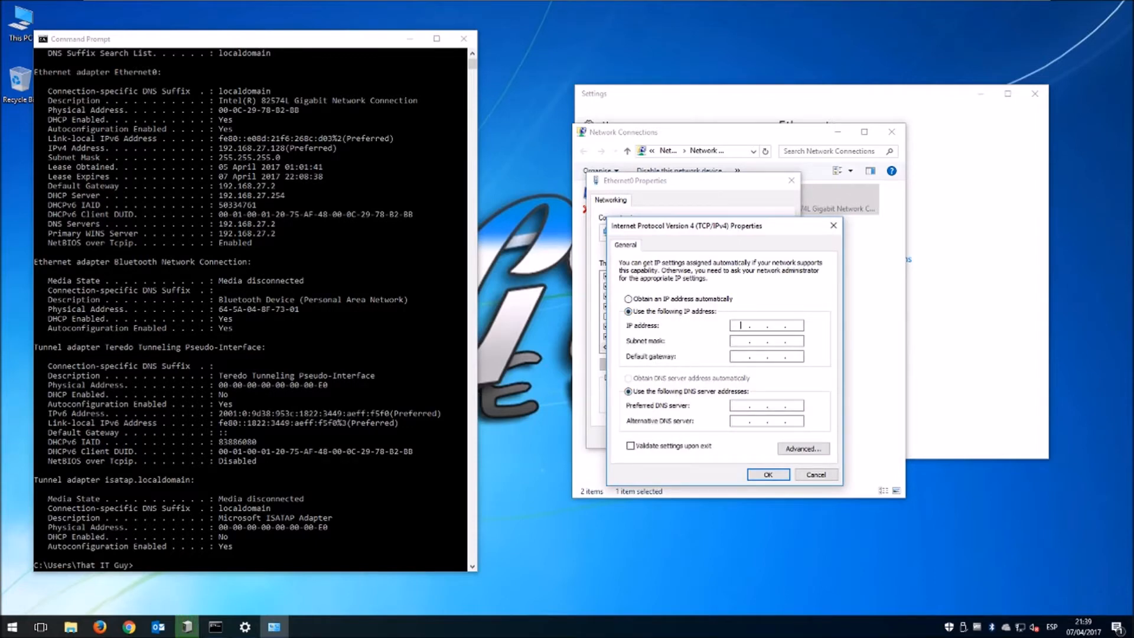
type("192 . 168 . 27 .")
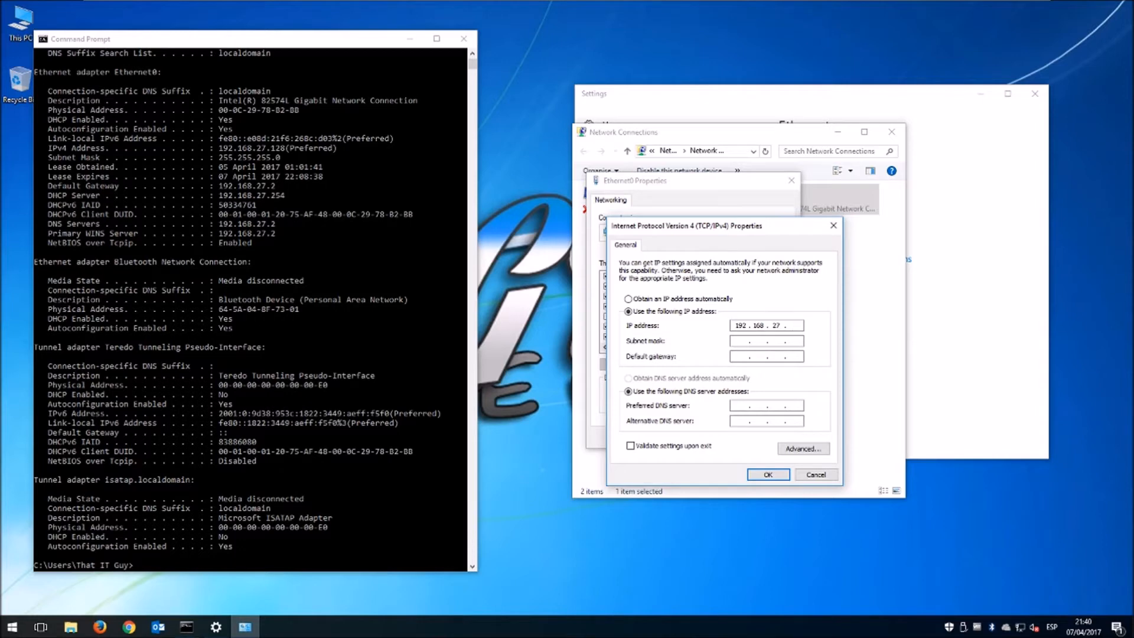
key("Tab")
key("Tab")
key("Tab")
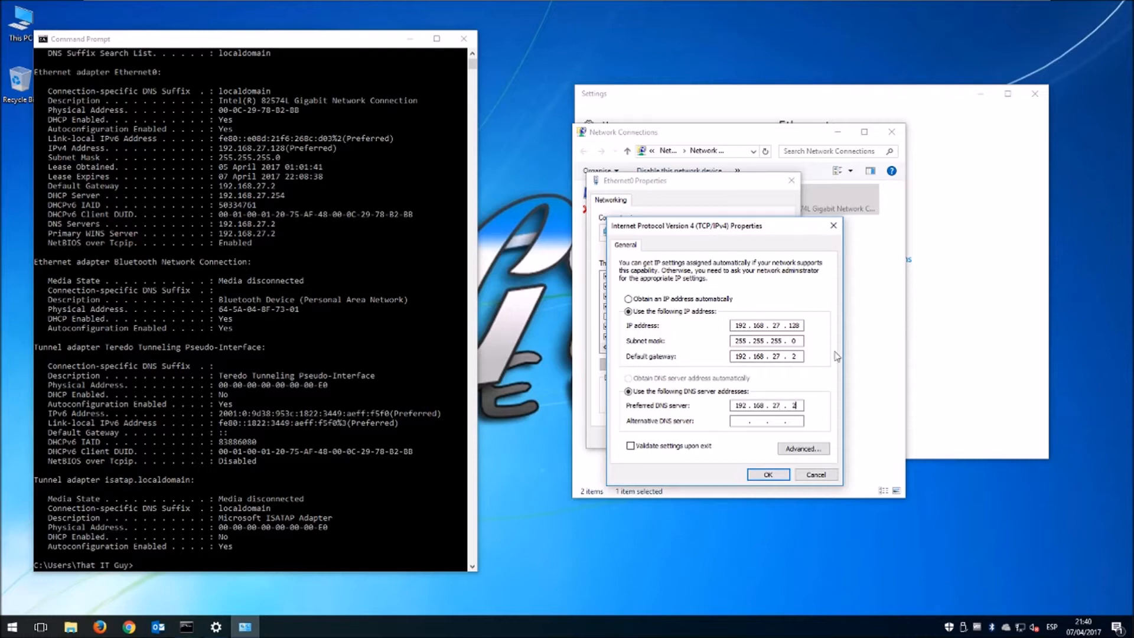
left_click(768, 475)
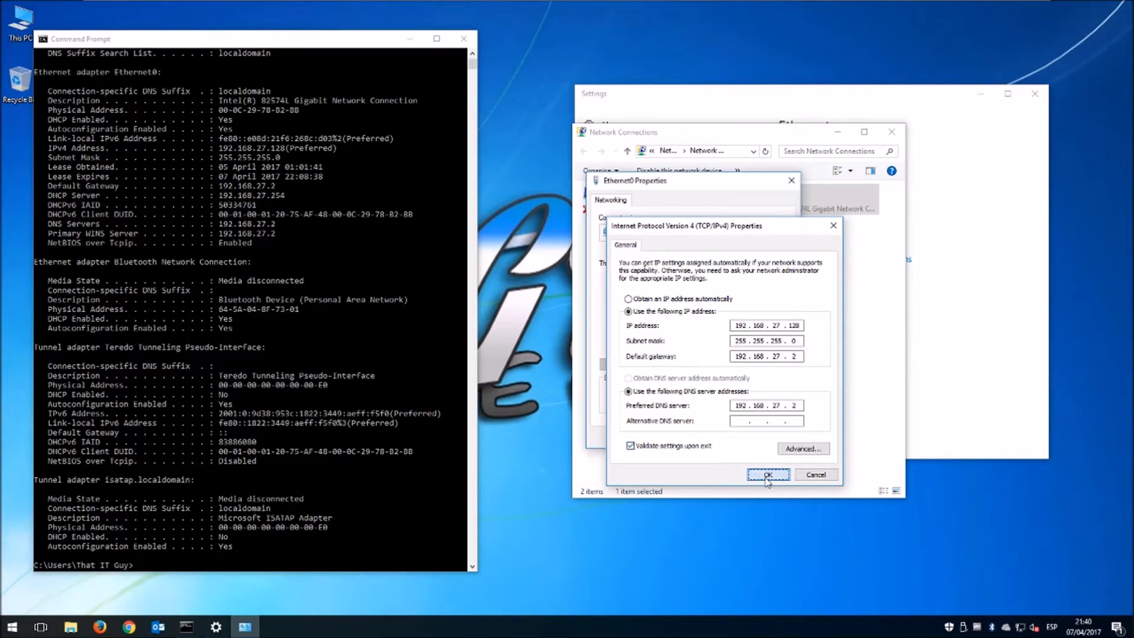
left_click(726, 439)
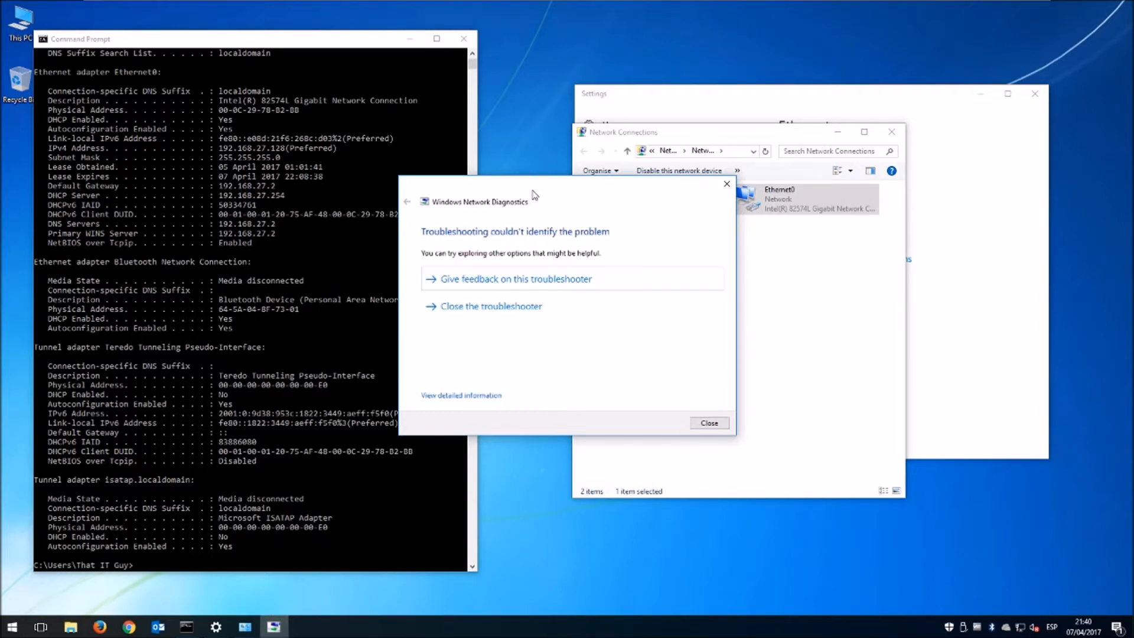
left_click(709, 423)
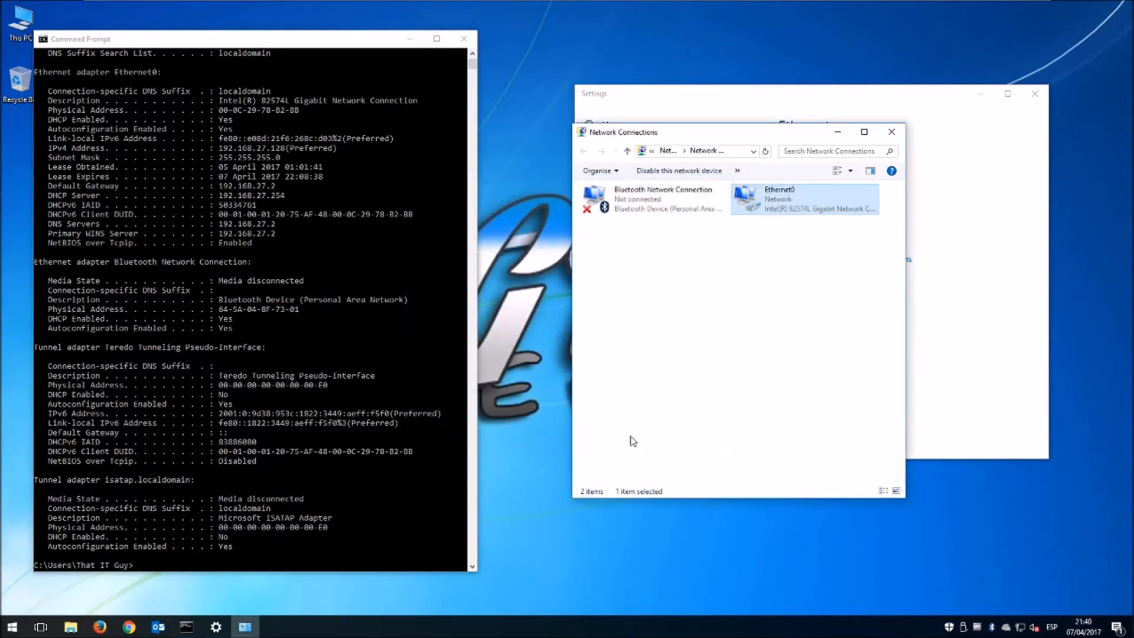
Ping google.com in Command Prompt and confirm 4/4 replies with 0% loss.
left_click(409, 455)
scroll(392, 444, "down", 8)
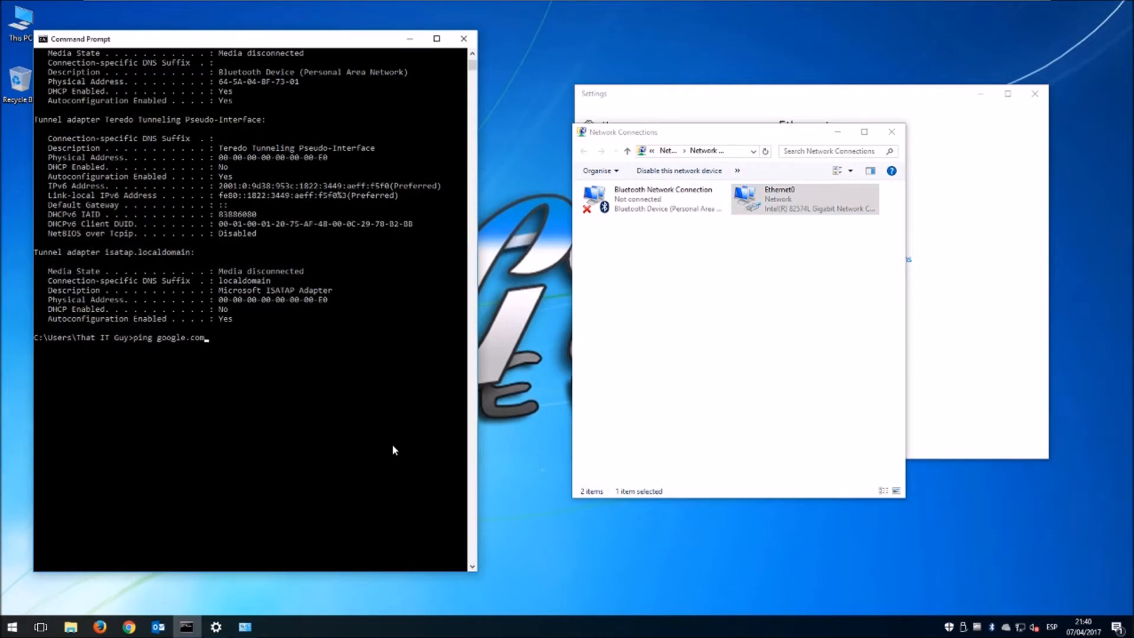
key("Return")
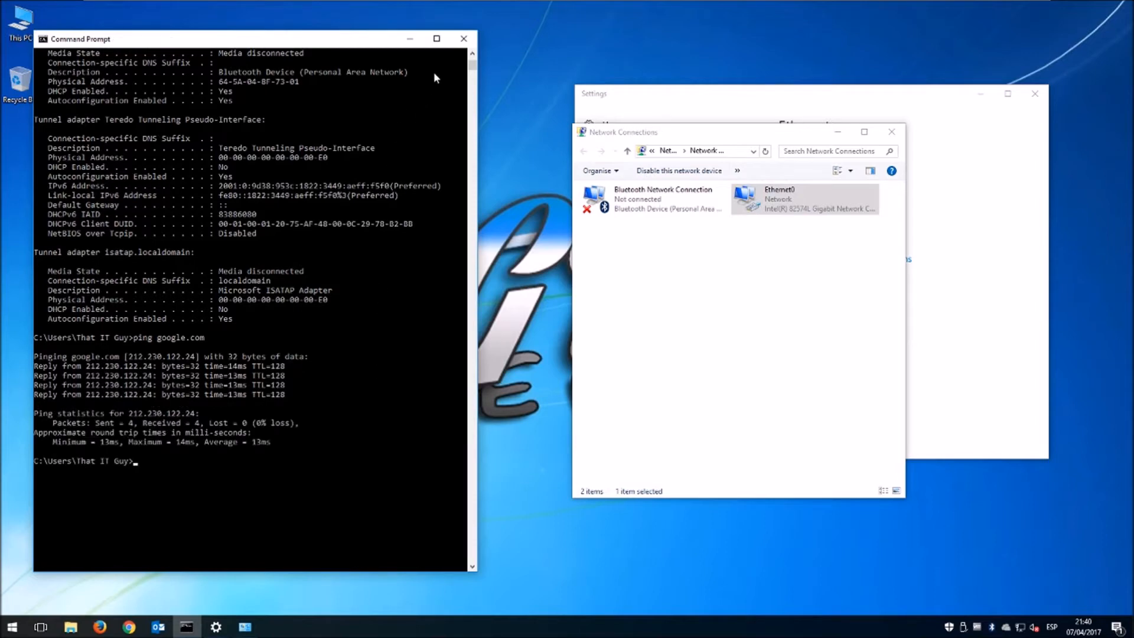
Close the Command Prompt, Network Connections and Settings windows.
left_click(466, 41)
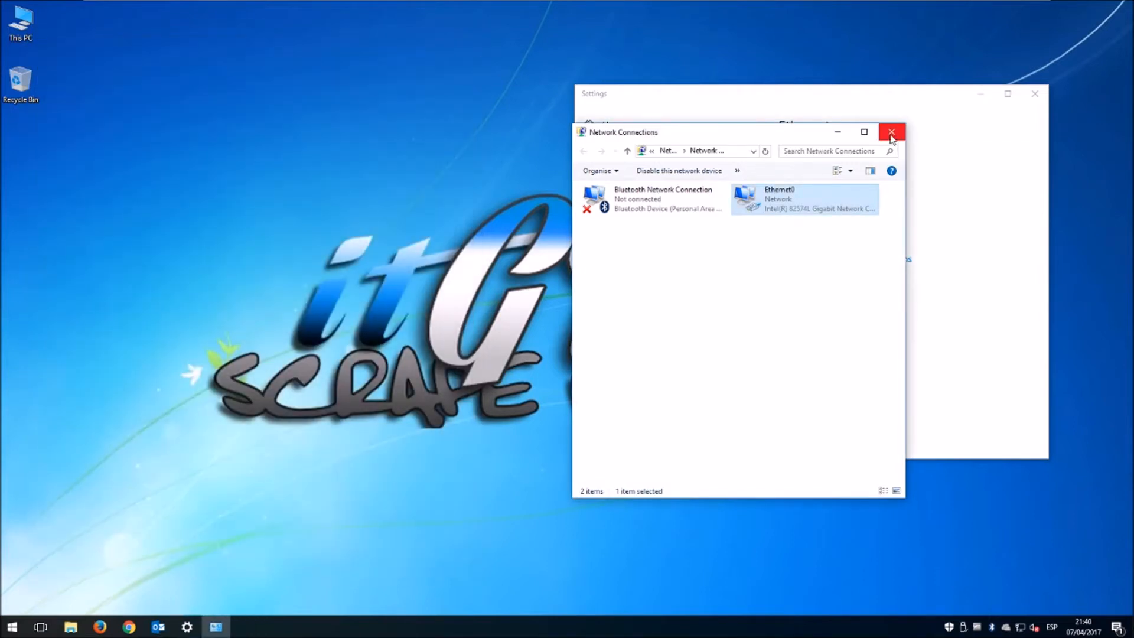
left_click(891, 133)
left_click(1033, 93)
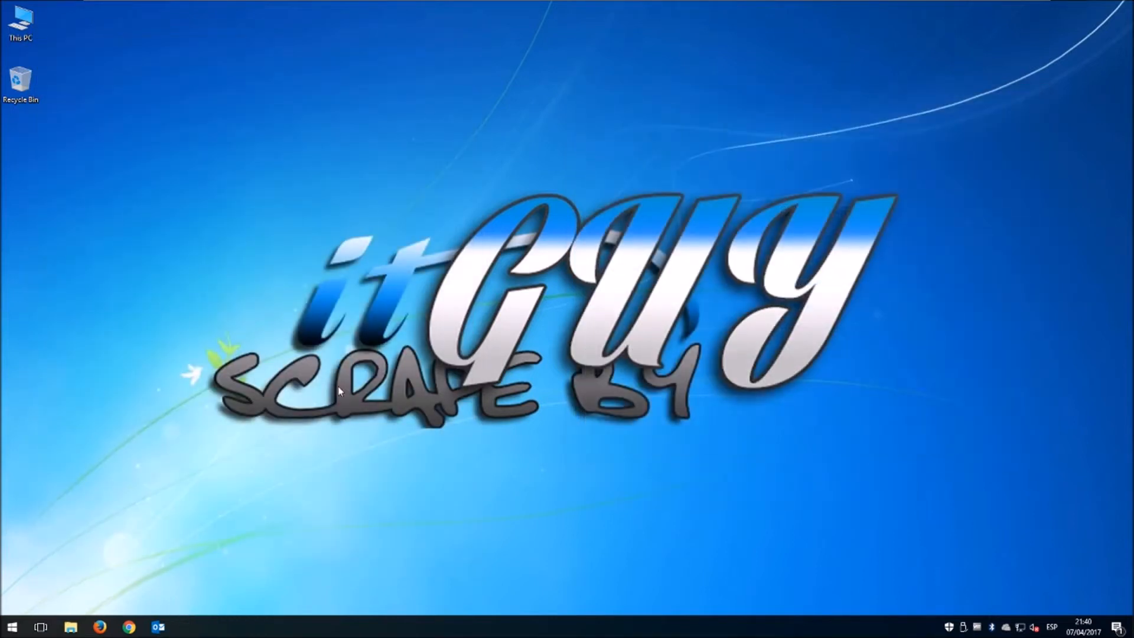
Launch Chrome maximized, go to scrapebyitguy.com and open its DOWNLOADS page.
left_click(129, 626)
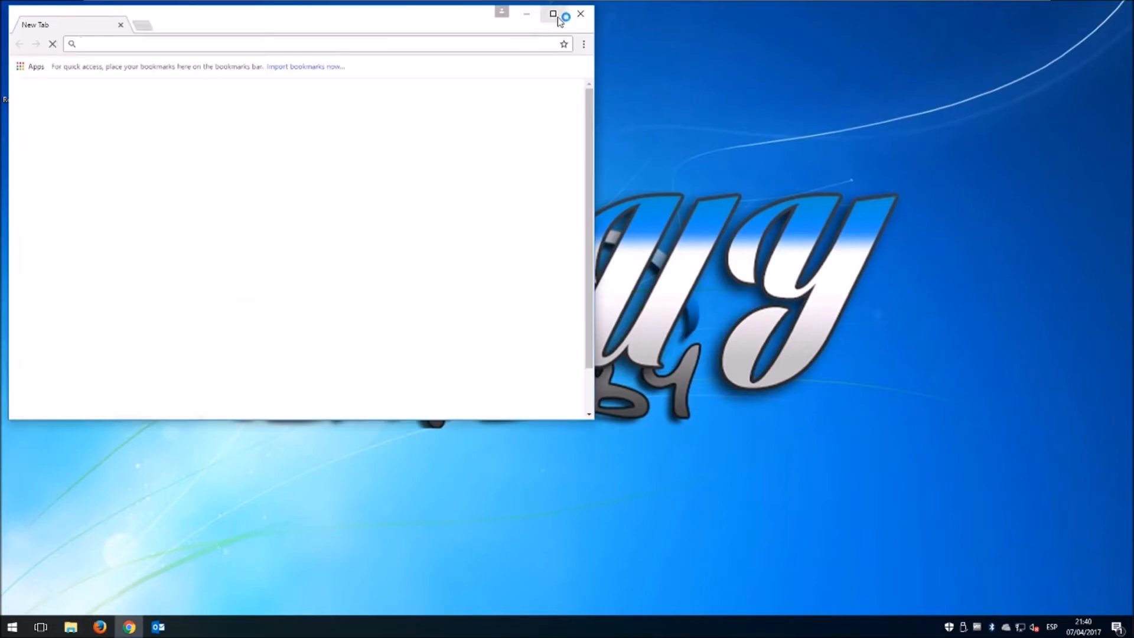
left_click(553, 14)
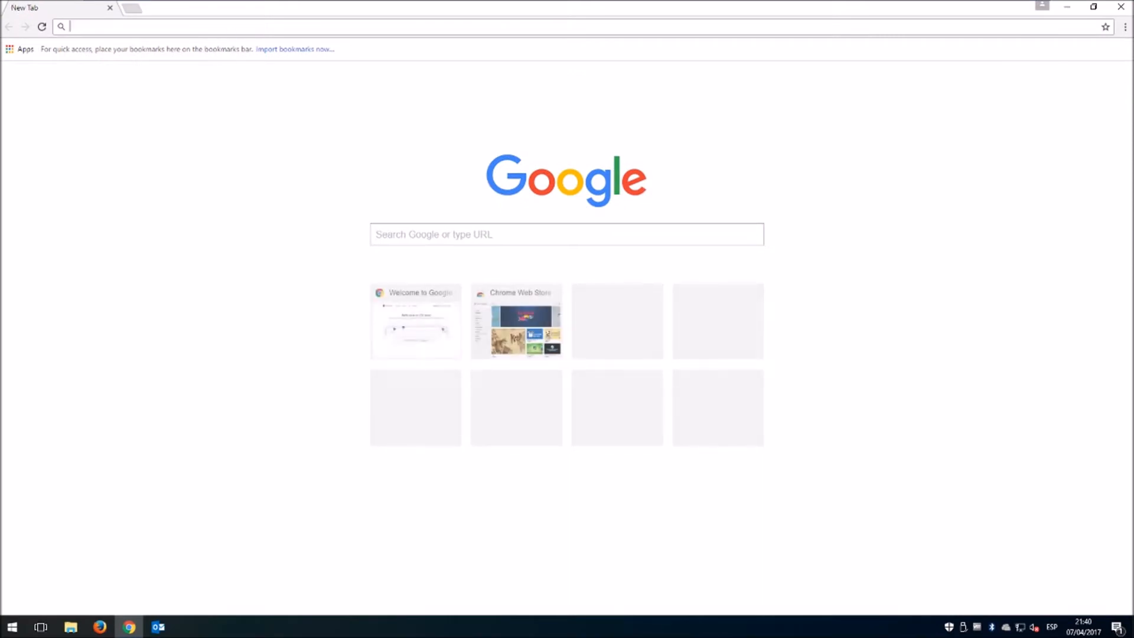
type("scrapebyi")
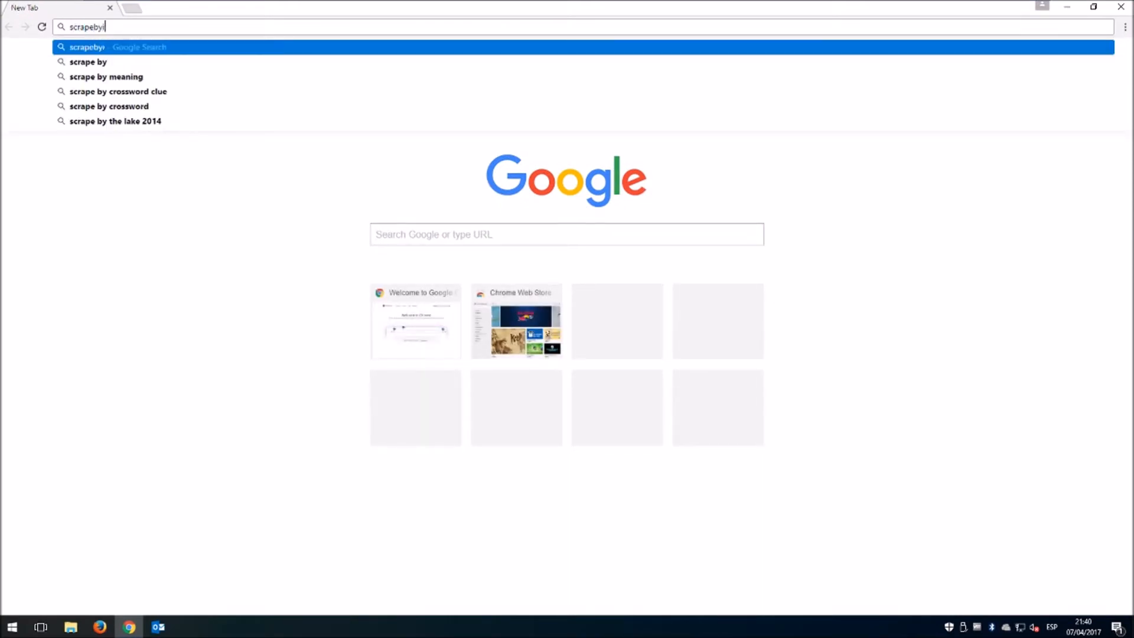
type("tguy.com")
key("Return")
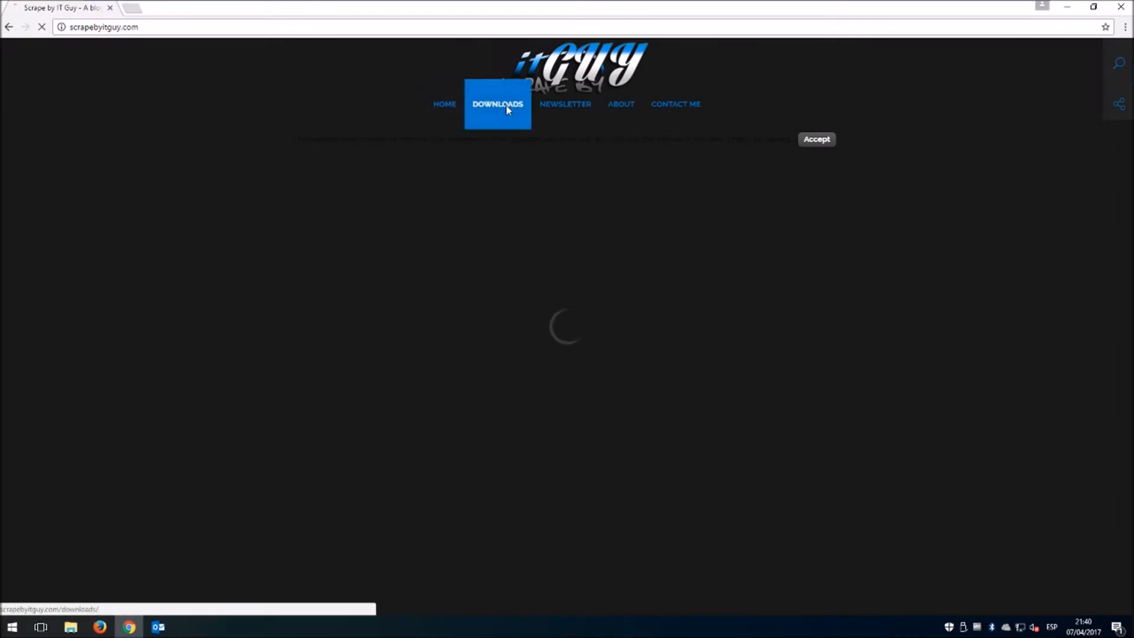
left_click(469, 108)
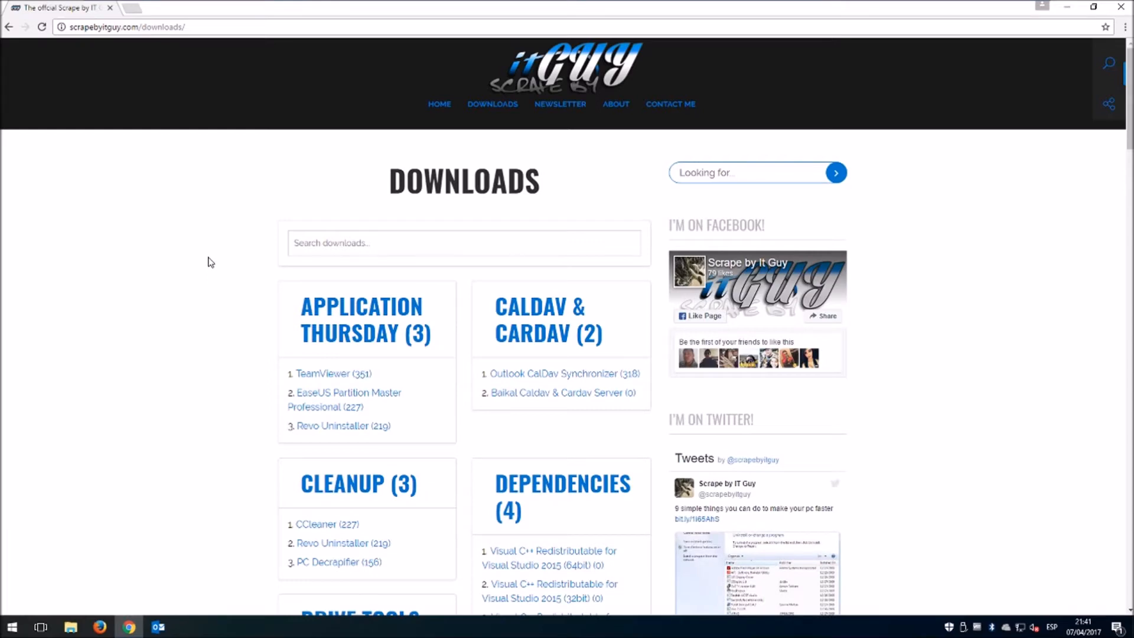
Open the Notepad++ (32bit), Visual C++ 2012 and Visual C++ 2015 (32bit) downloads in background tabs.
scroll(257, 304, "down", 3)
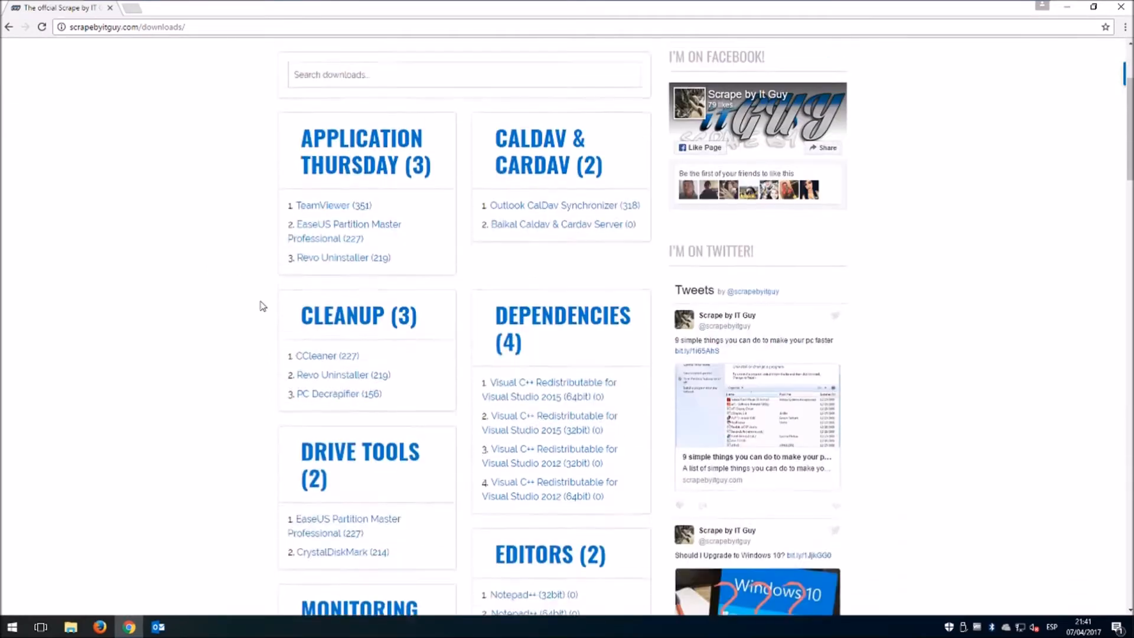
scroll(263, 306, "down", 2)
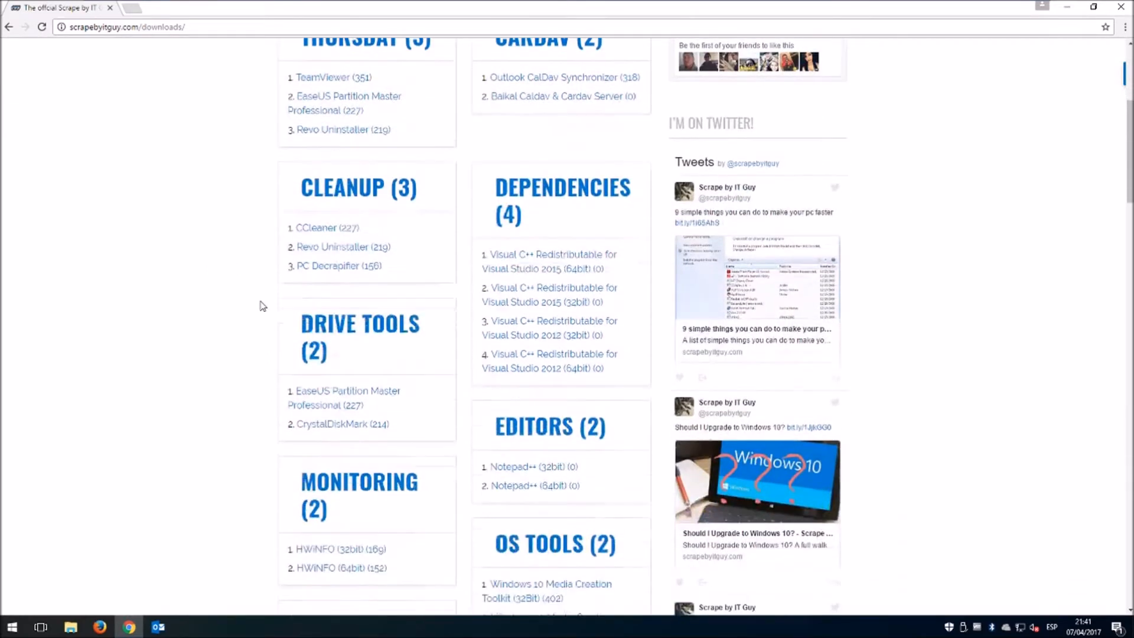
middle_click(534, 471)
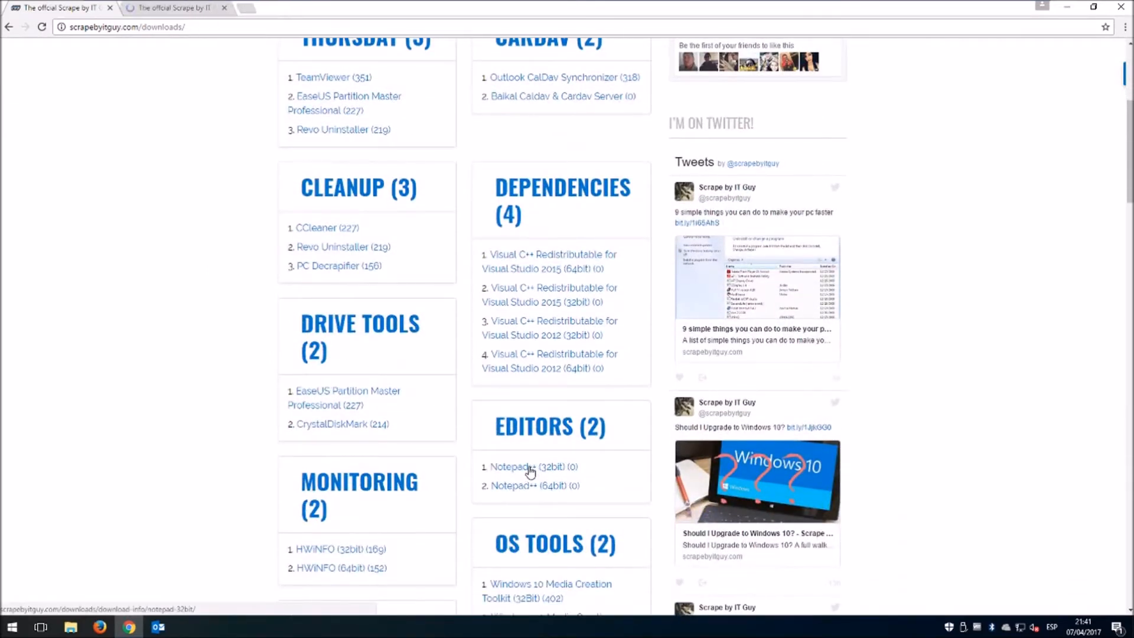
middle_click(557, 337)
middle_click(560, 304)
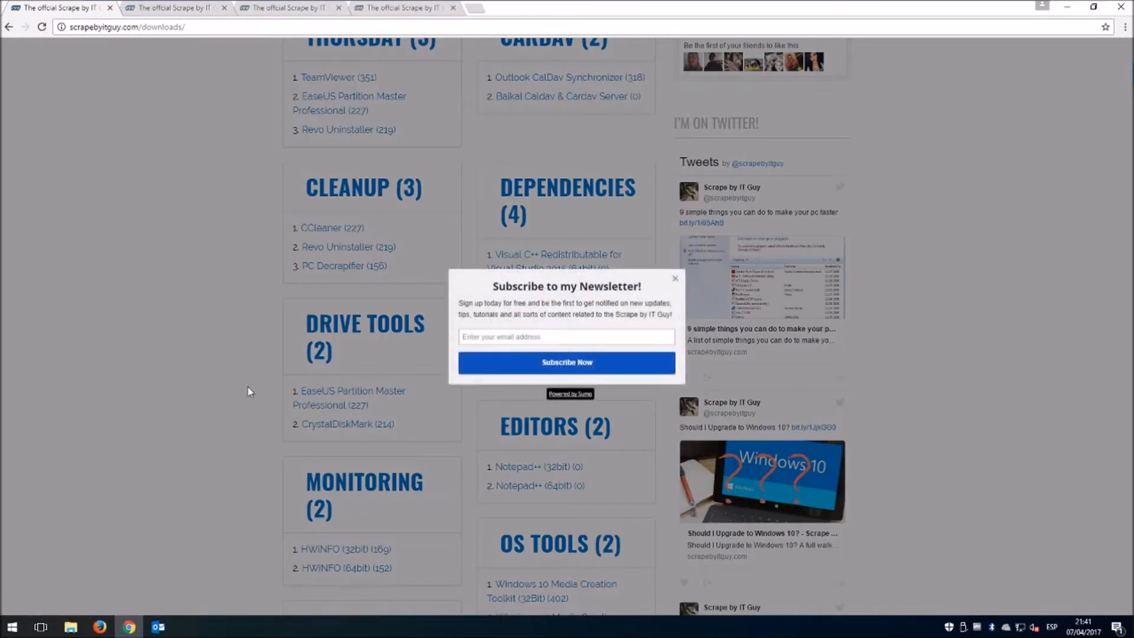
left_click(677, 280)
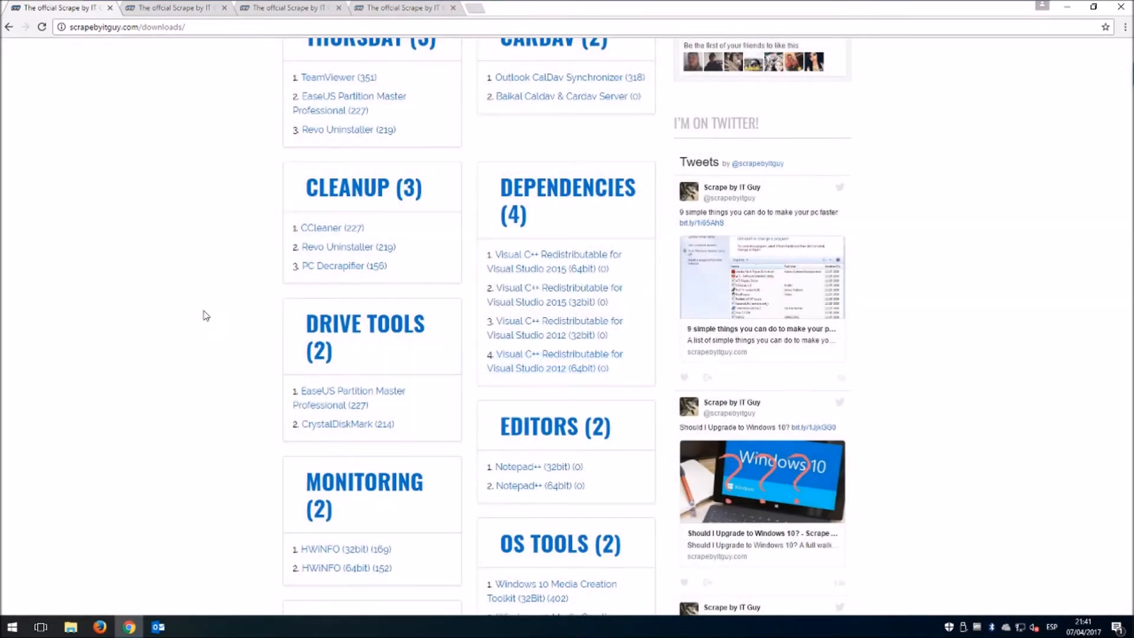
Open the WAMP Server (32bit), Outlook CalDav Synchronizer and Baikal pages in background tabs.
scroll(250, 311, "down", 4)
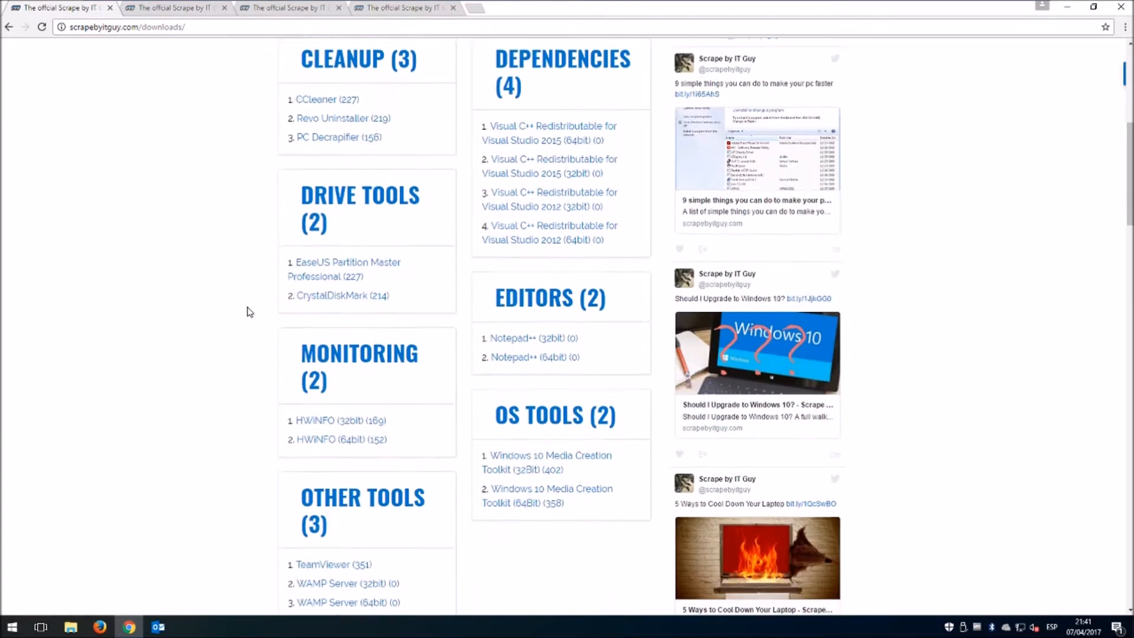
scroll(231, 213, "down", 1)
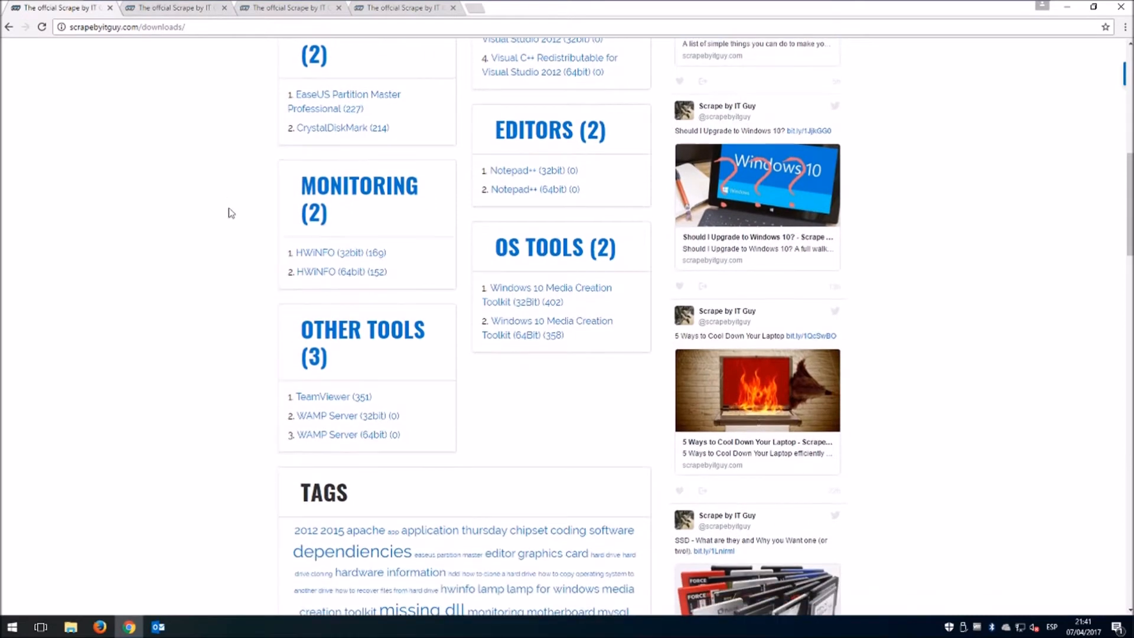
middle_click(346, 417)
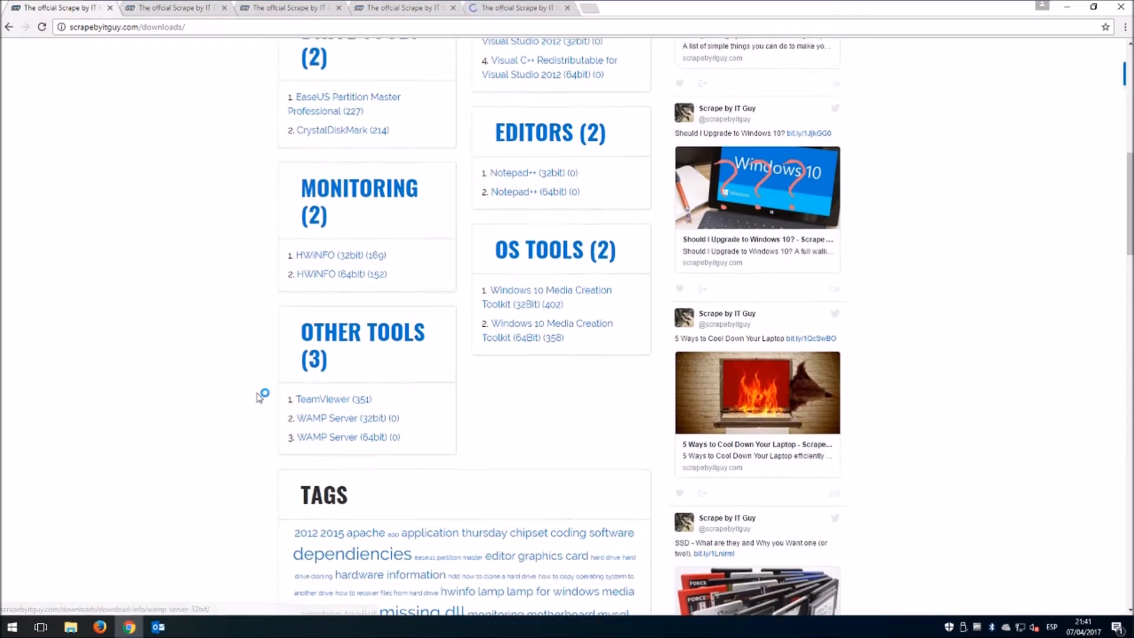
scroll(260, 395, "up", 3)
scroll(261, 395, "up", 2)
scroll(261, 393, "up", 1)
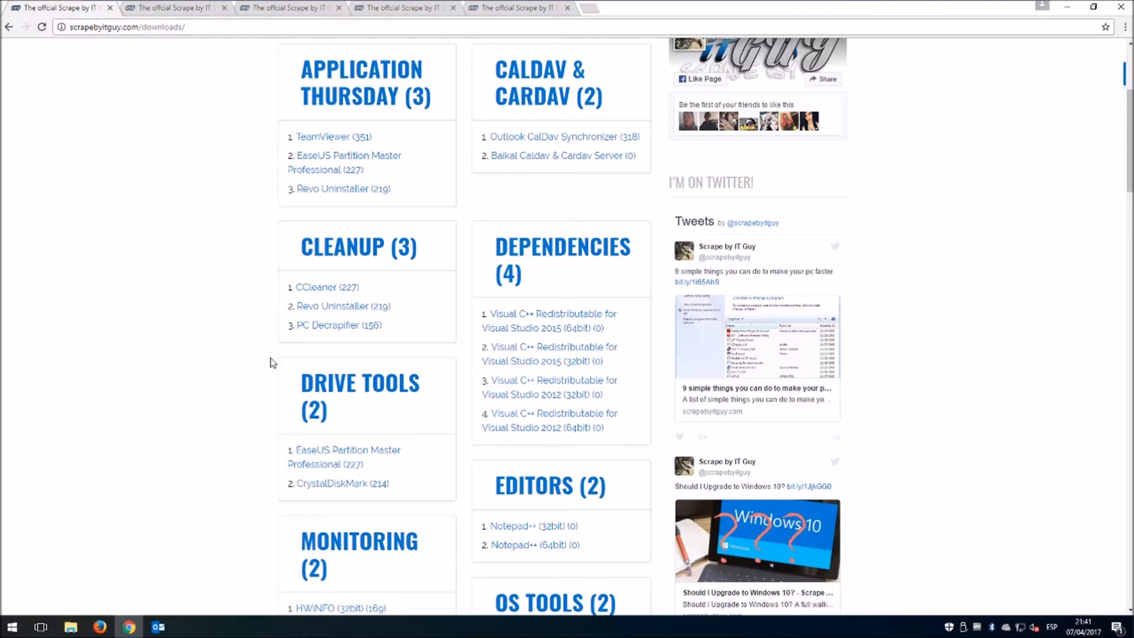
scroll(270, 363, "up", 1)
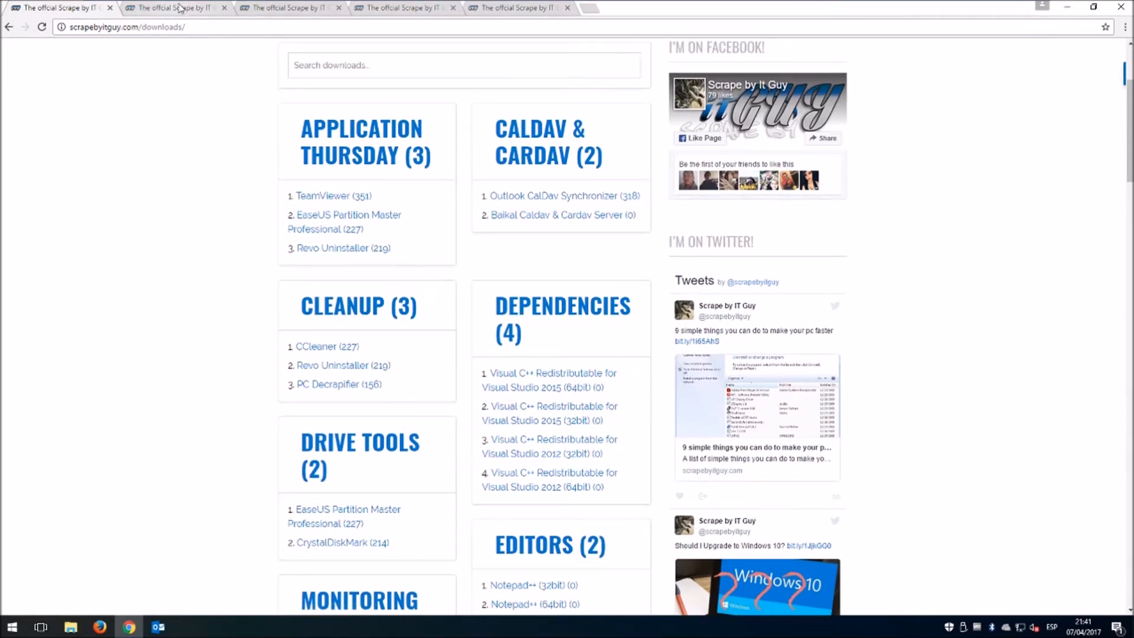
middle_click(506, 199)
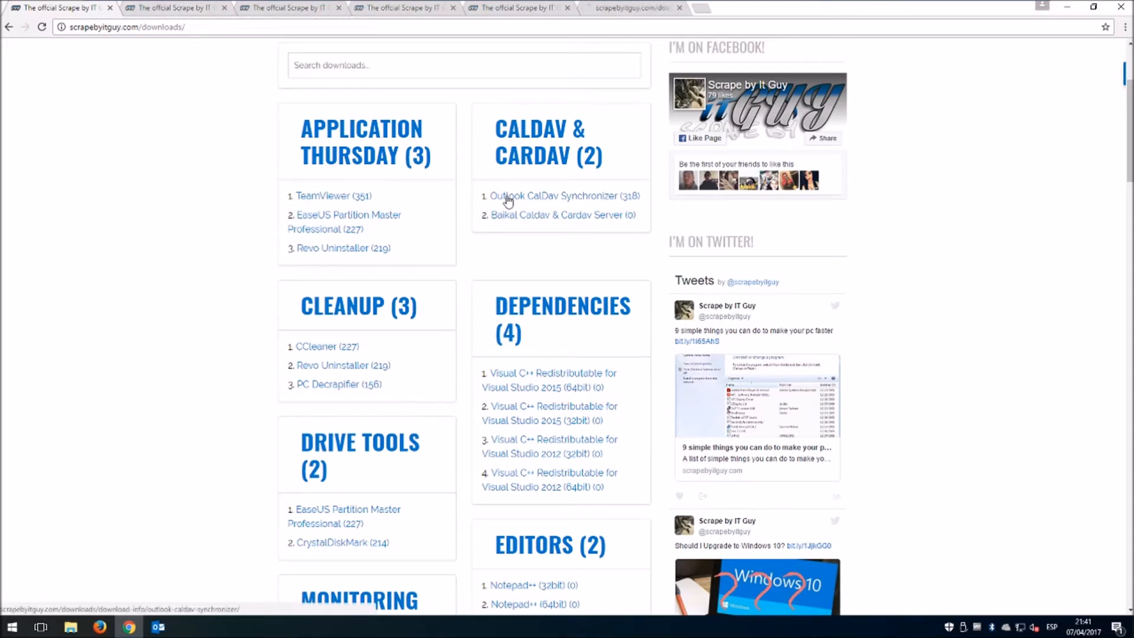
middle_click(506, 217)
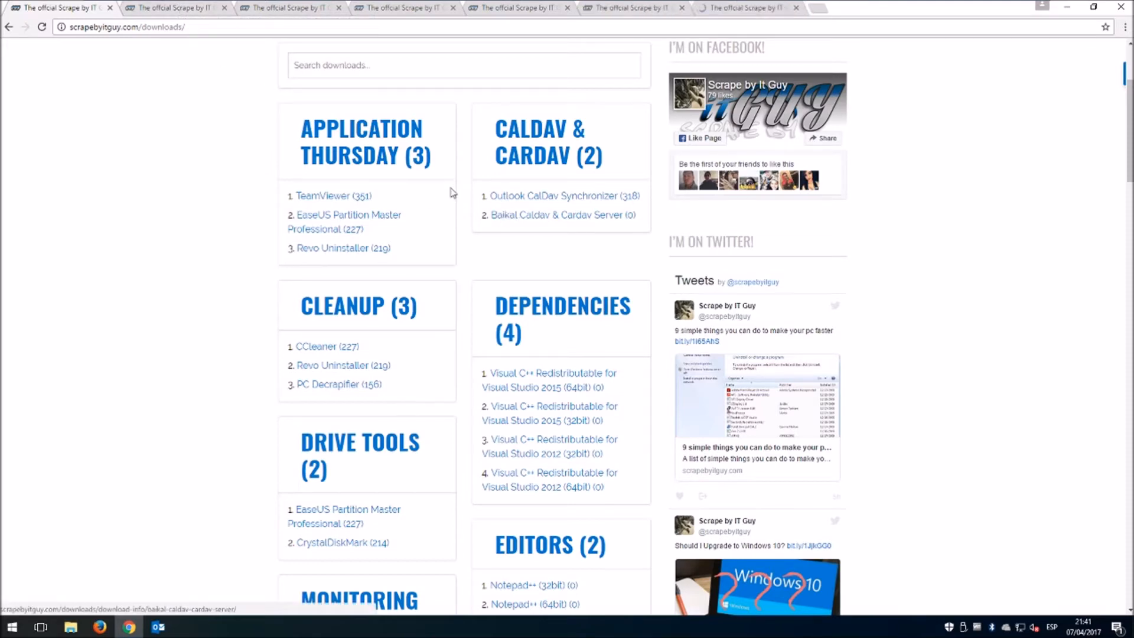
Download the Notepad++ (32bit) and Visual C++ 2012 zips, dismissing the newsletter popups.
left_click(176, 8)
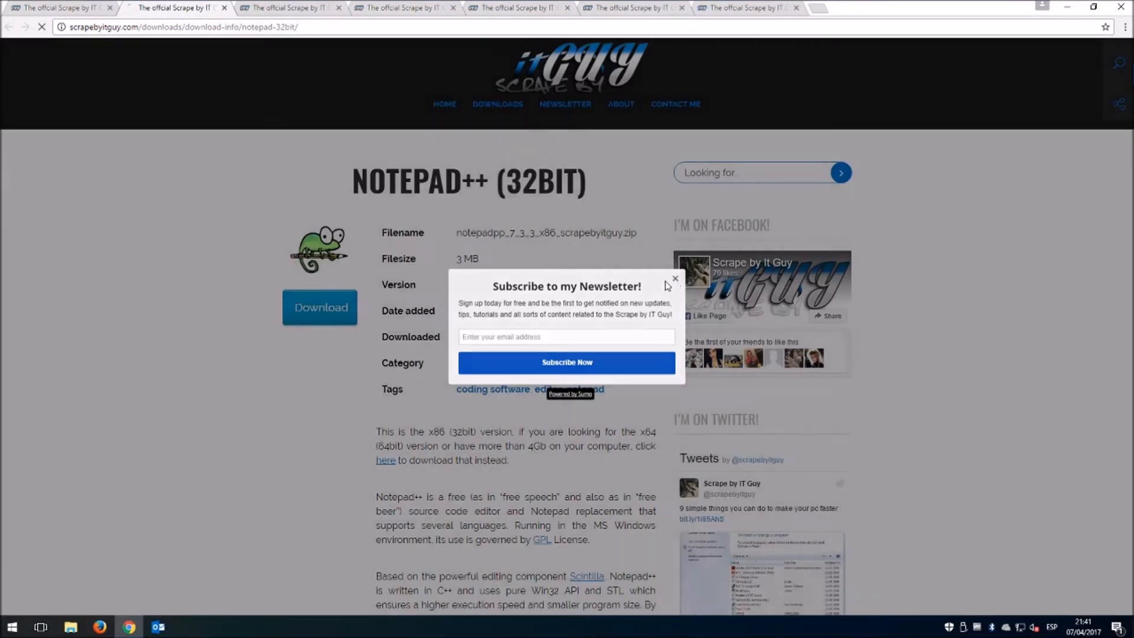
left_click(347, 310)
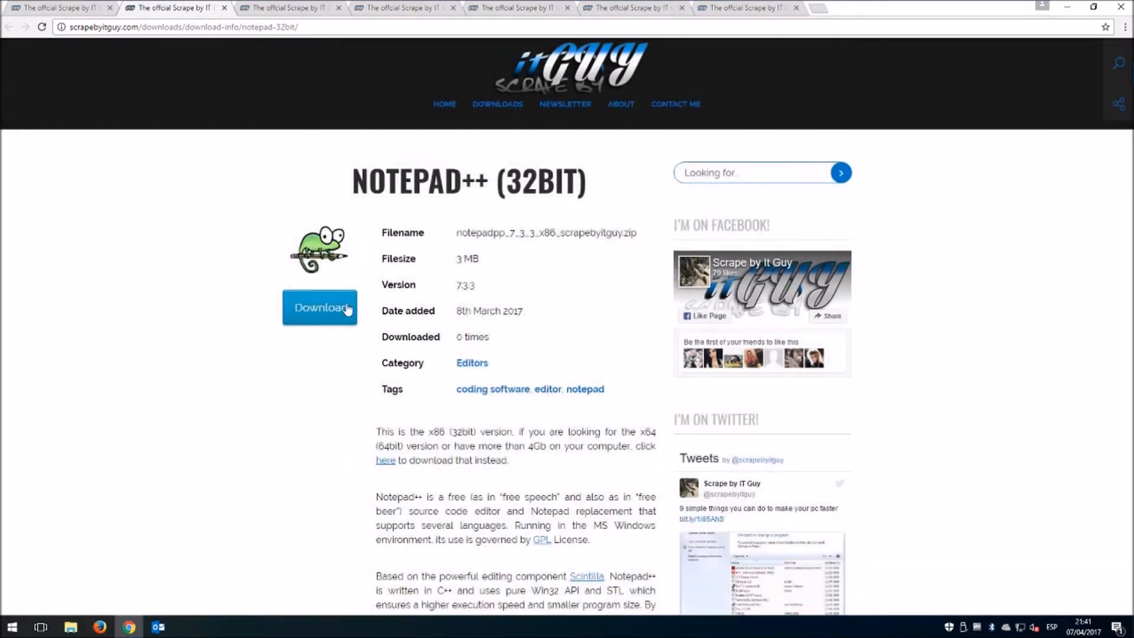
left_click(347, 310)
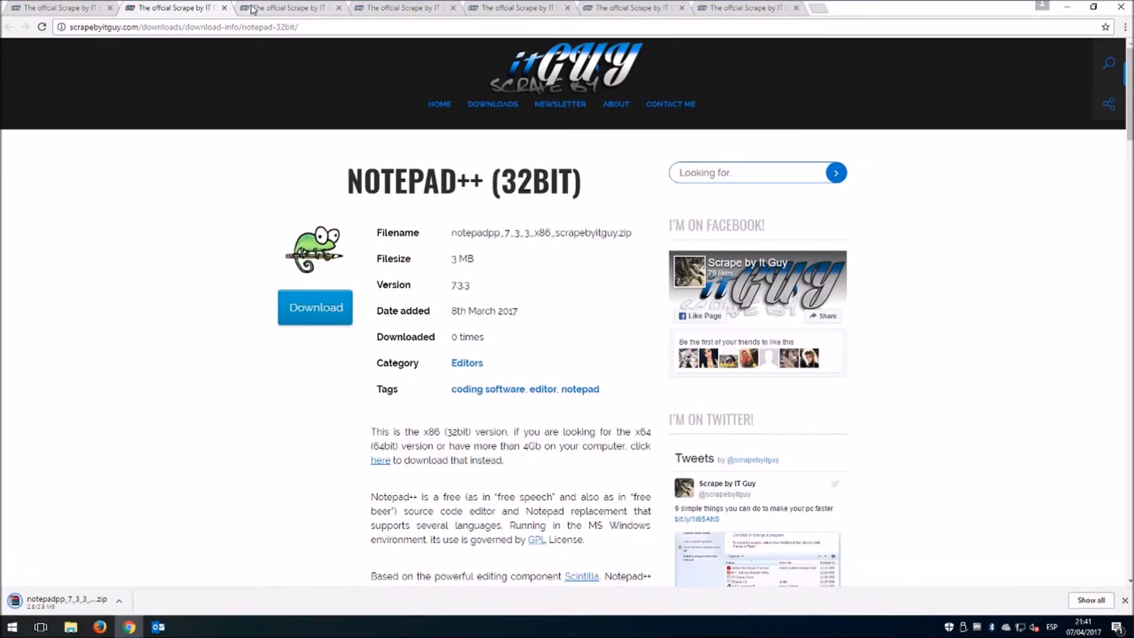
left_click(277, 7)
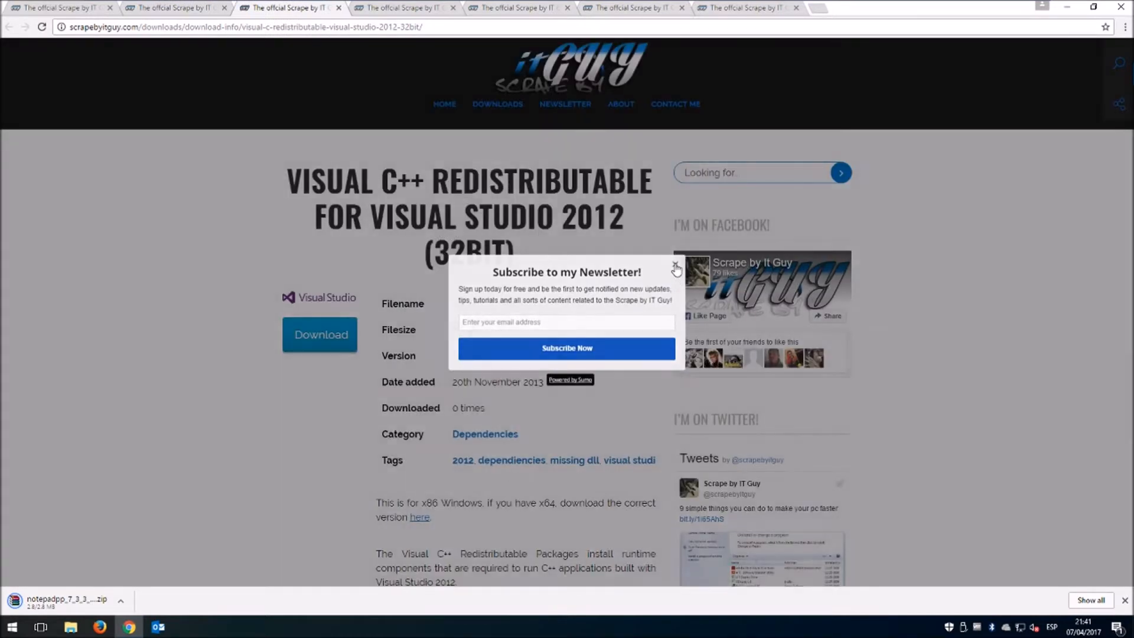
left_click(675, 276)
left_click(324, 334)
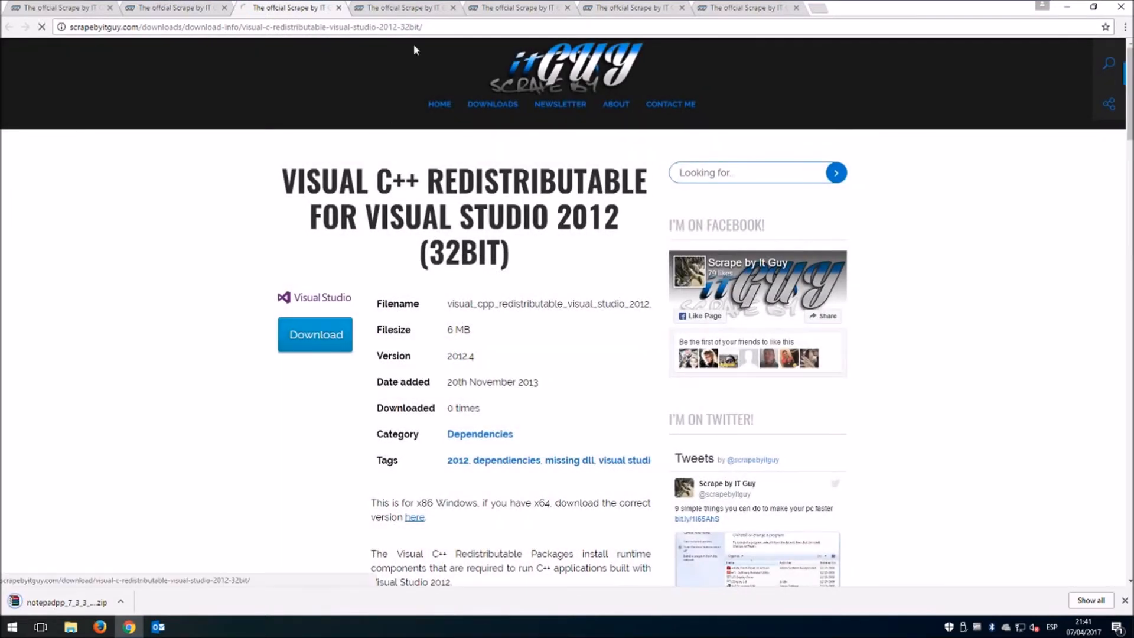
Download the Visual C++ 2015 redistributable, then load scrapebyitguy.com in that tab.
left_click(413, 6)
left_click(524, 8)
left_click(641, 9)
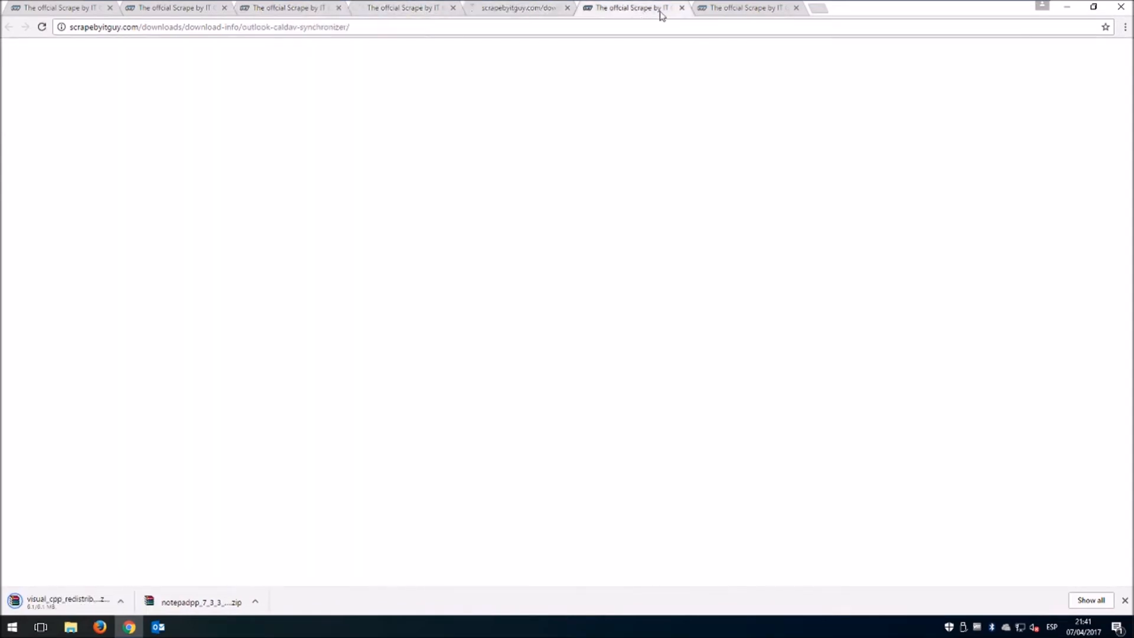
left_click(739, 10)
left_click(378, 8)
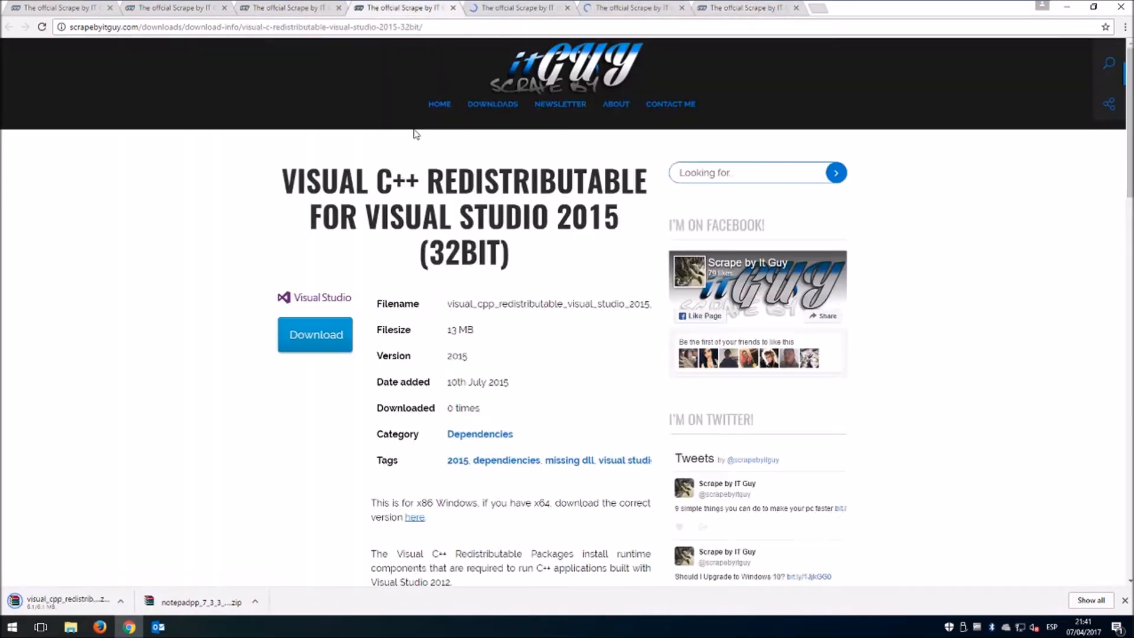
left_click(325, 338)
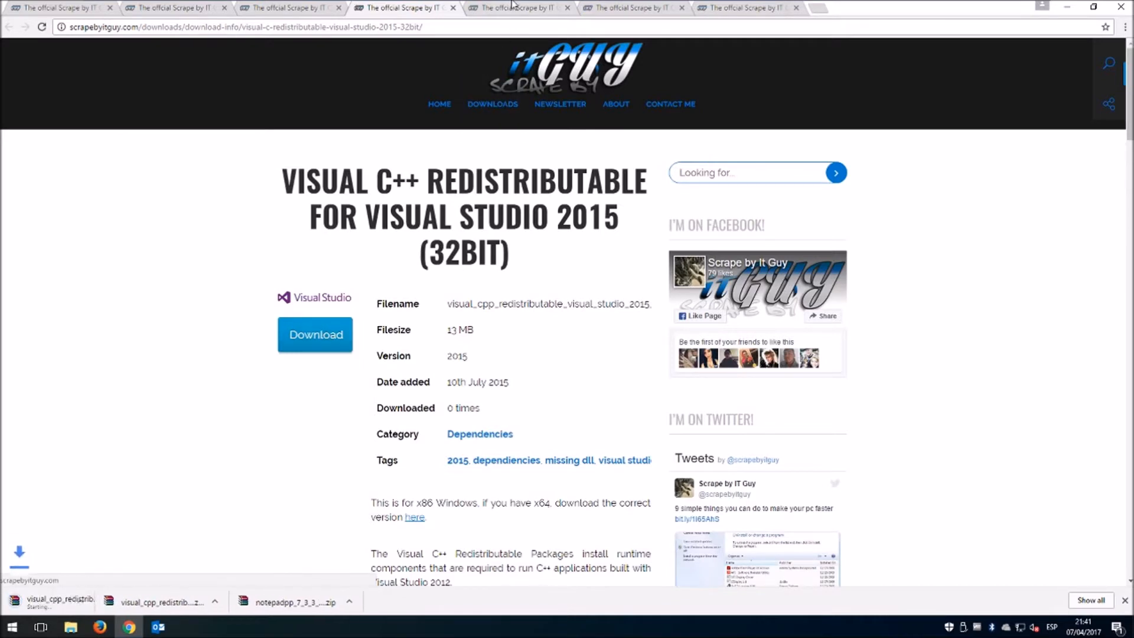
left_click(508, 28)
type("scrapebyitguy.com")
key("Return")
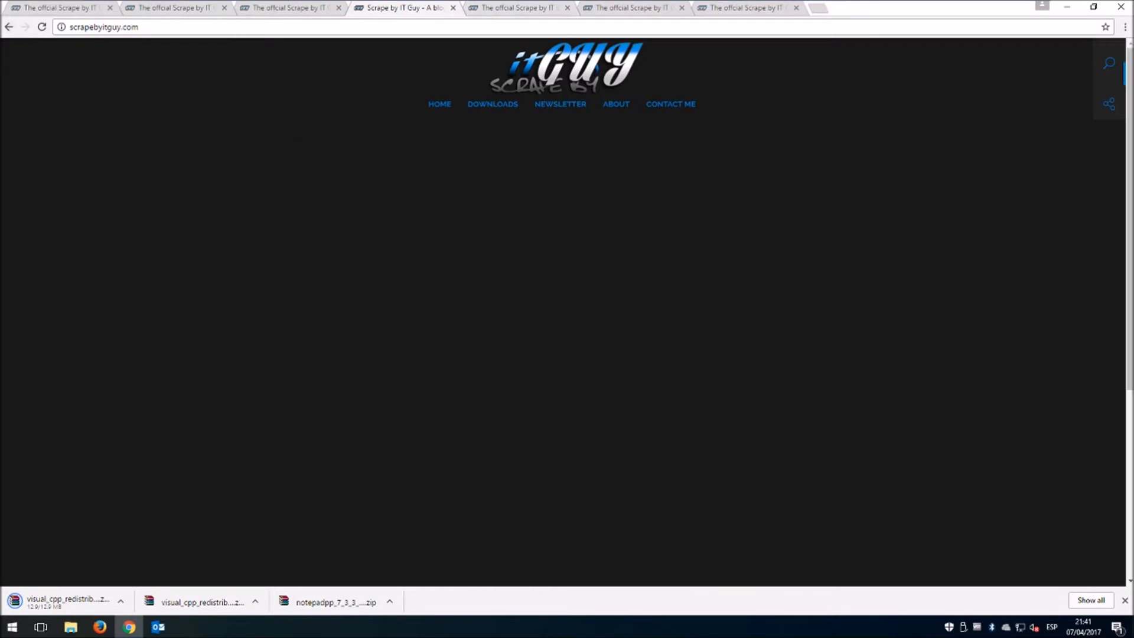
Download WAMP Server, Outlook CalDav Synchronizer and Baikal, then minimise Chrome.
left_click(484, 8)
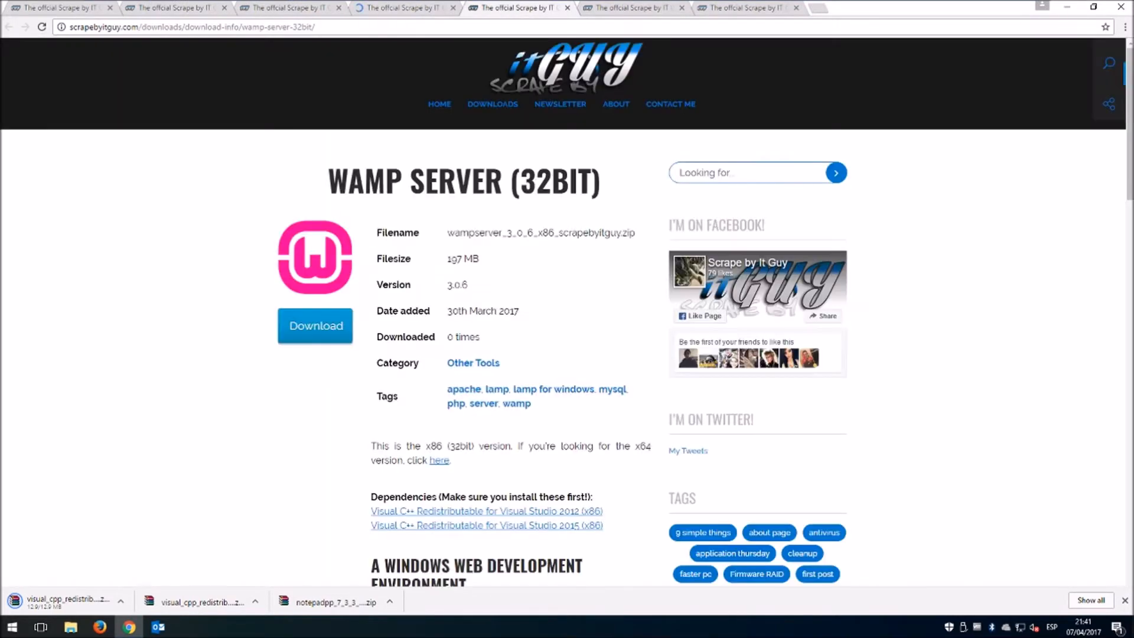
left_click(330, 325)
left_click(625, 12)
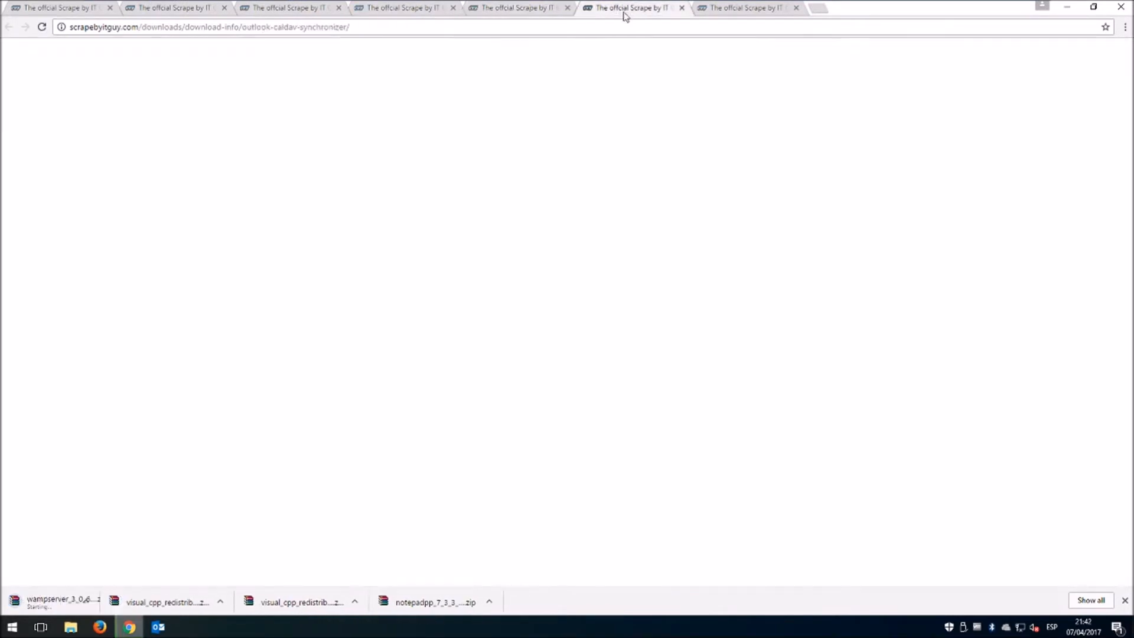
left_click(315, 361)
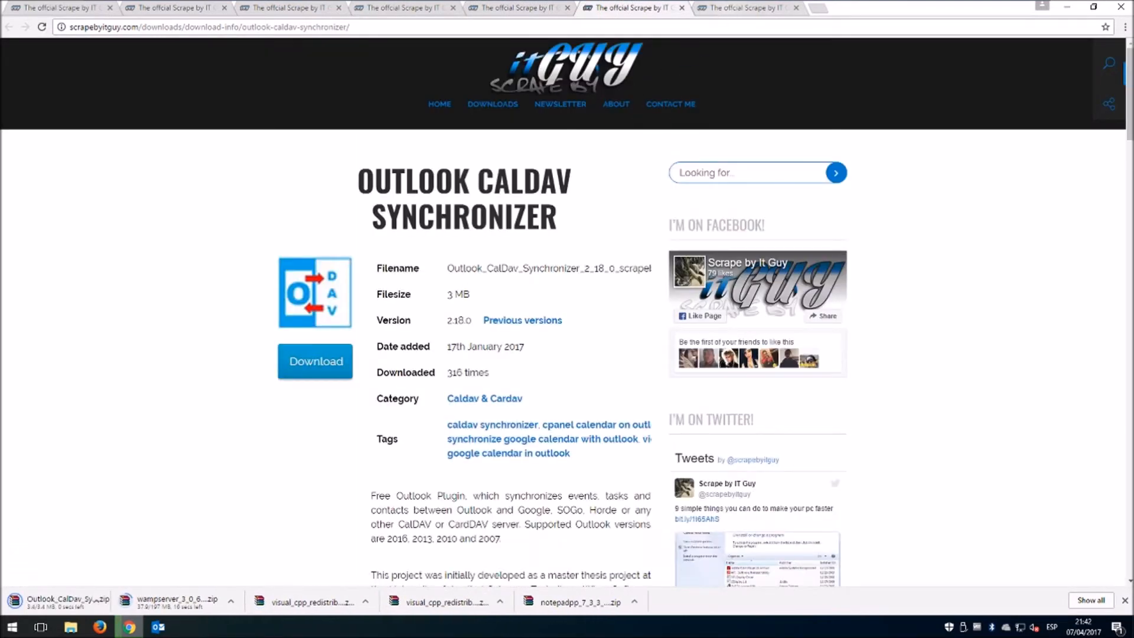
key("ctrl+Tab")
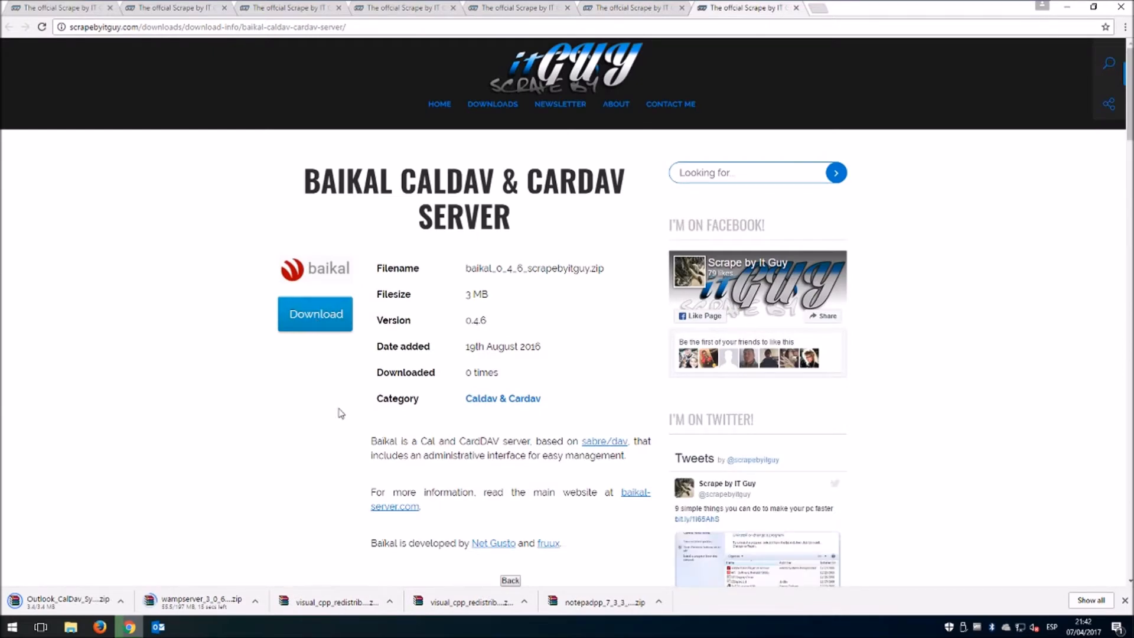
left_click(1066, 7)
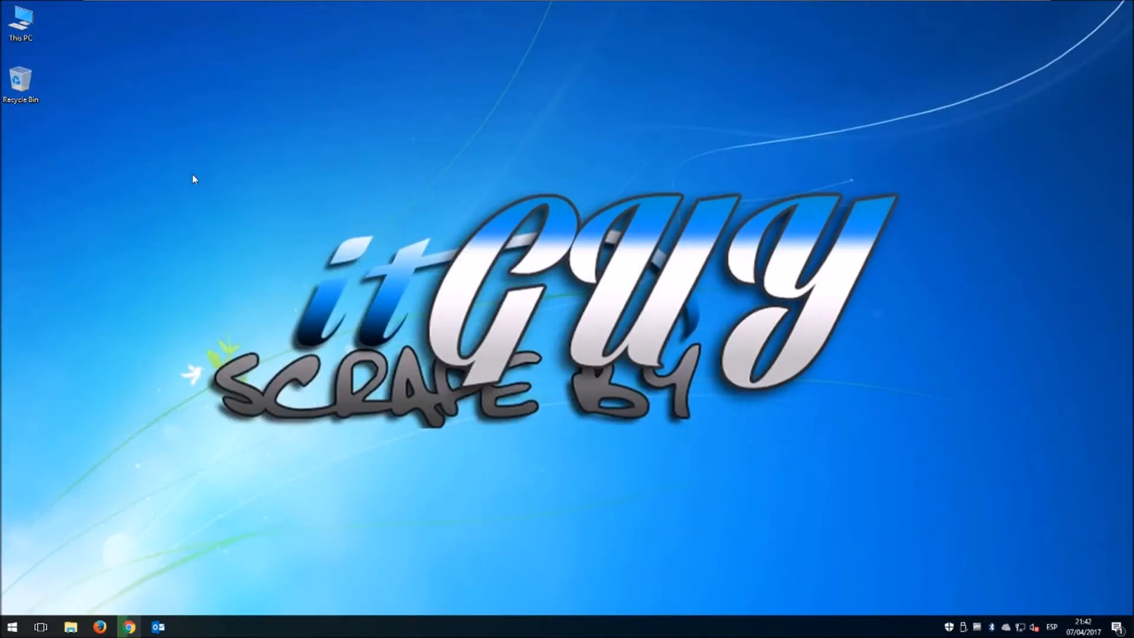
Extract the Visual C++ 2012 archive in the Downloads folder with Extract Here.
key("super+e")
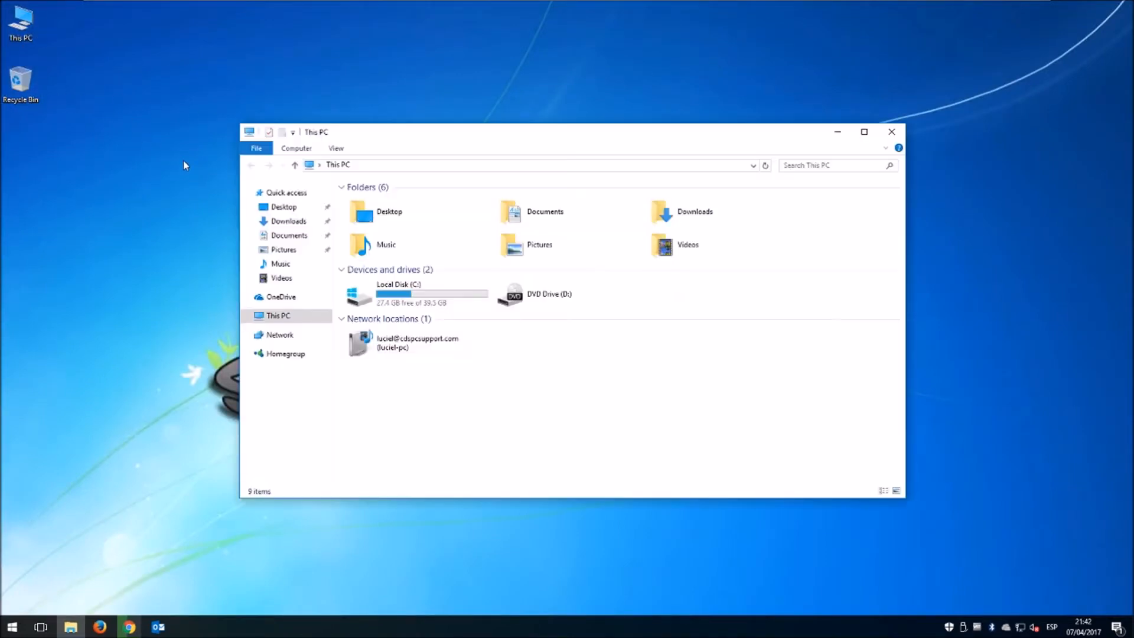
left_click(285, 222)
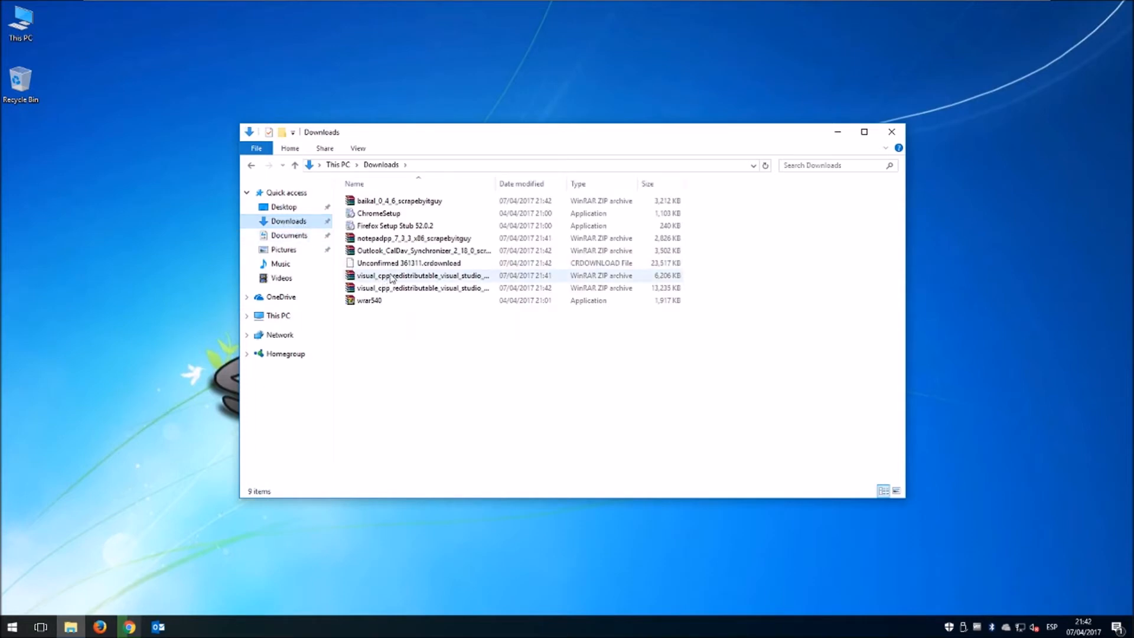
left_click_drag(499, 184, 589, 183)
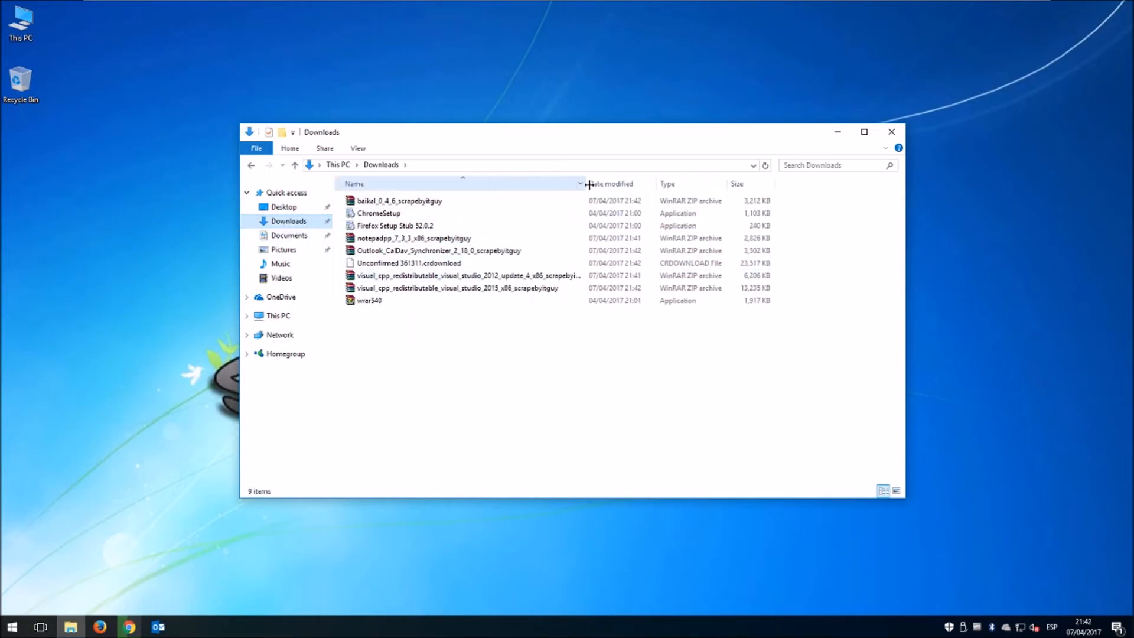
right_click(518, 276)
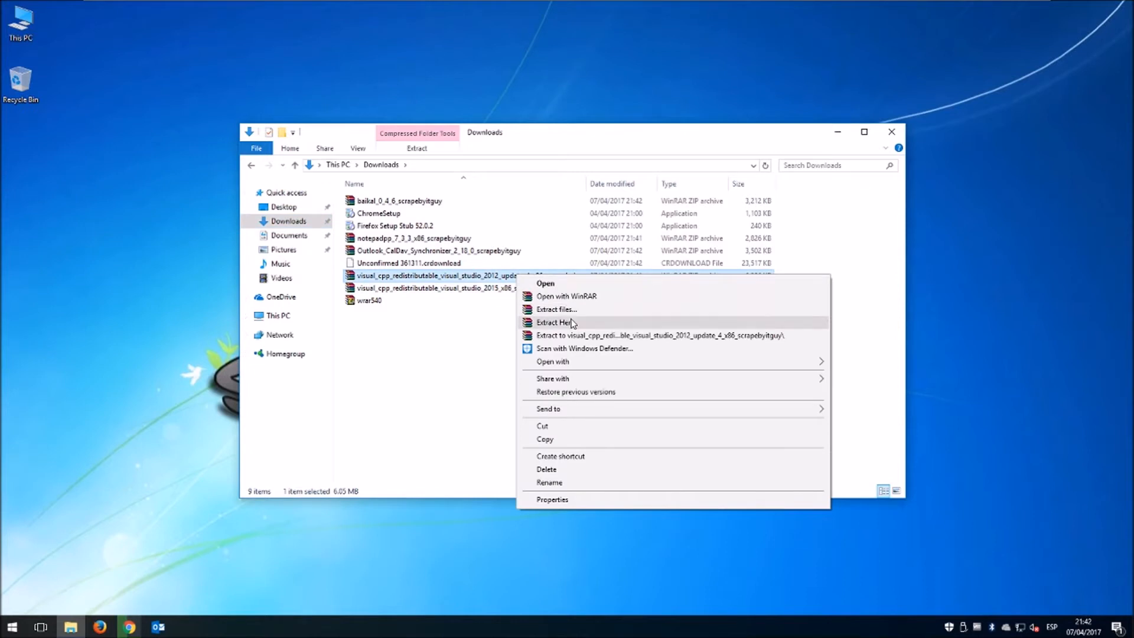
left_click(555, 322)
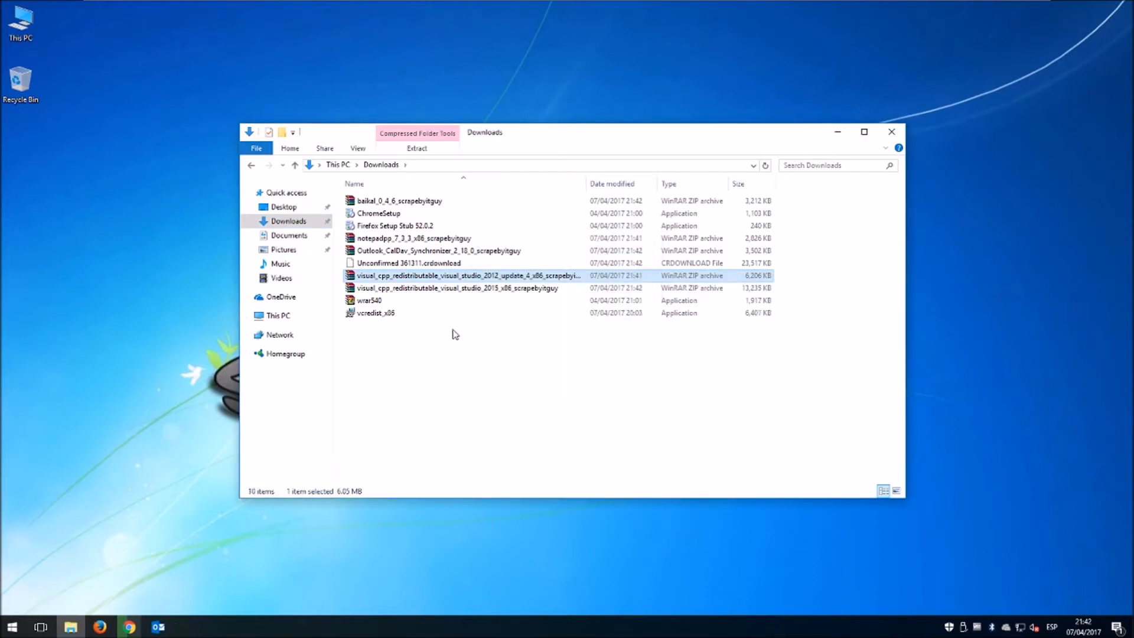
Run vcredist_x86 and install the Visual C++ 2012 (x86) redistributable.
left_click(377, 317)
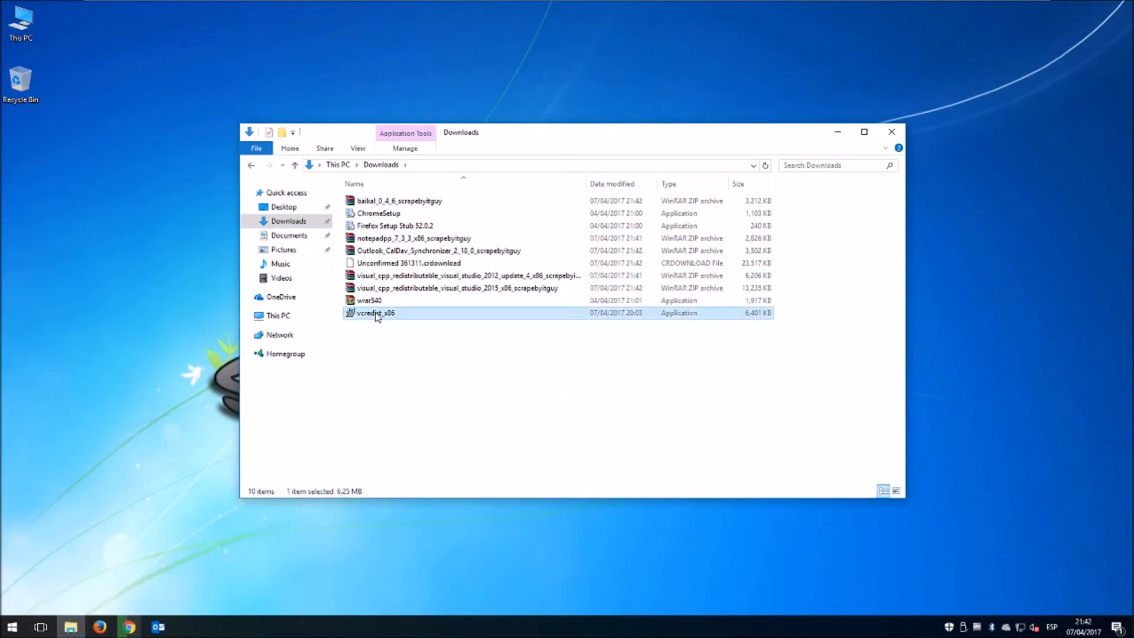
double_click(378, 317)
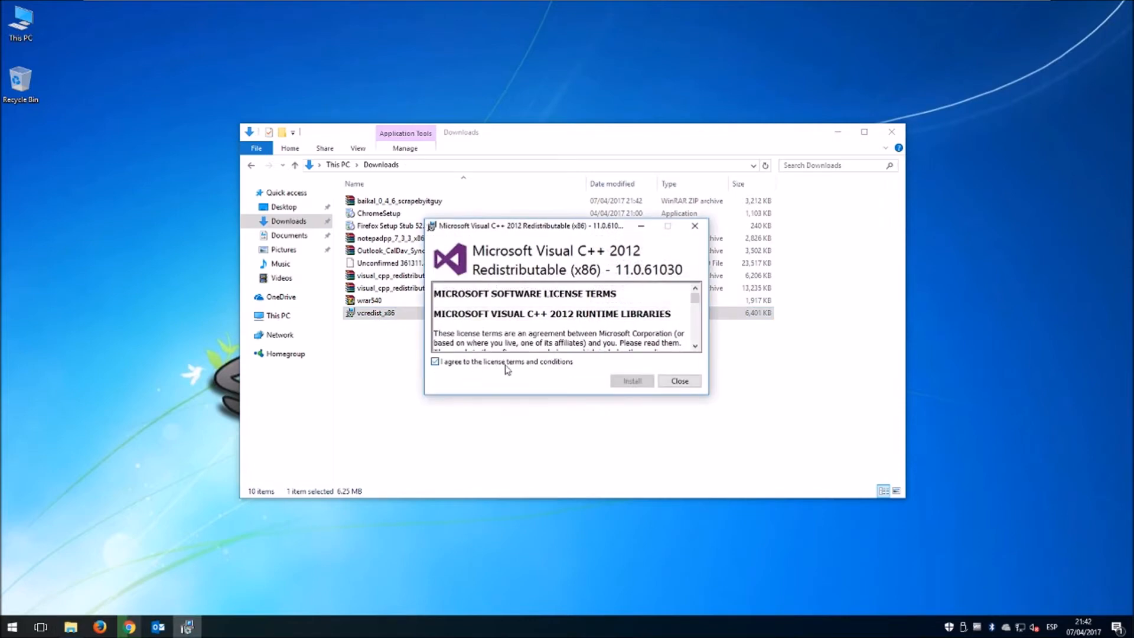
left_click(634, 381)
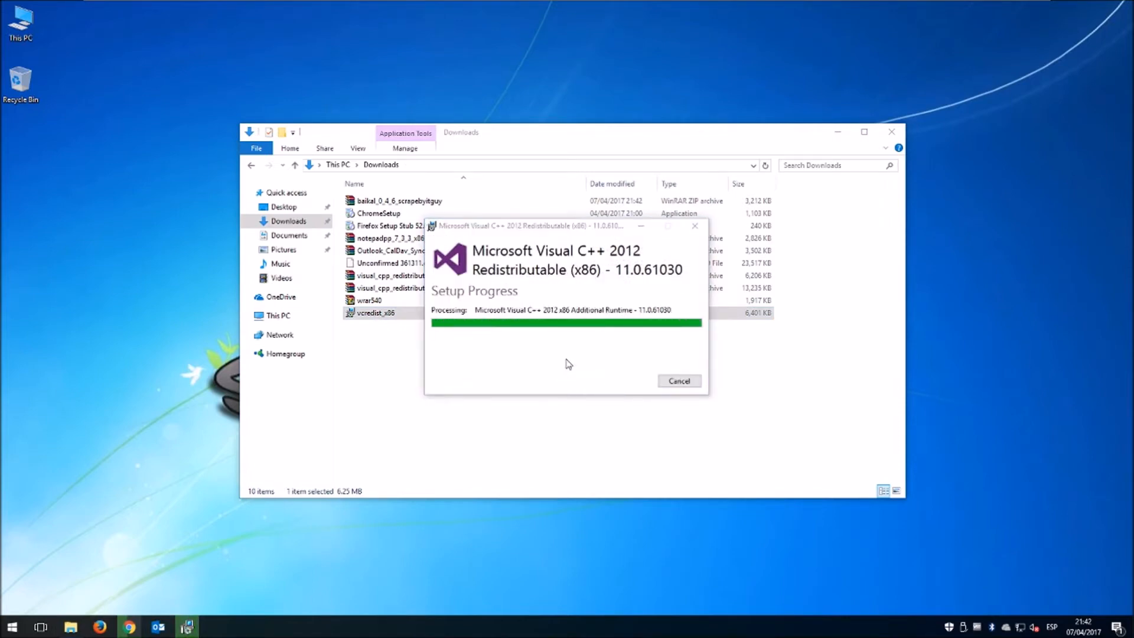
left_click(680, 381)
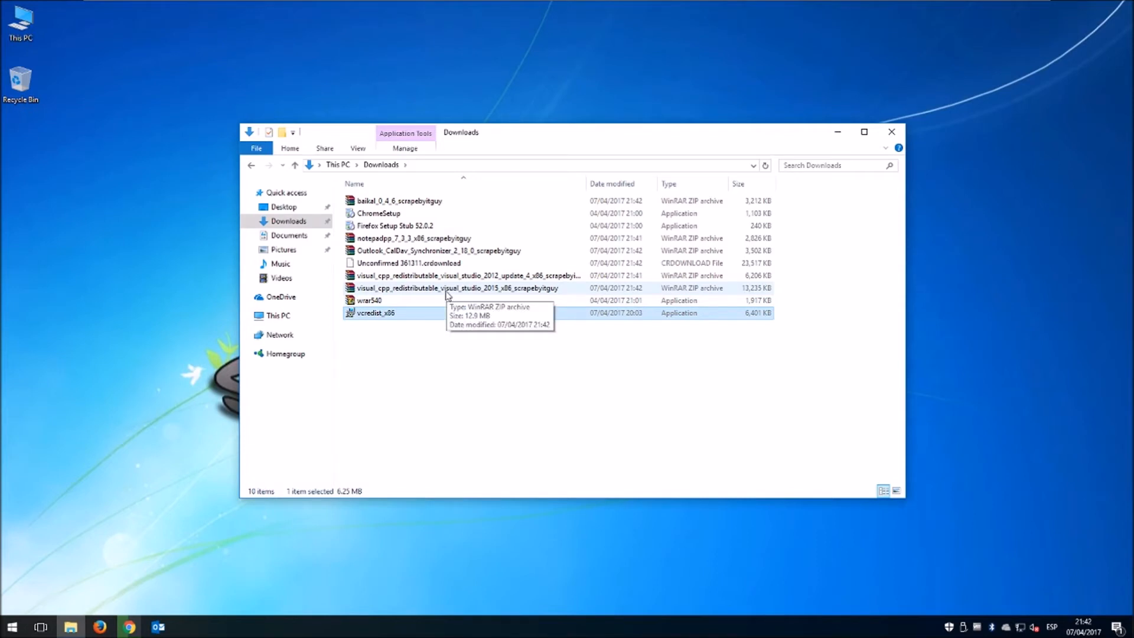
Extract the Visual C++ 2015 archive into Downloads.
left_click(437, 330)
left_click(416, 317)
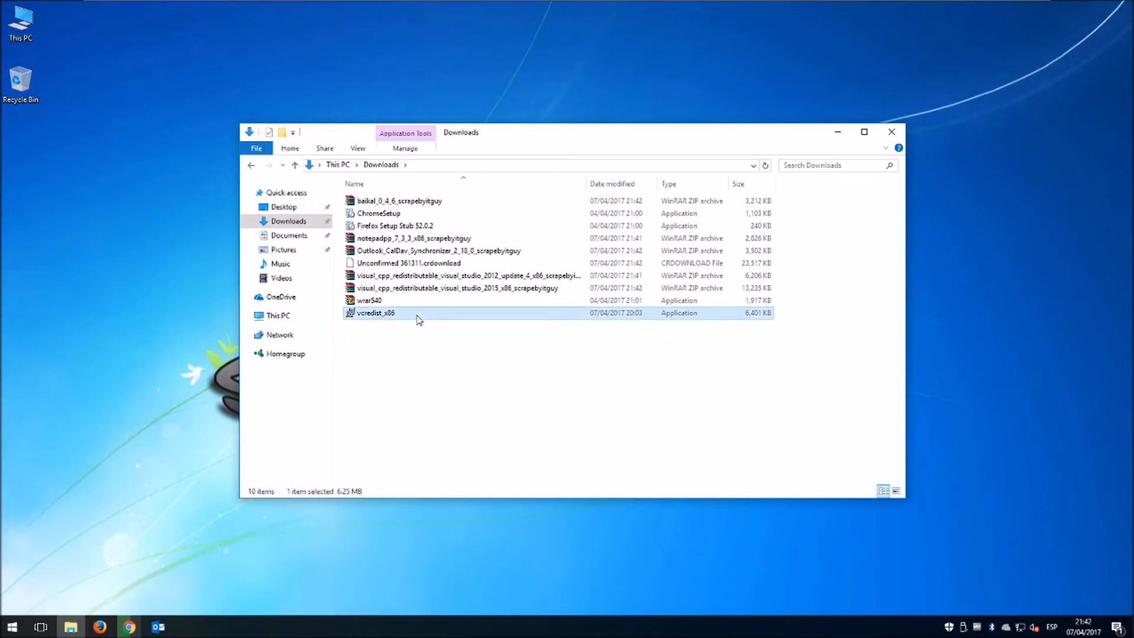
left_click(472, 289)
right_click(471, 289)
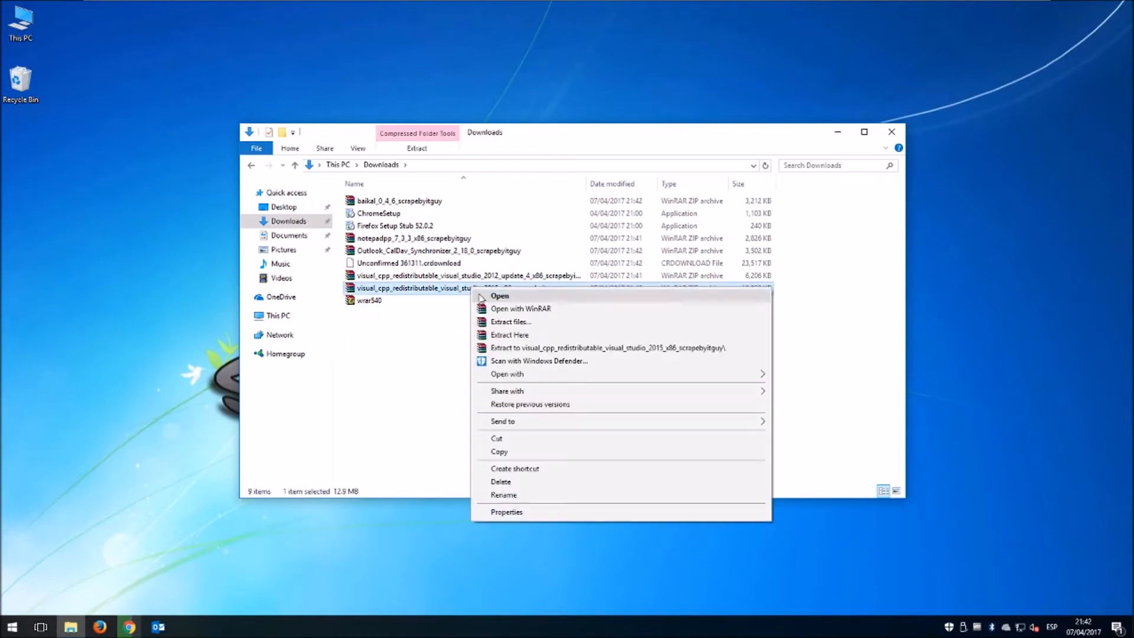
left_click(523, 335)
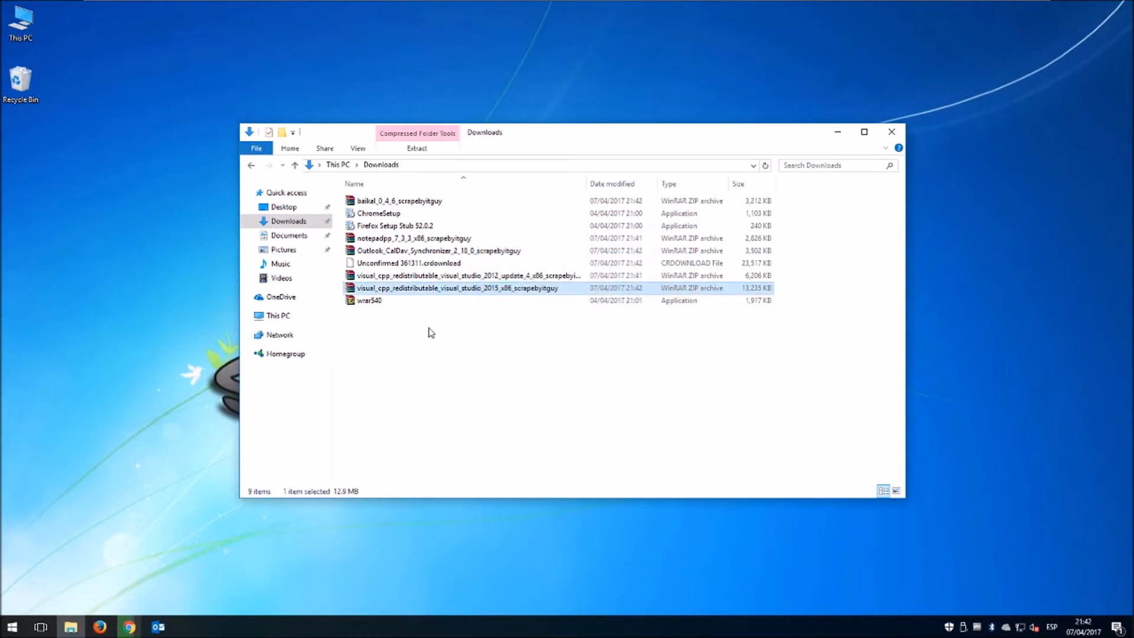
Run vc_redist.x86, accept the license, and install Visual C++ 2015 (x86) 14.0.23026.
left_click(374, 315)
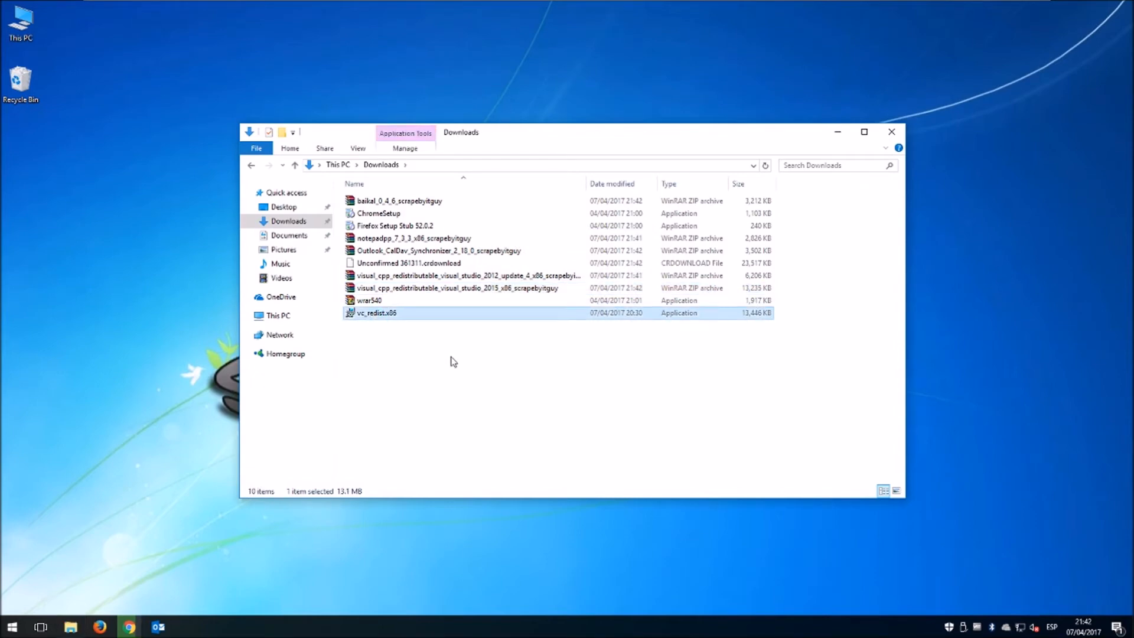
key("Return")
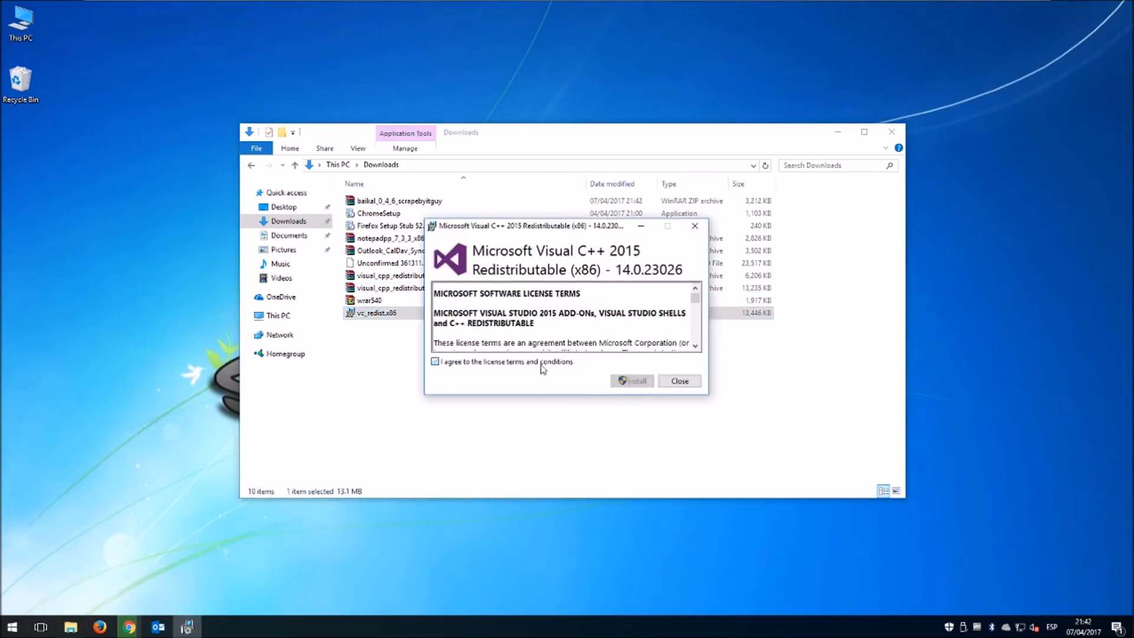
left_click(541, 367)
left_click(632, 381)
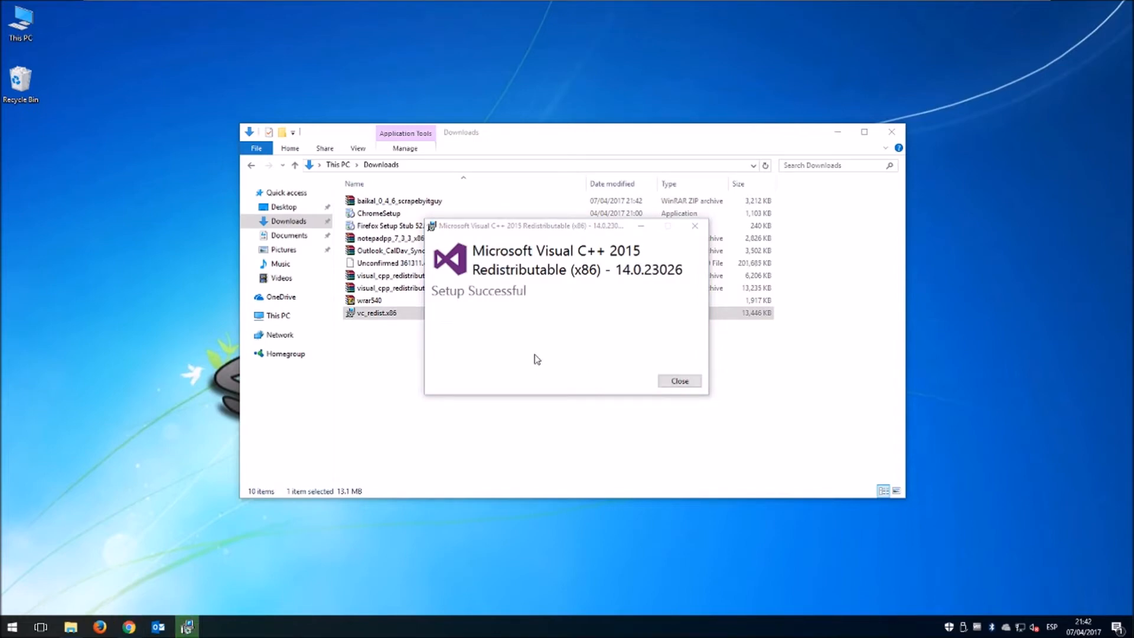
left_click(676, 382)
left_click(398, 343)
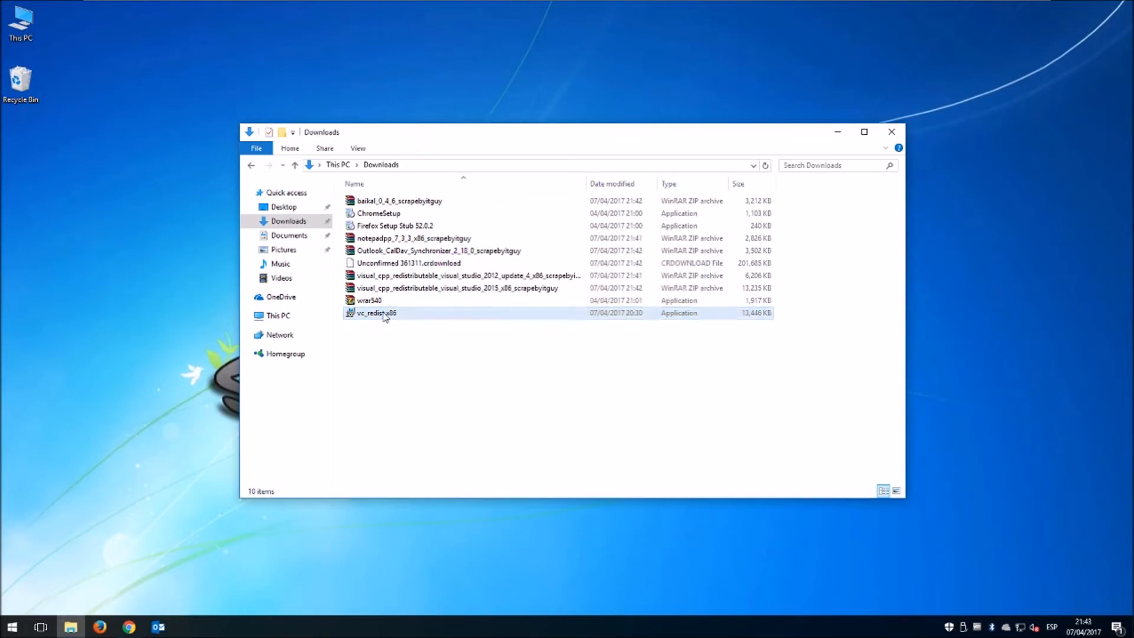
Delete vc_redist.x86 and both visual_cpp archives from Downloads.
left_click(387, 313)
key("Delete")
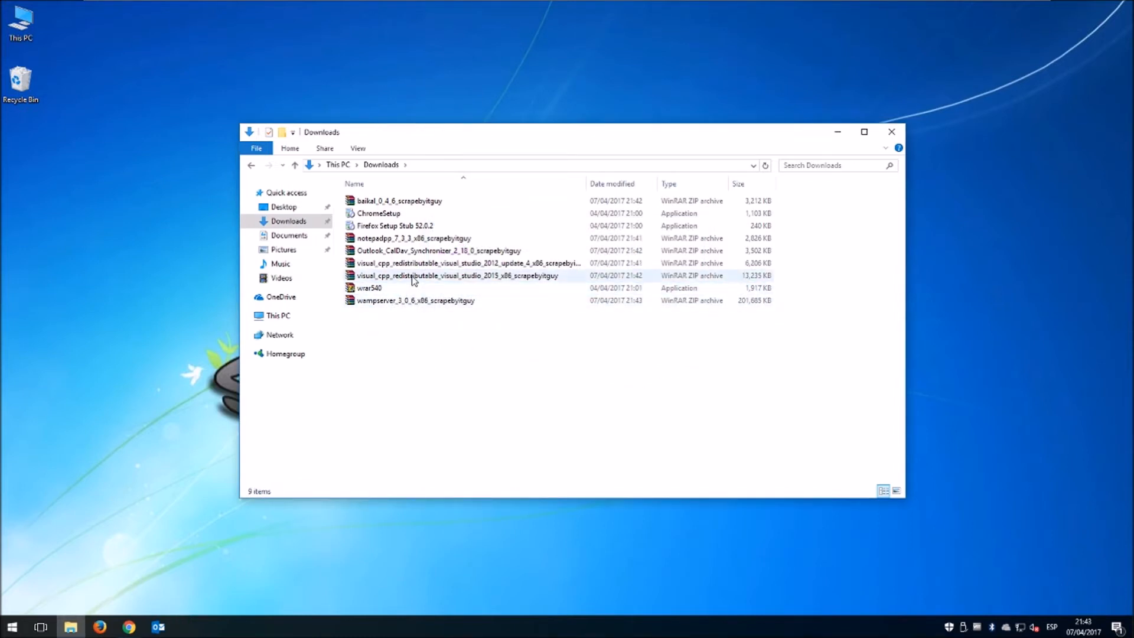
left_click(408, 276)
left_click(420, 266, "ctrl")
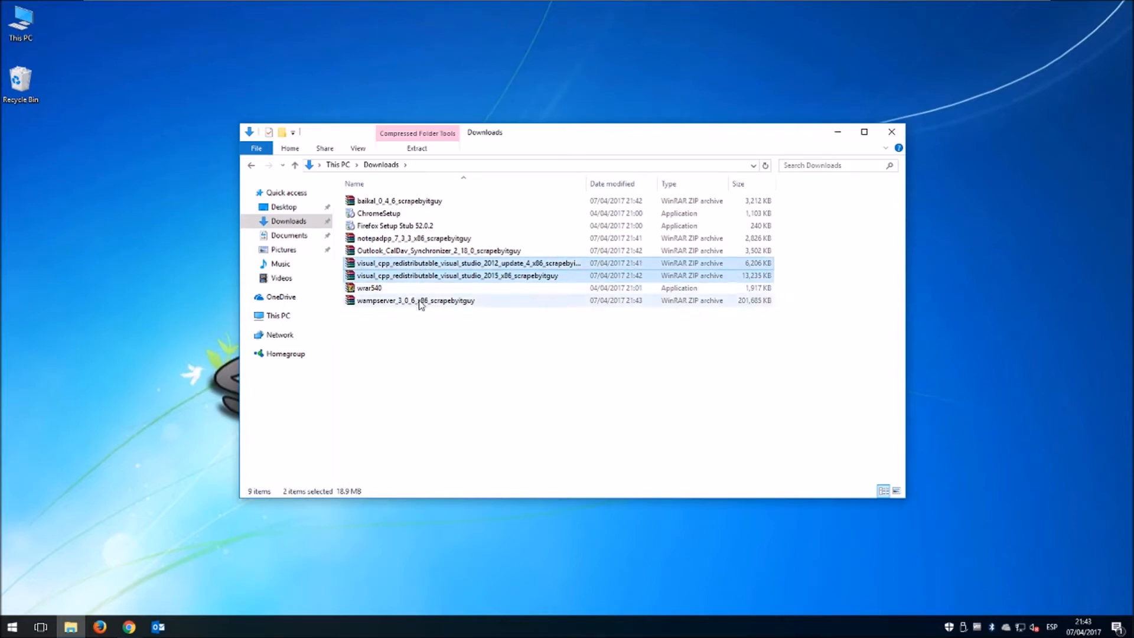
key("Delete")
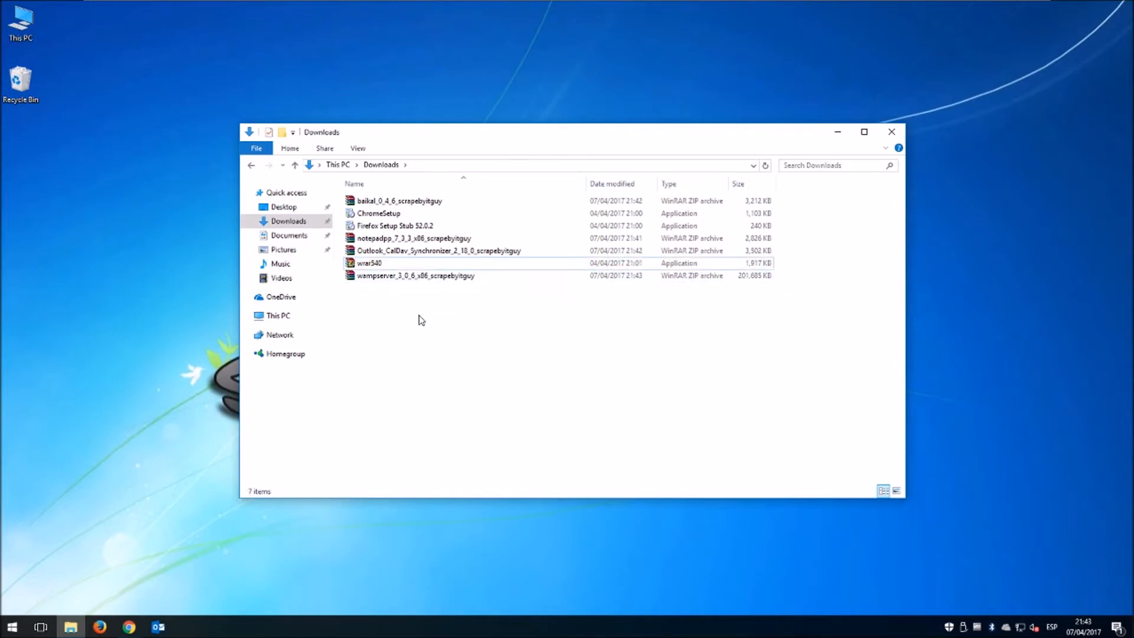
Extract the notepadpp archive into Downloads.
left_click(430, 279)
left_click(413, 238)
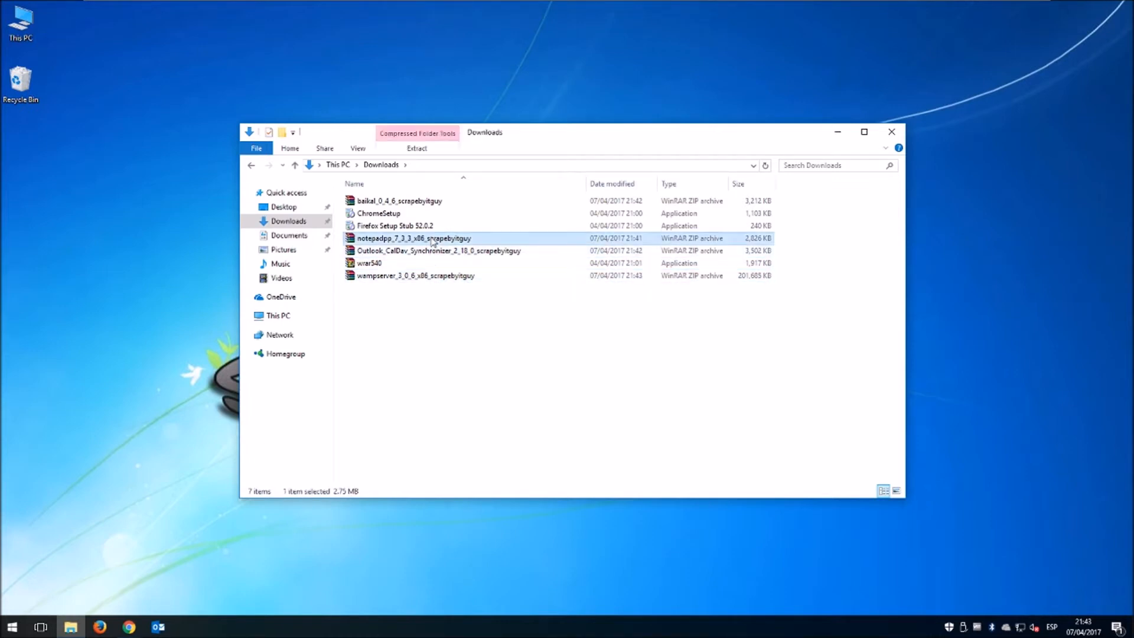
right_click(431, 238)
left_click(481, 286)
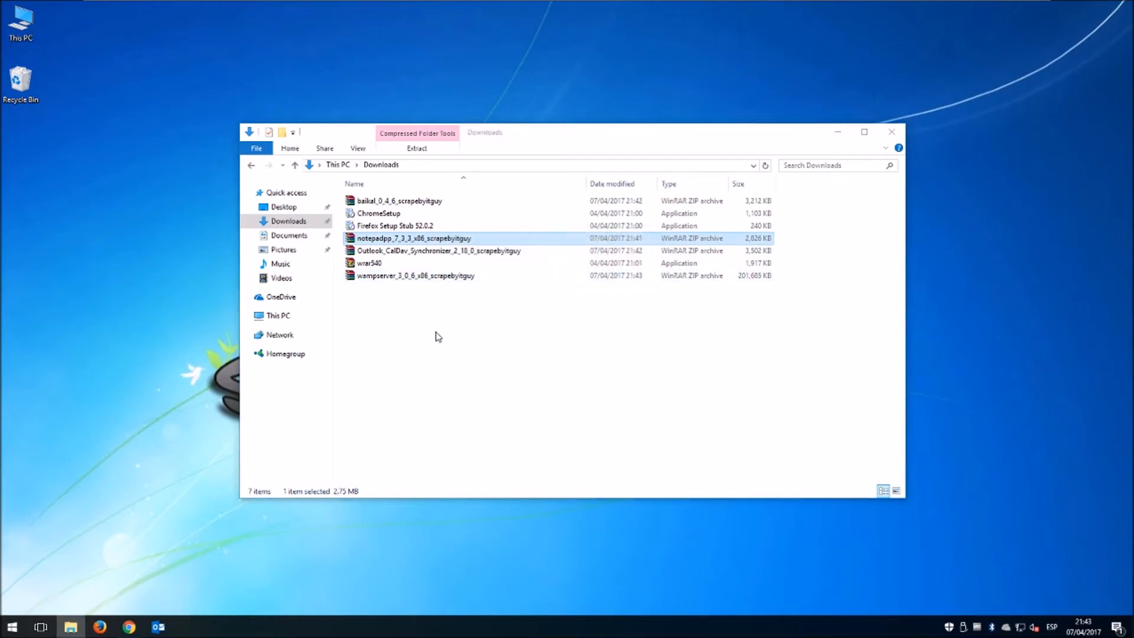
Install Notepad++ 7.3.3 in English with the default folder and components.
double_click(376, 274)
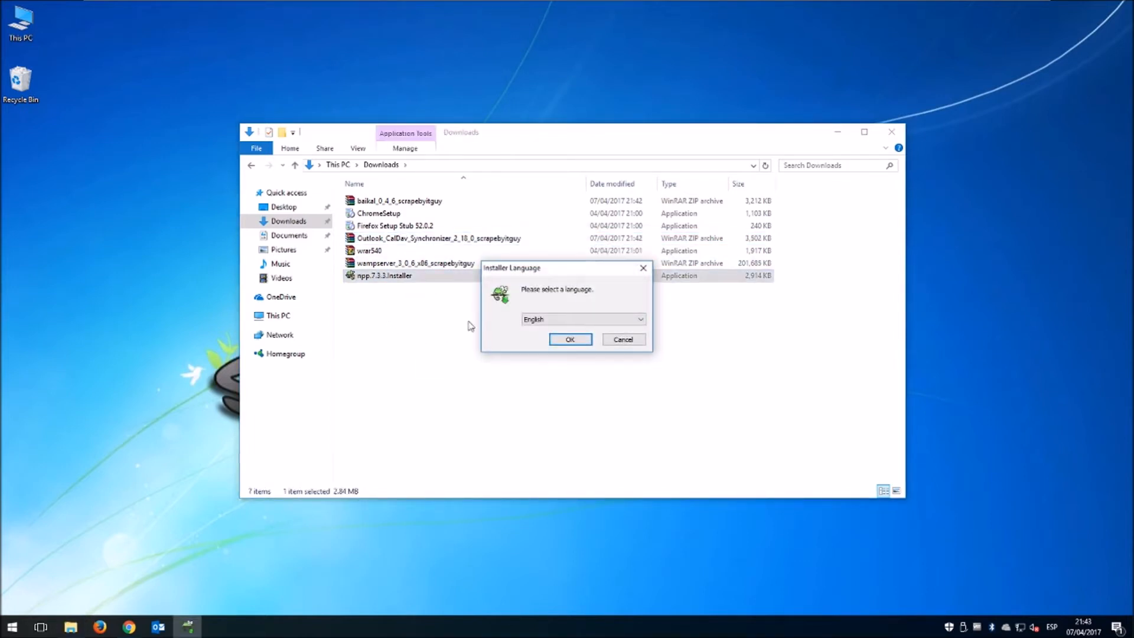
left_click(570, 340)
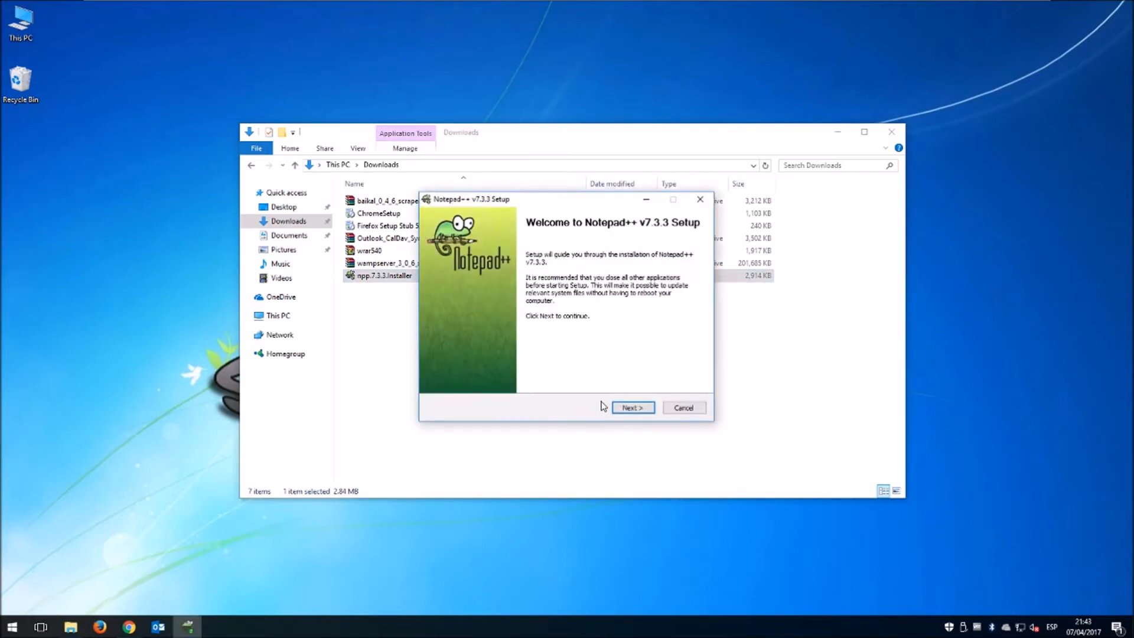
left_click(633, 408)
left_click(632, 407)
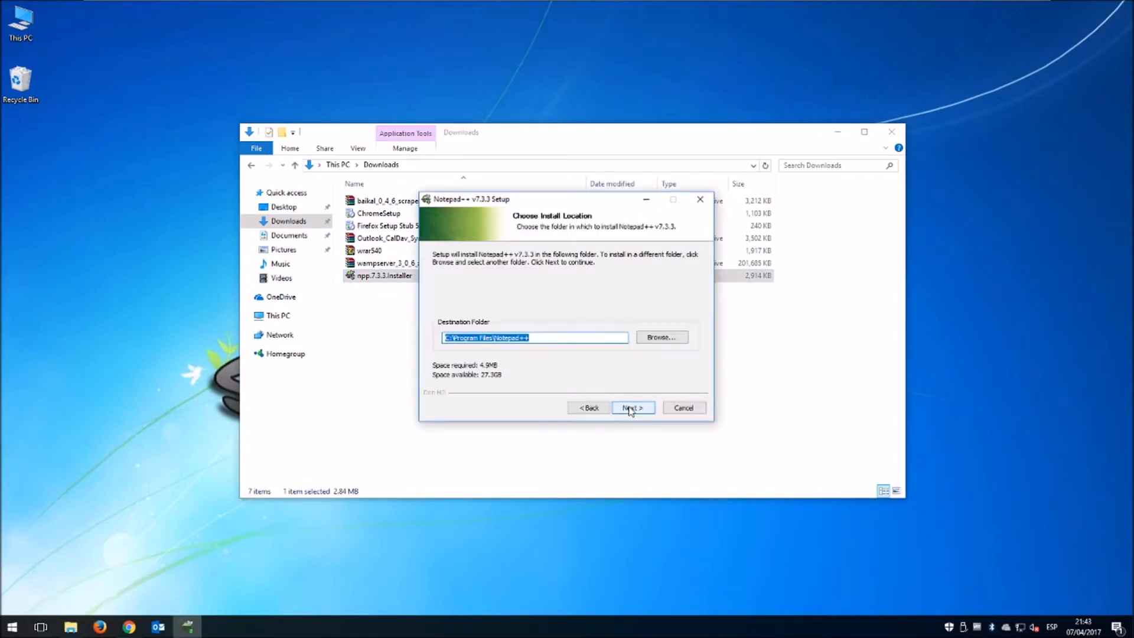
left_click(630, 409)
left_click(631, 408)
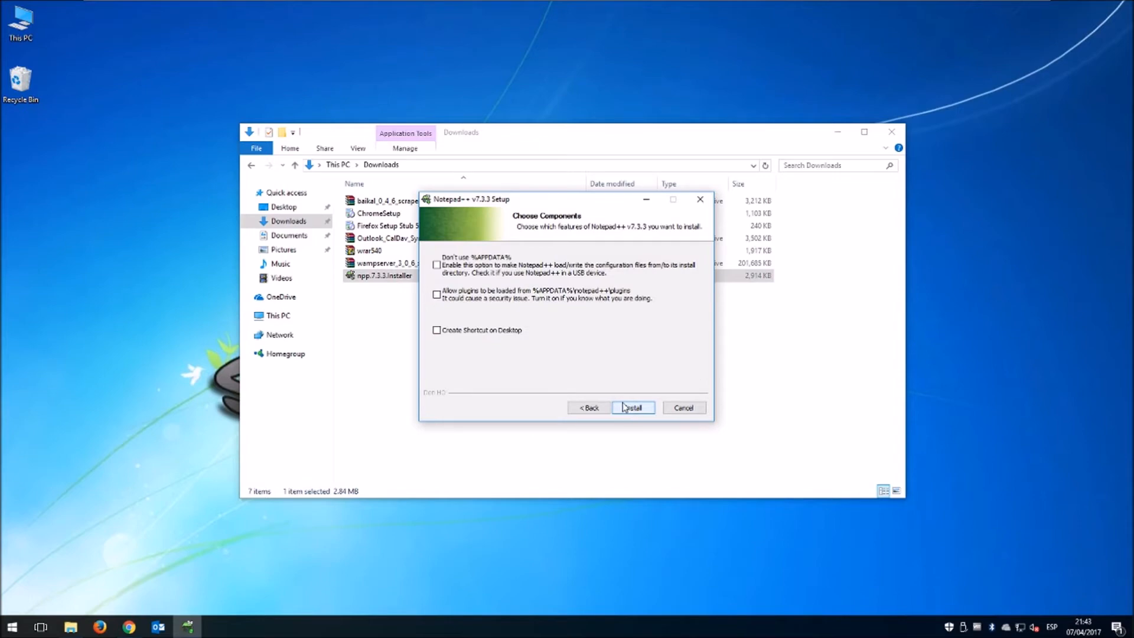
left_click(624, 407)
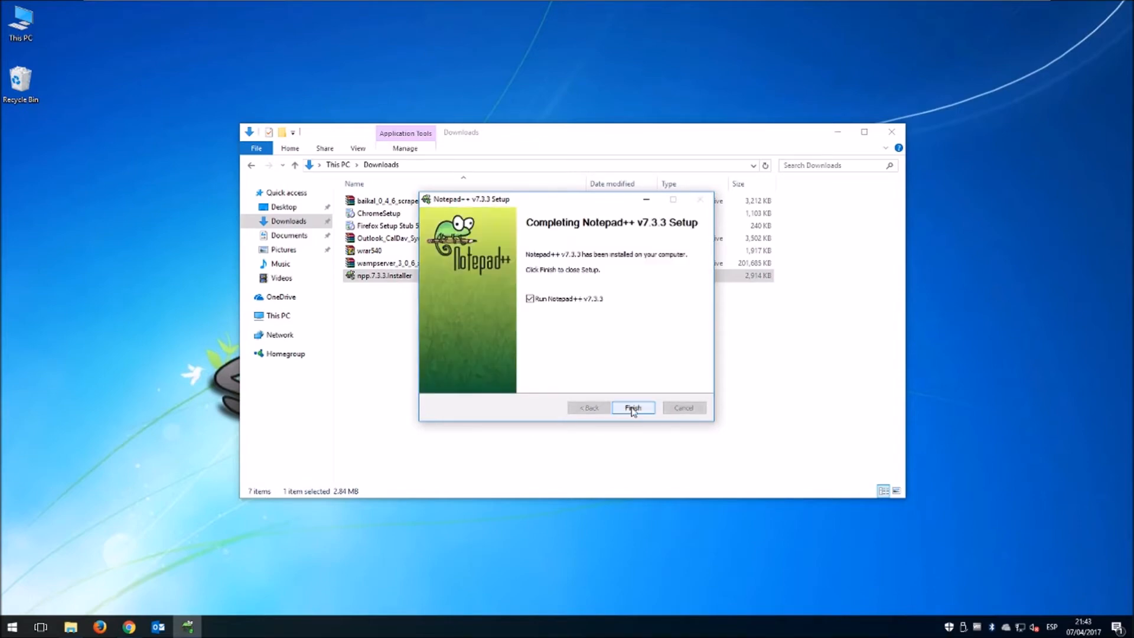
left_click(633, 408)
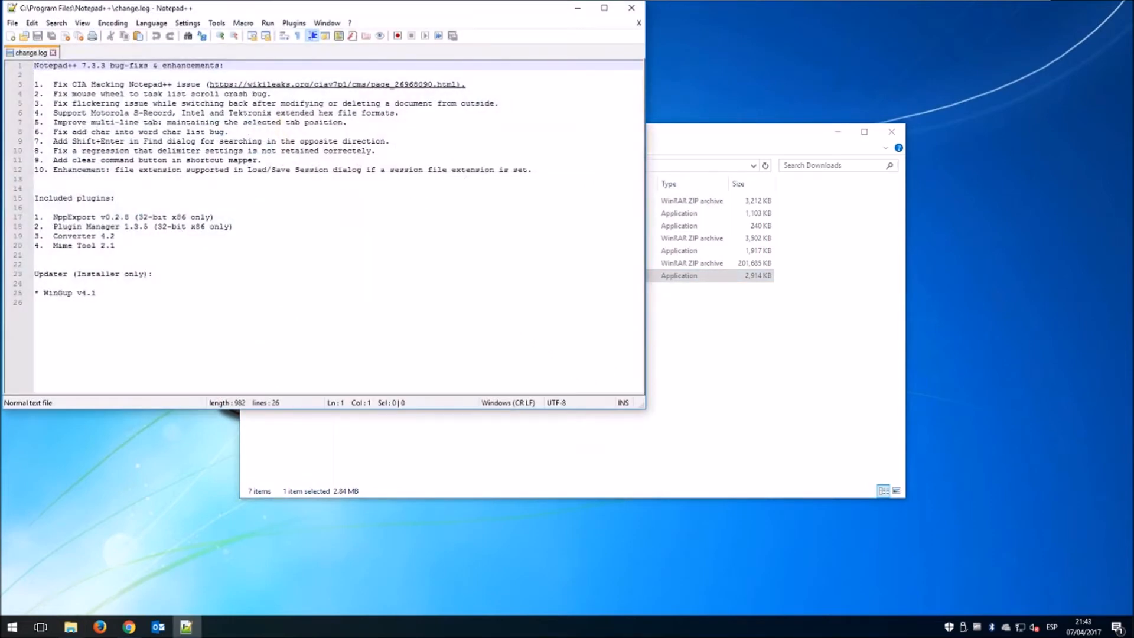
Close the change.log file and exit Notepad++.
left_click(53, 53)
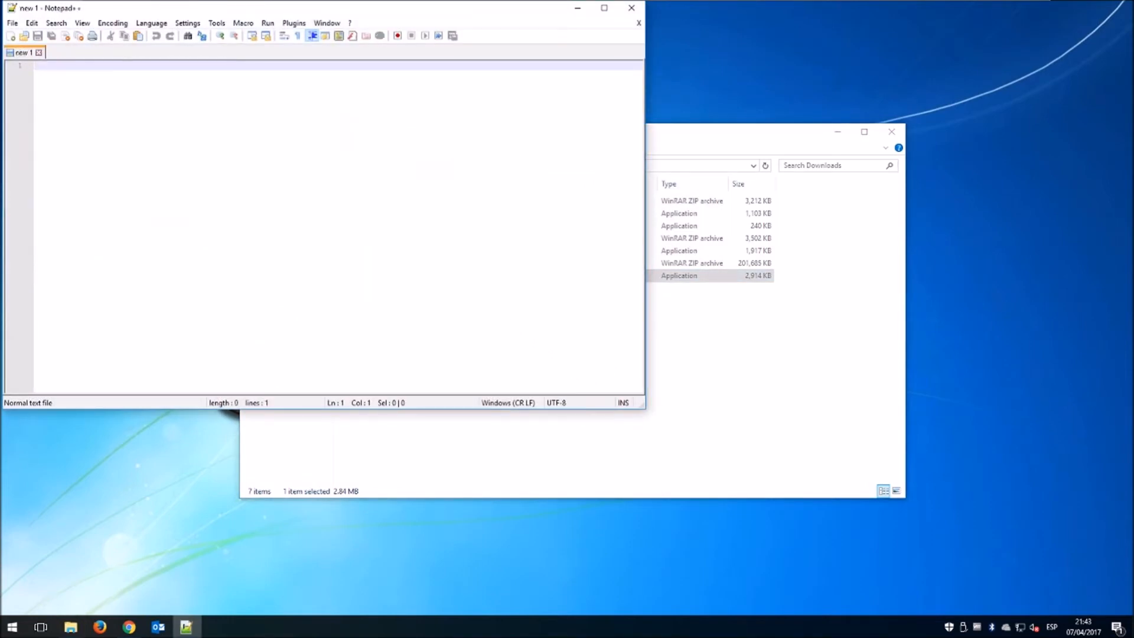
right_click(186, 627)
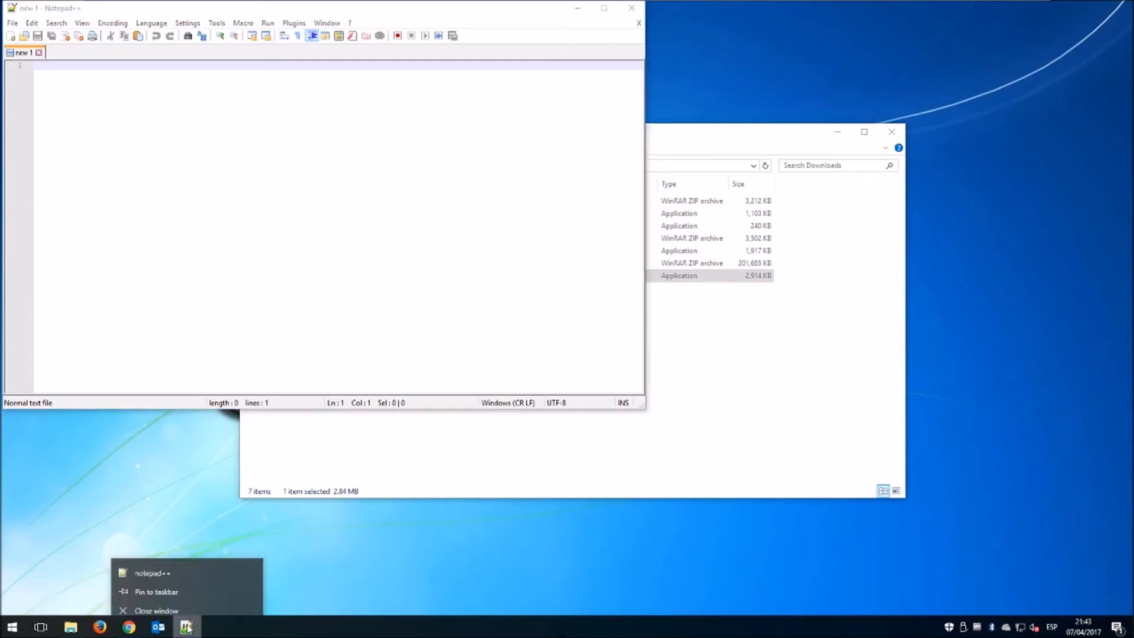
left_click(180, 602)
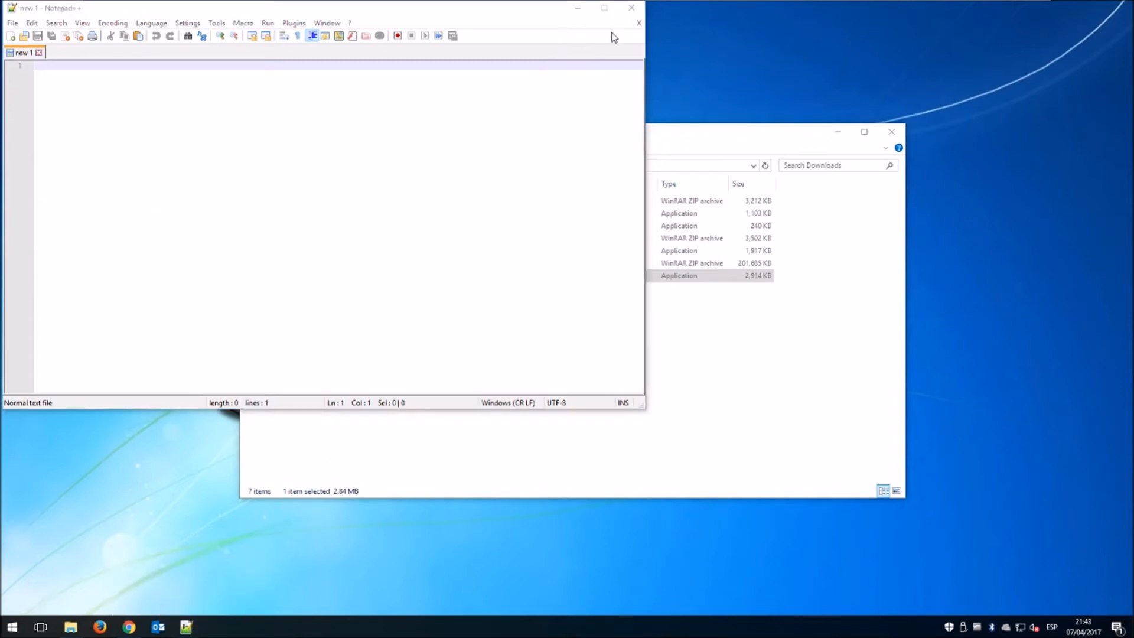
left_click(632, 8)
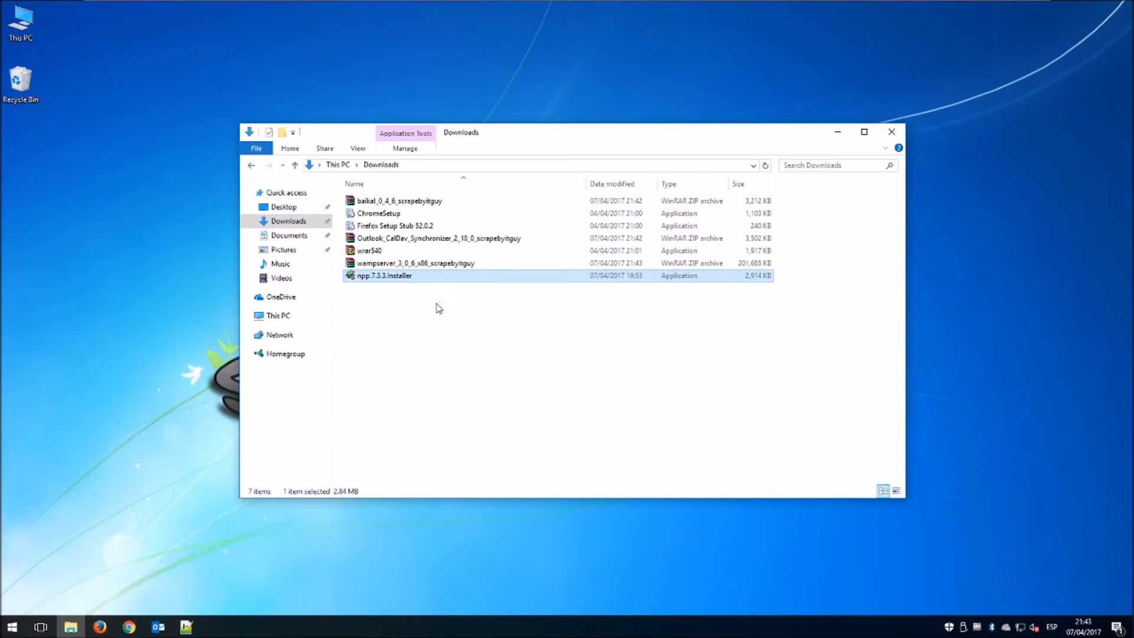
Delete the Notepad++ installer, then extract the WampServer archive into Downloads and delete the ZIP.
left_click(437, 312)
left_click(407, 275)
key("Delete")
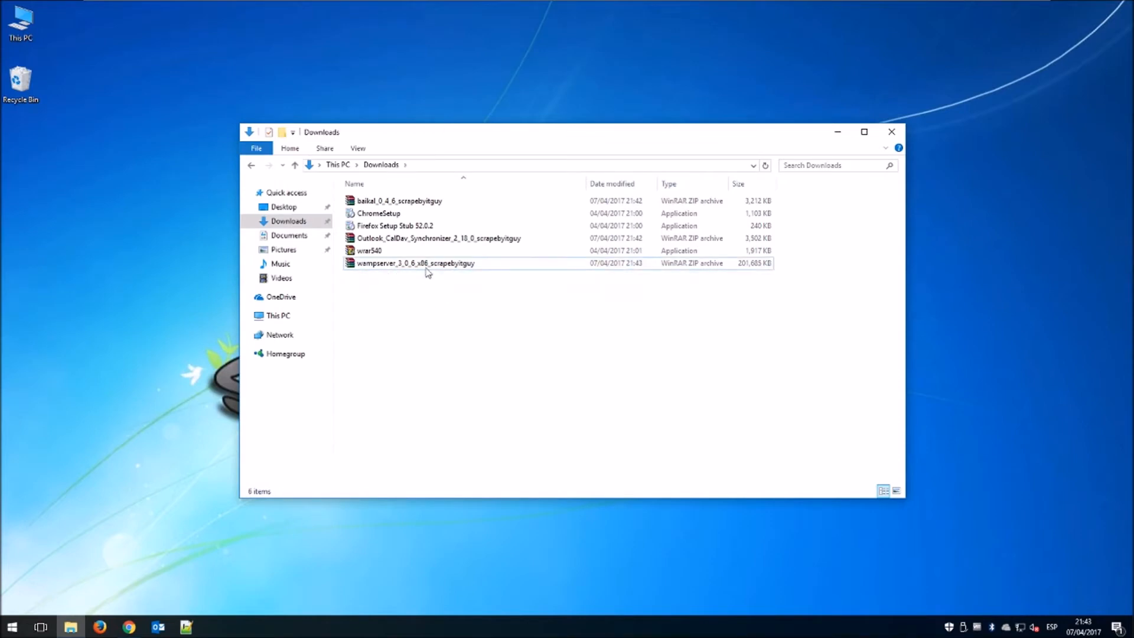
left_click(432, 265)
right_click(432, 265)
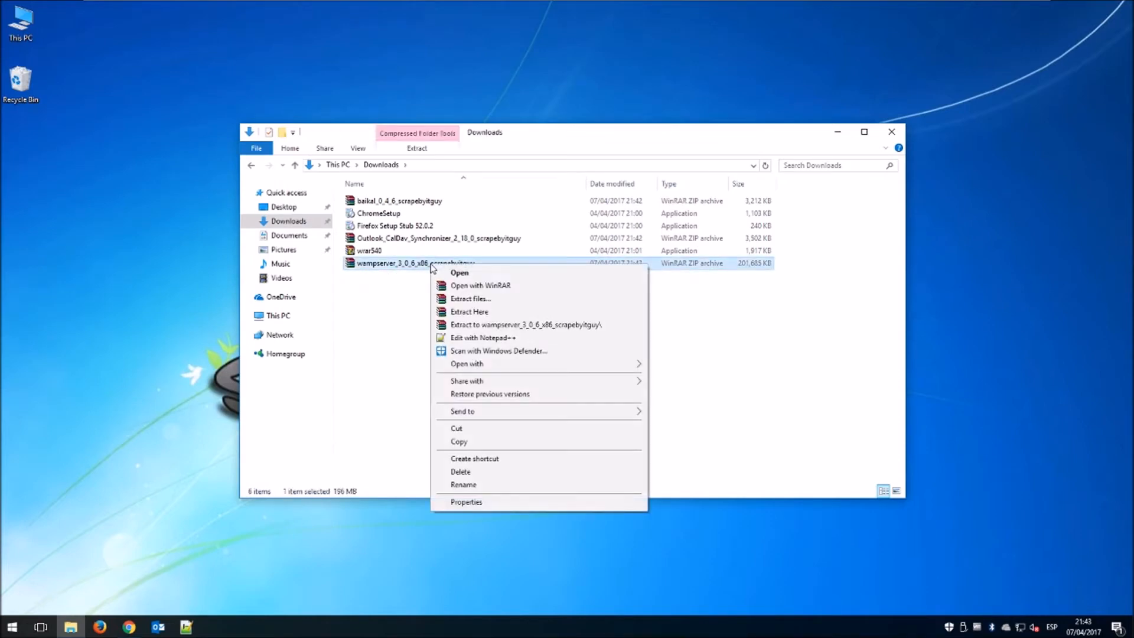
left_click(470, 313)
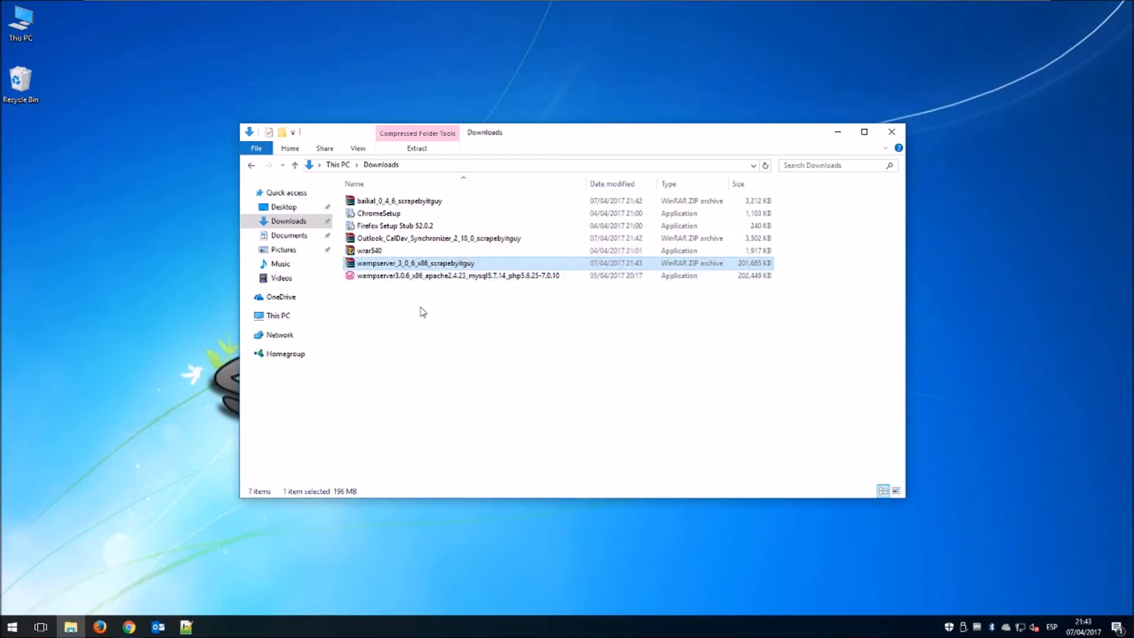
key("Delete")
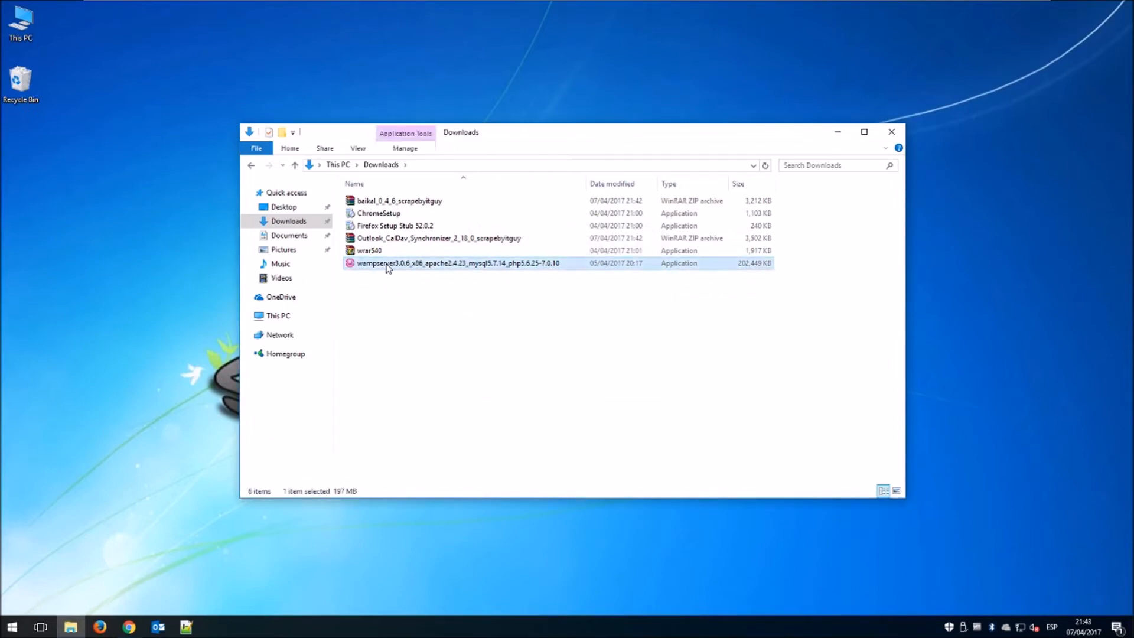
Run the WampServer 3.0.6 installer, accept the license, and install to c:\wamp with default Start Menu folder.
double_click(387, 264)
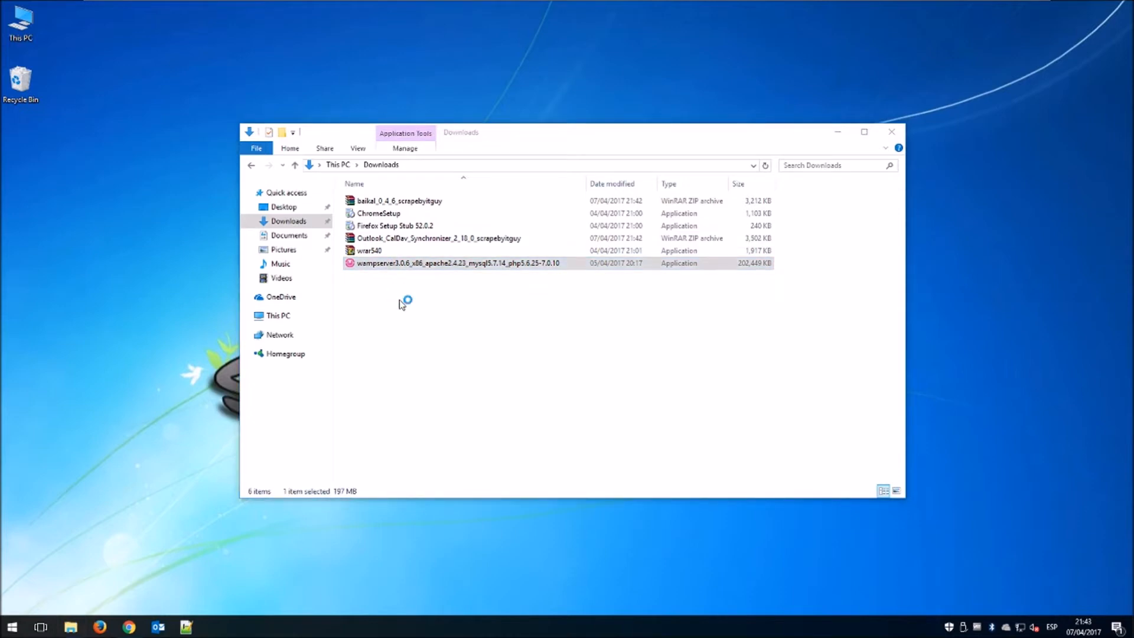
left_click(590, 340)
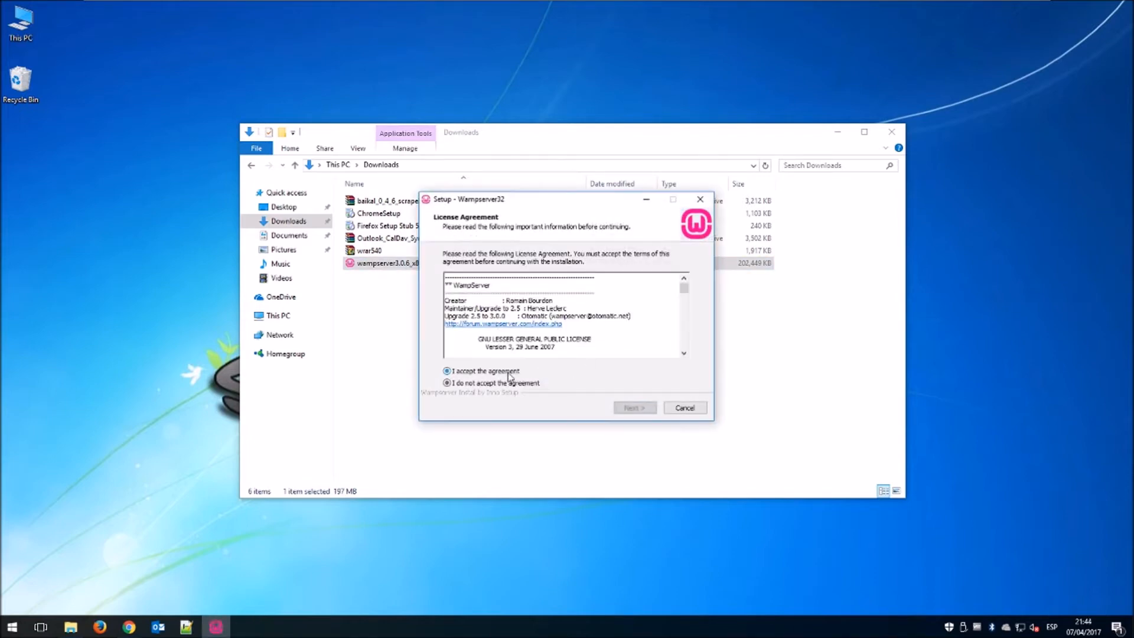
left_click(508, 371)
left_click(632, 407)
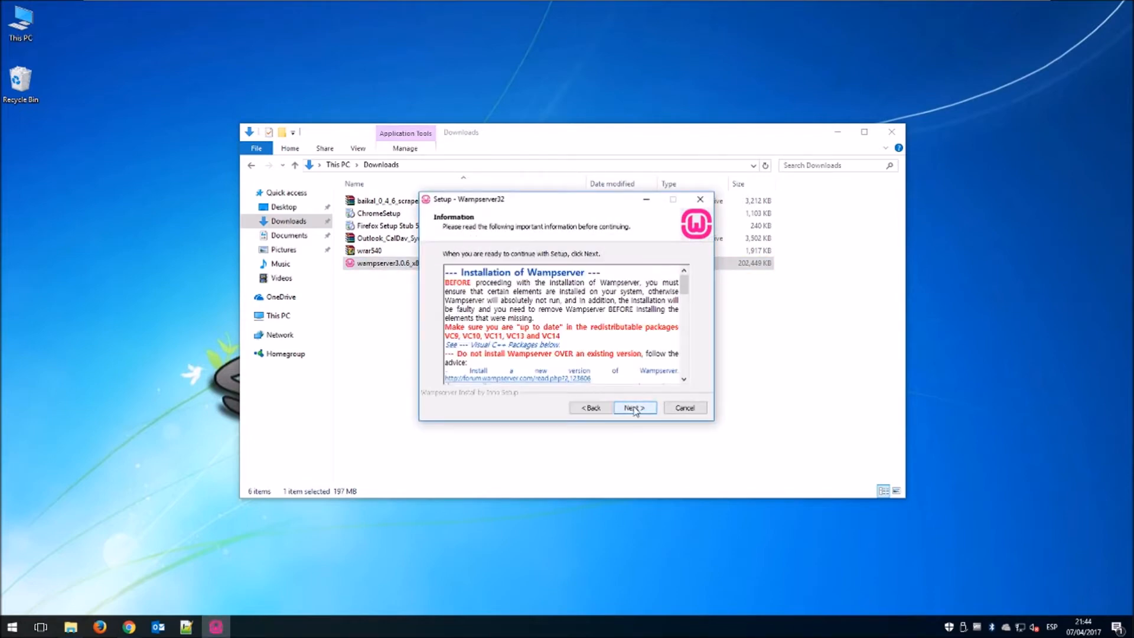
left_click(633, 408)
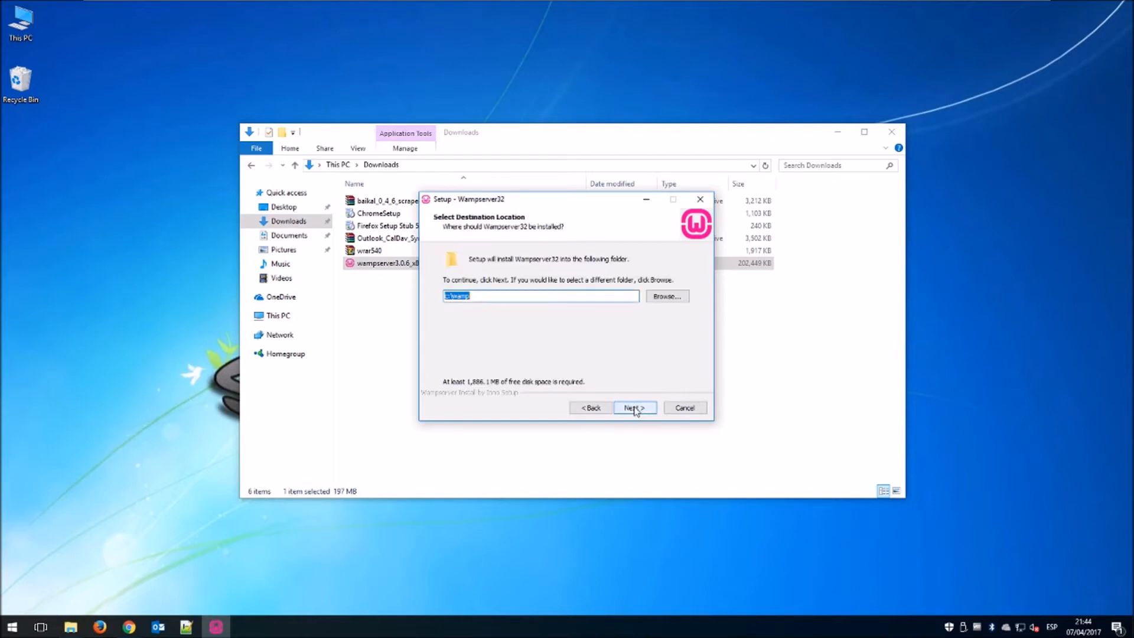
left_click(634, 408)
left_click(636, 409)
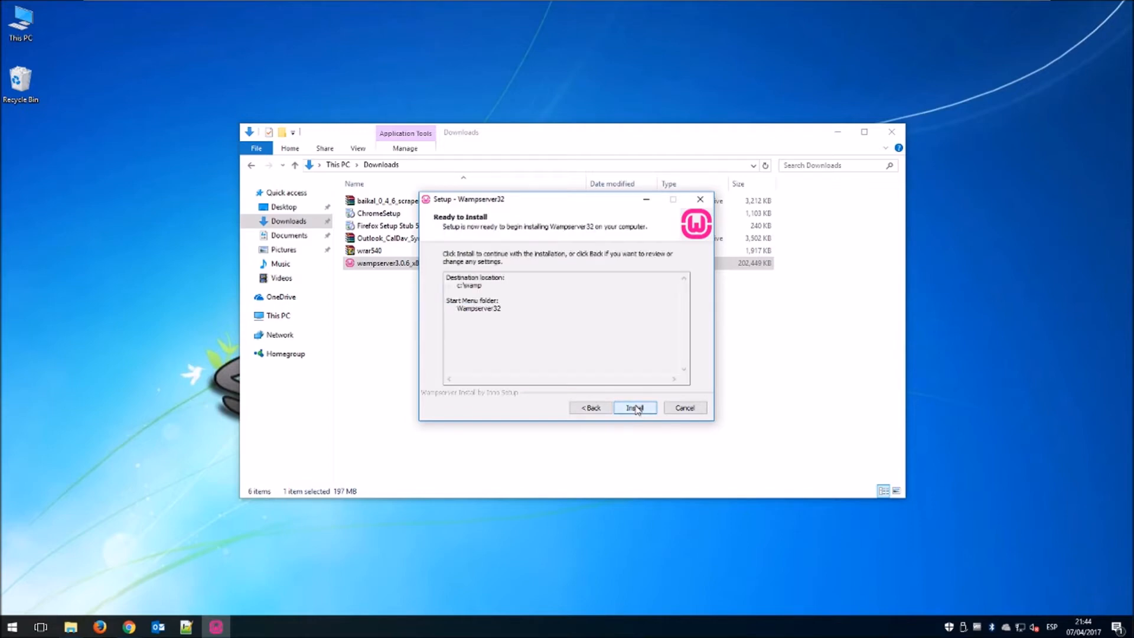
left_click(635, 407)
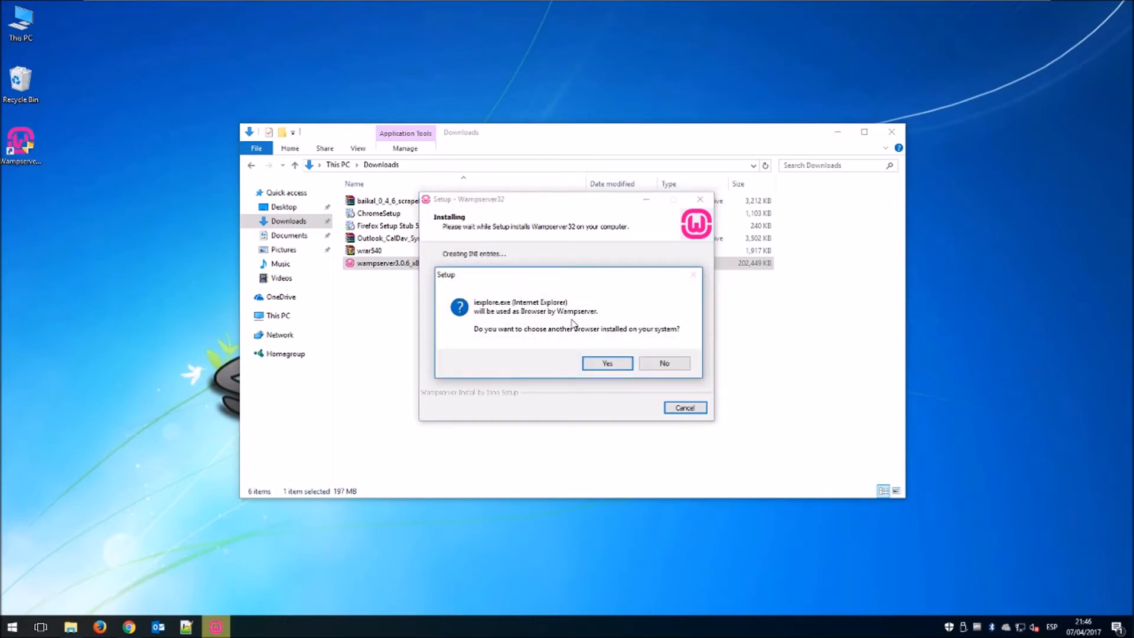
Set Chrome from Program Files\Google\Chrome\Application as WampServer's default browser.
left_click(607, 364)
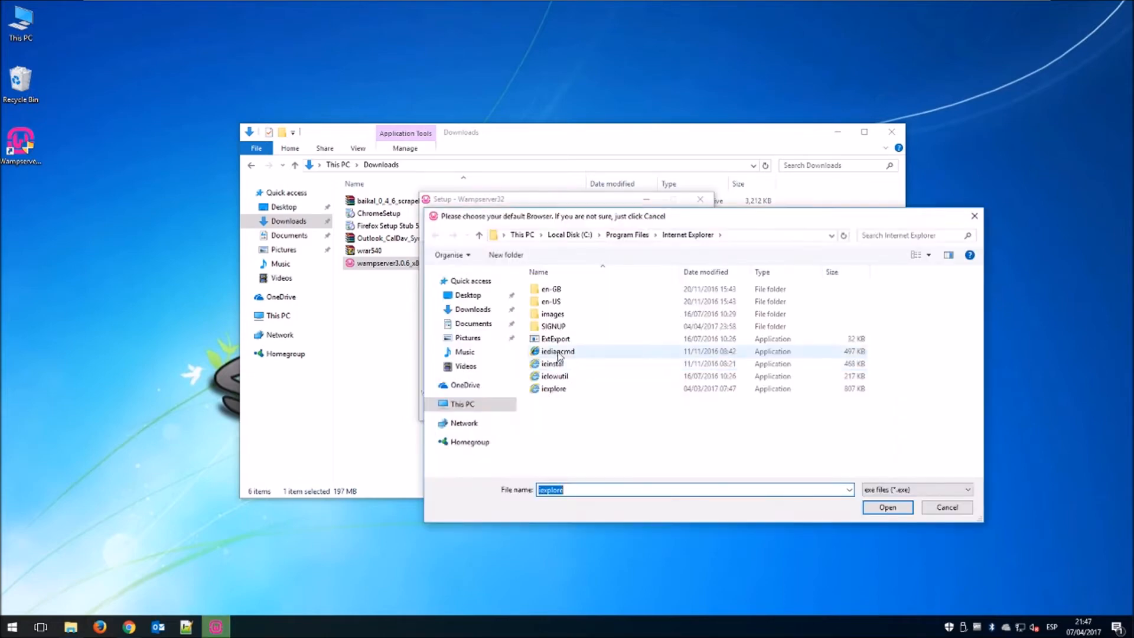
left_click(473, 405)
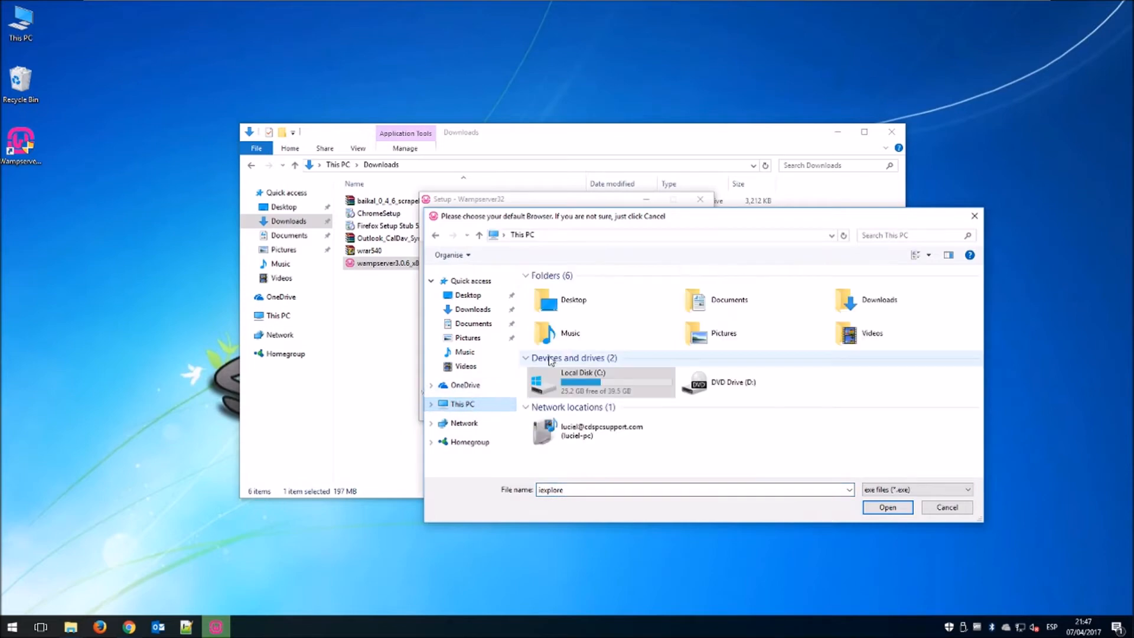
double_click(591, 383)
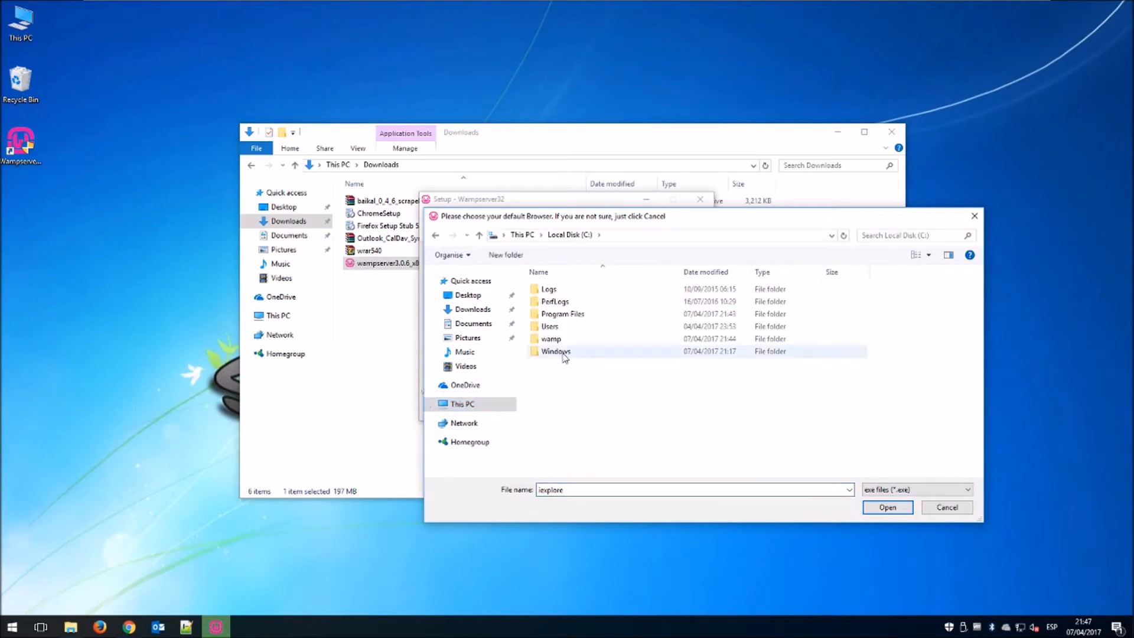
double_click(573, 314)
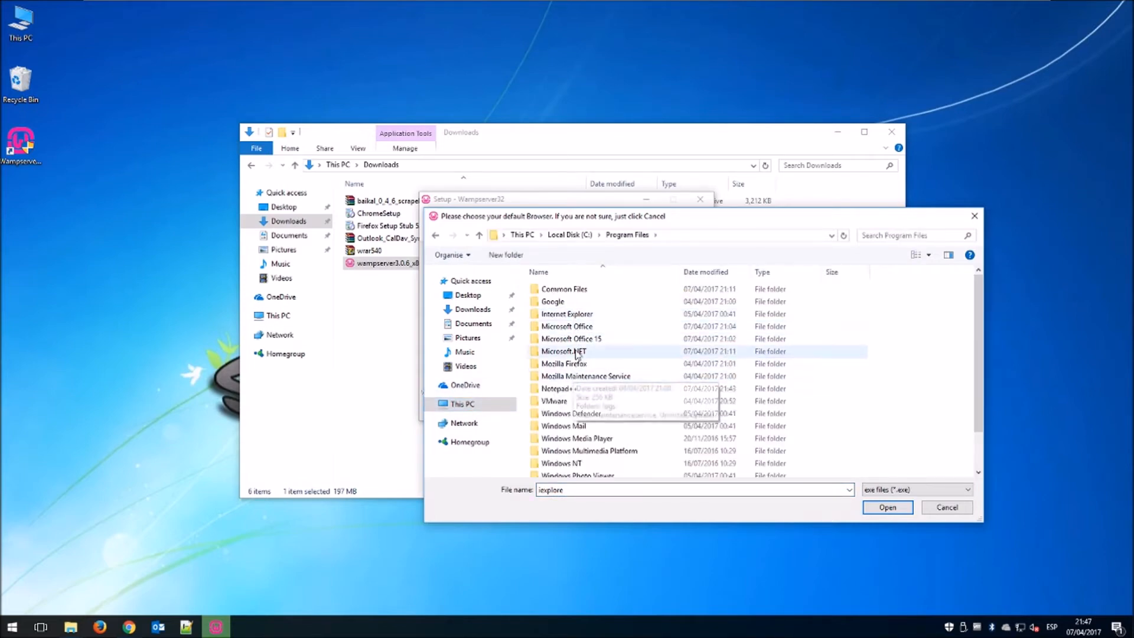
double_click(568, 302)
double_click(573, 292)
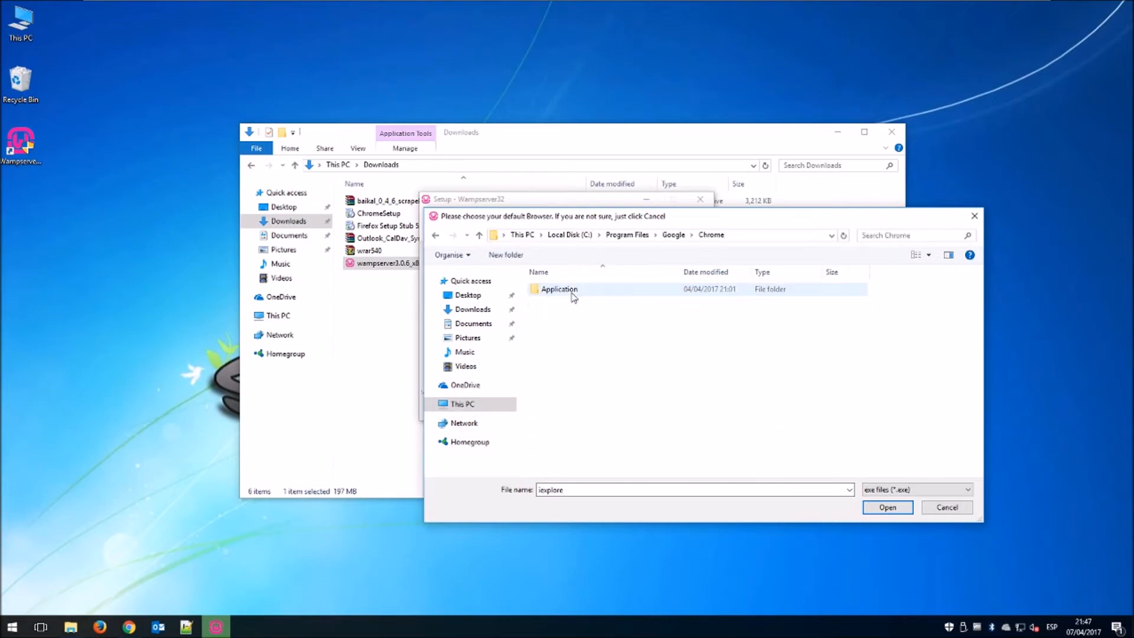
double_click(576, 292)
left_click(565, 316)
double_click(565, 316)
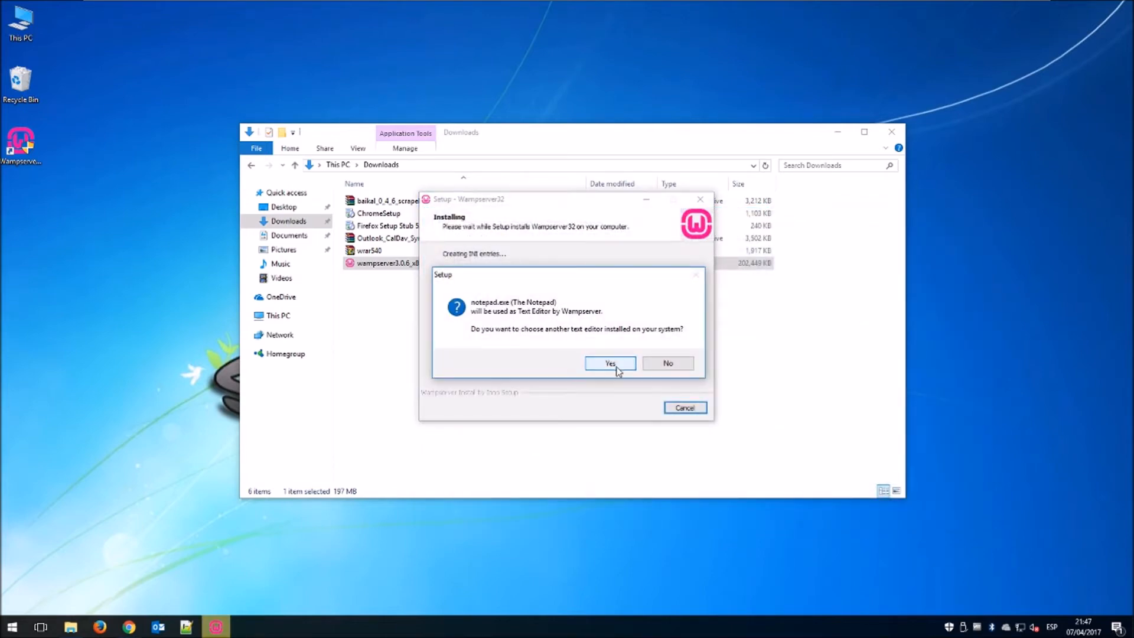
Set Notepad++ from Program Files\Notepad++ as WampServer's text editor.
left_click(617, 368)
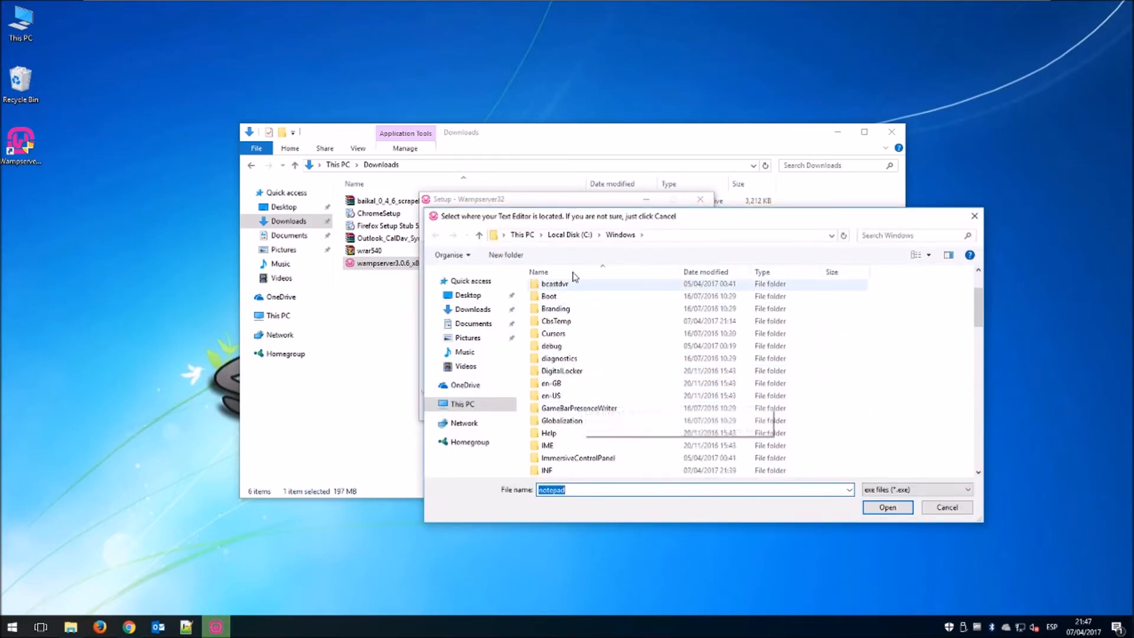
left_click(570, 235)
double_click(562, 314)
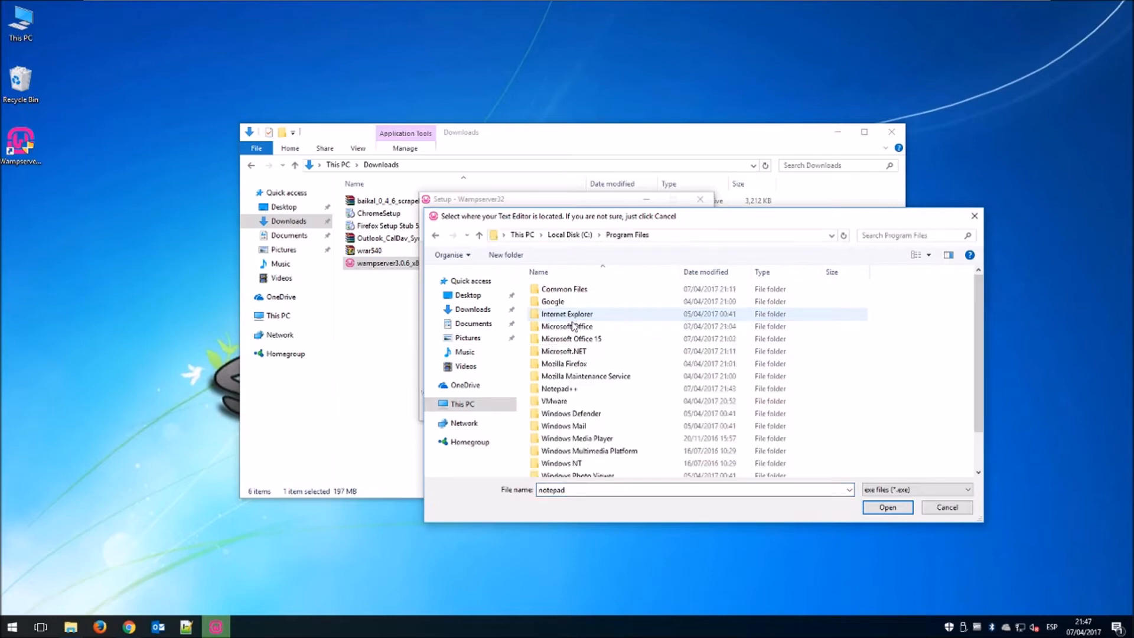
double_click(574, 389)
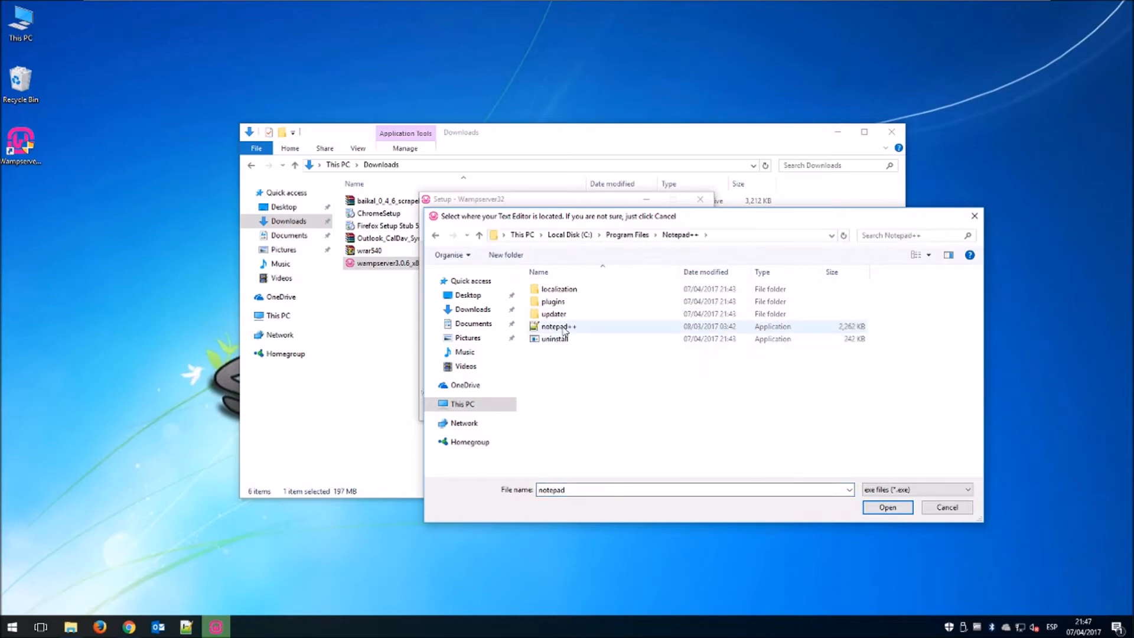
double_click(617, 326)
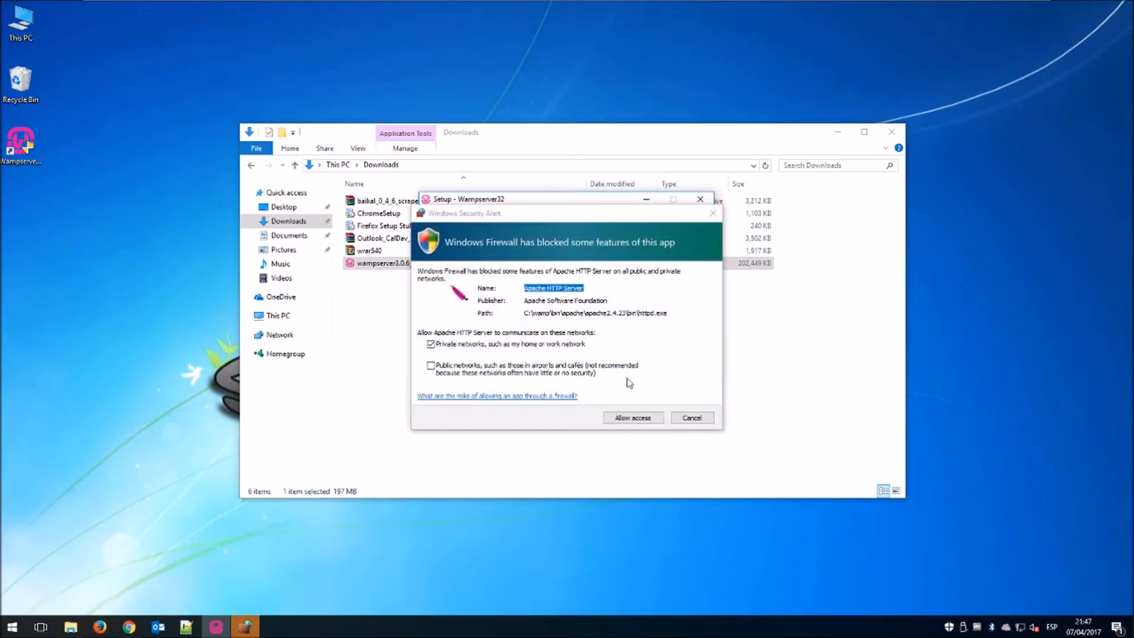
Allow Apache HTTP Server through the firewall and finish the WampServer setup wizard.
left_click(632, 421)
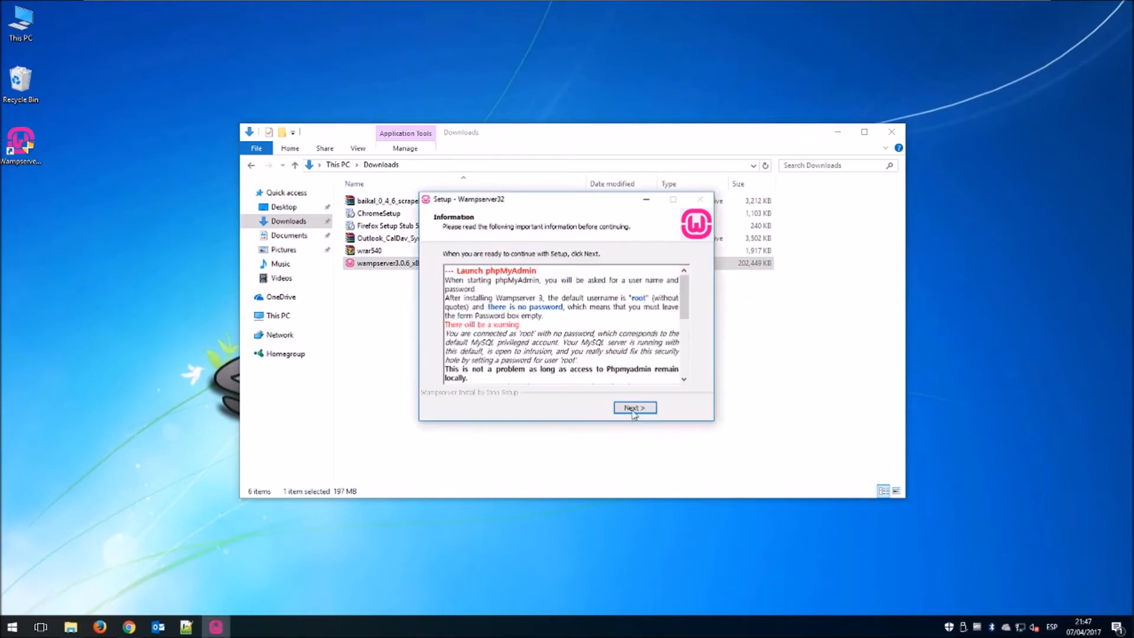
left_click(633, 407)
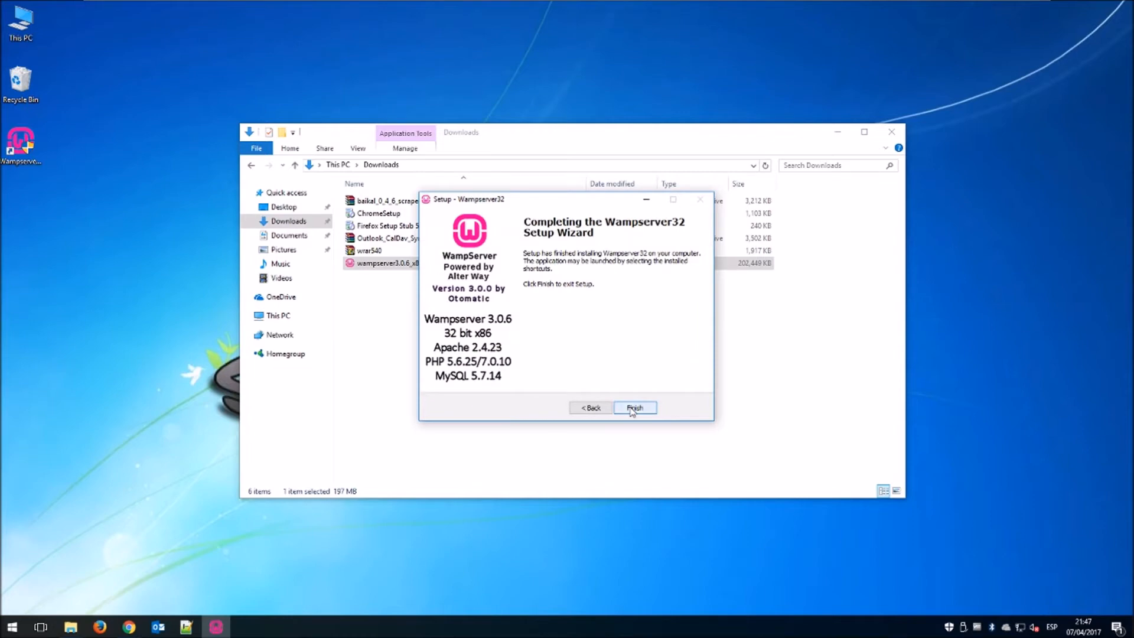
left_click(634, 407)
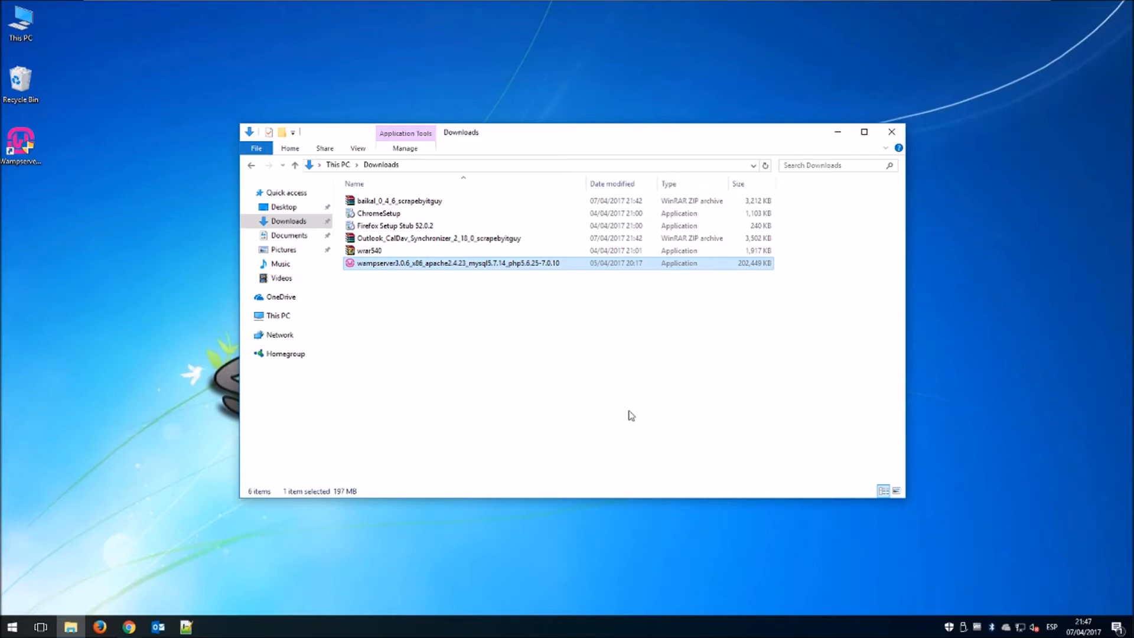
Start WampServer, load localhost in Firefox to see its homepage, then minimize the browser.
left_click(838, 134)
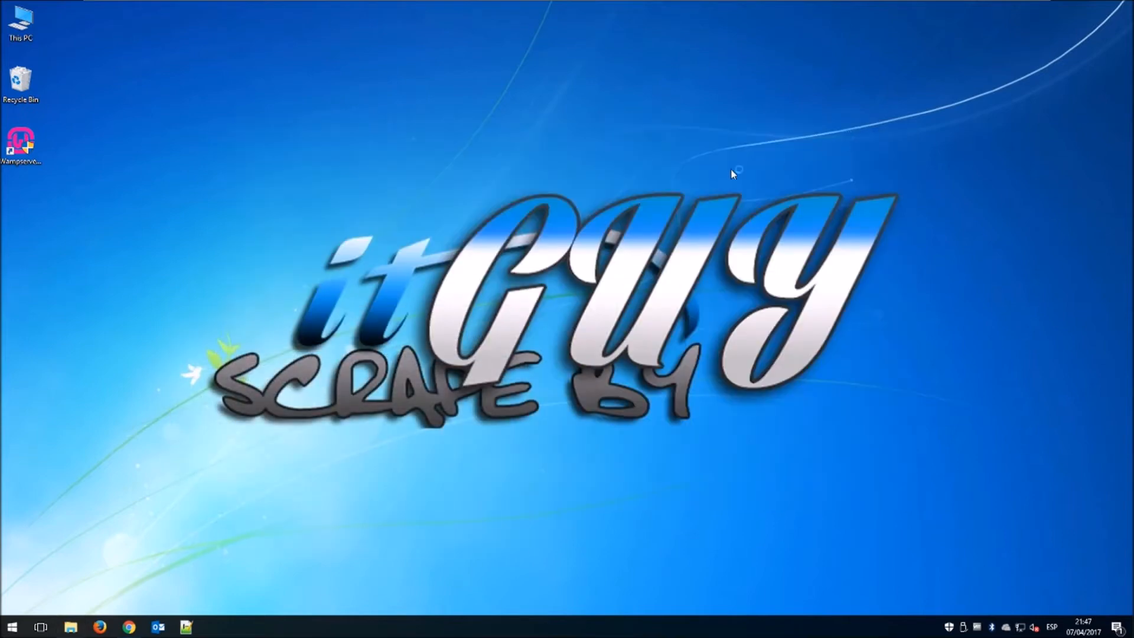
left_click(28, 151)
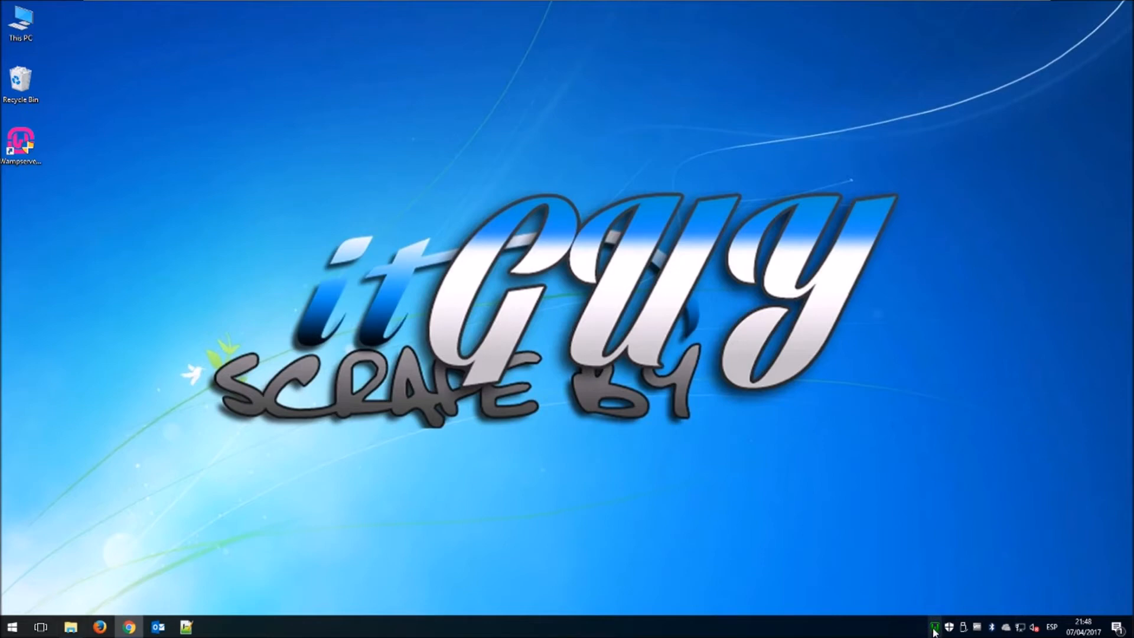
mouse_move(932, 632)
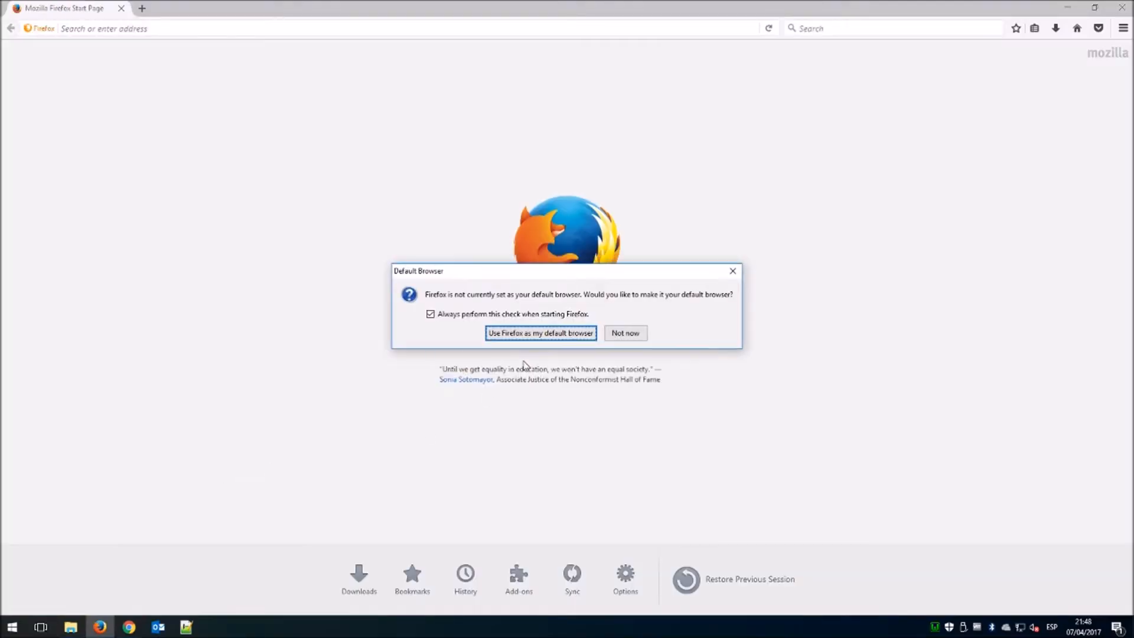
left_click(626, 333)
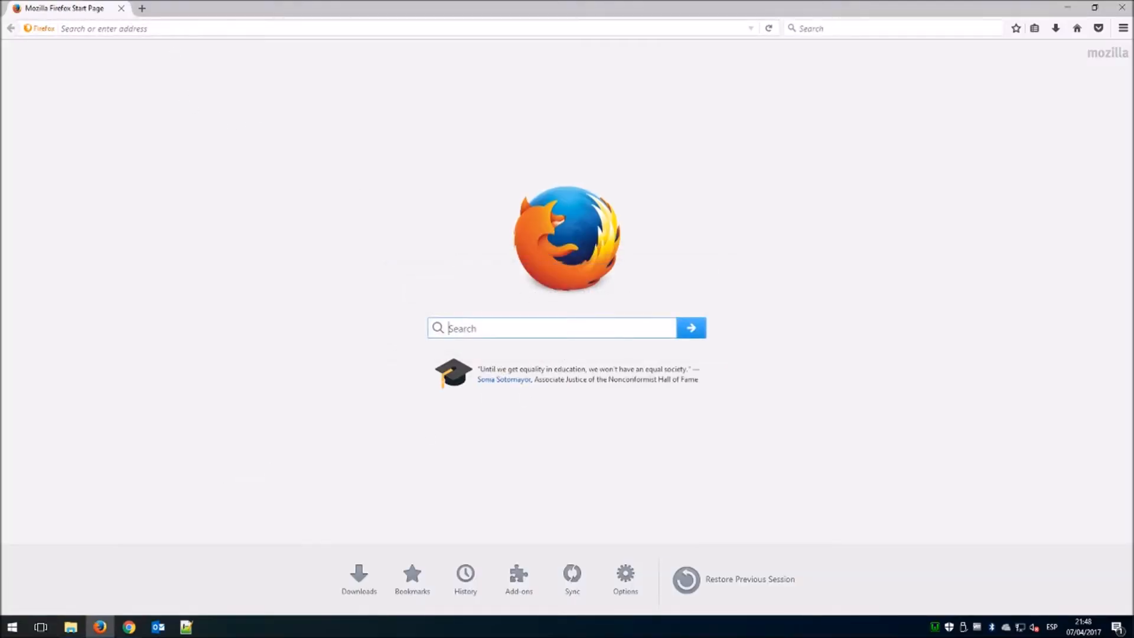
left_click(175, 28)
type("localhosy")
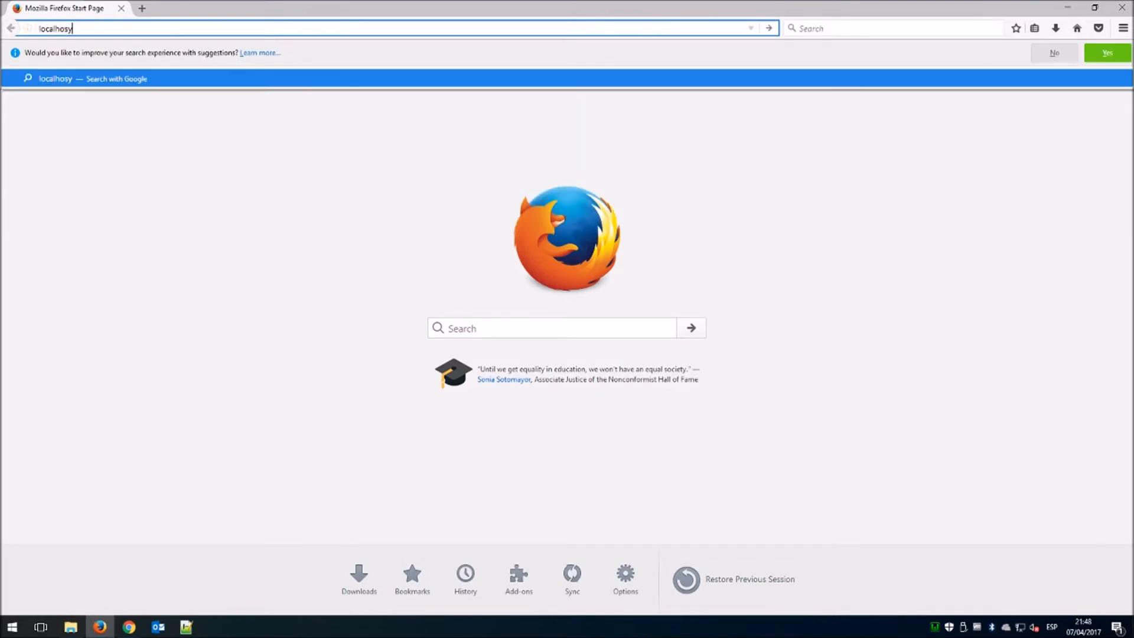
key("BackSpace")
type("t")
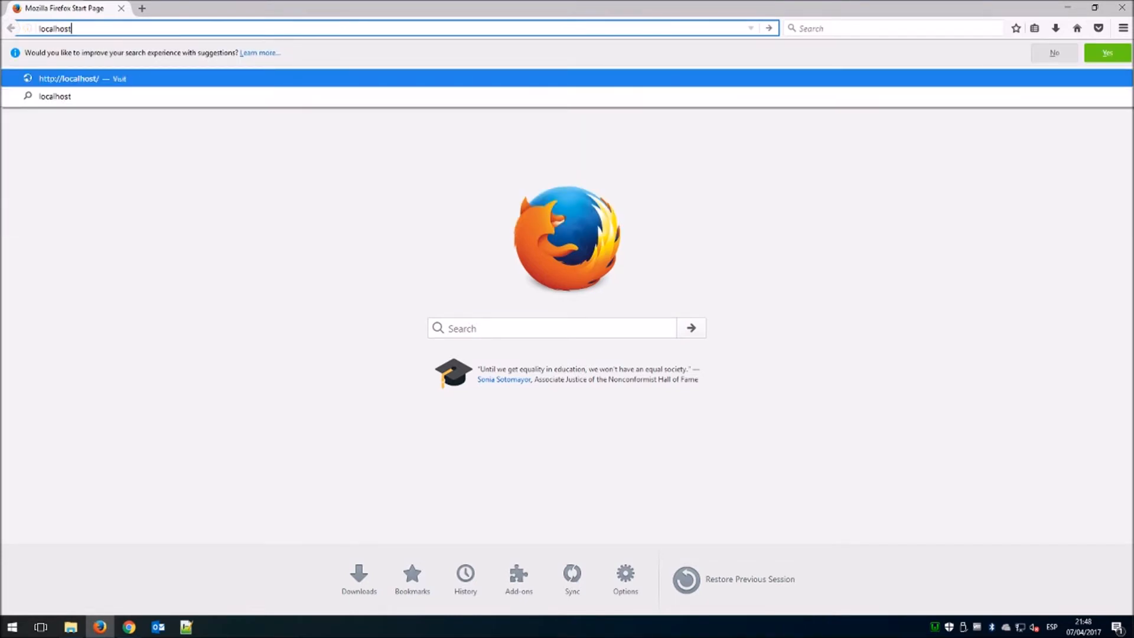
key("Return")
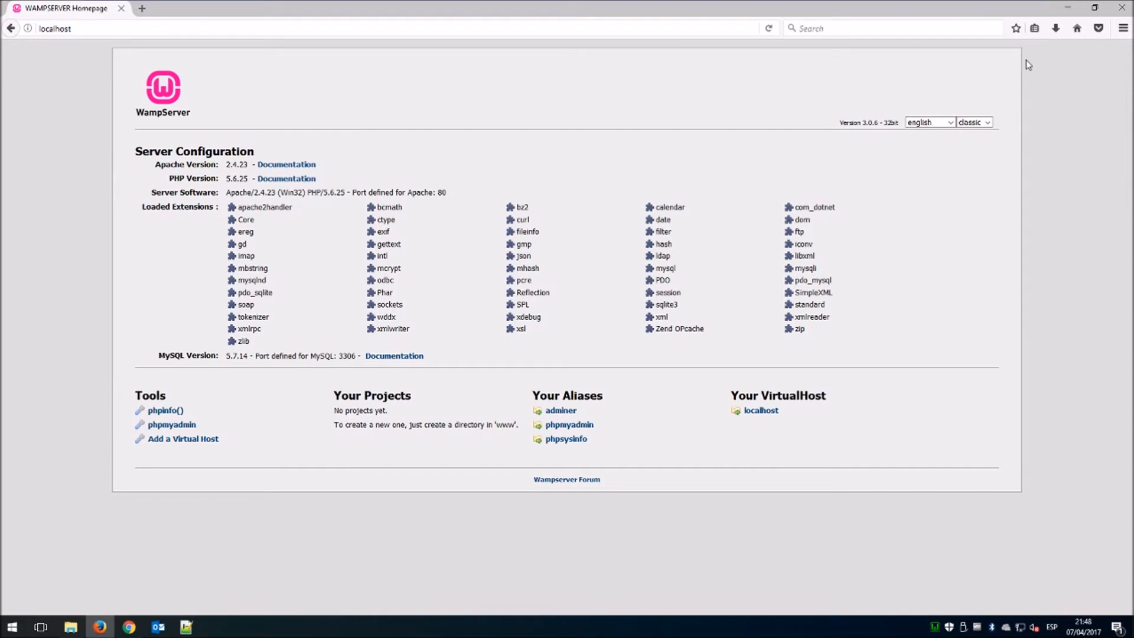
left_click(1067, 8)
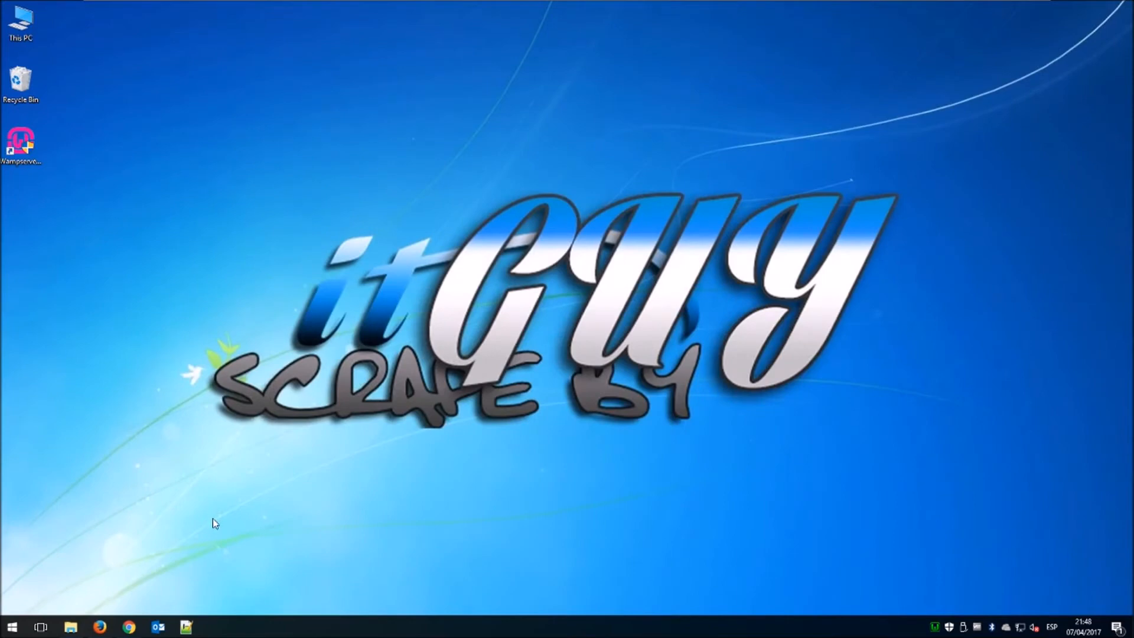
Create a folder named wamp in C:\wamp\www and move all the original www items into it.
left_click(33, 28)
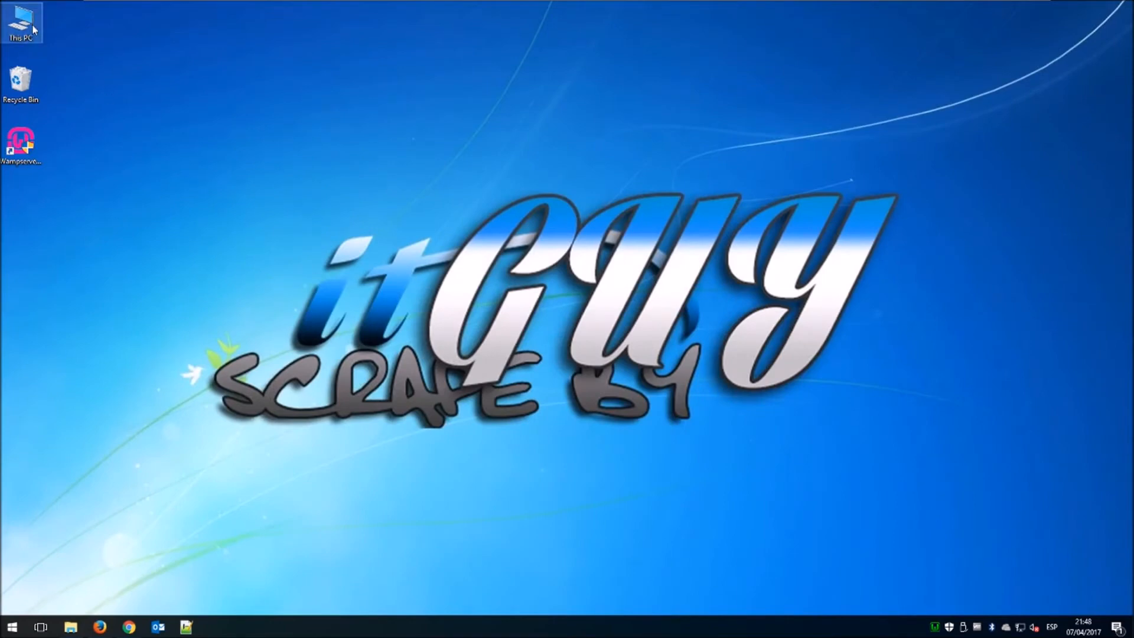
double_click(33, 28)
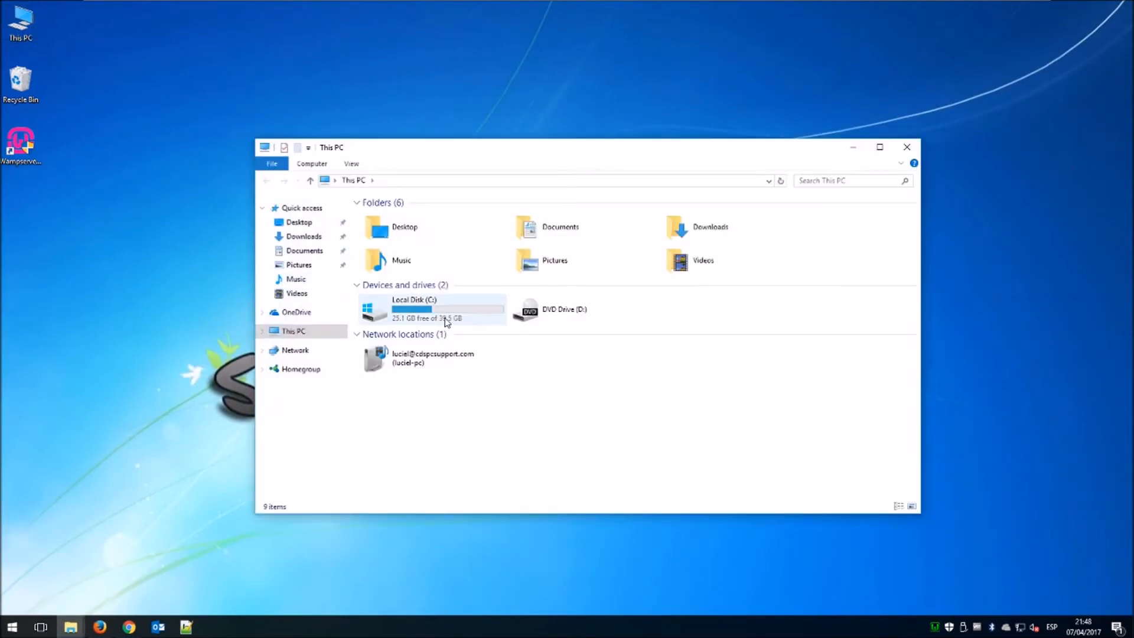
double_click(447, 317)
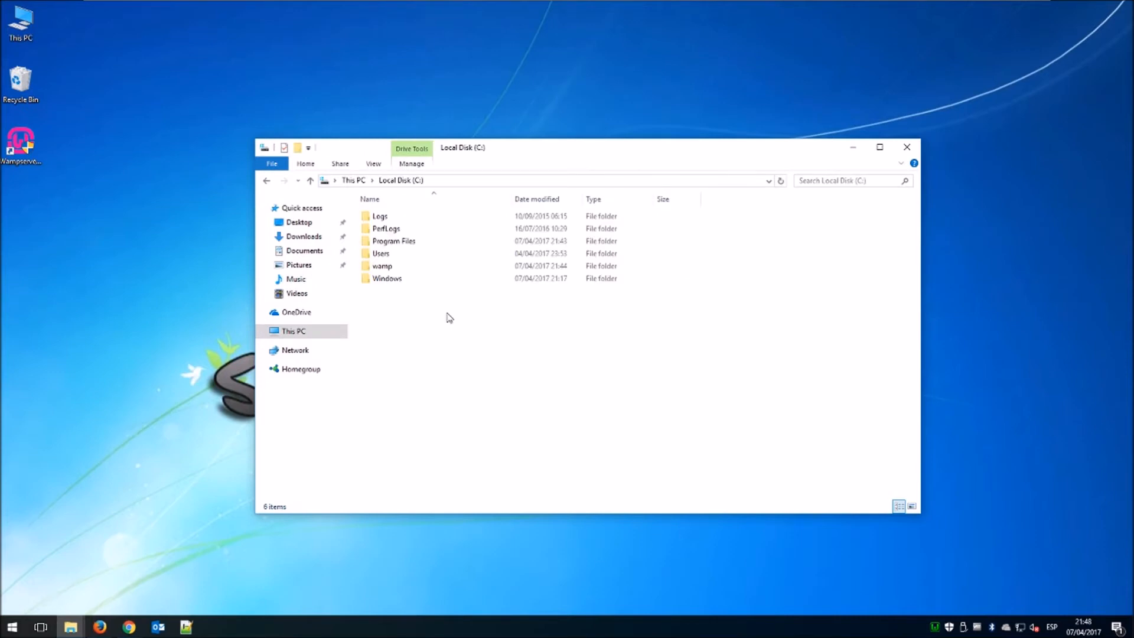
double_click(387, 265)
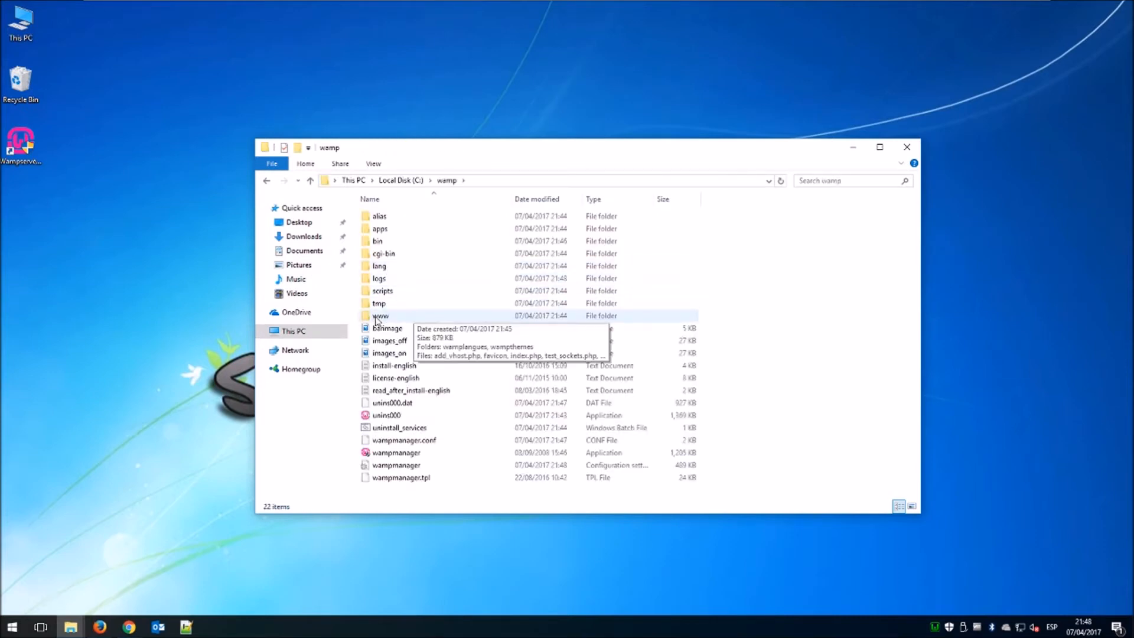
double_click(407, 319)
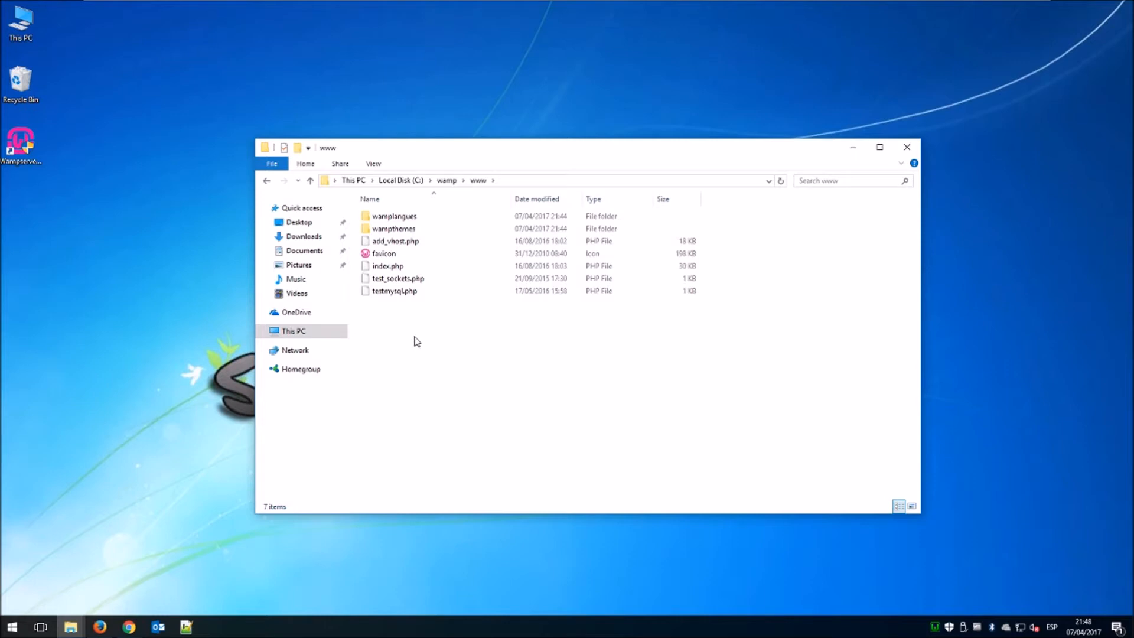
right_click(416, 341)
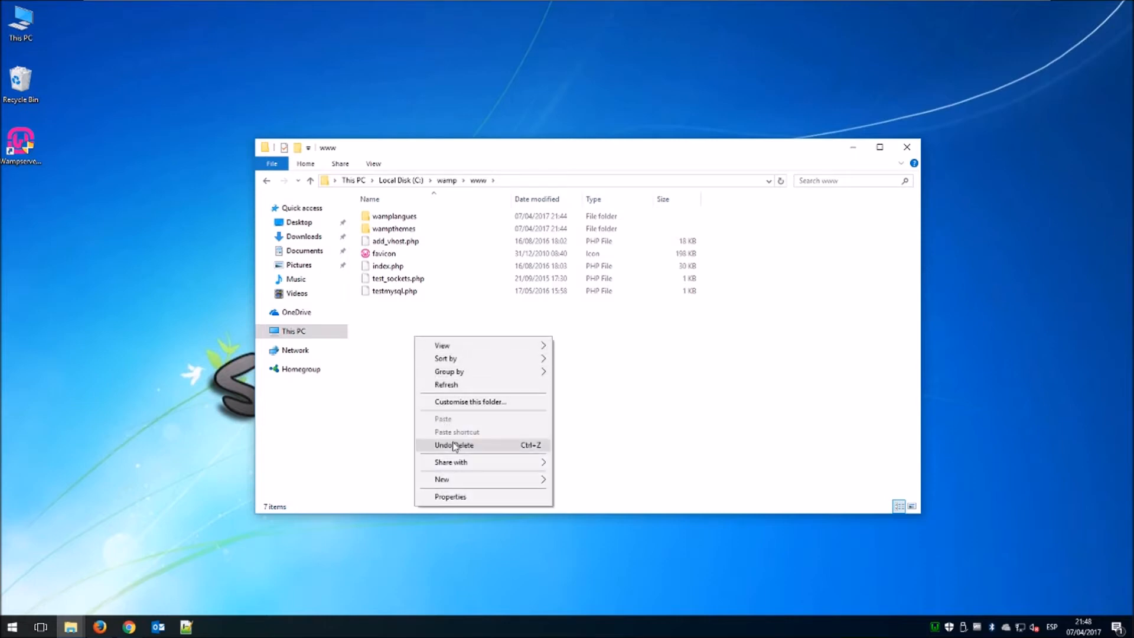
mouse_move(464, 482)
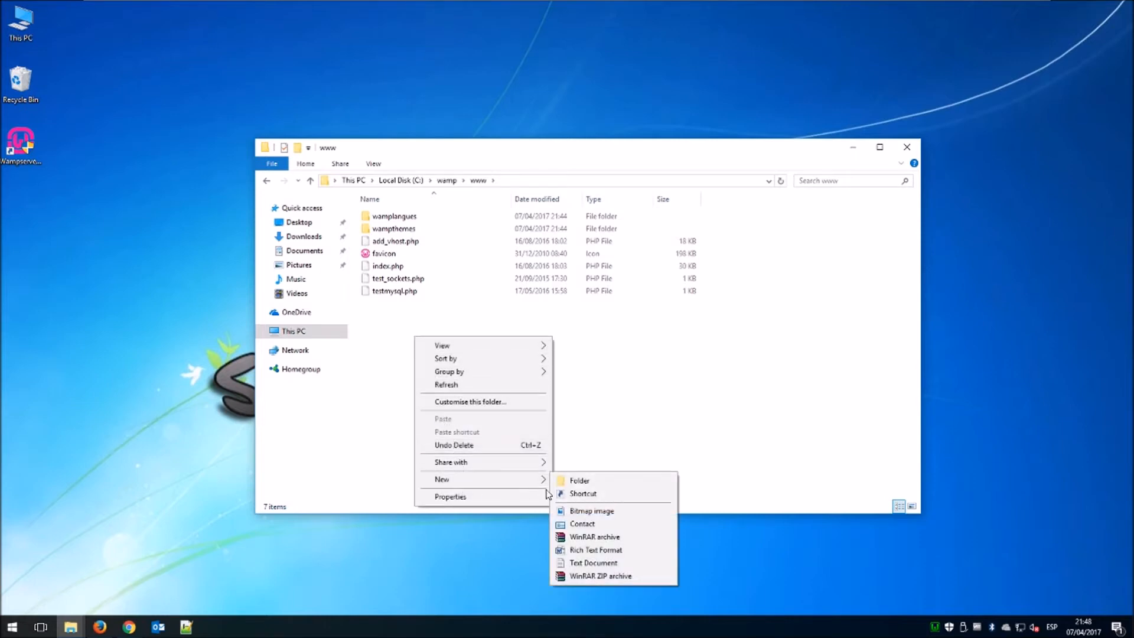
left_click(572, 481)
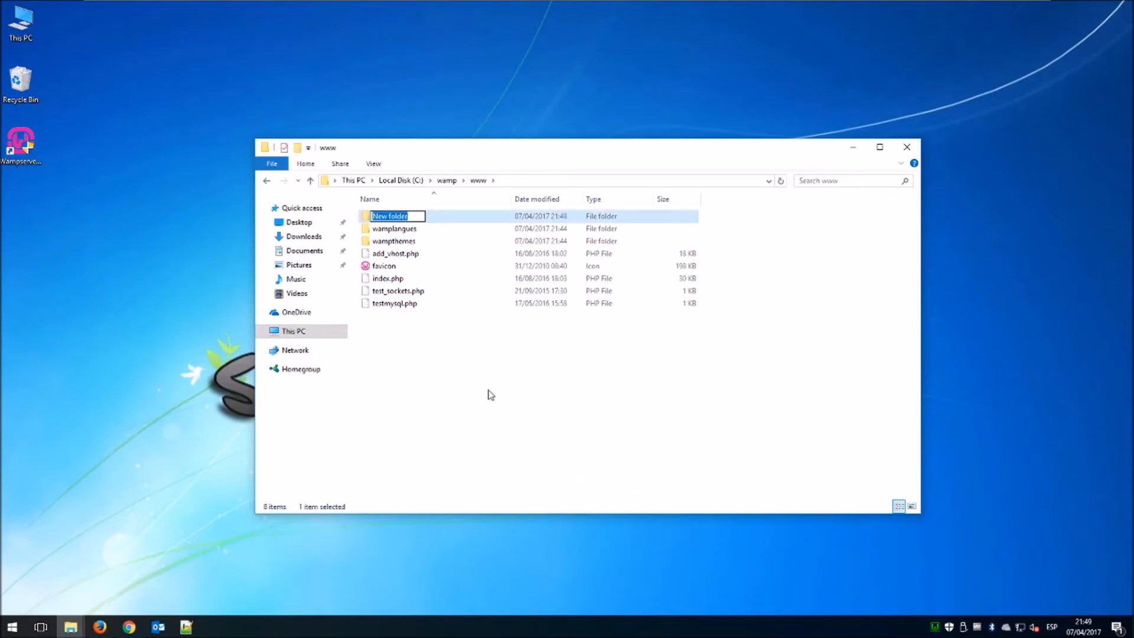
type("wamp")
key("Return")
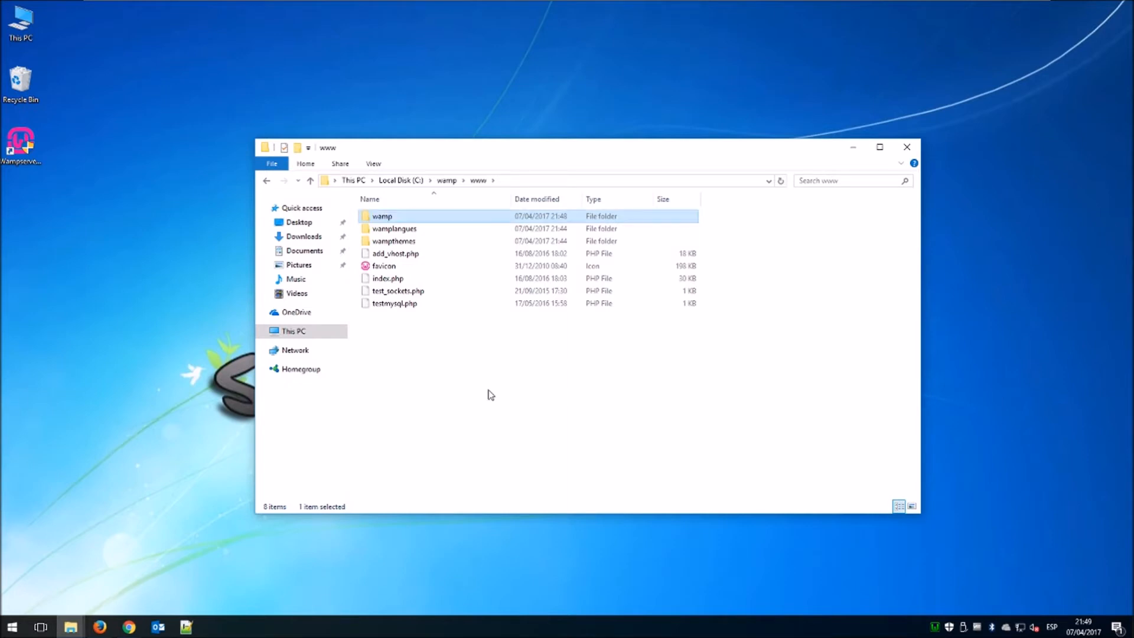
left_click_drag(485, 385, 390, 223)
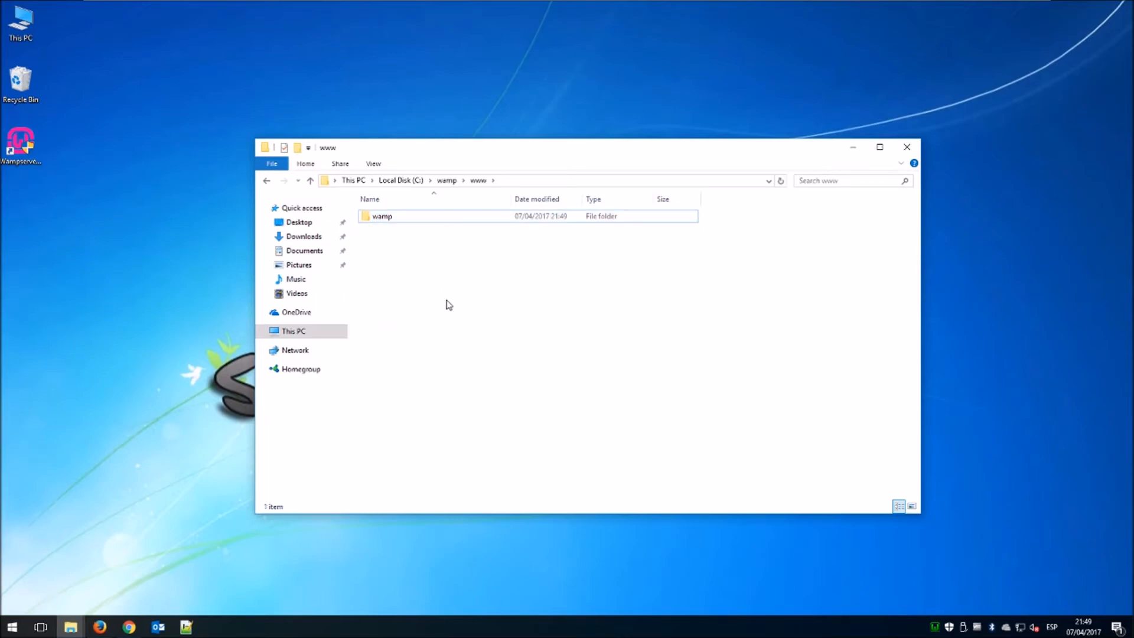
Load localhost/wamp in Firefox, which fails with a missing config.inc.php error, then minimize it.
left_click(103, 628)
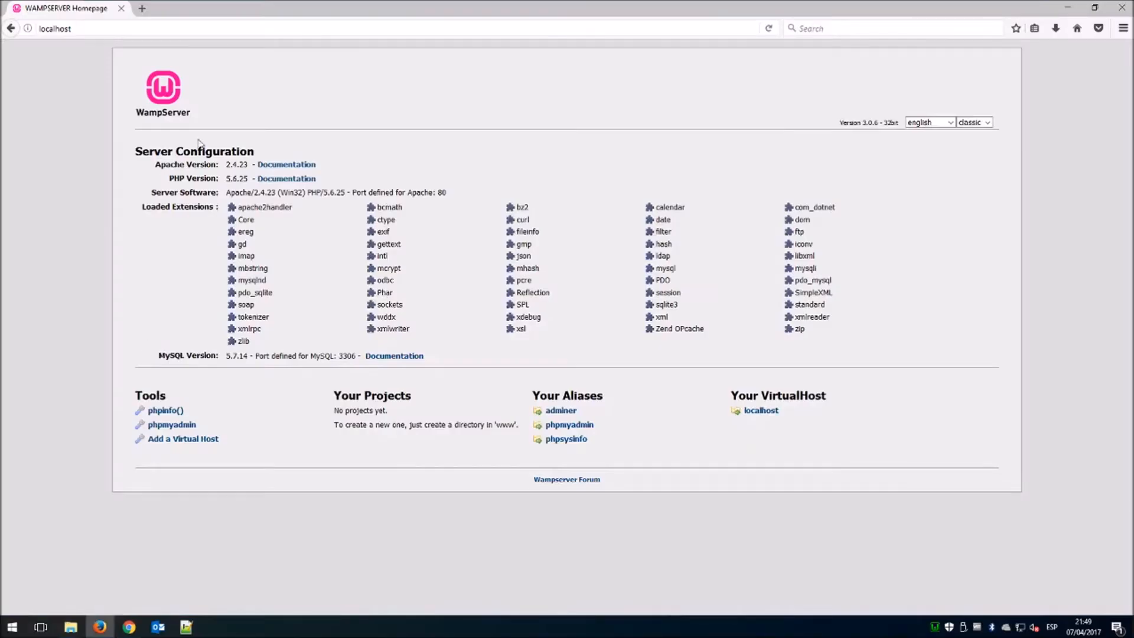
left_click(77, 28)
left_click(77, 28)
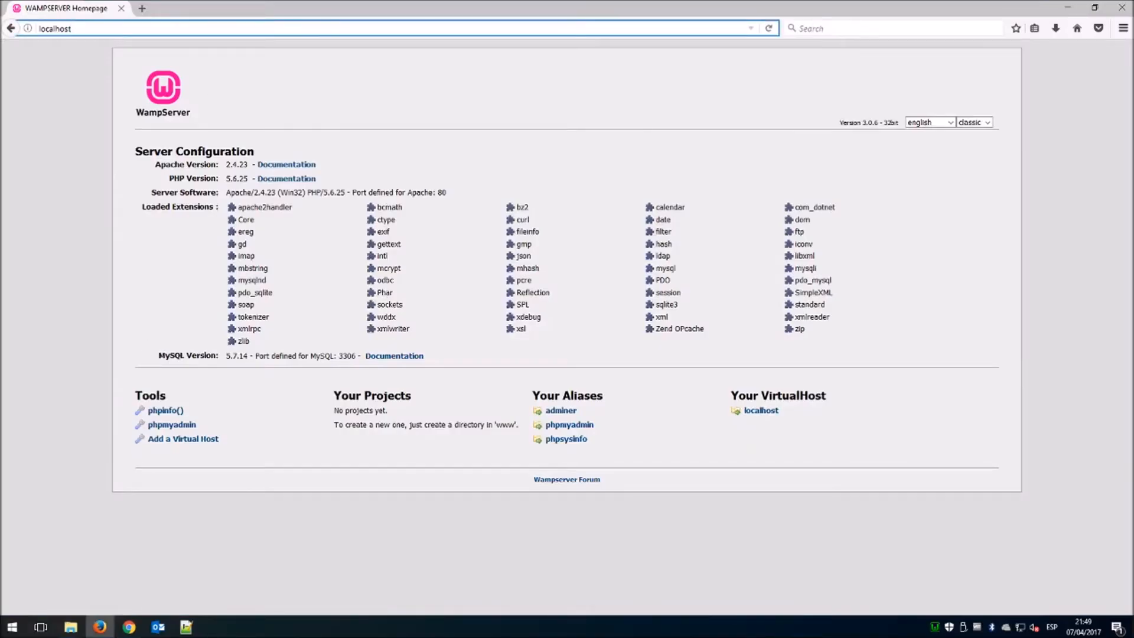
type("/wamp")
key("Return")
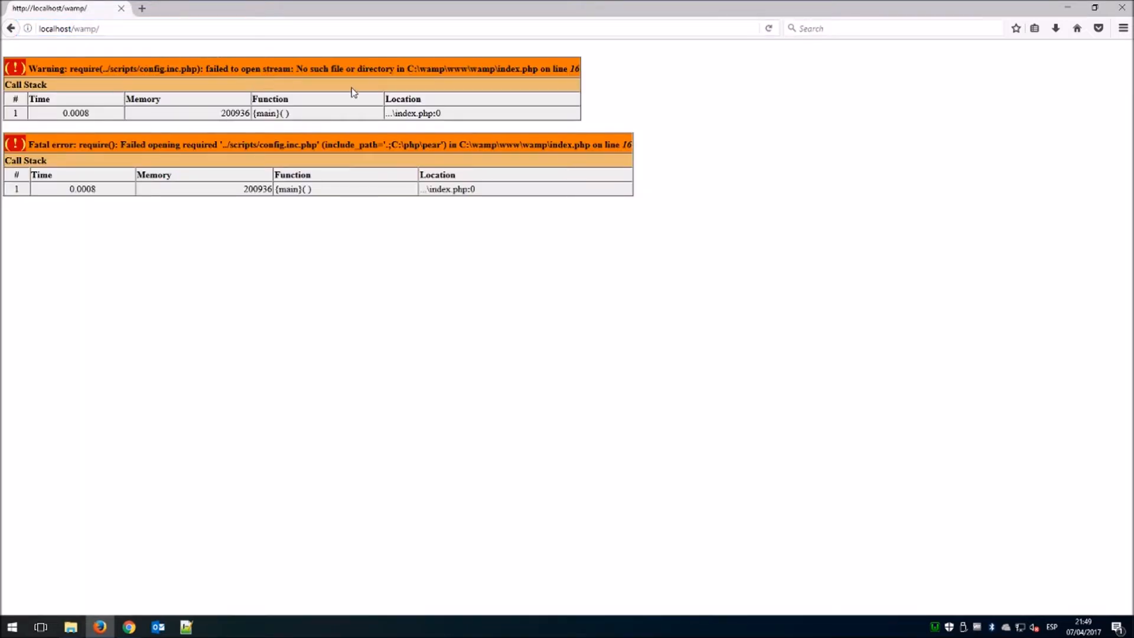
left_click(1067, 10)
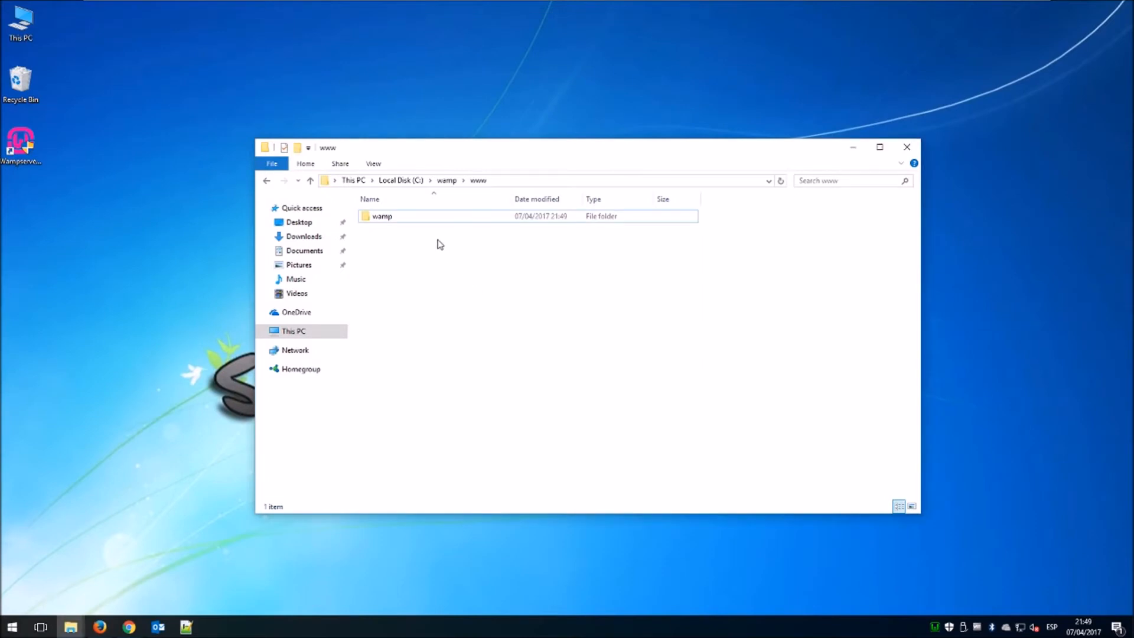
double_click(413, 217)
left_click_drag(464, 317, 447, 218)
left_click(266, 180)
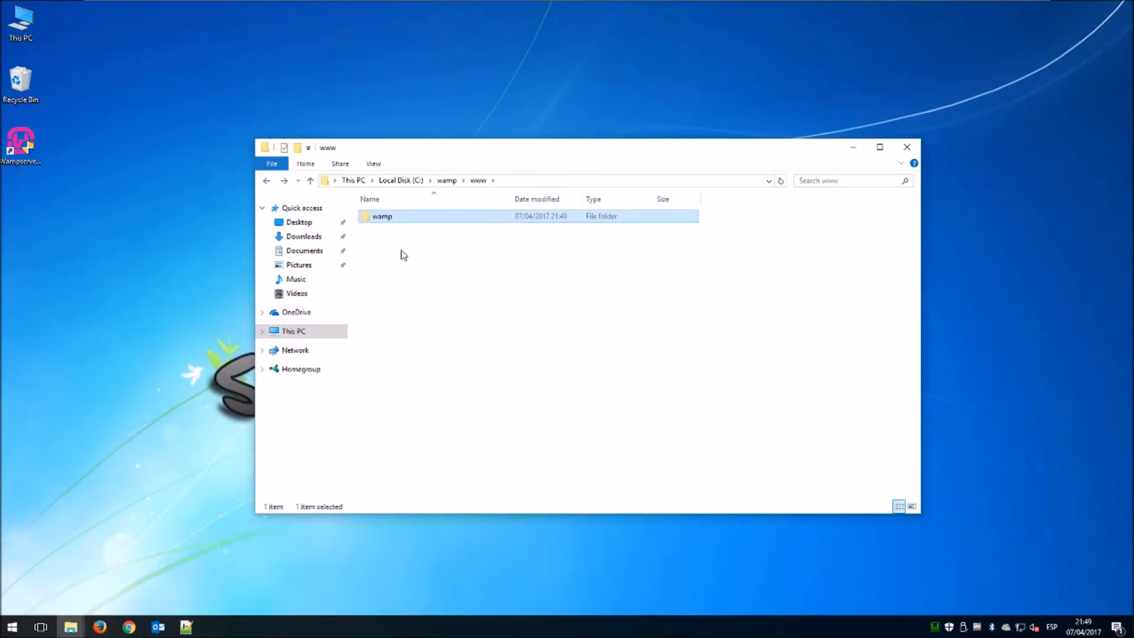
left_click(403, 257)
left_click(382, 220)
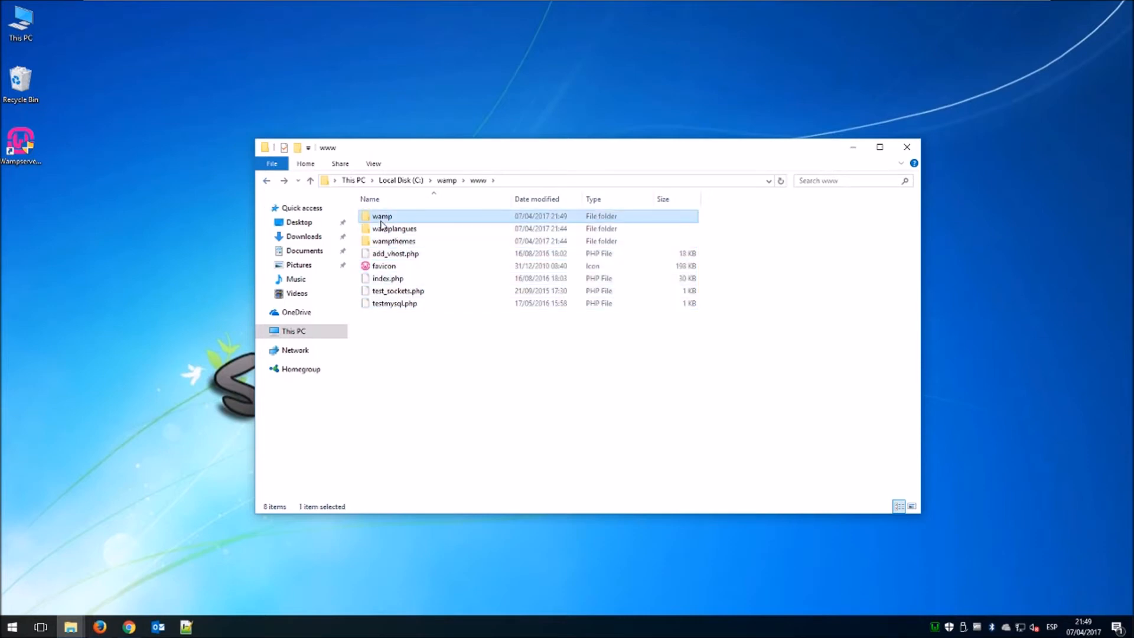
key("Delete")
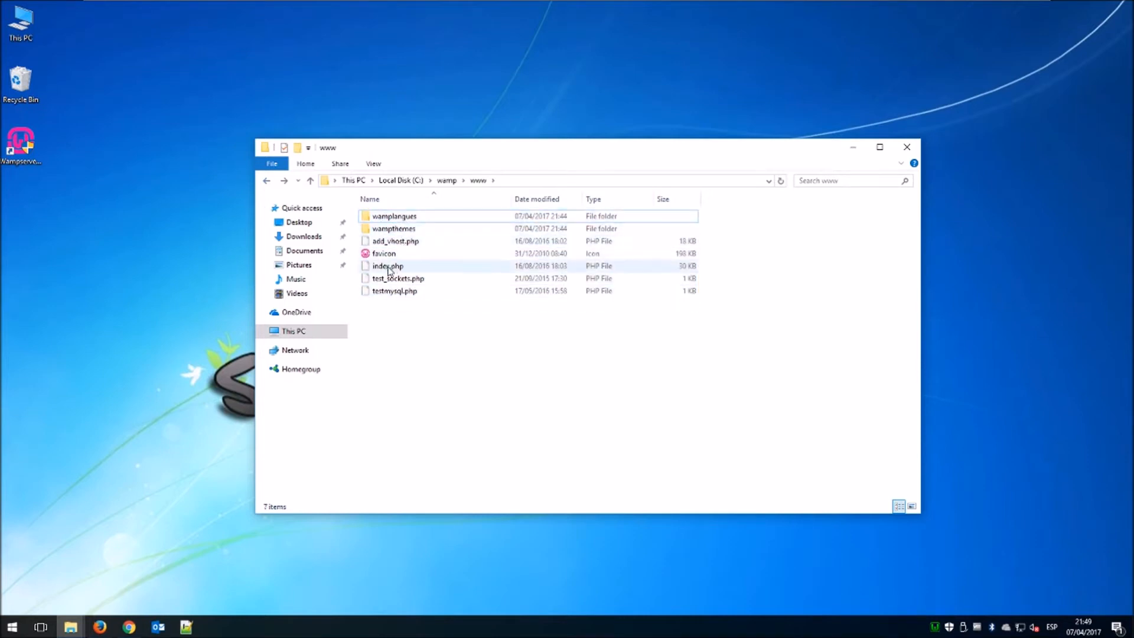
Reload localhost in Firefox to confirm the WampServer homepage works again, then minimize it.
left_click(101, 626)
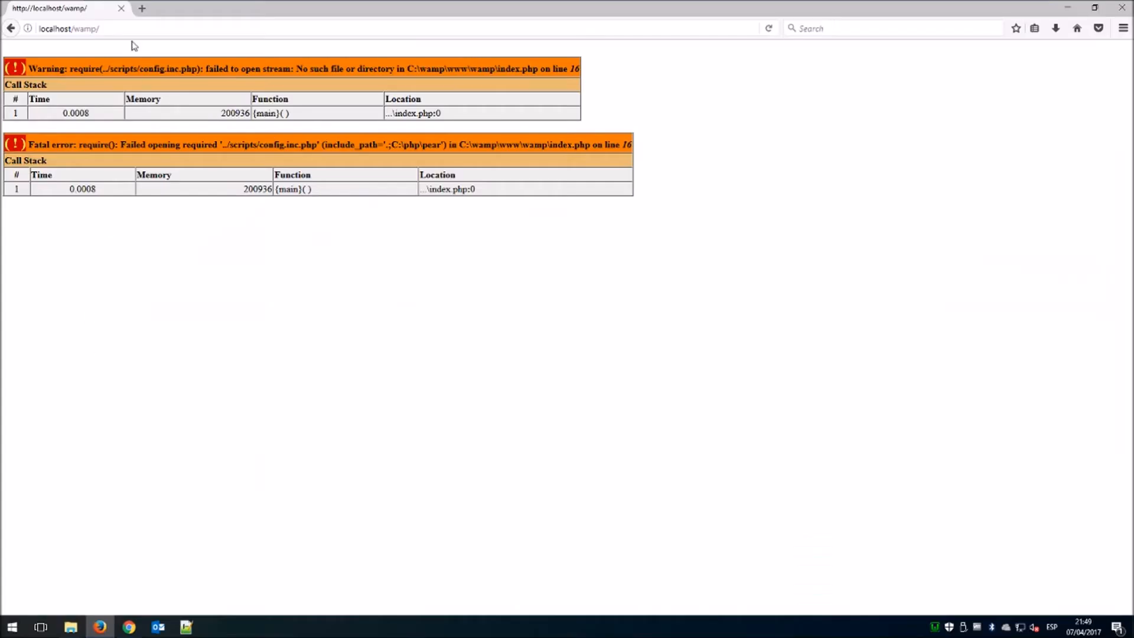
left_click(134, 28)
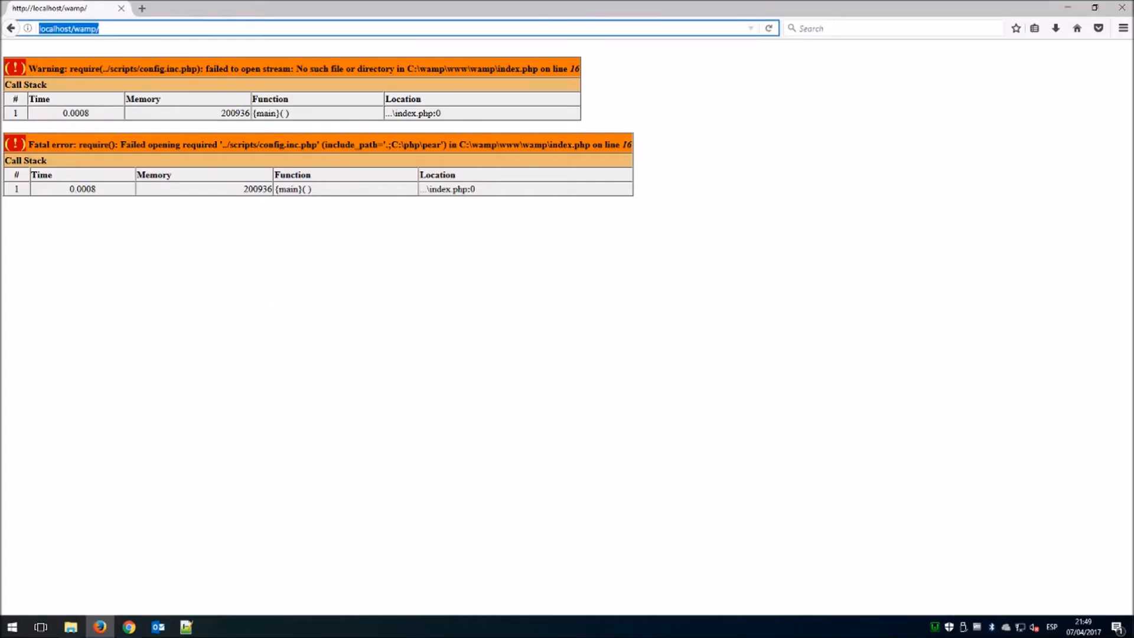
left_click(100, 28)
key("BackSpace")
key("BackSpace")
key("BackSpace")
key("BackSpace")
key("BackSpace")
key("Return")
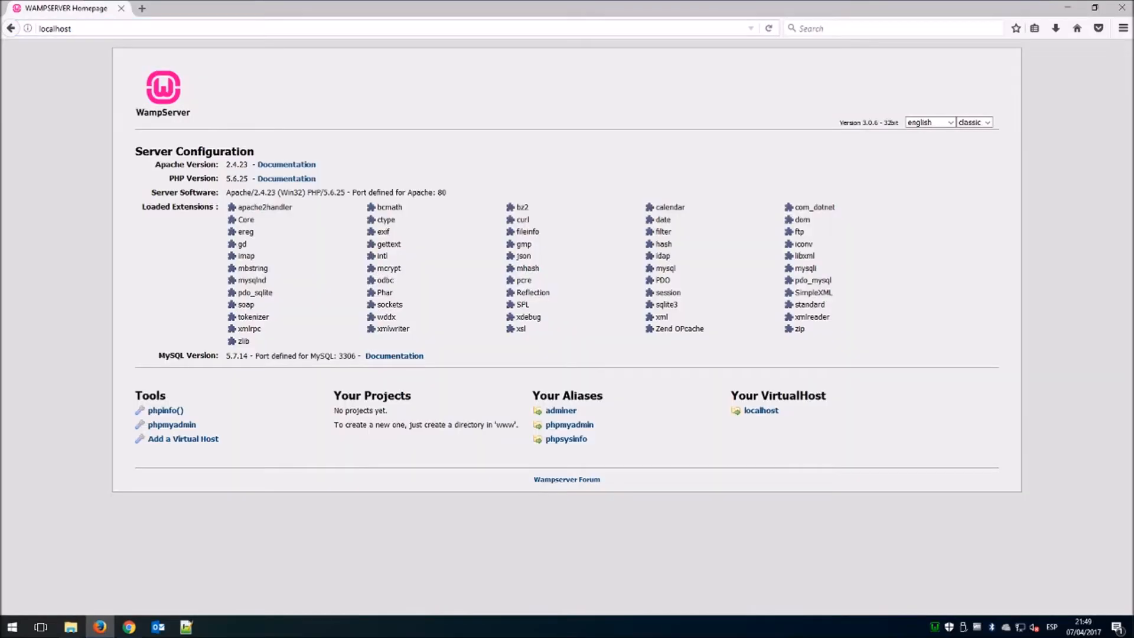
left_click(1068, 7)
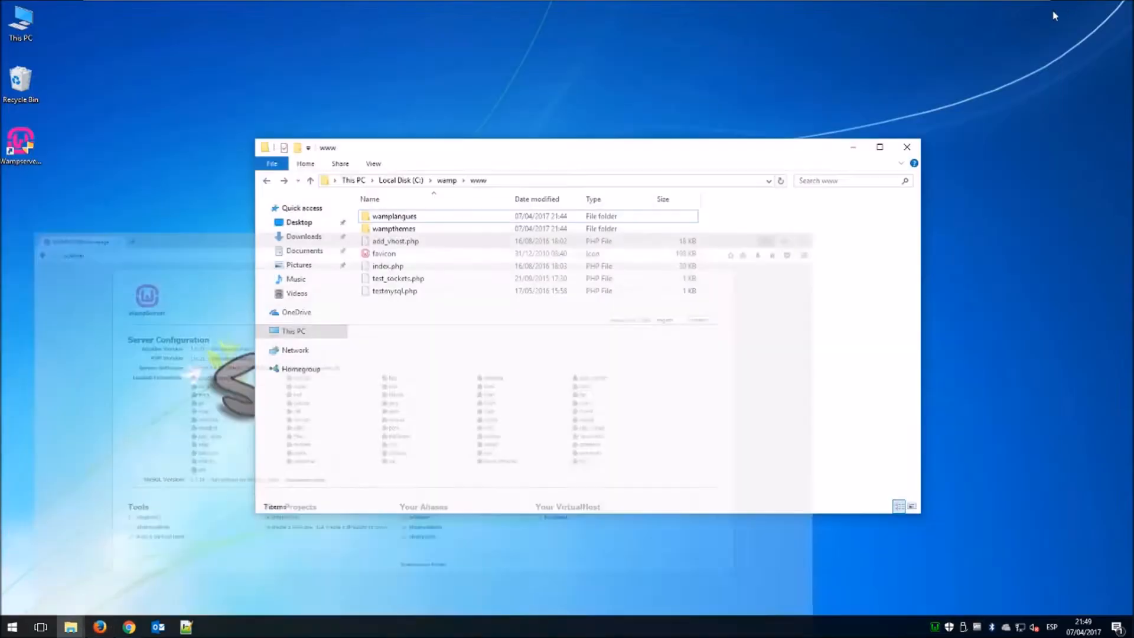
Extract the baikal zip in Downloads into a baikal folder, then browse to Local Disk (C:).
double_click(41, 42)
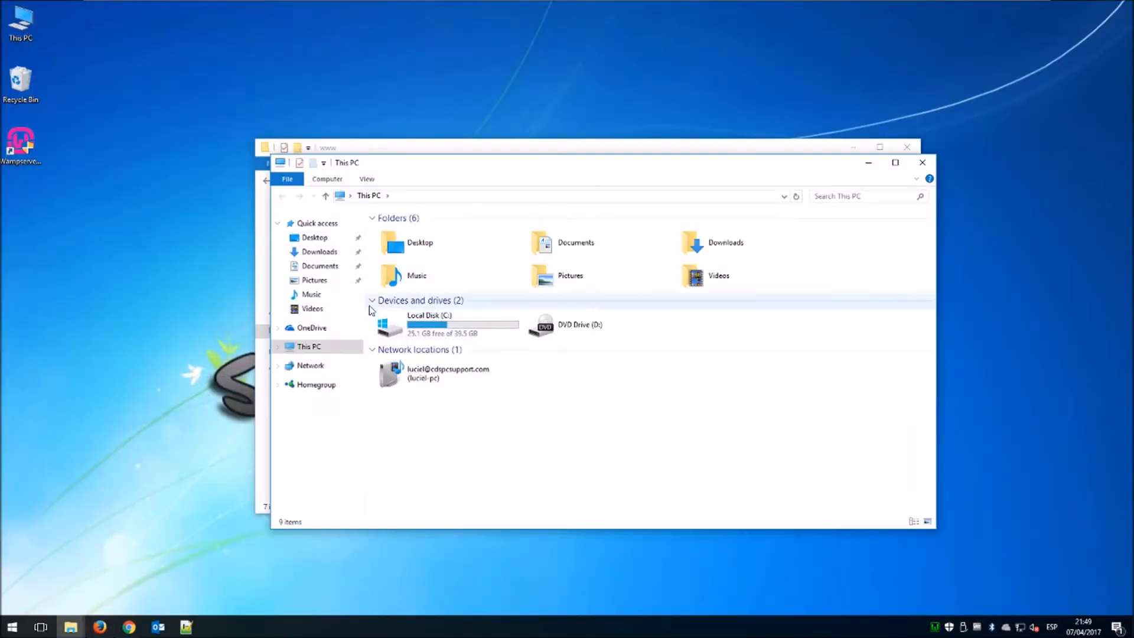
left_click(329, 253)
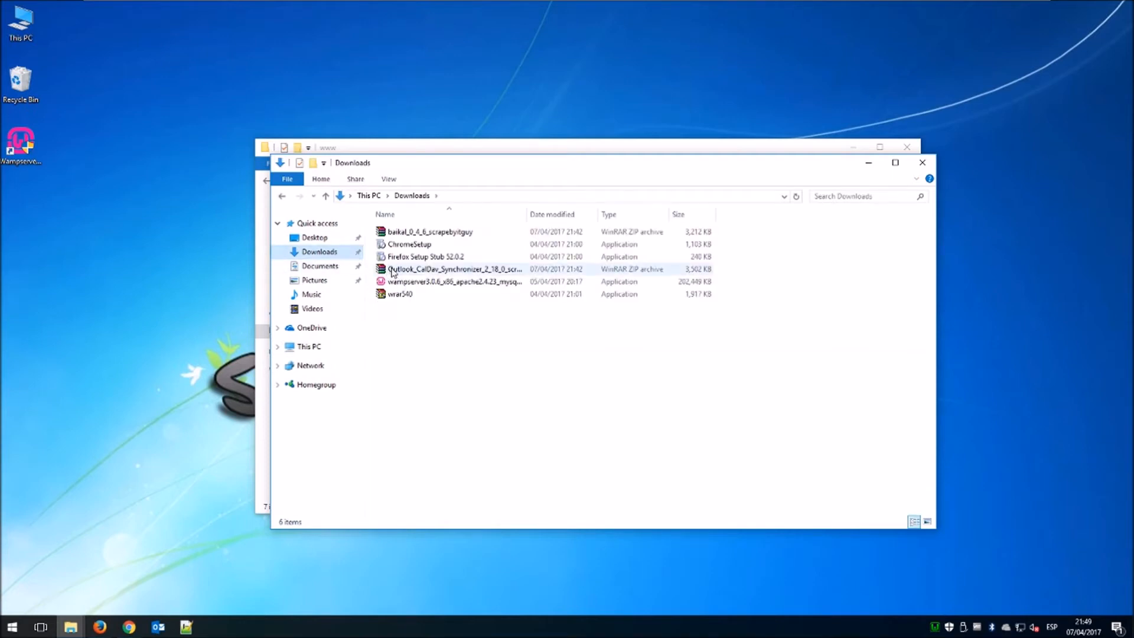
left_click(436, 234)
right_click(436, 233)
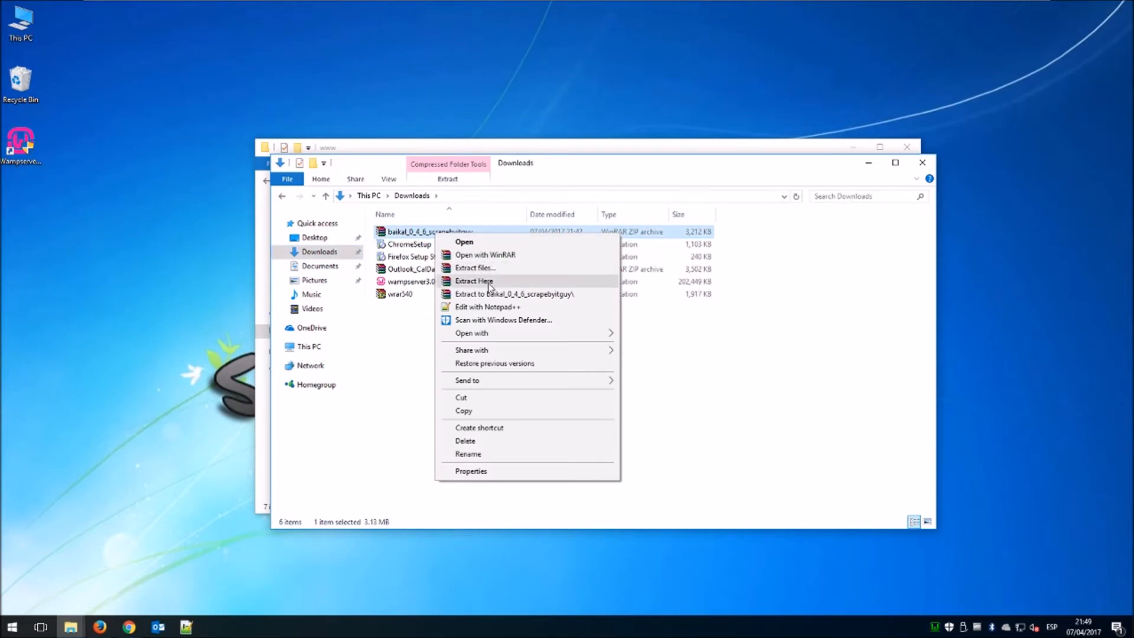
left_click(489, 285)
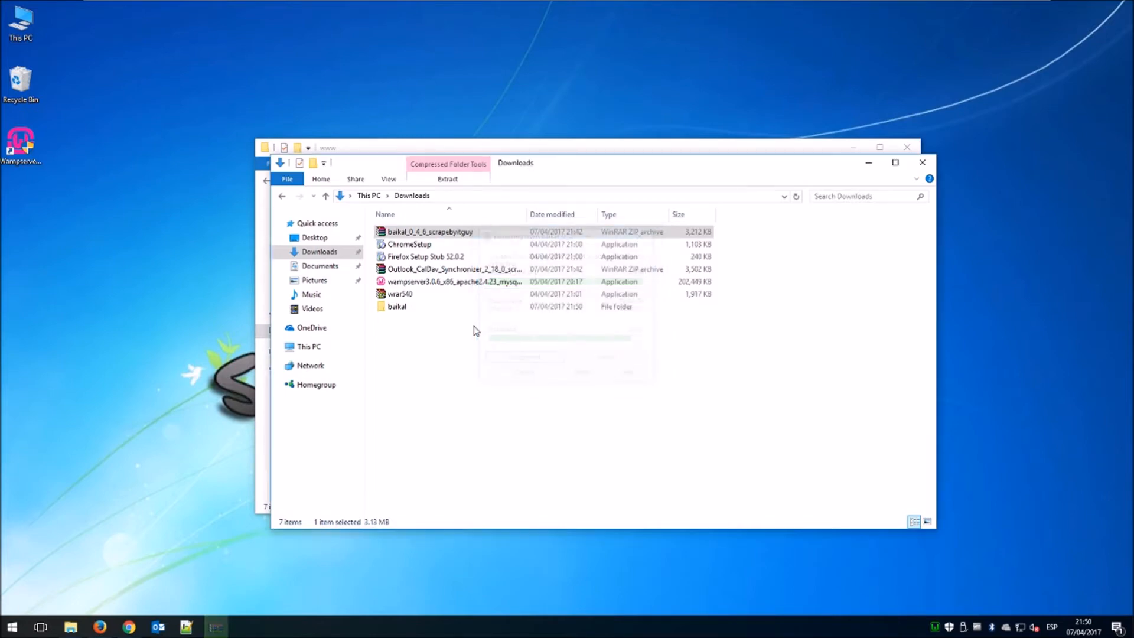
left_click(428, 308)
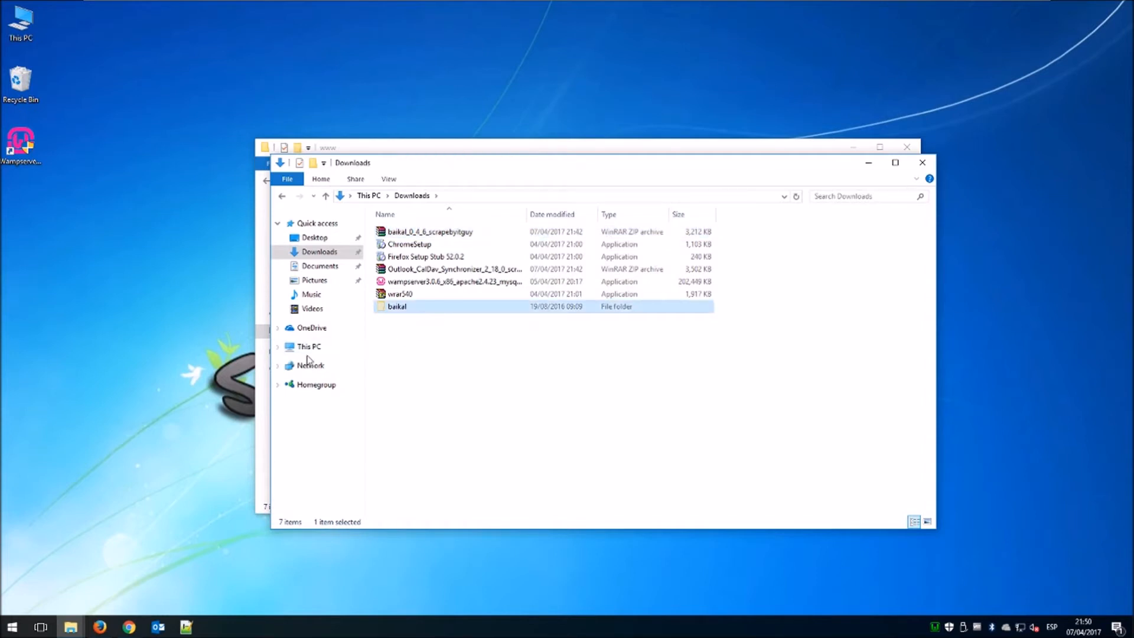
left_click(308, 347)
double_click(432, 331)
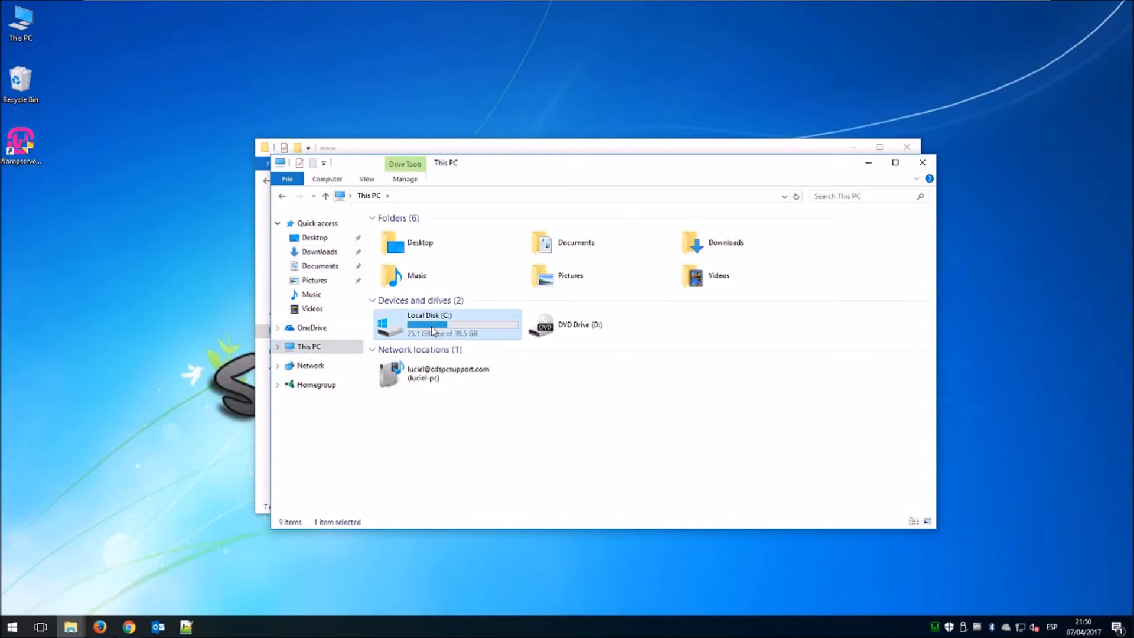
Paste the baikal folder into C:\wamp\www and bring the WampServer localhost homepage back up.
double_click(407, 286)
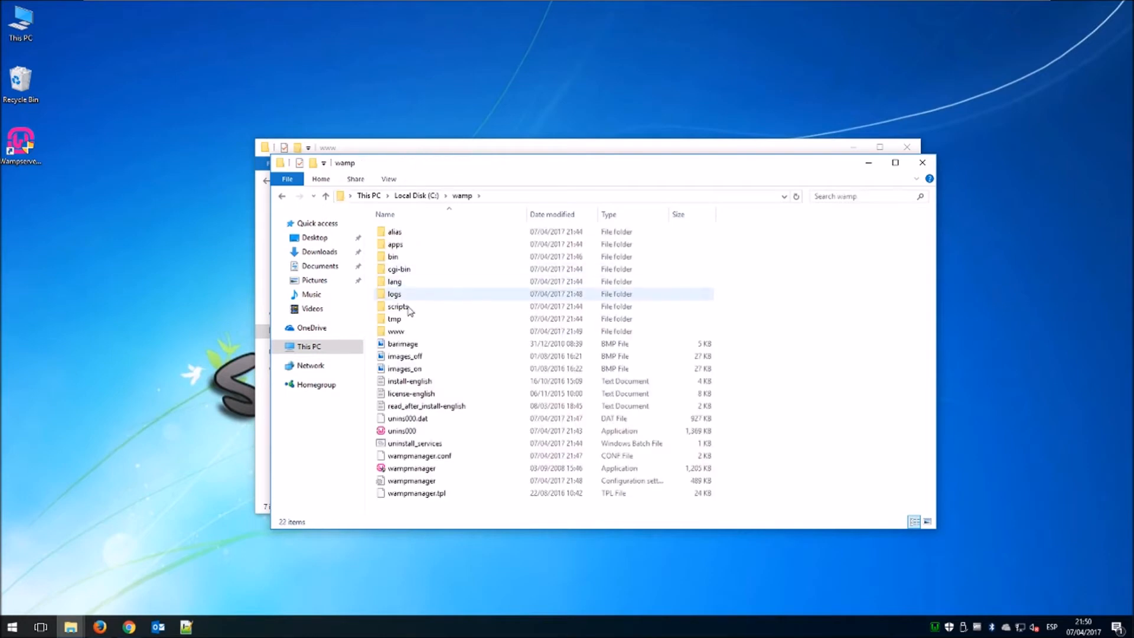
double_click(405, 328)
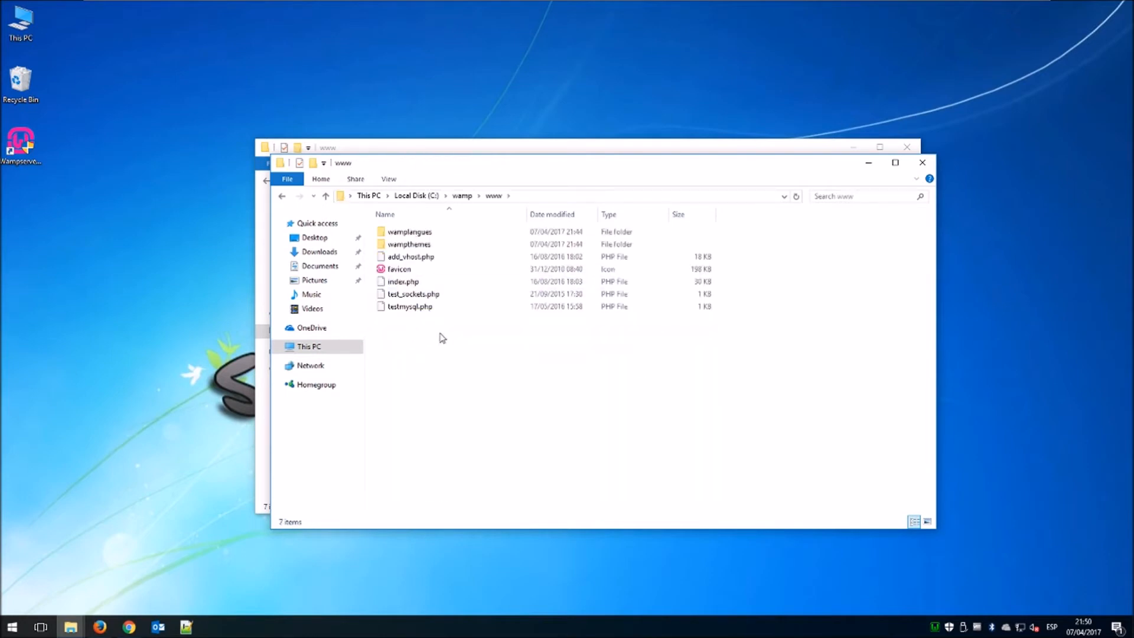
key("ctrl+v")
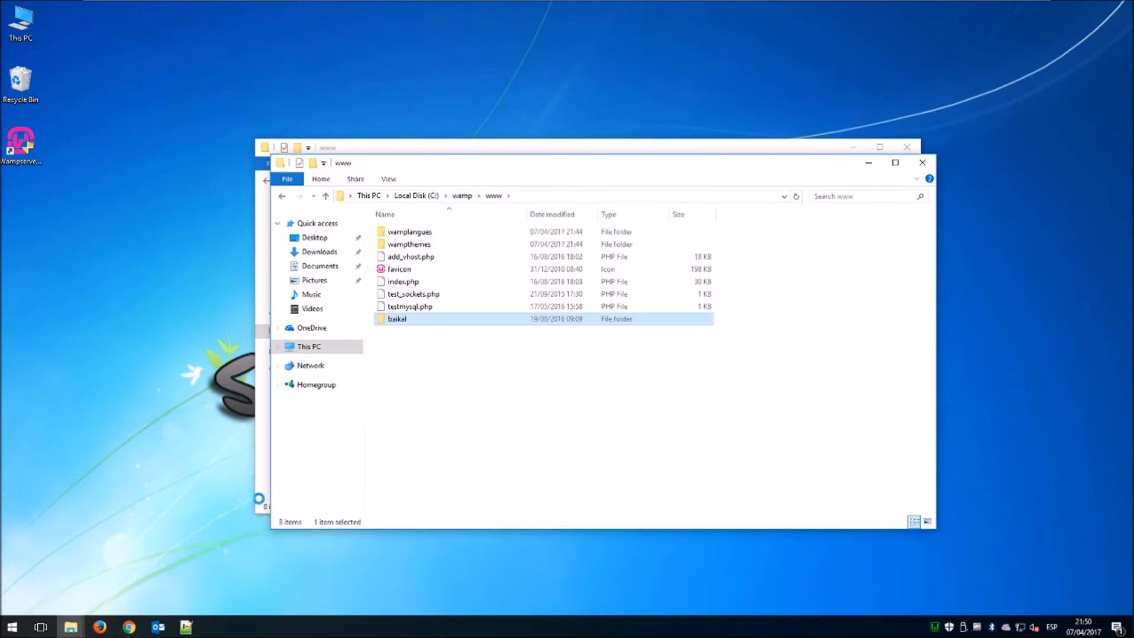
mouse_move(99, 630)
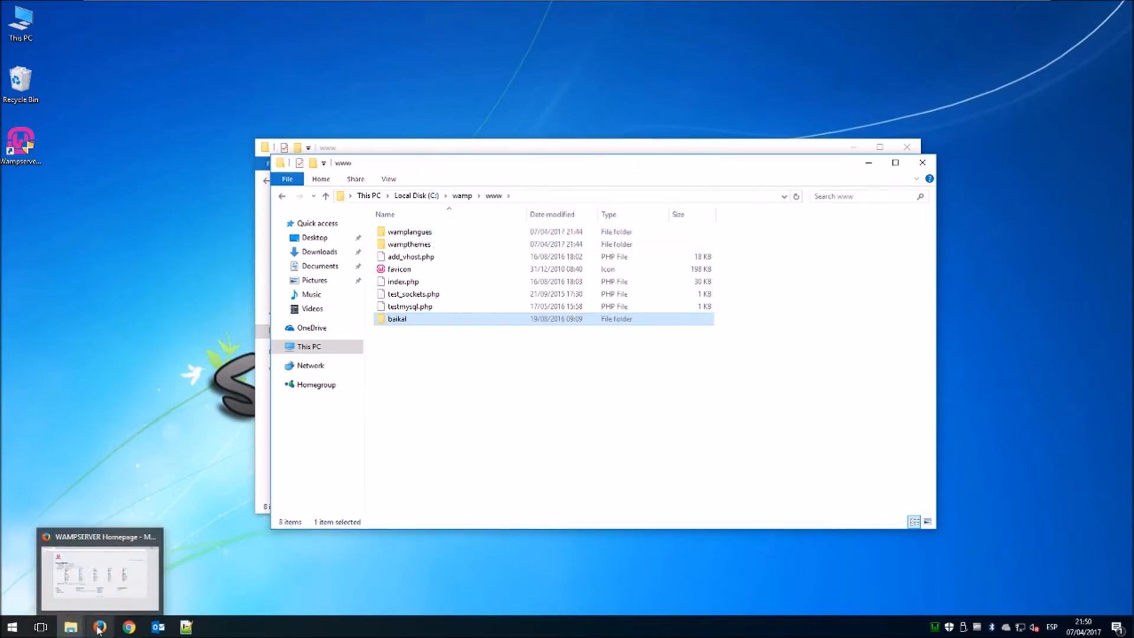
left_click(115, 584)
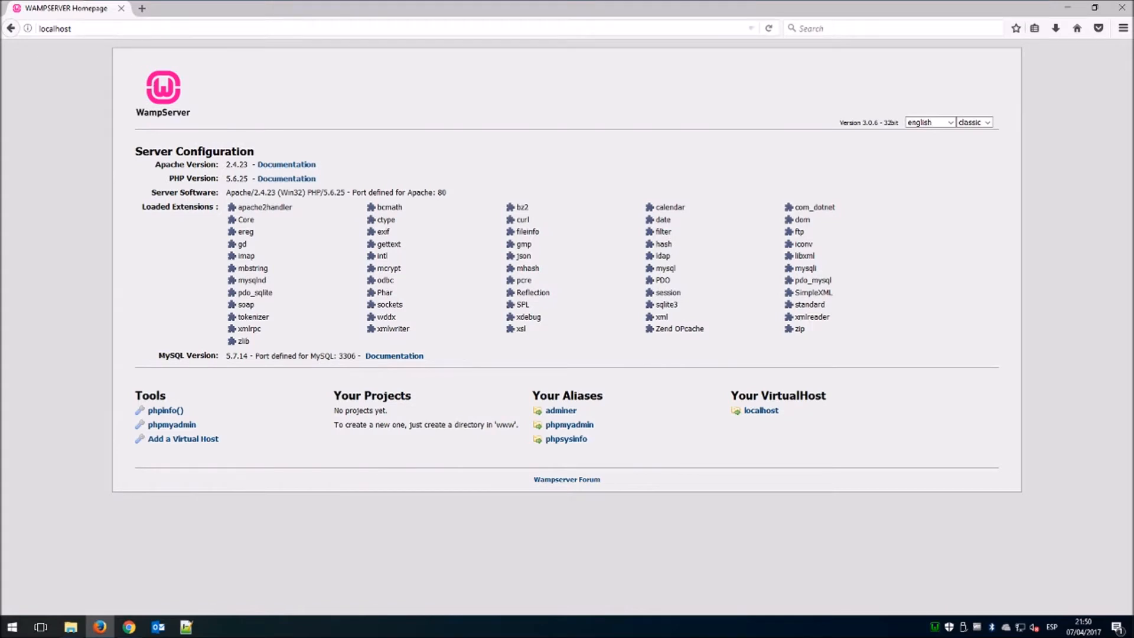
Open localhost/baikal and its html directory, which loads as a blank page.
left_click(94, 29)
left_click(95, 28)
type("/")
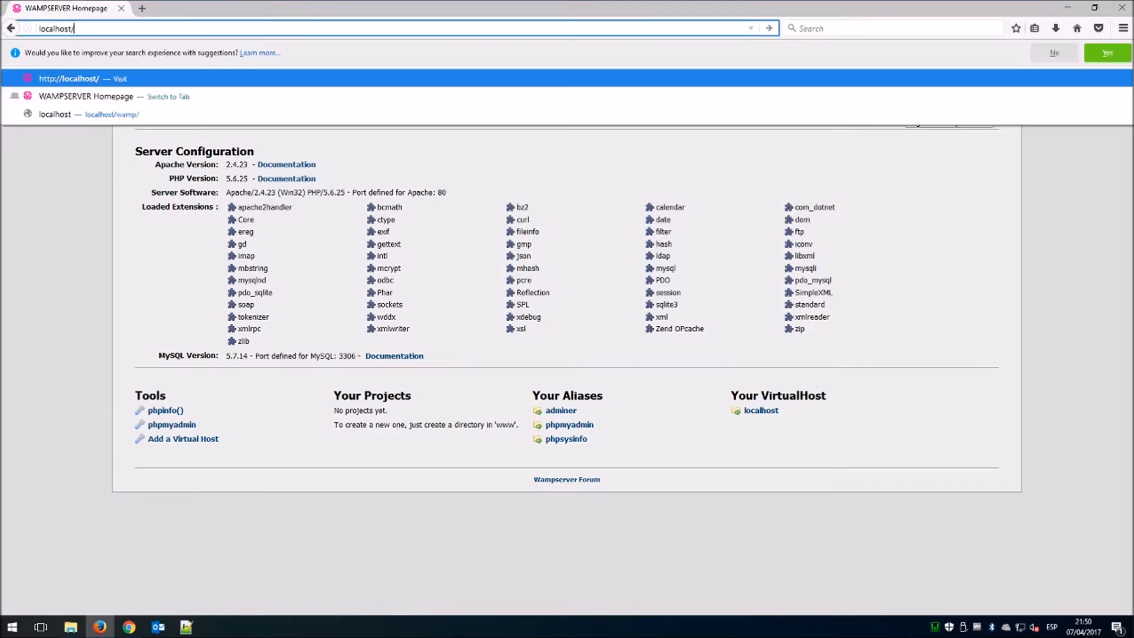
type("bai")
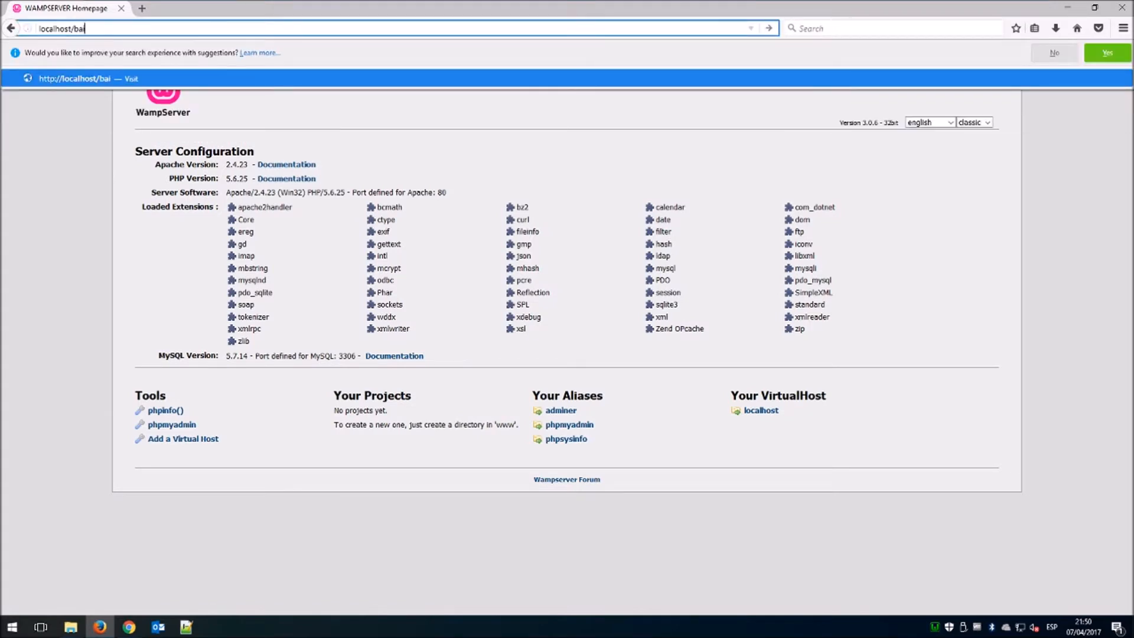
type("kal")
key("Return")
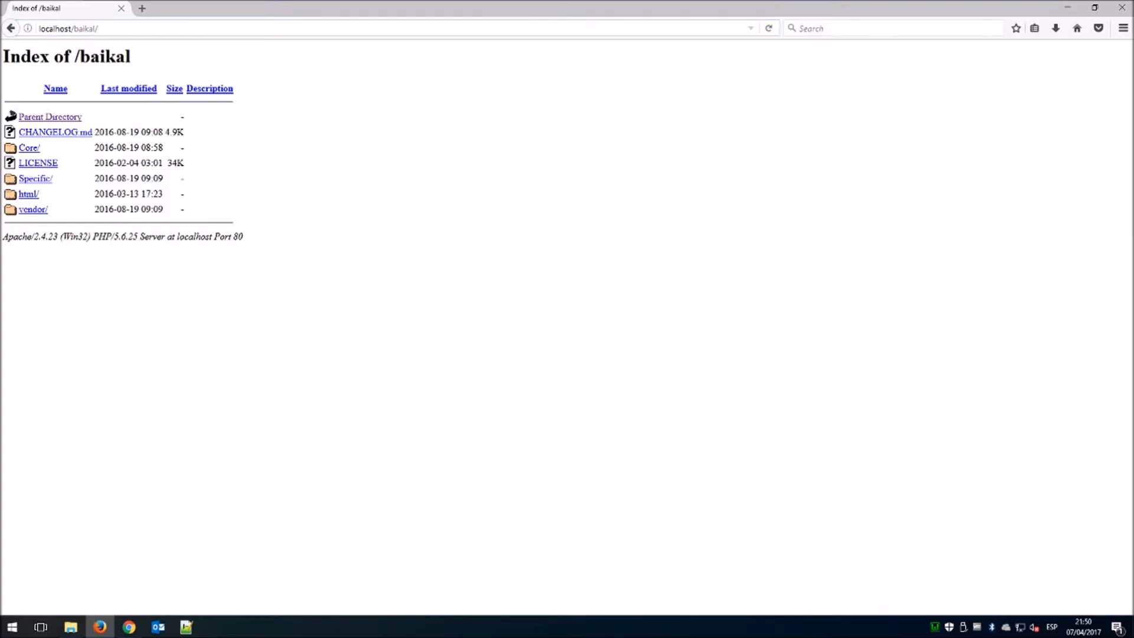
left_click(29, 194)
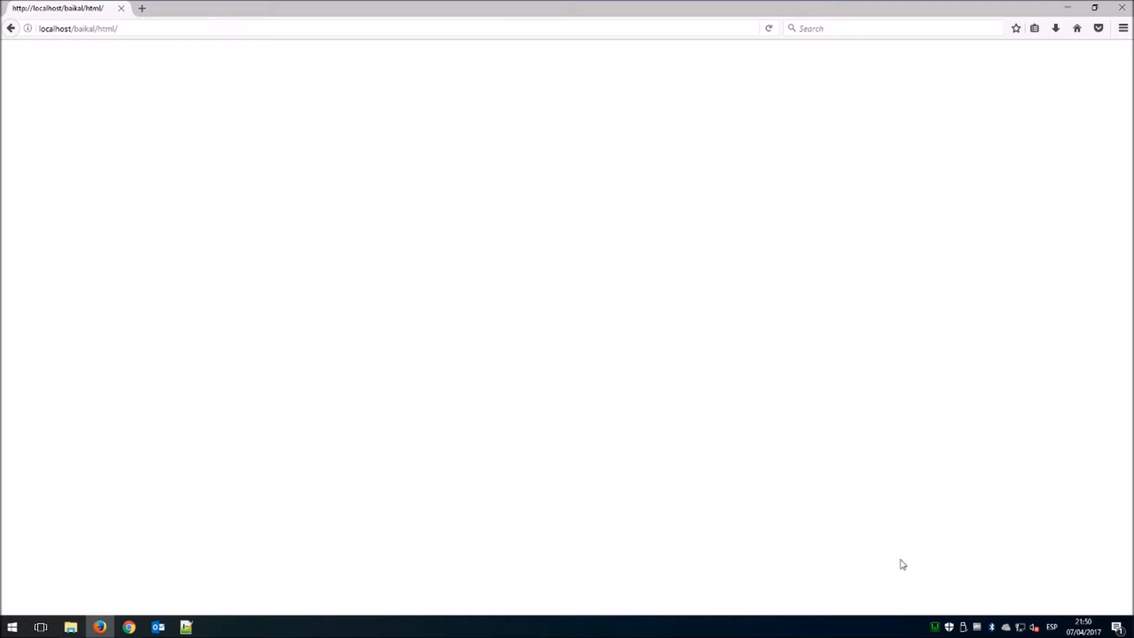
Switch WampServer's PHP version to 7.0.10 from the tray menu.
left_click(936, 627)
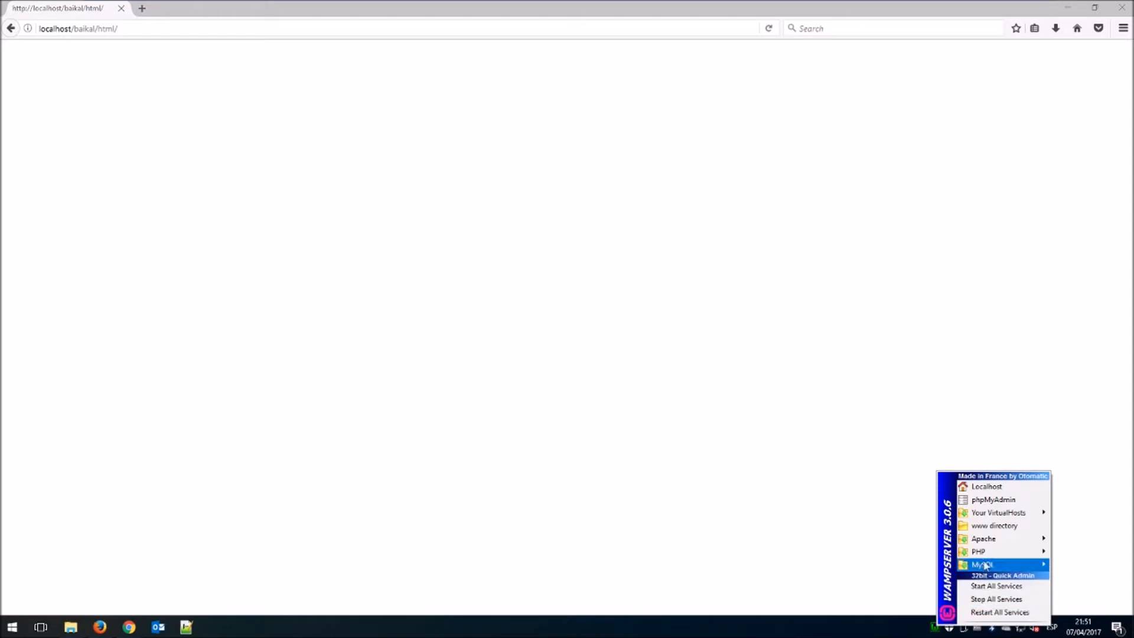
mouse_move(991, 555)
mouse_move(1069, 551)
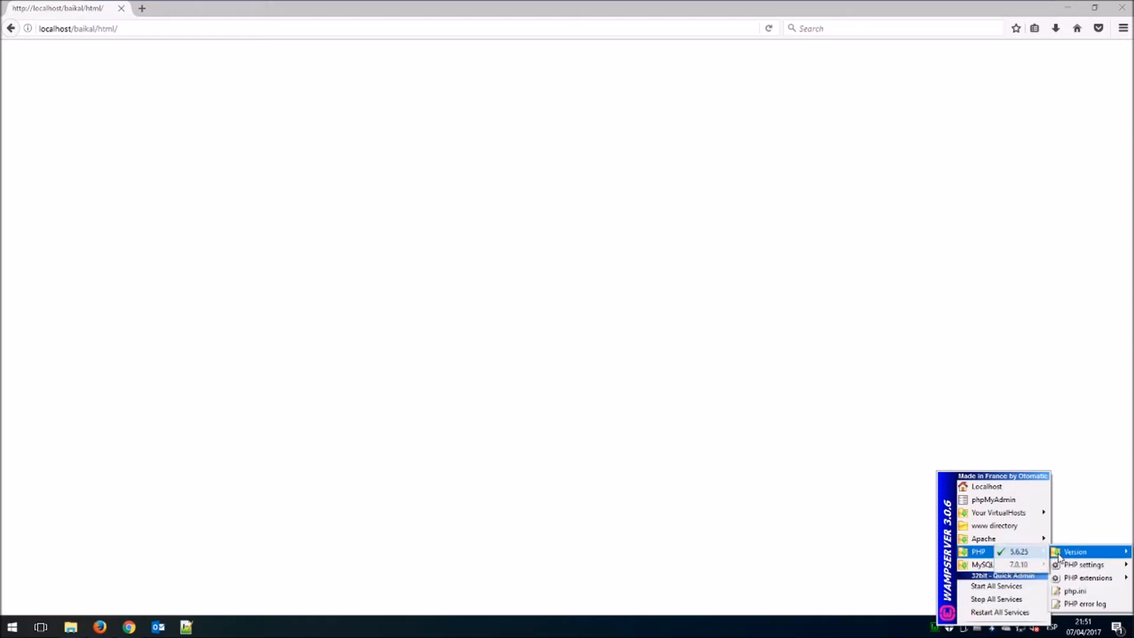
left_click(1030, 564)
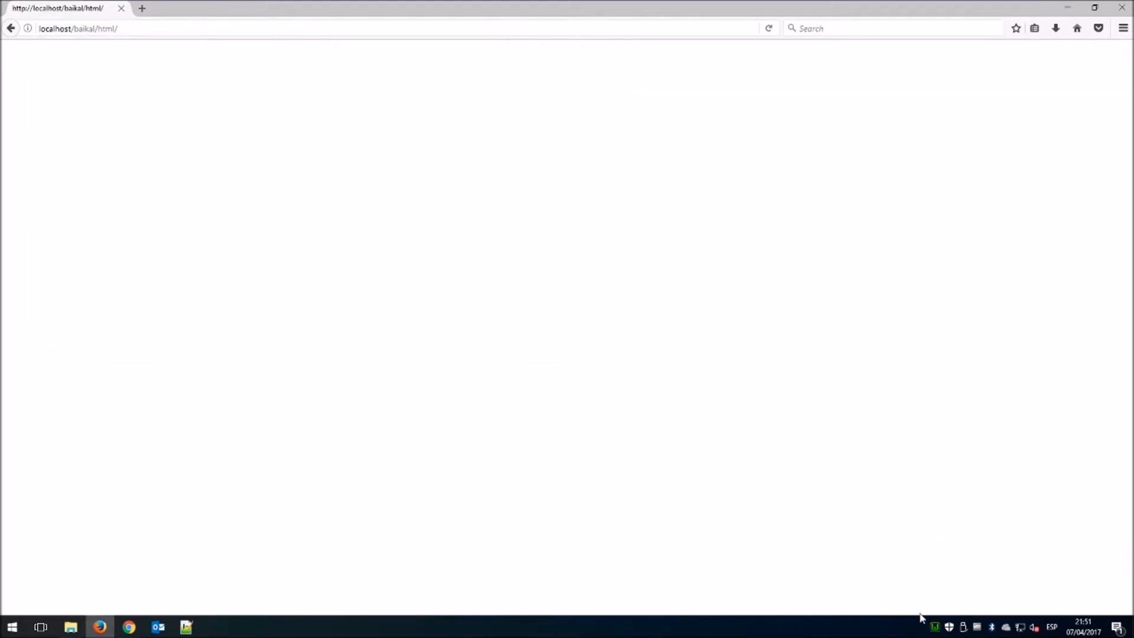
Reload localhost/baikal/html/, enter and confirm the Baïkal admin password, and save.
left_click(138, 34)
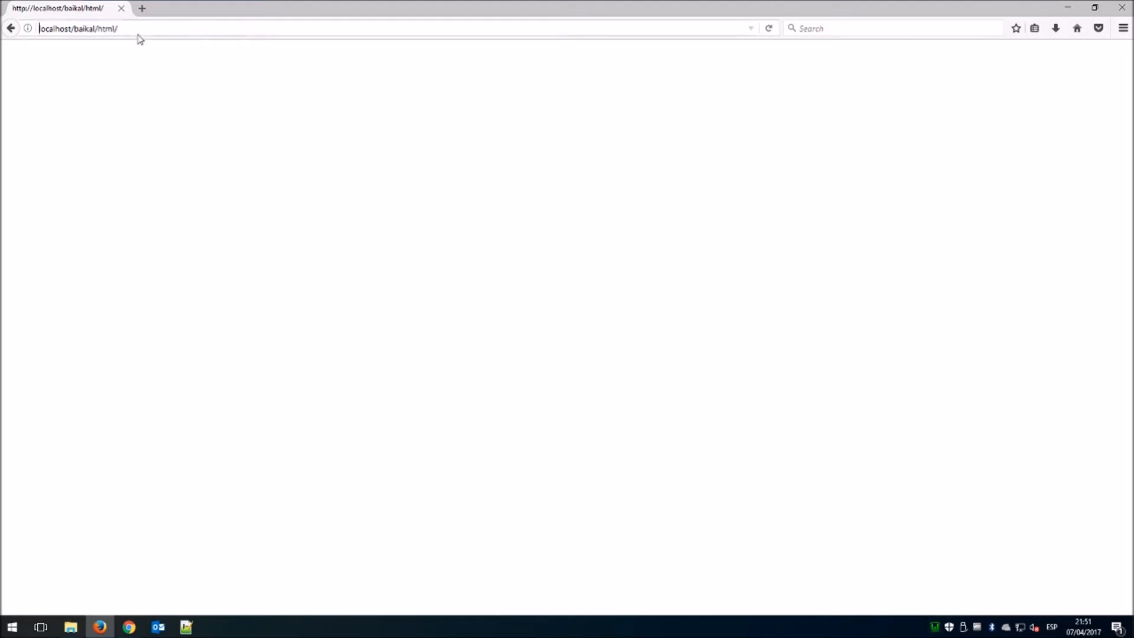
key("Return")
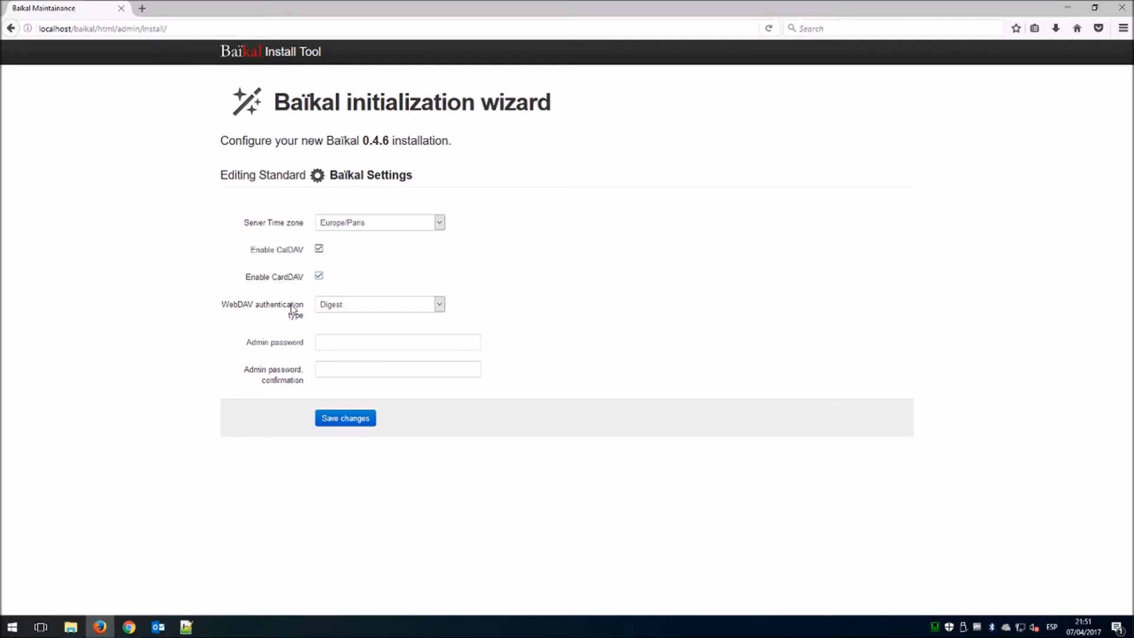
left_click(369, 342)
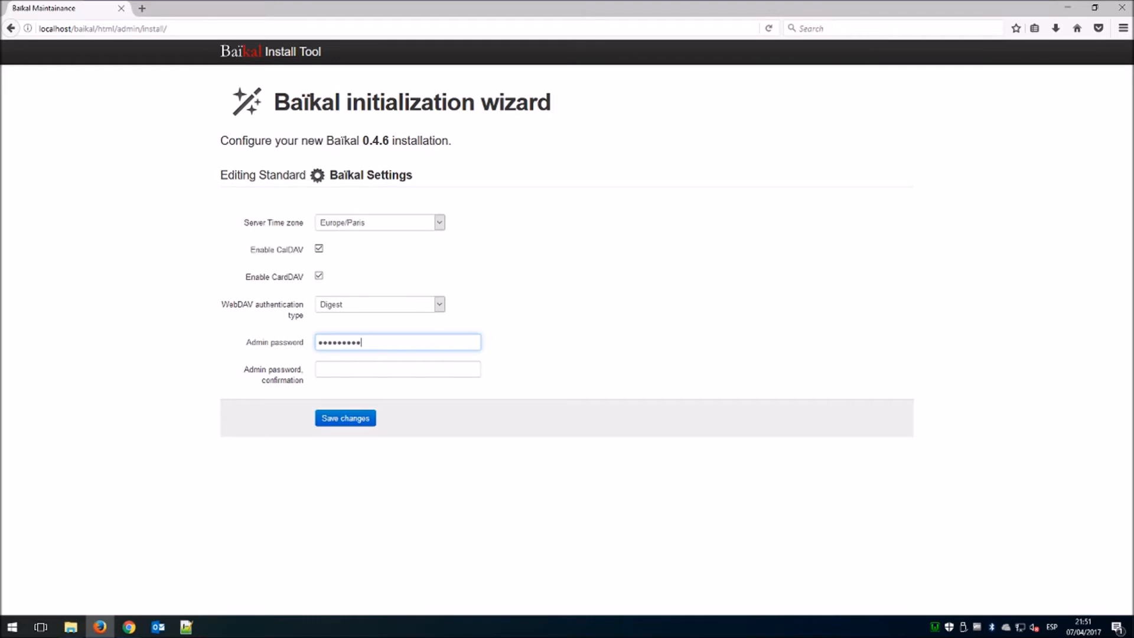
key("Tab")
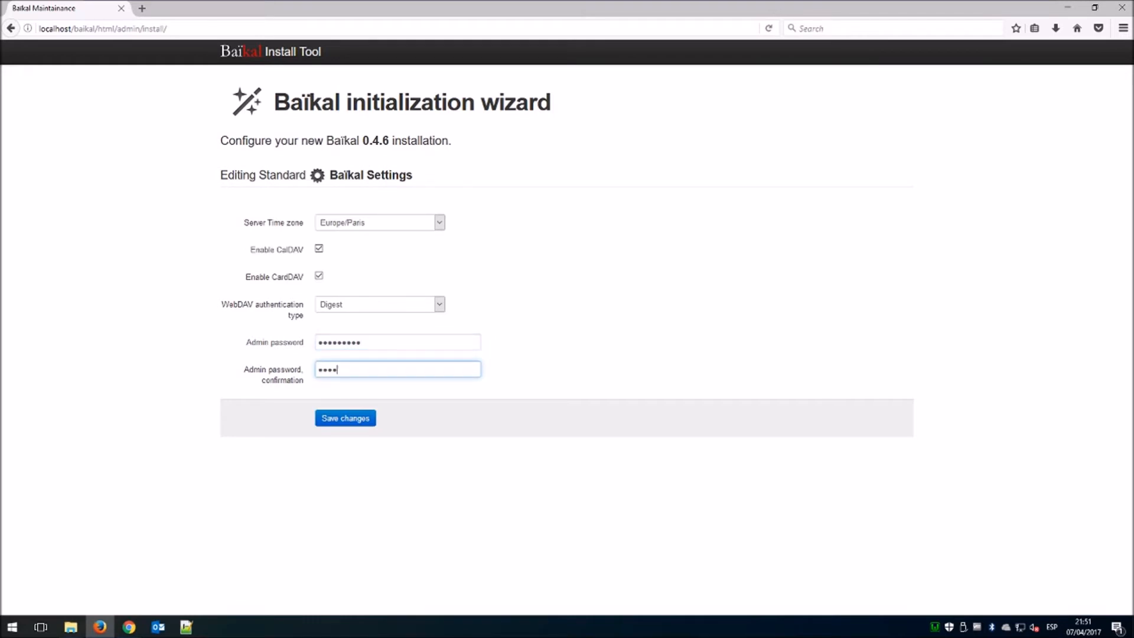
left_click(345, 419)
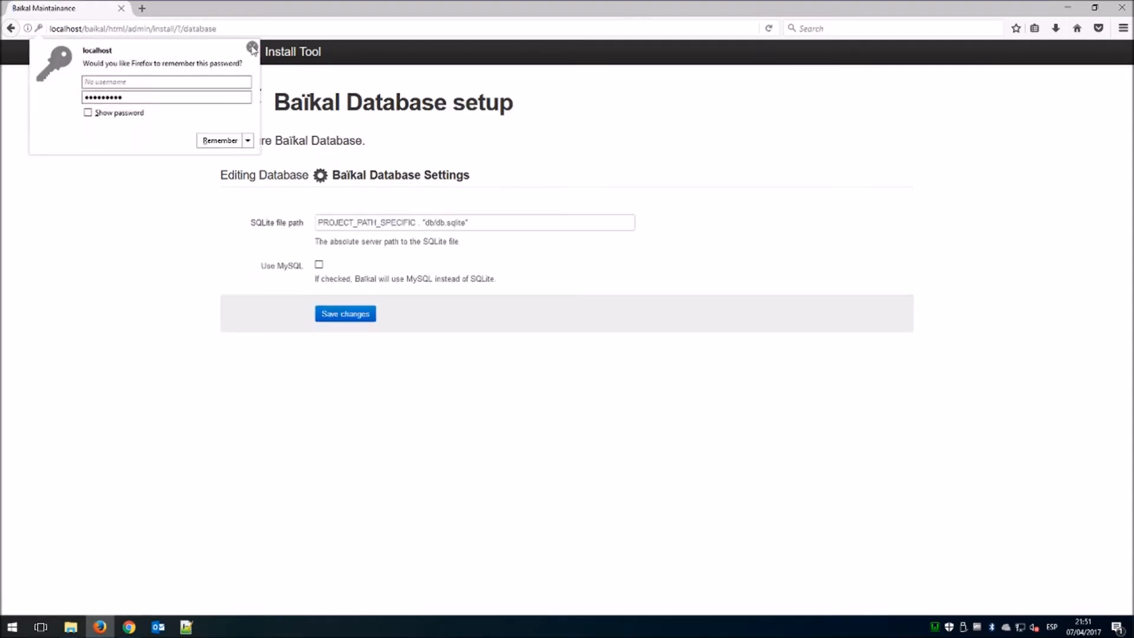
Decline saving the password in the browser and tick Use MySQL on Baïkal's Database setup page.
left_click(248, 140)
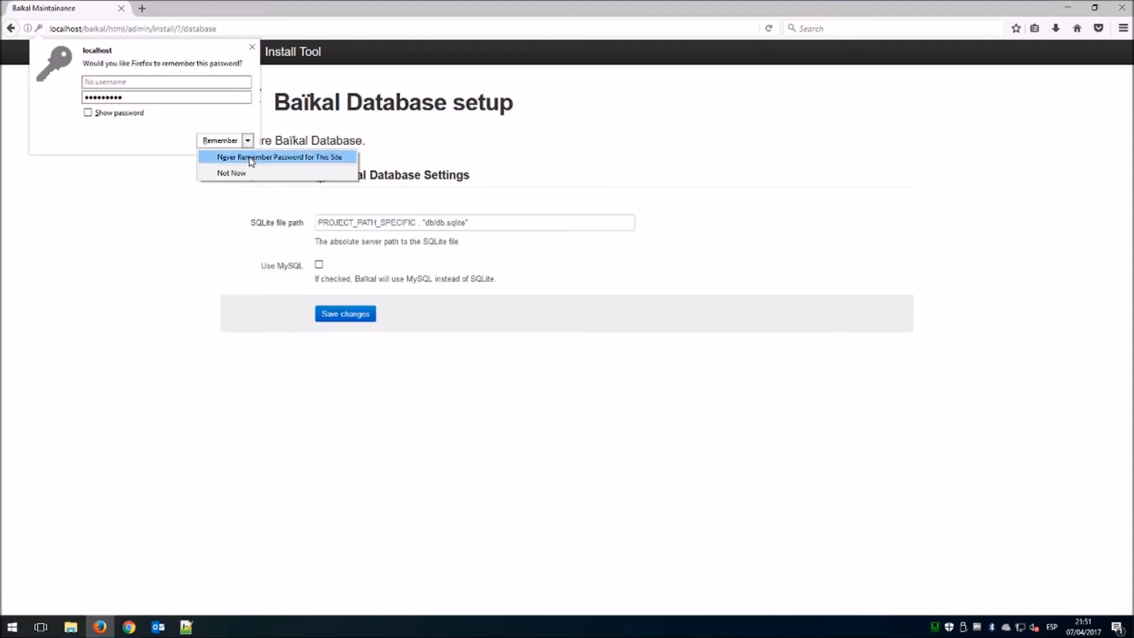
left_click(252, 160)
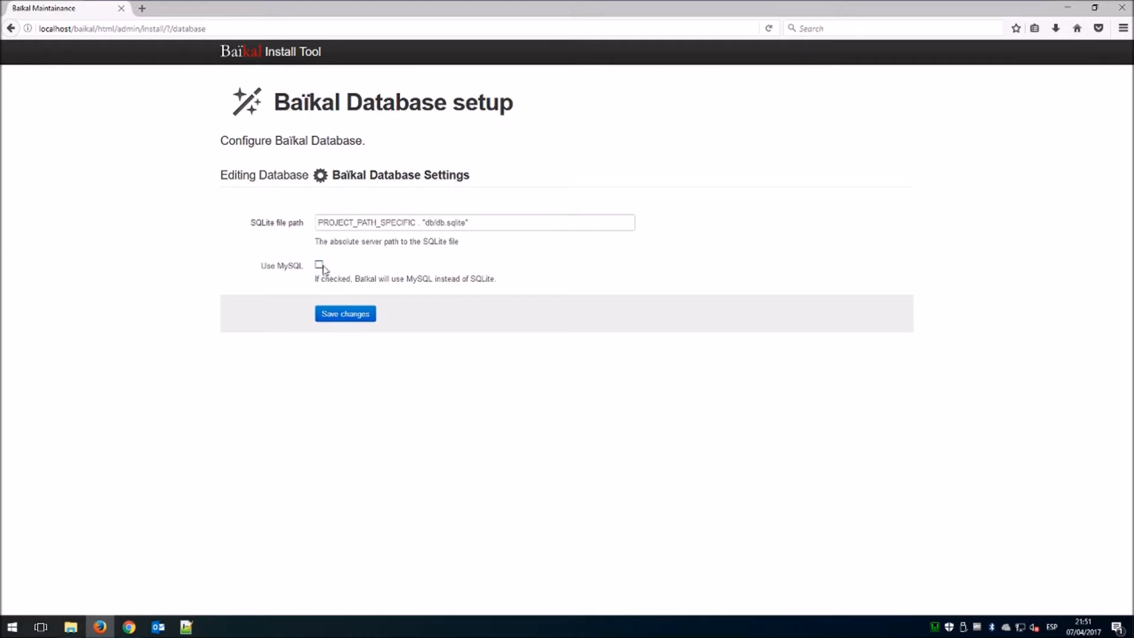
left_click(935, 628)
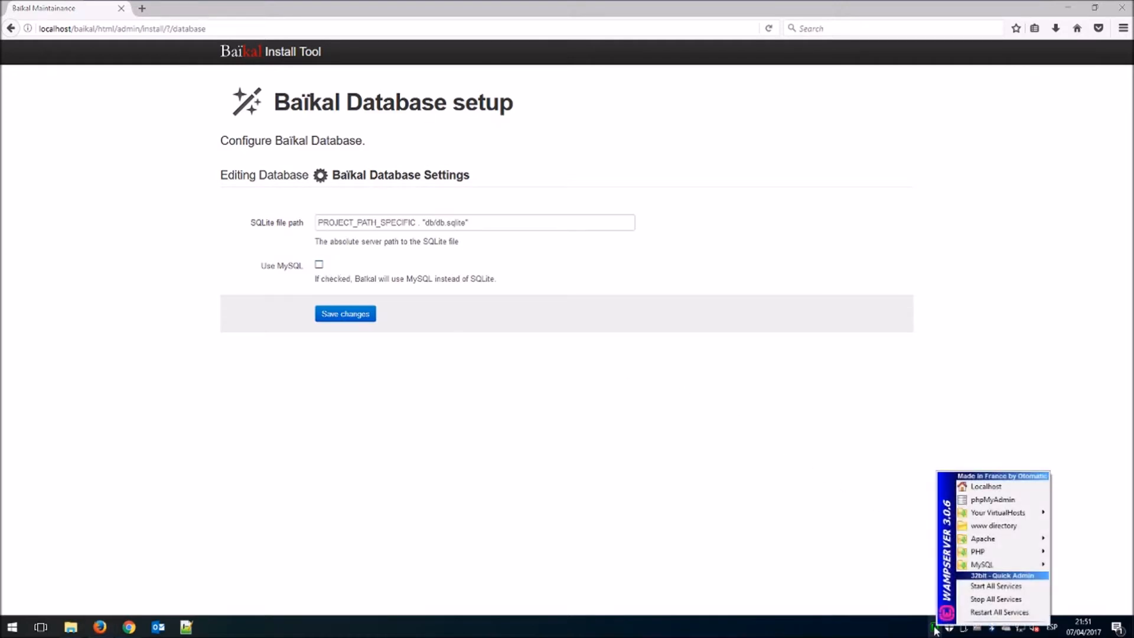
mouse_move(987, 567)
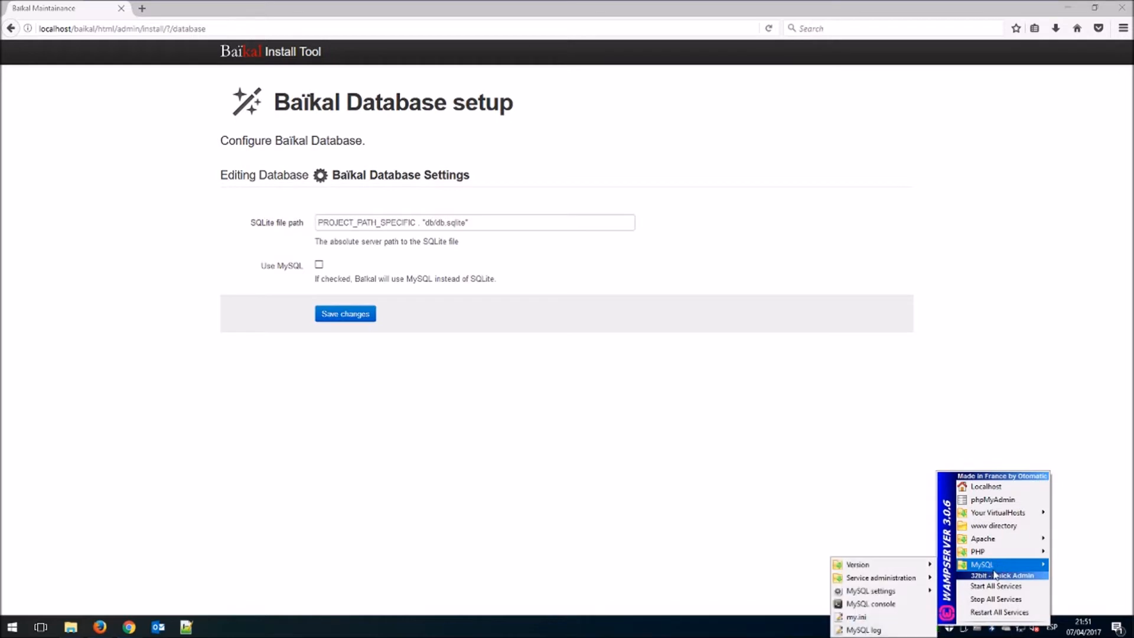
left_click(319, 265)
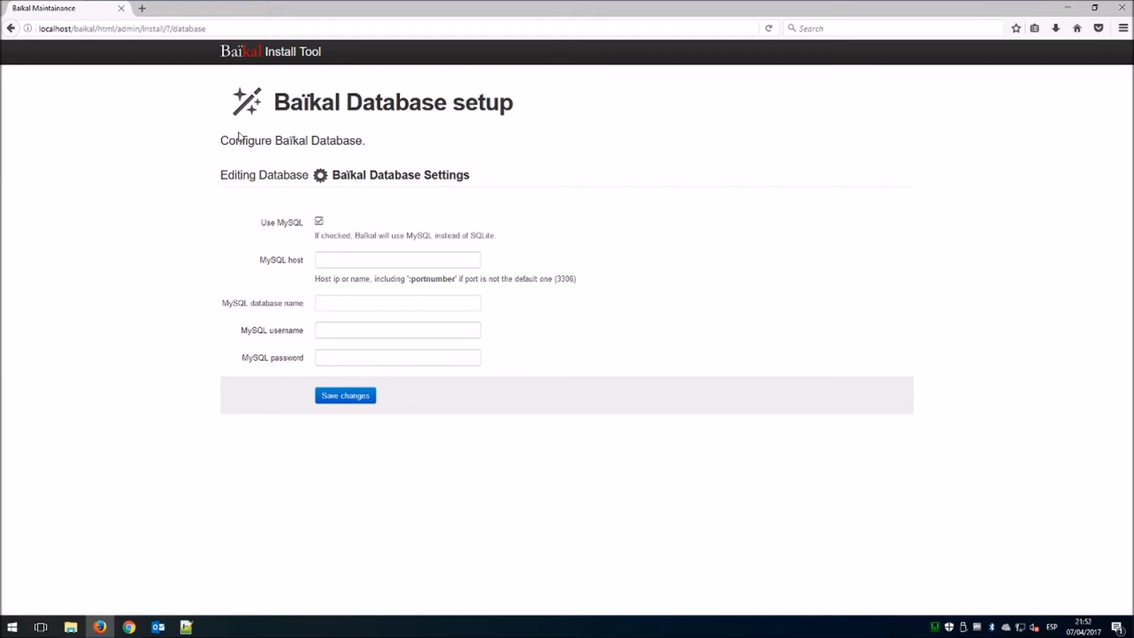
Open the localhost homepage in a new tab and copy the phpmyadmin link address.
left_click(142, 8)
type("localhost/")
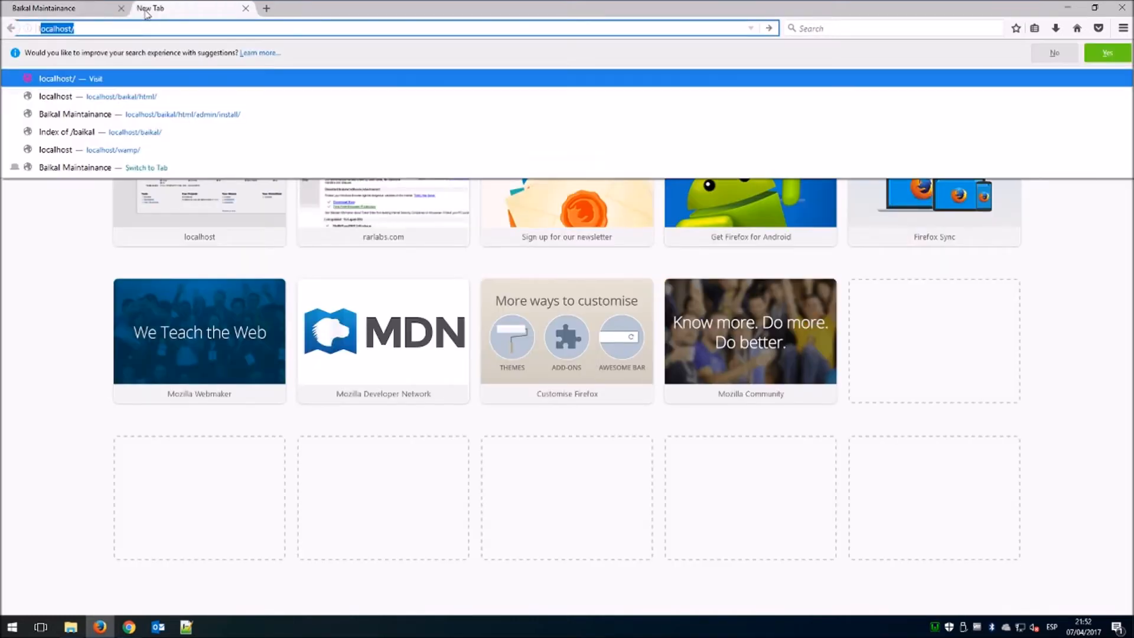
key("Return")
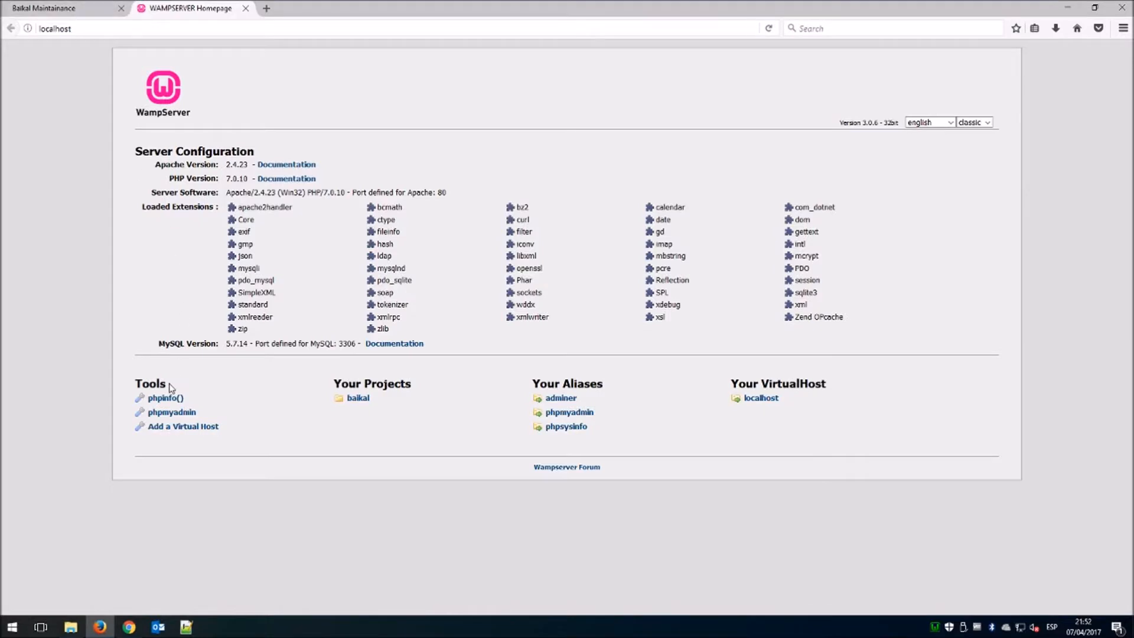
right_click(173, 413)
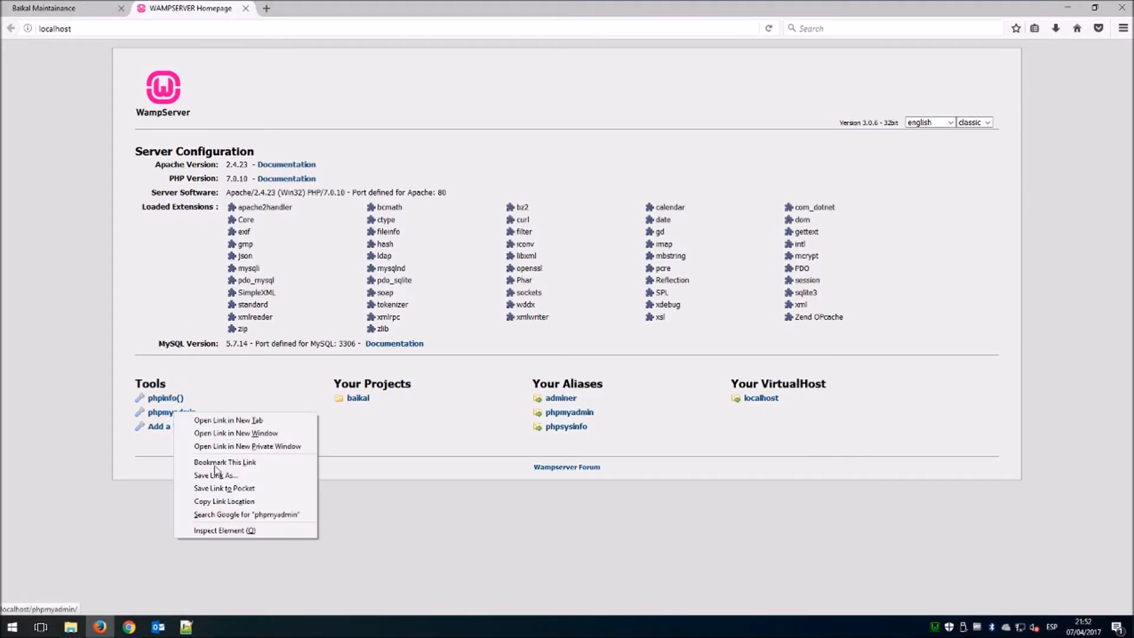
left_click(232, 503)
Load localhost/phpmyadmin and log in as the root MySQL administrator.
left_click(178, 29)
left_click(178, 28)
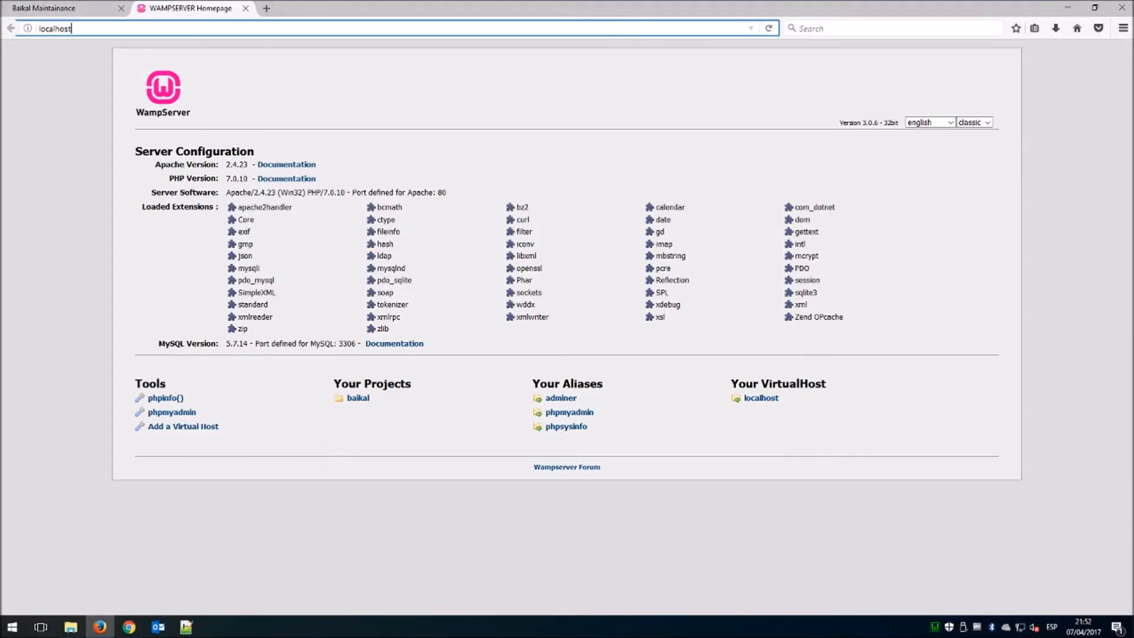
key("ctrl+v")
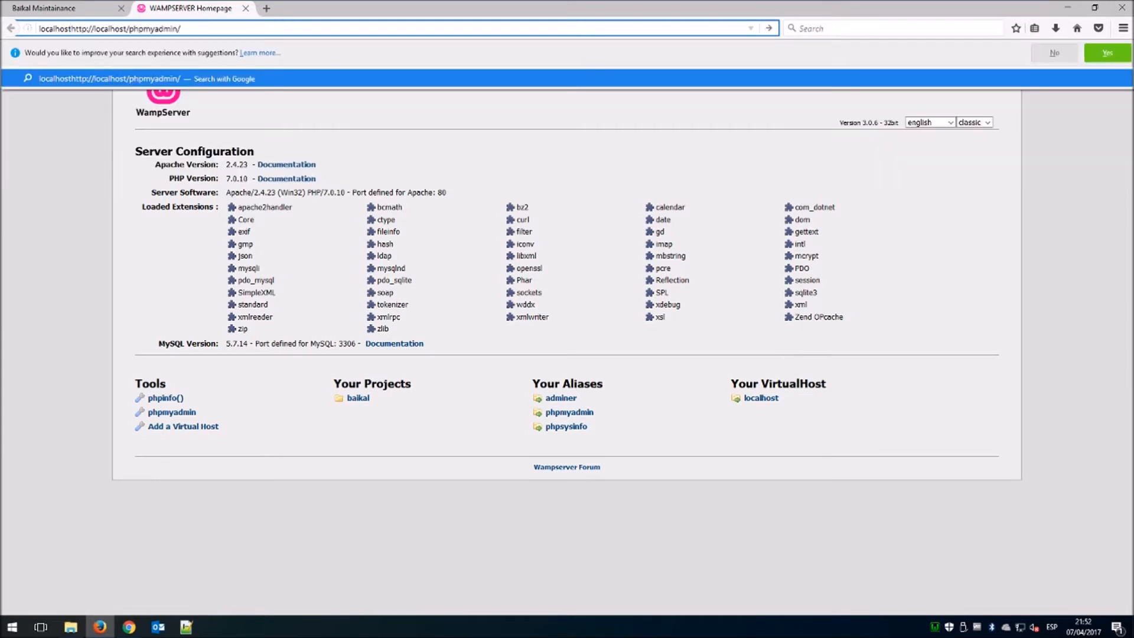
left_click_drag(72, 29, 16, 40)
key("BackSpace")
key("Return")
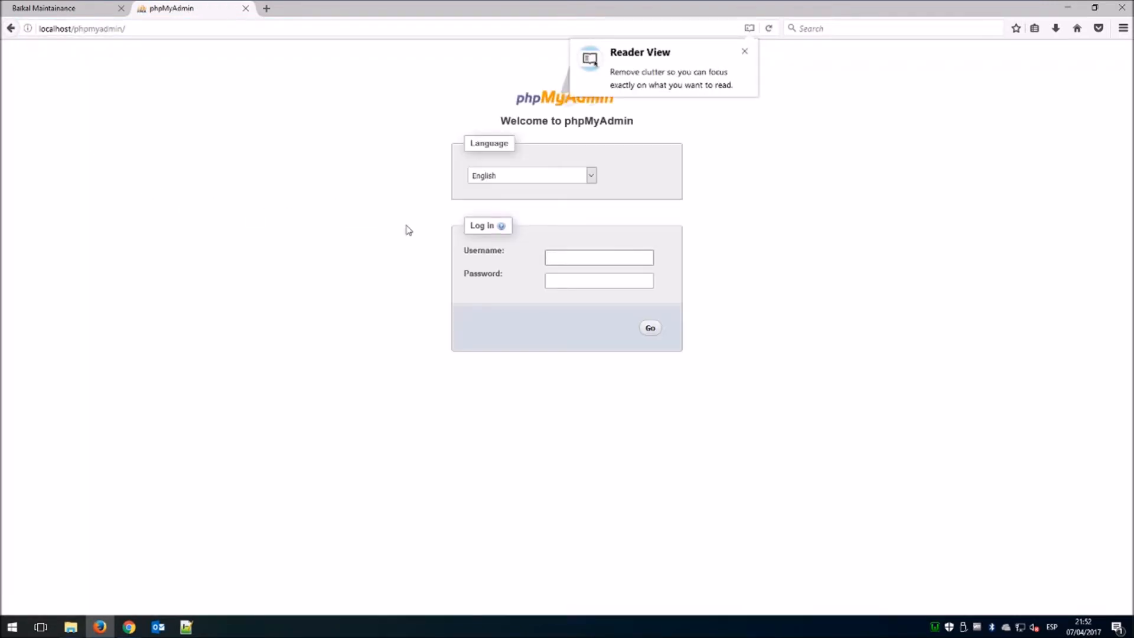
left_click(744, 52)
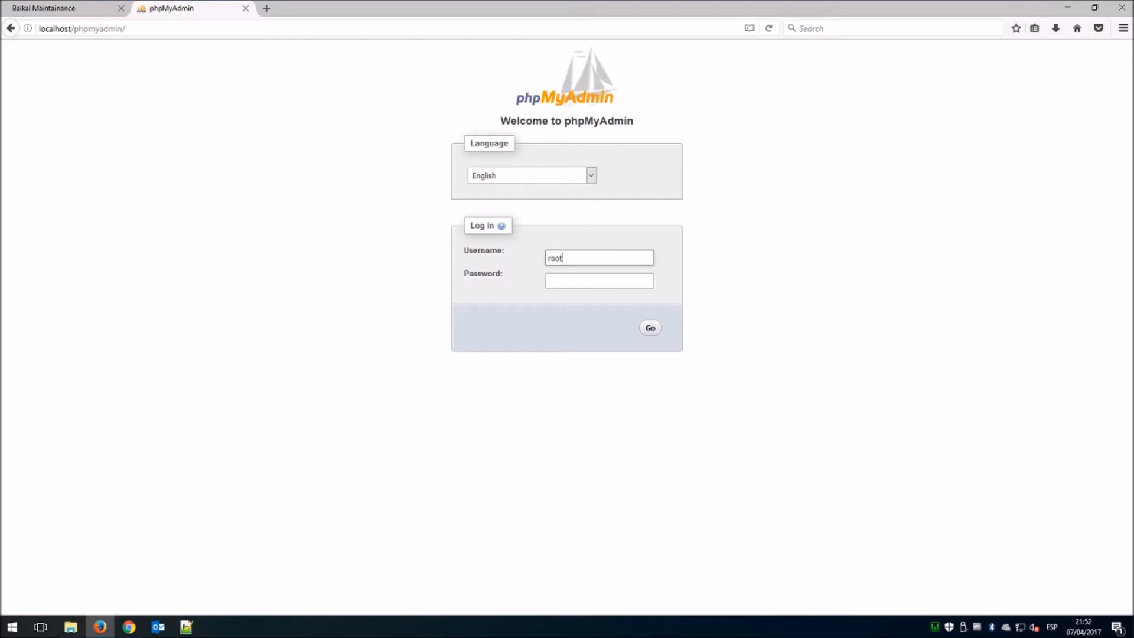
key("Return")
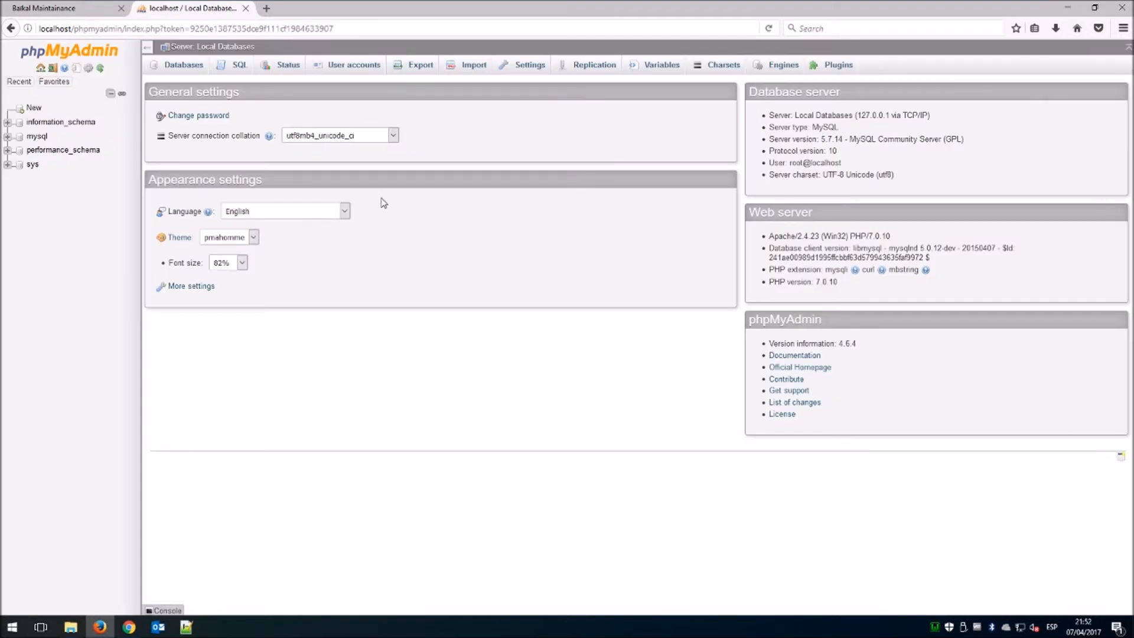
Review root's global privileges under User accounts, then bring up the Add user account form.
left_click(341, 69)
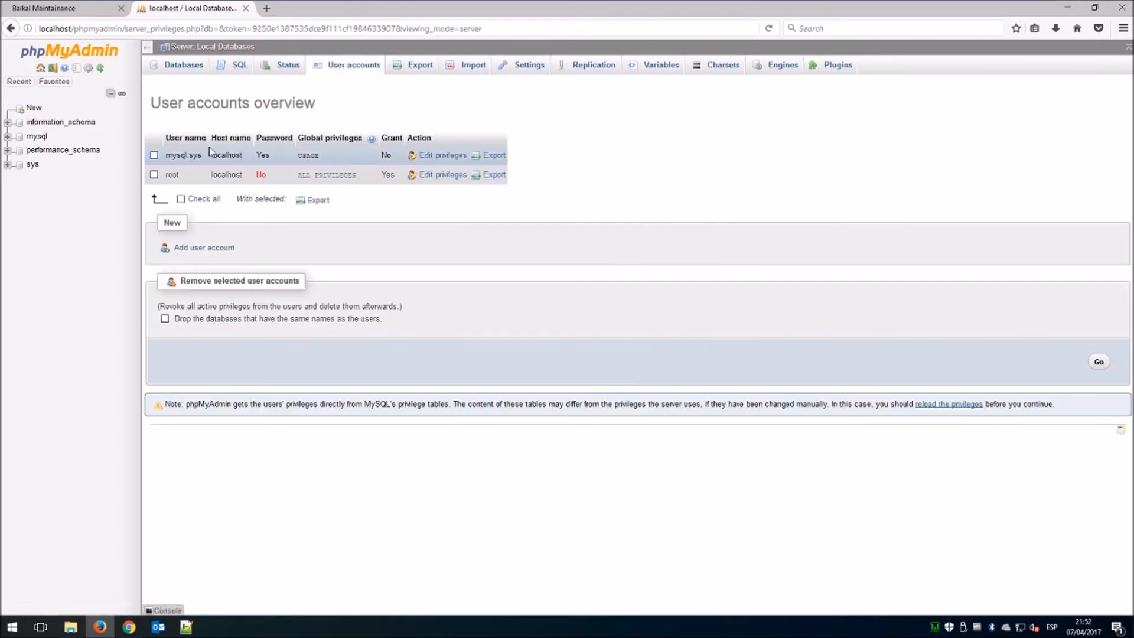
left_click(438, 176)
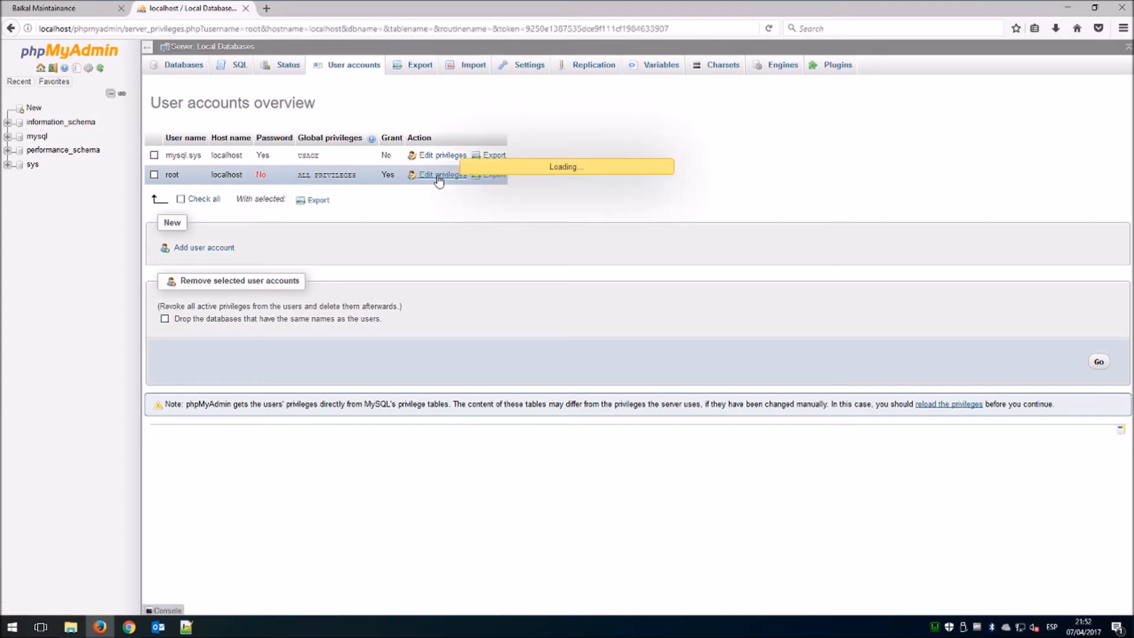
scroll(417, 222, "down", 1)
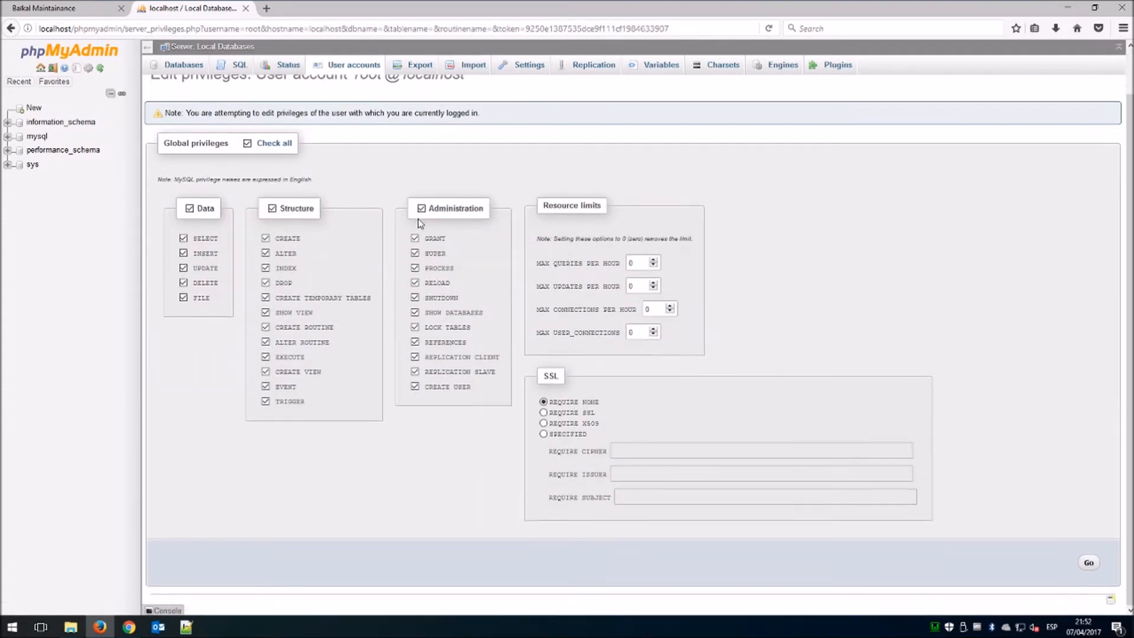
scroll(410, 222, "up", 1)
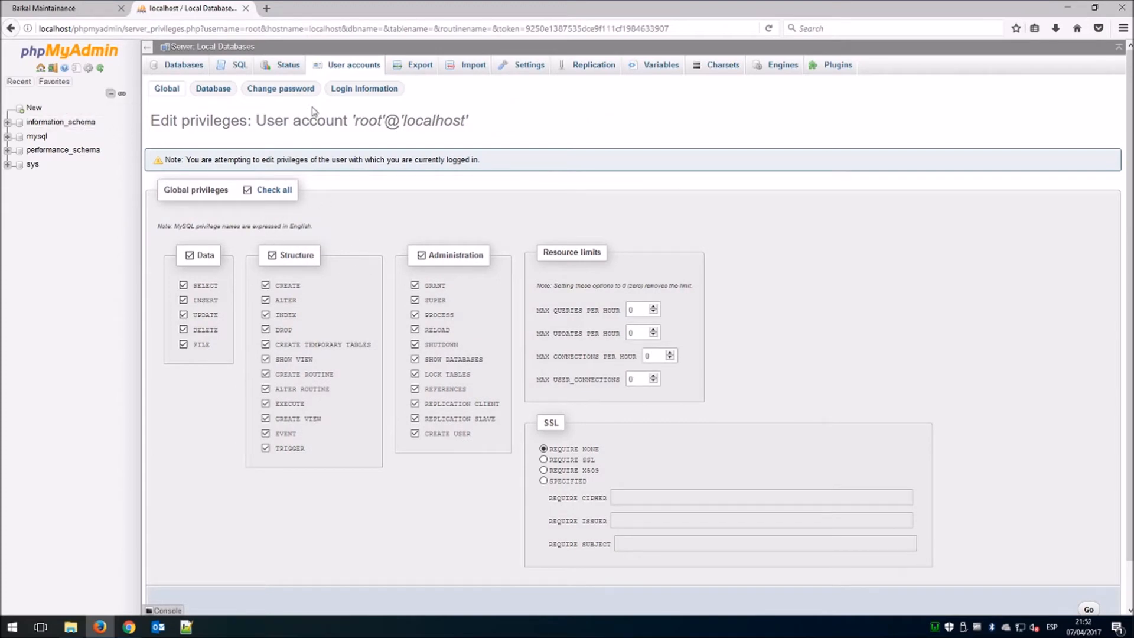
left_click(348, 72)
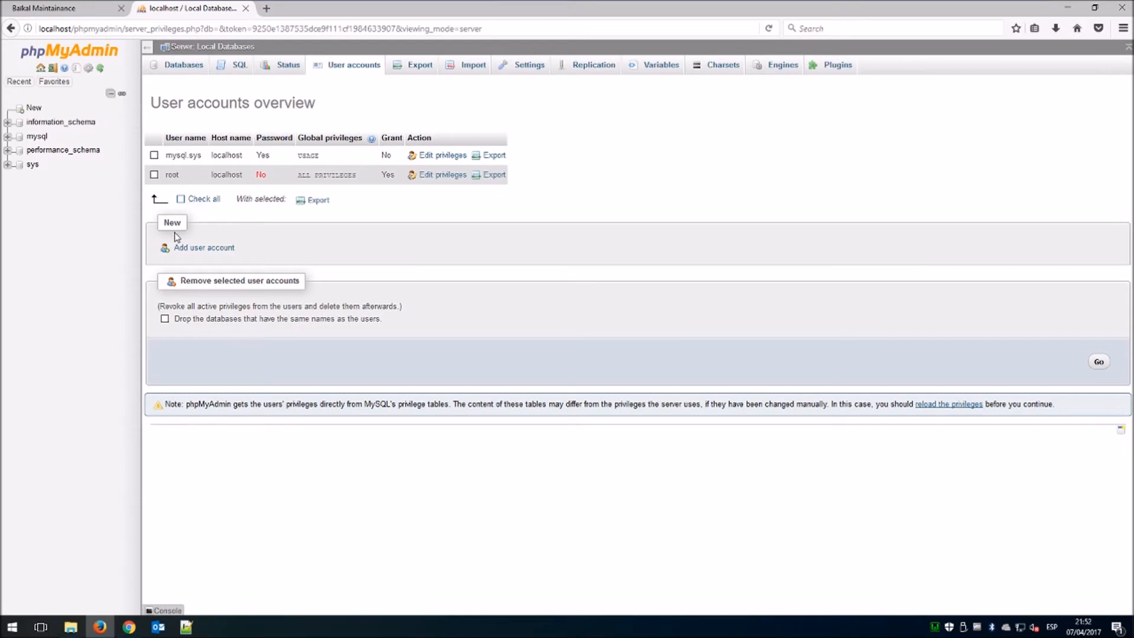
left_click(195, 254)
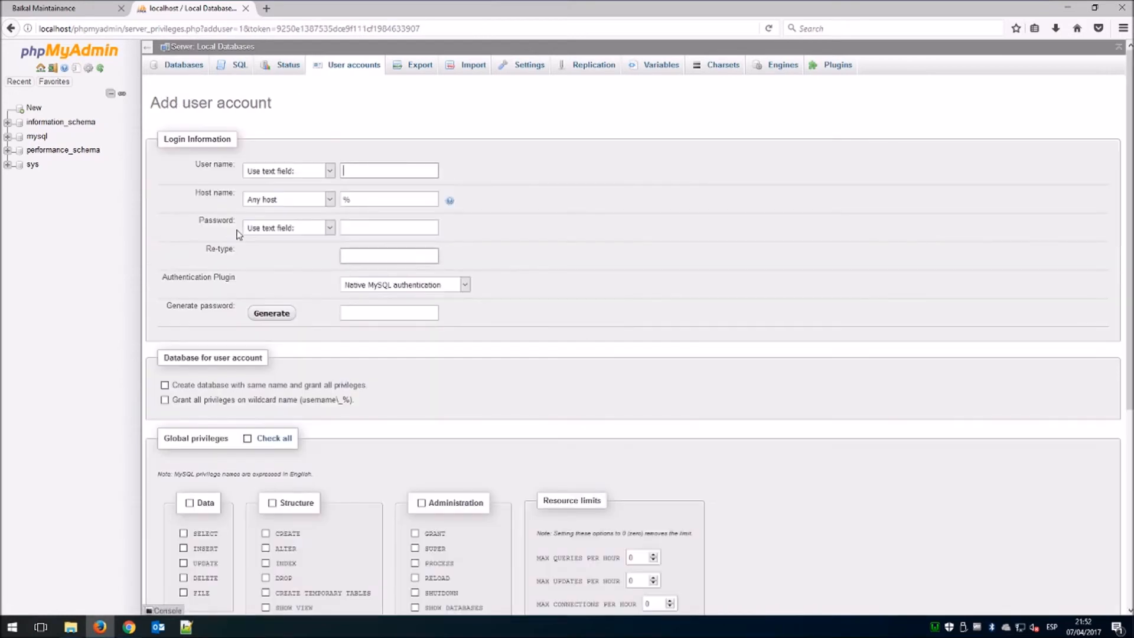
Enter user name calrdav and a password, and tick 'Create database with same name and grant all privileges'.
left_click(355, 171)
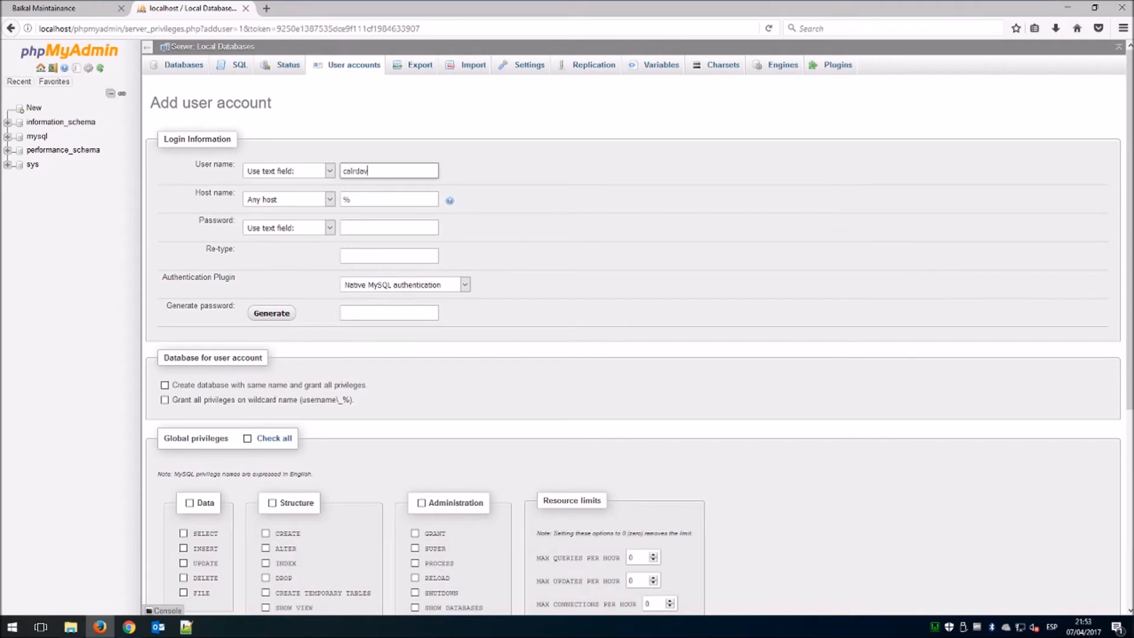
left_click(402, 228)
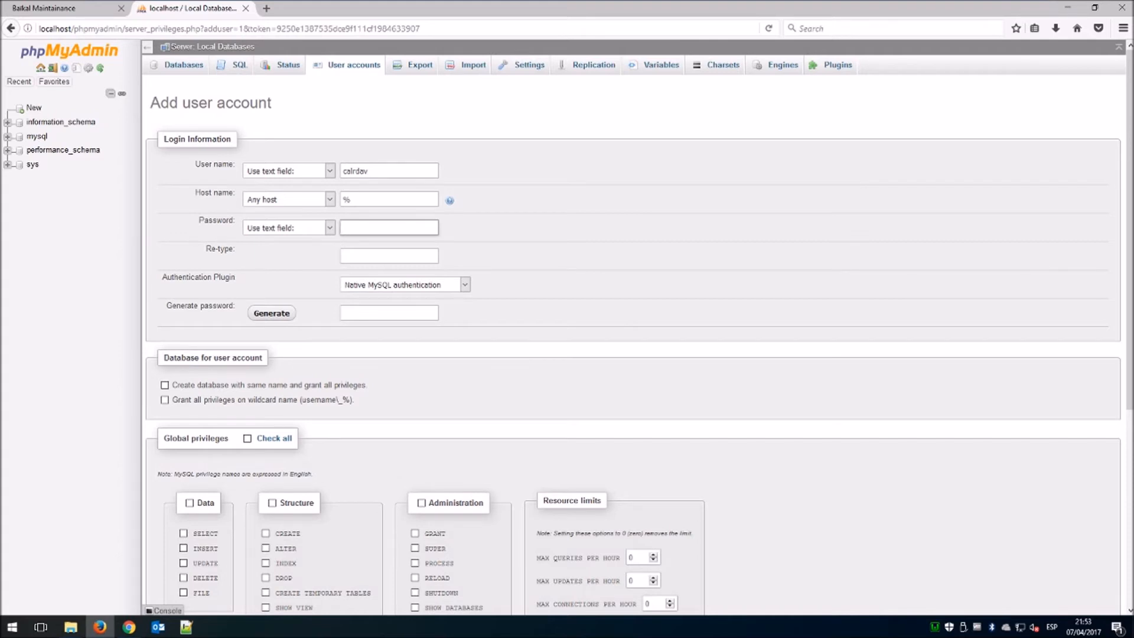
type("•••••••••")
scroll(316, 298, "down", 3)
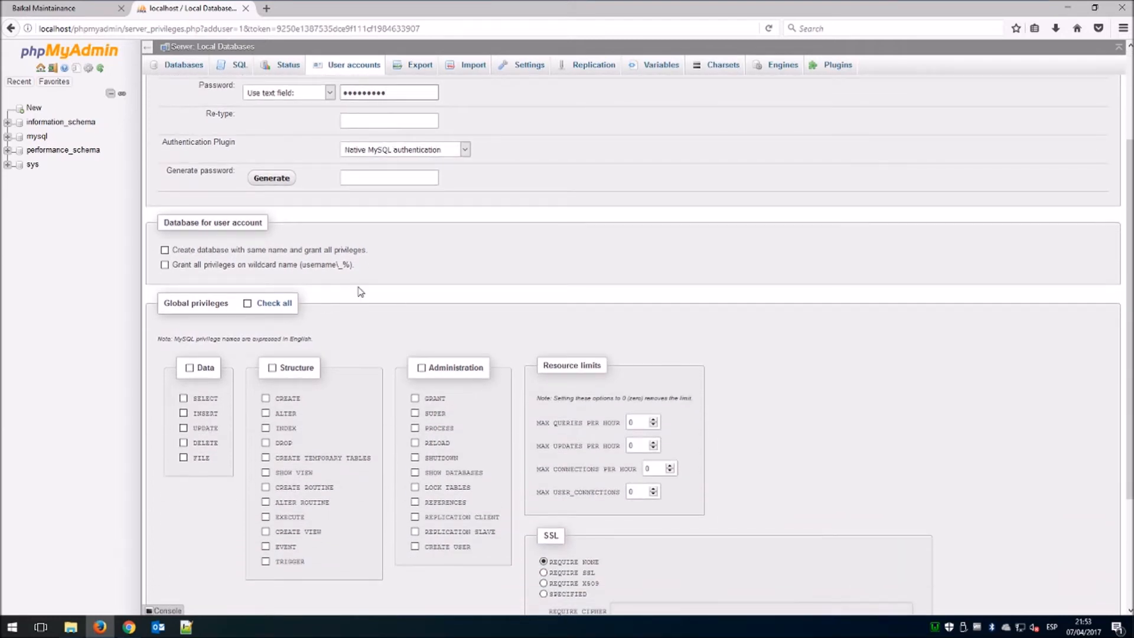
scroll(360, 290, "down", 2)
scroll(372, 286, "down", 1)
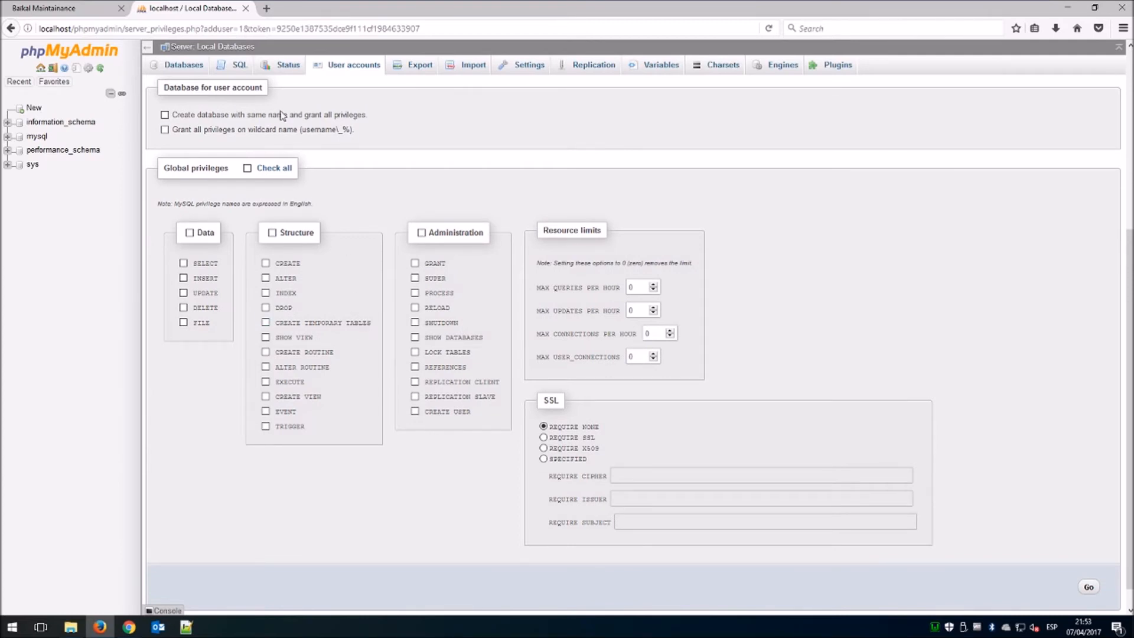
left_click(165, 115)
Fill in the missing password confirmation and create the calrdav account.
left_click(1088, 588)
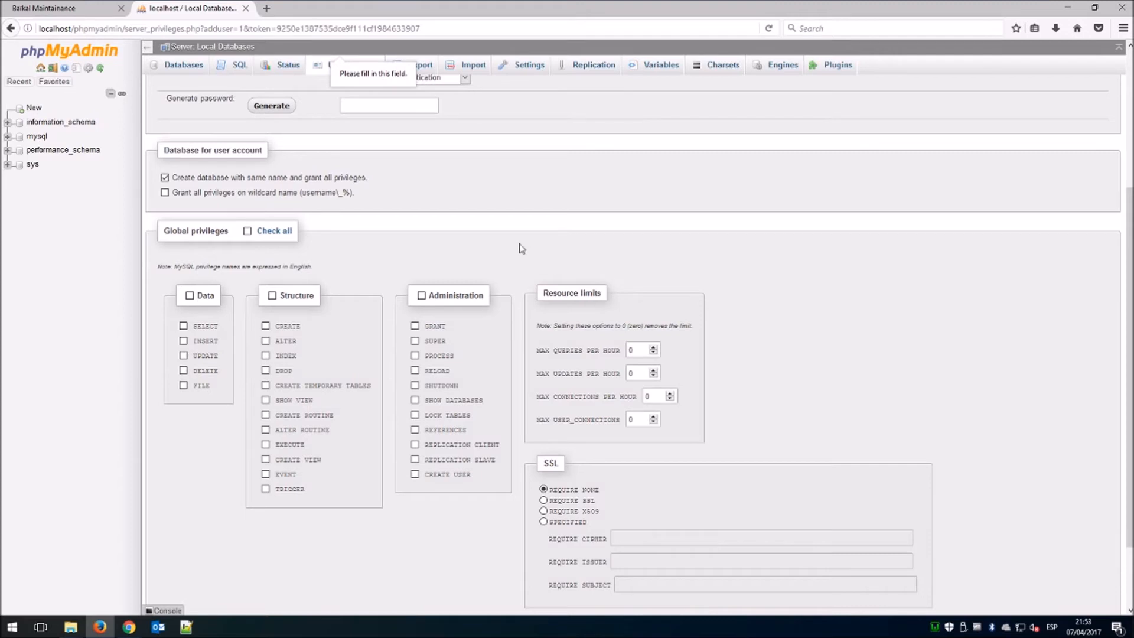
scroll(461, 239, "up", 1)
scroll(462, 242, "up", 3)
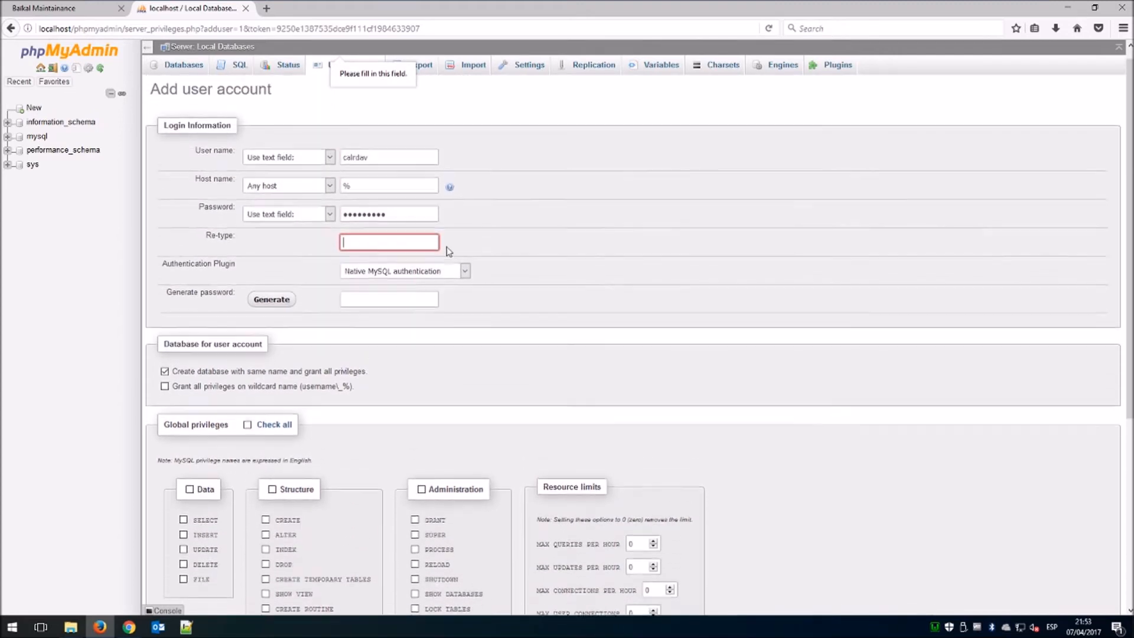
left_click(415, 251)
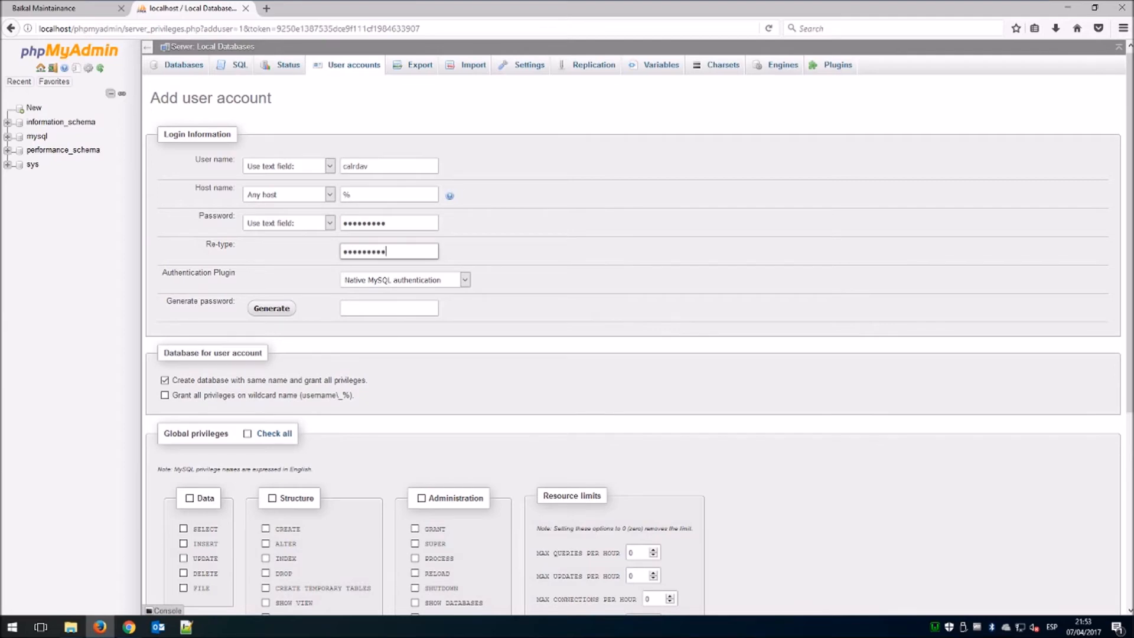
scroll(649, 342, "down", 3)
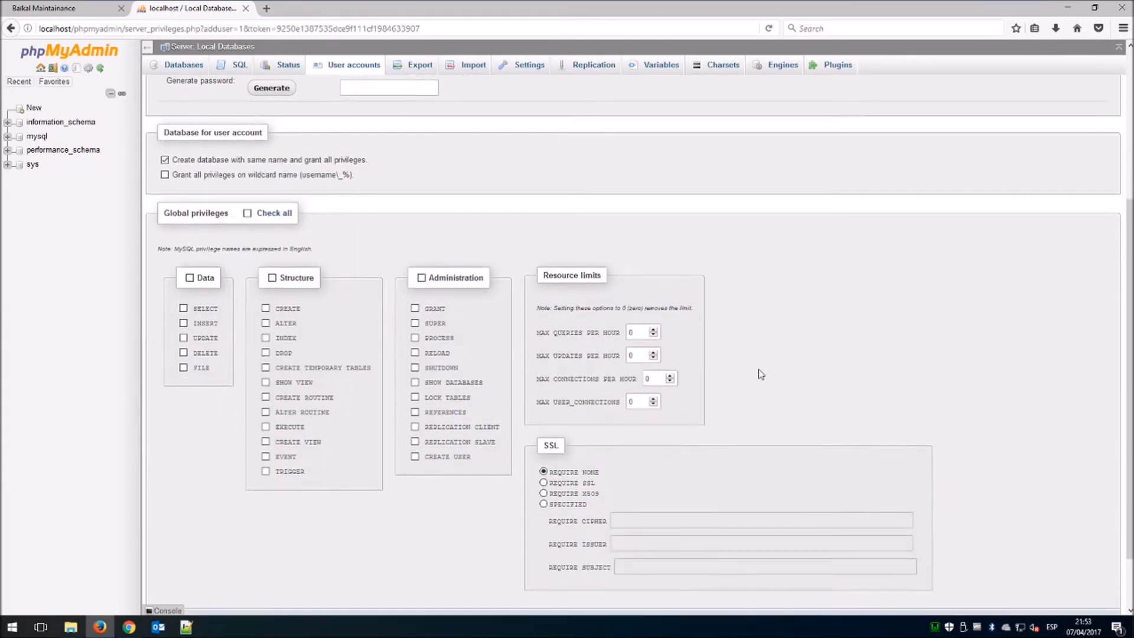
scroll(760, 374, "down", 2)
left_click(1088, 562)
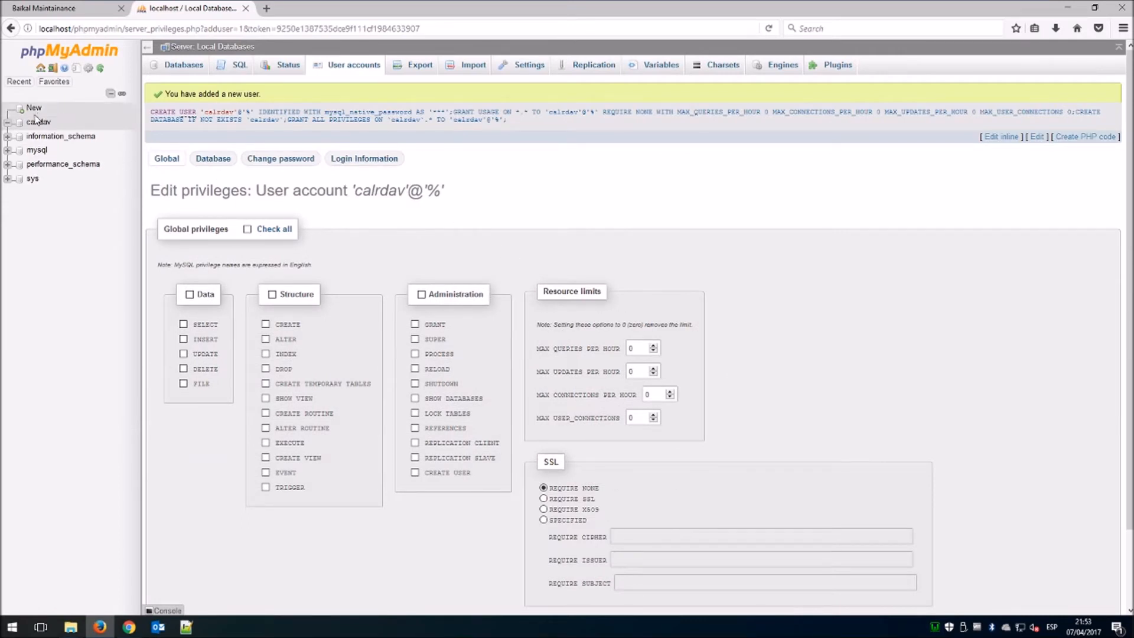
Log out, sign in as calrdav, confirm its calrdav database has no tables, then return to Baïkal setup.
left_click(58, 71)
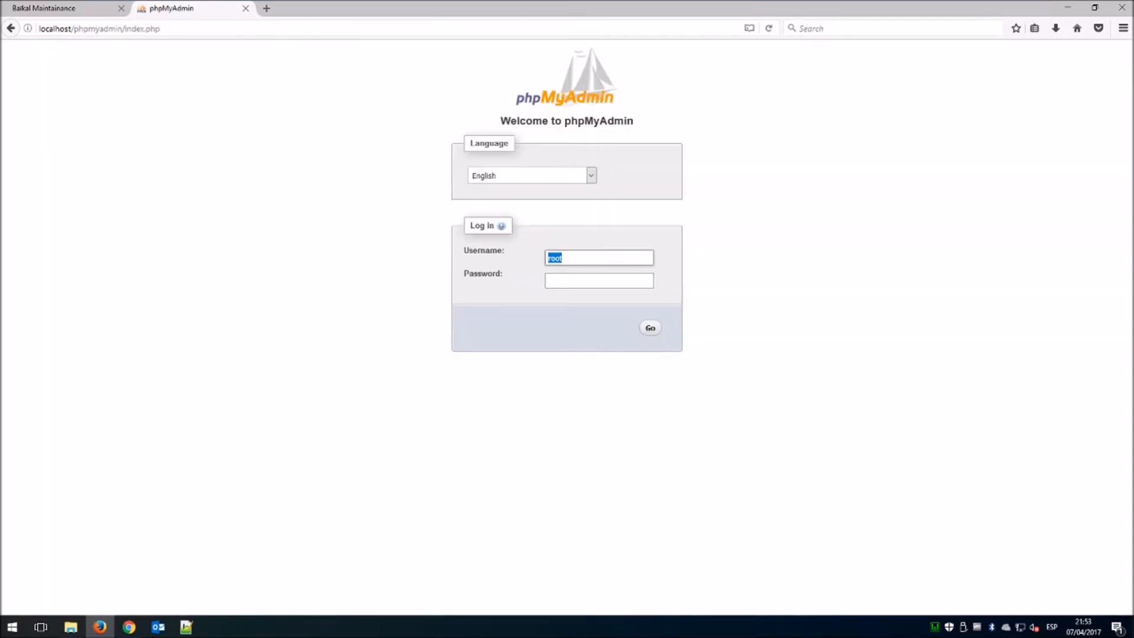
type("colrdav")
key("Tab")
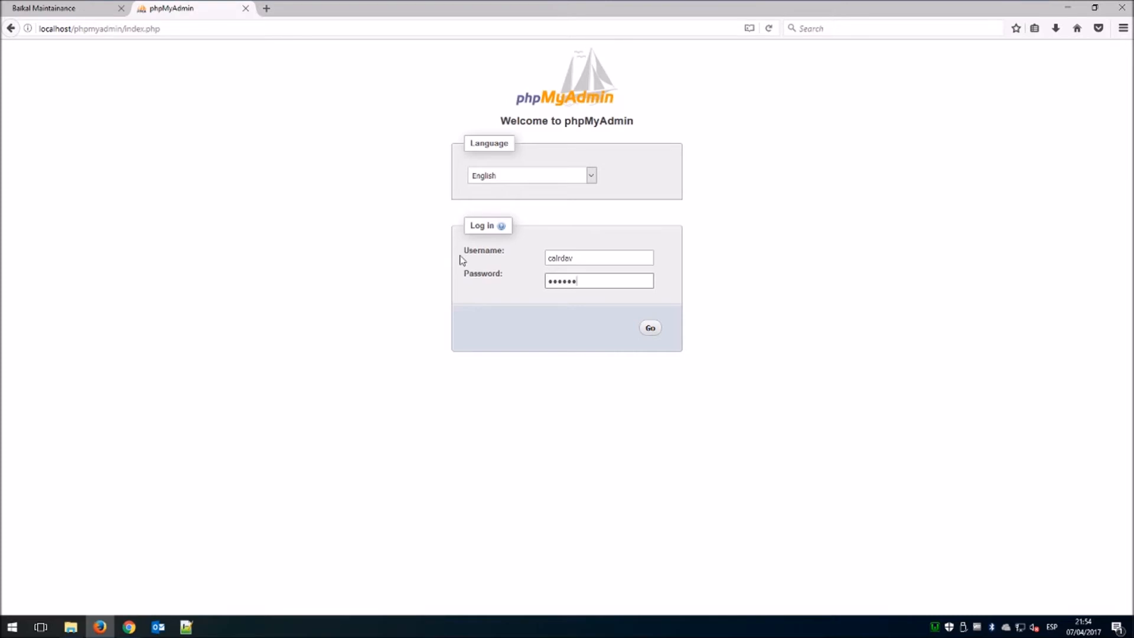
type("1")
left_click(648, 328)
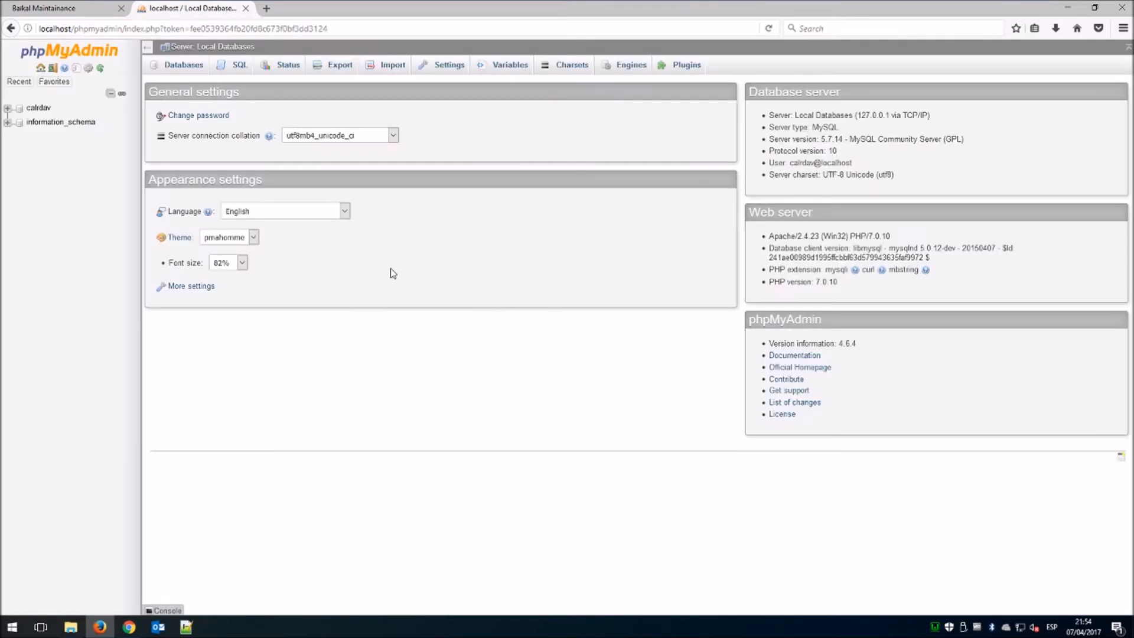
left_click(7, 113)
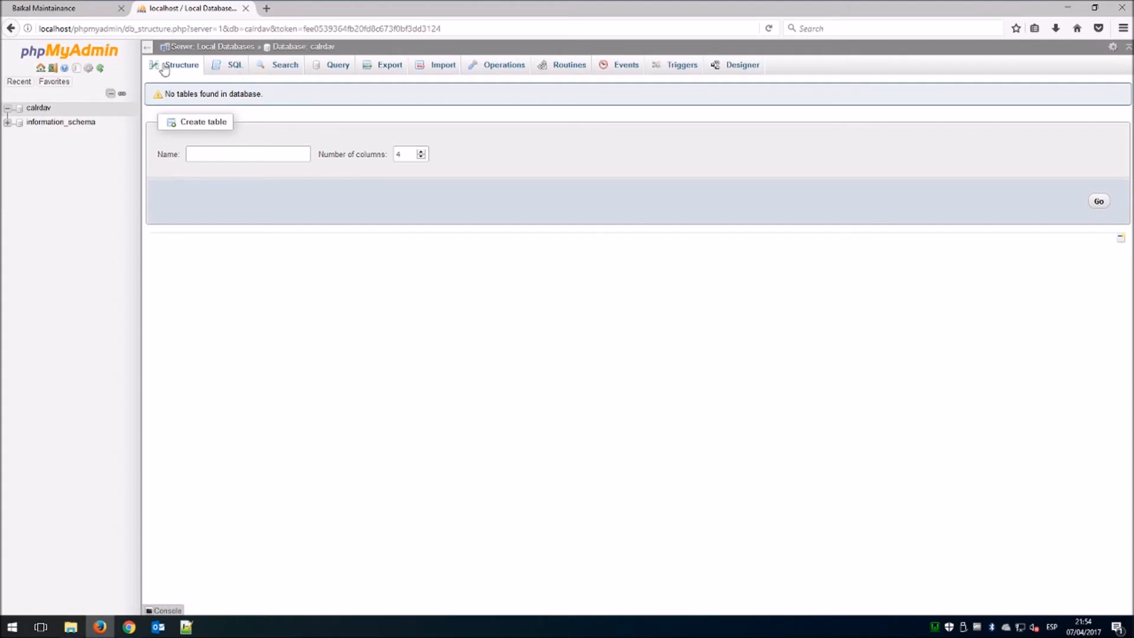
left_click(84, 18)
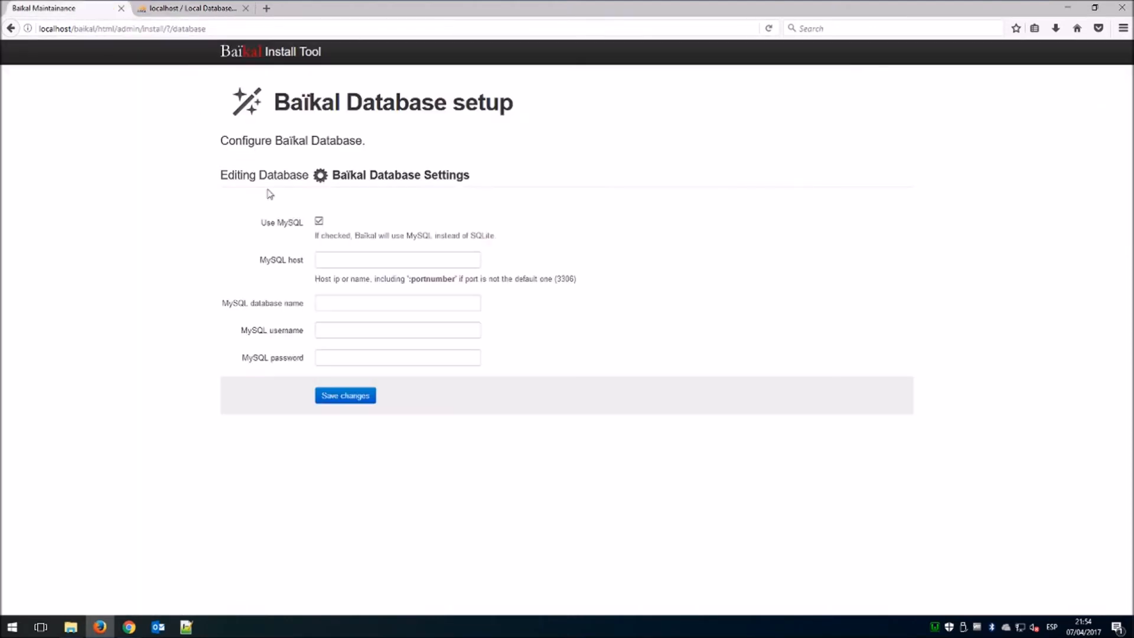
Save Baïkal's MySQL settings: host localhost, database and user calrdav, plus the user's password.
left_click(322, 260)
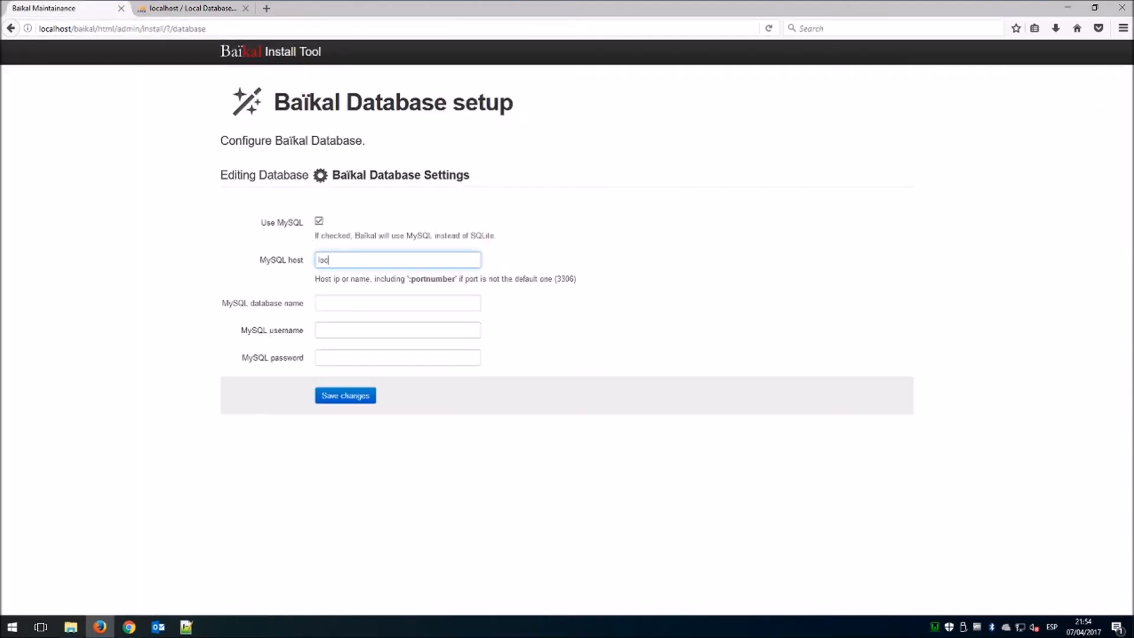
key("Tab")
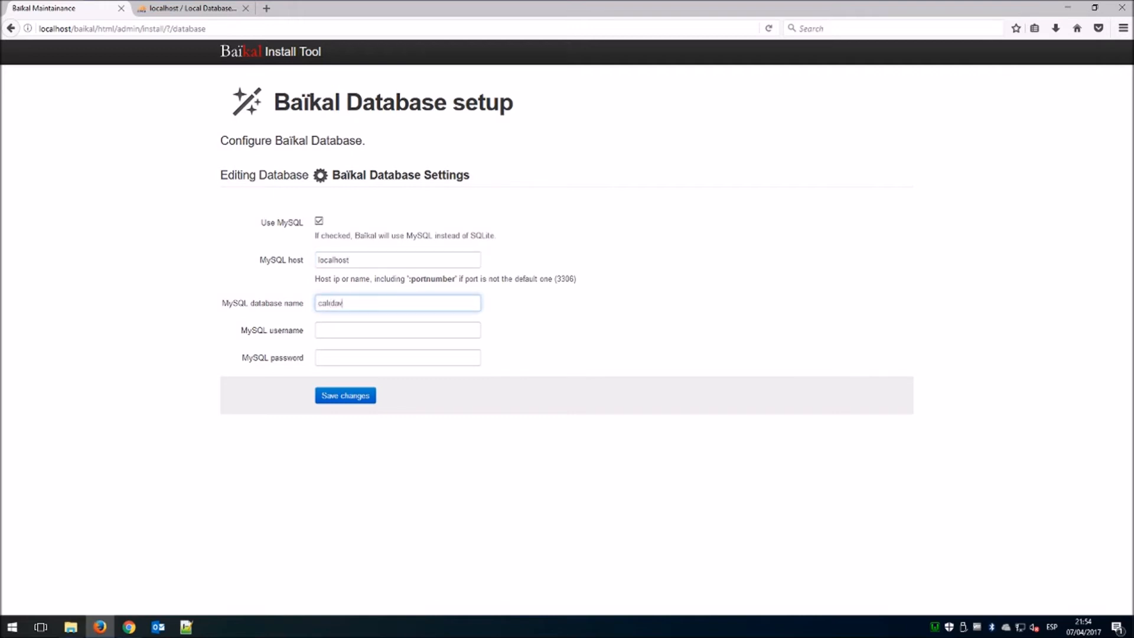
key("Tab")
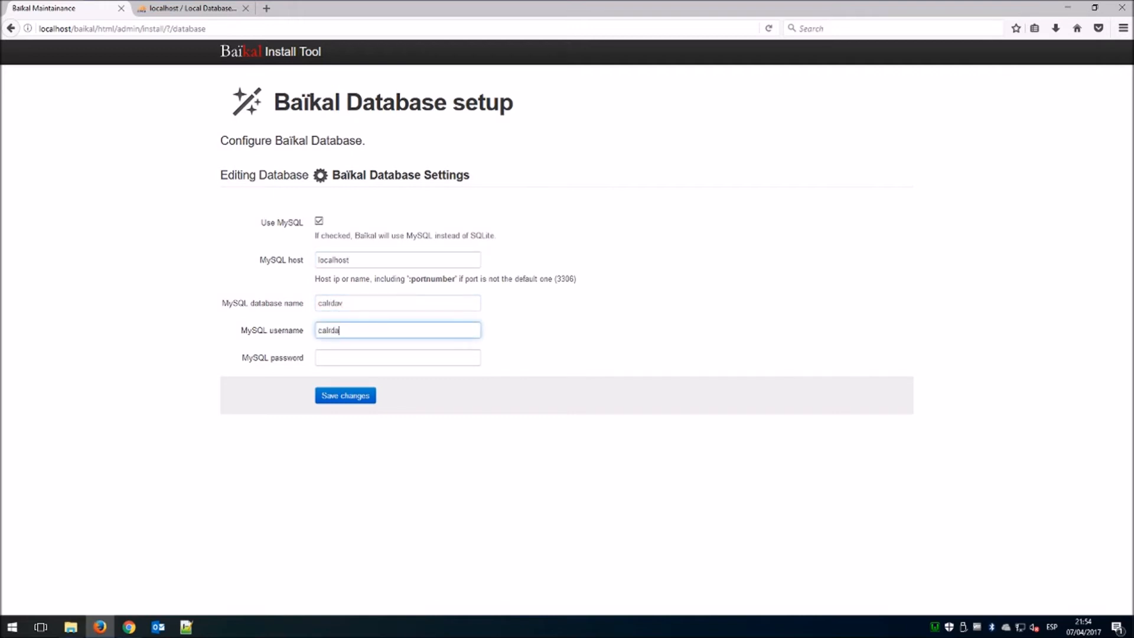
key("Tab")
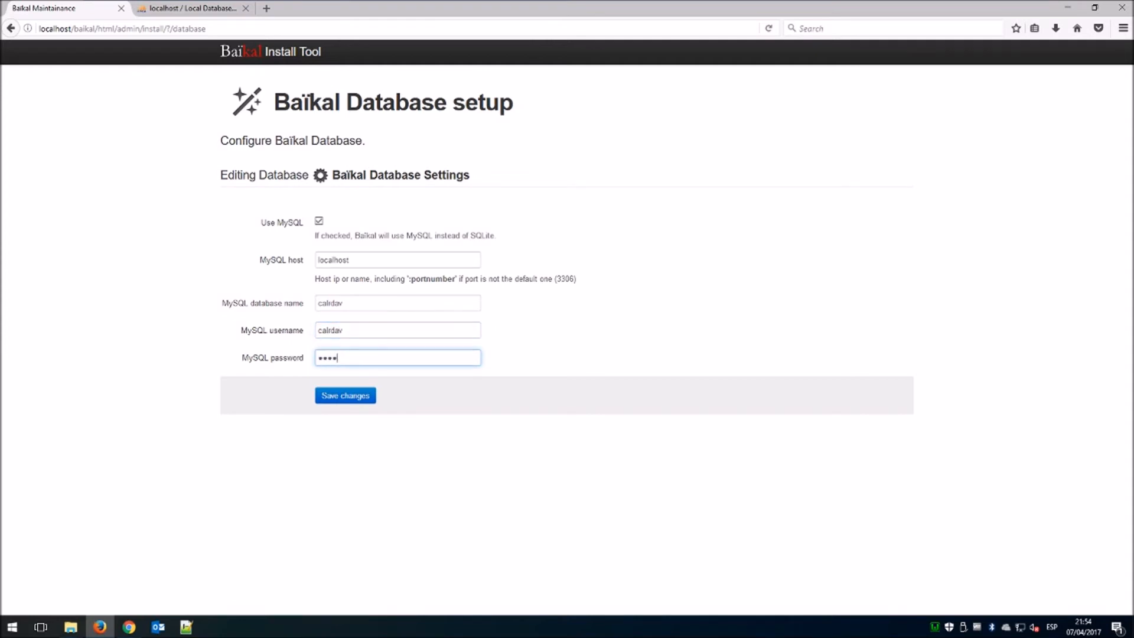
type("123")
left_click(348, 393)
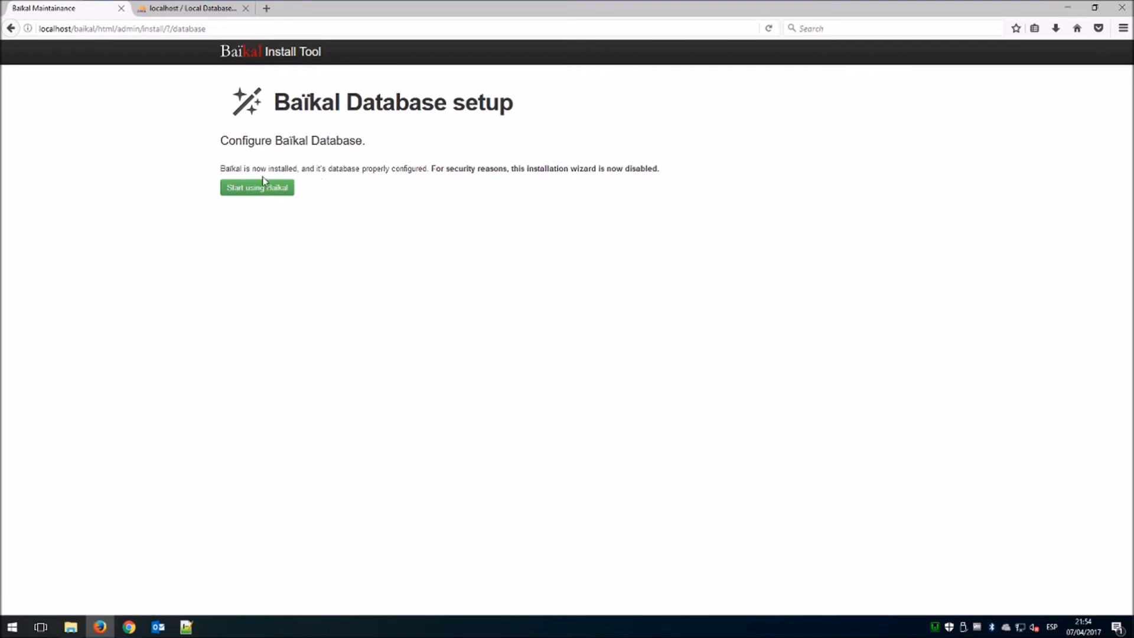
Start using Baïkal and authenticate to the Web Admin with the admin password.
left_click(271, 198)
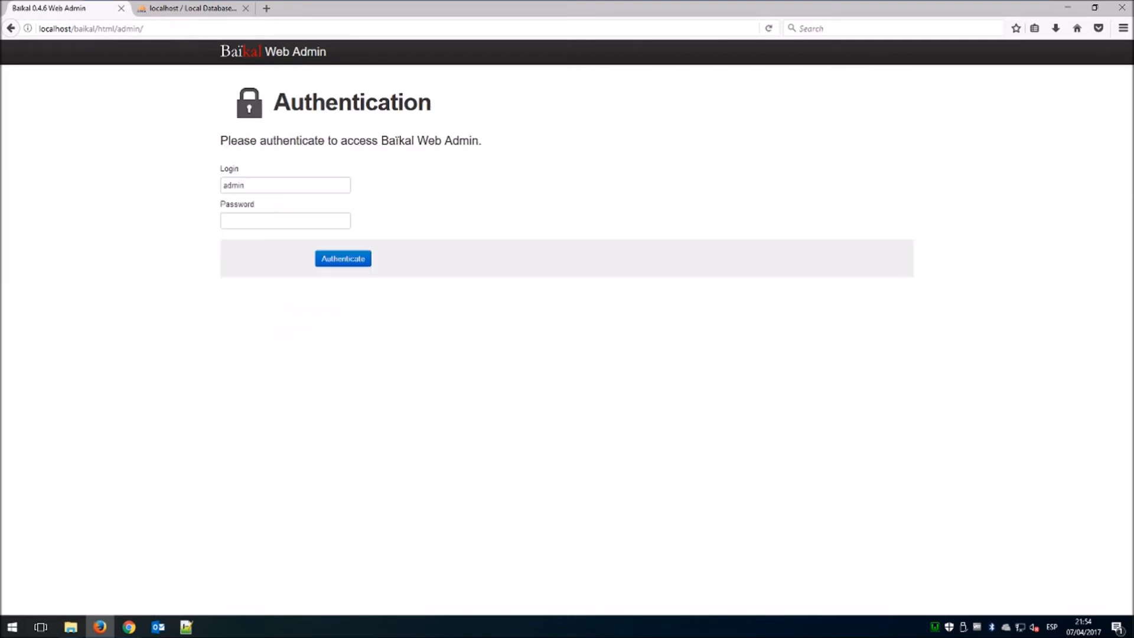
left_click(257, 217)
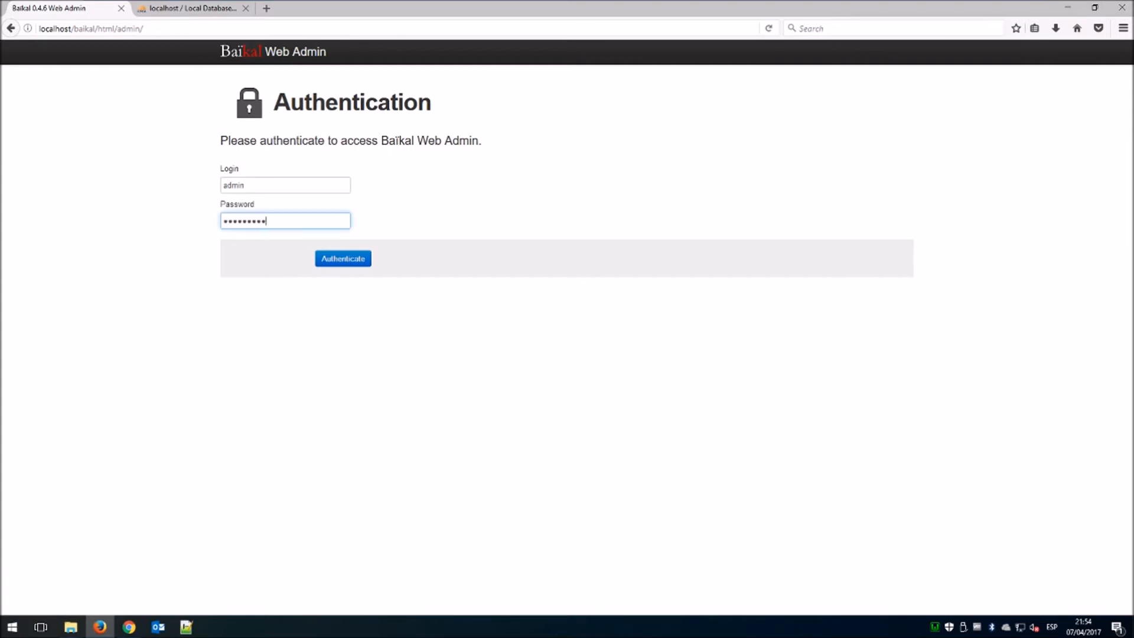
left_click(342, 260)
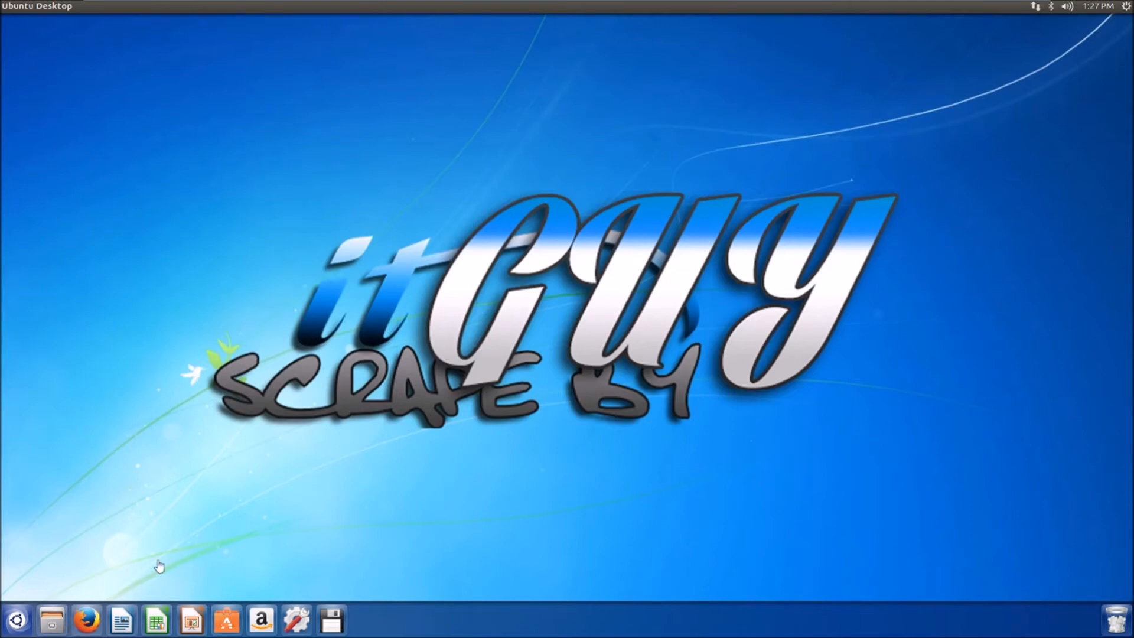
In Ubuntu's Firefox, load 192.168.17.128 to test the server, then minimize the window.
left_click(89, 618)
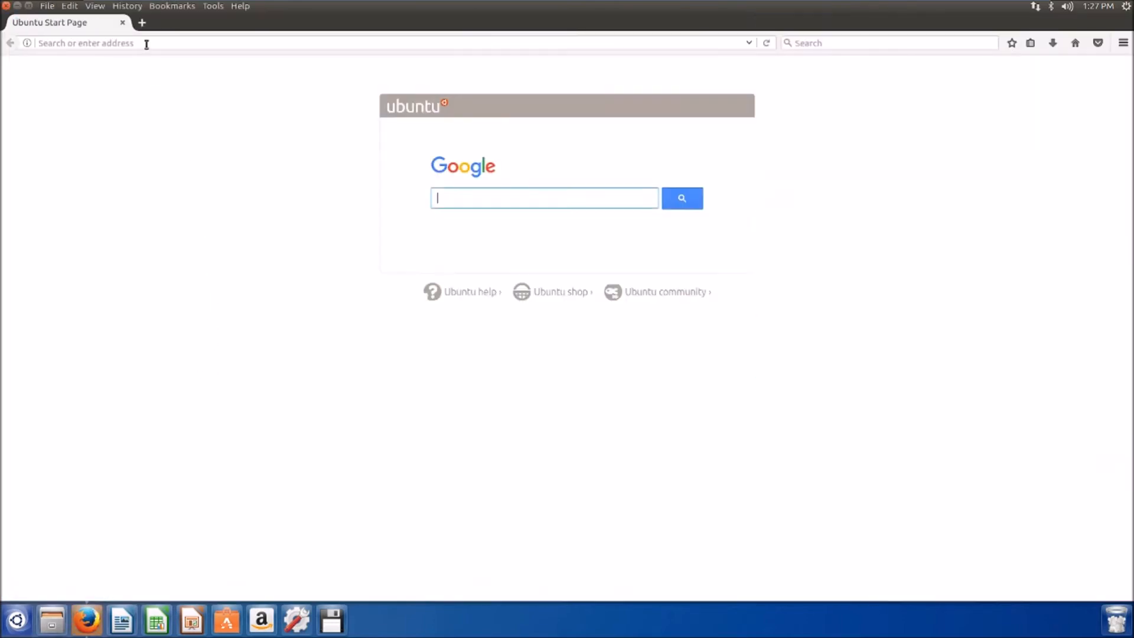
left_click(146, 44)
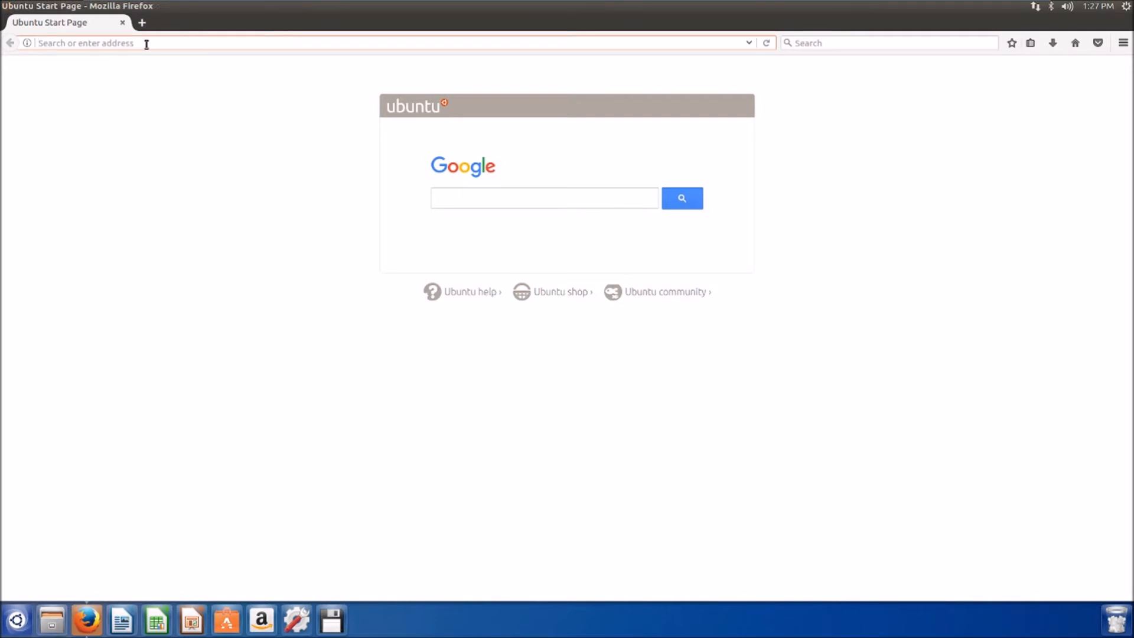
type("192.1")
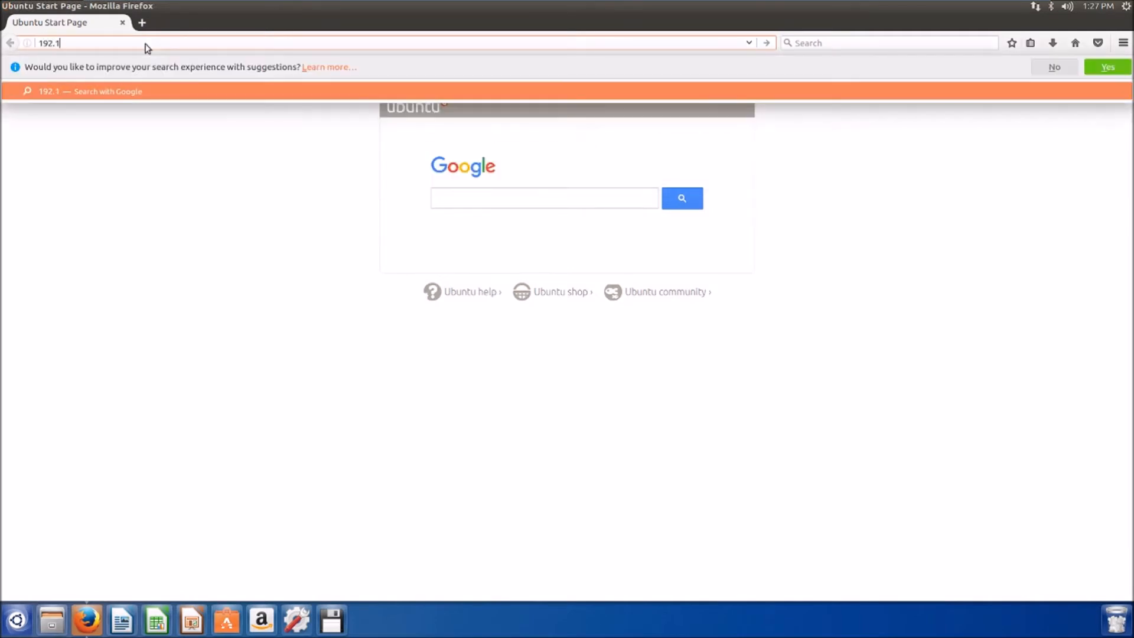
type("68.1")
type("7.128")
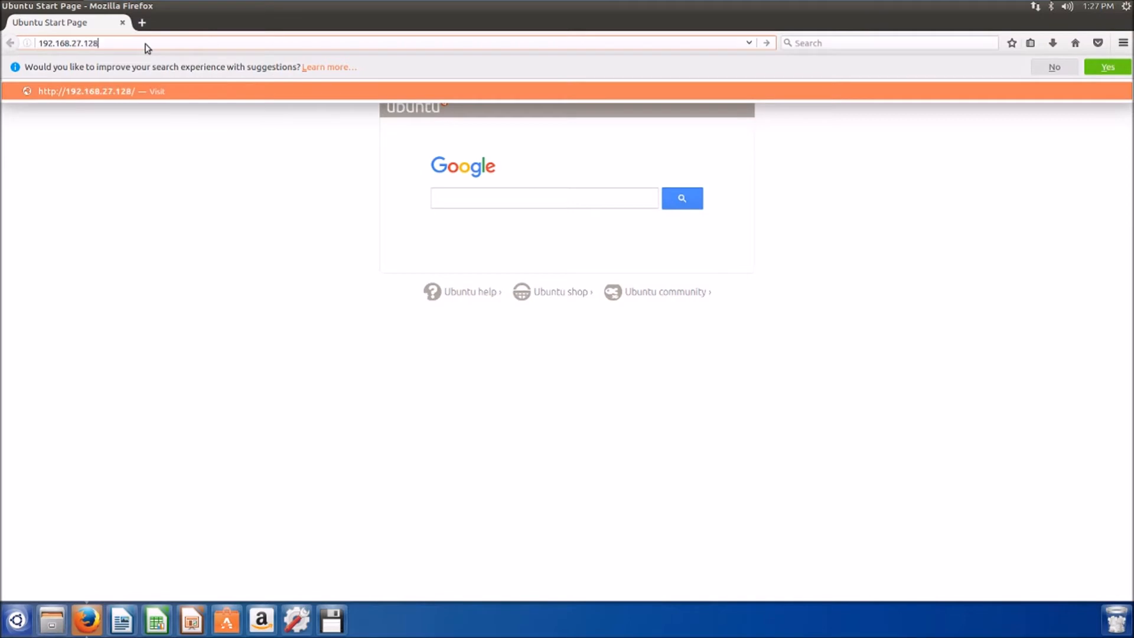
key("Return")
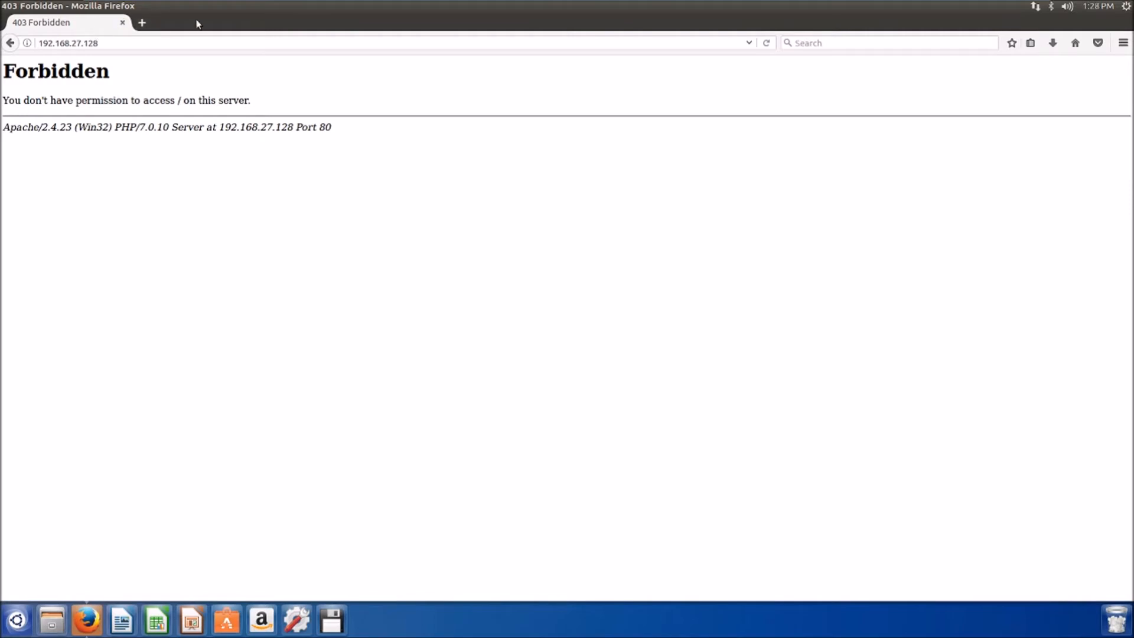
left_click(19, 6)
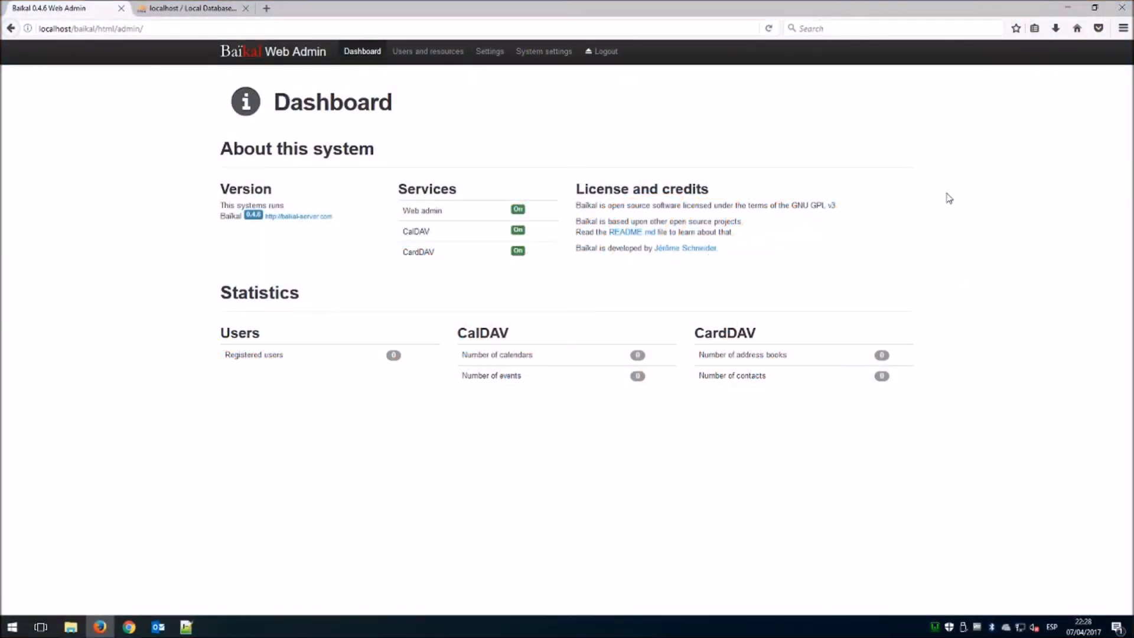
Open httpd-vhosts.conf from the WampServer tray menu's Apache submenu.
left_click(1069, 9)
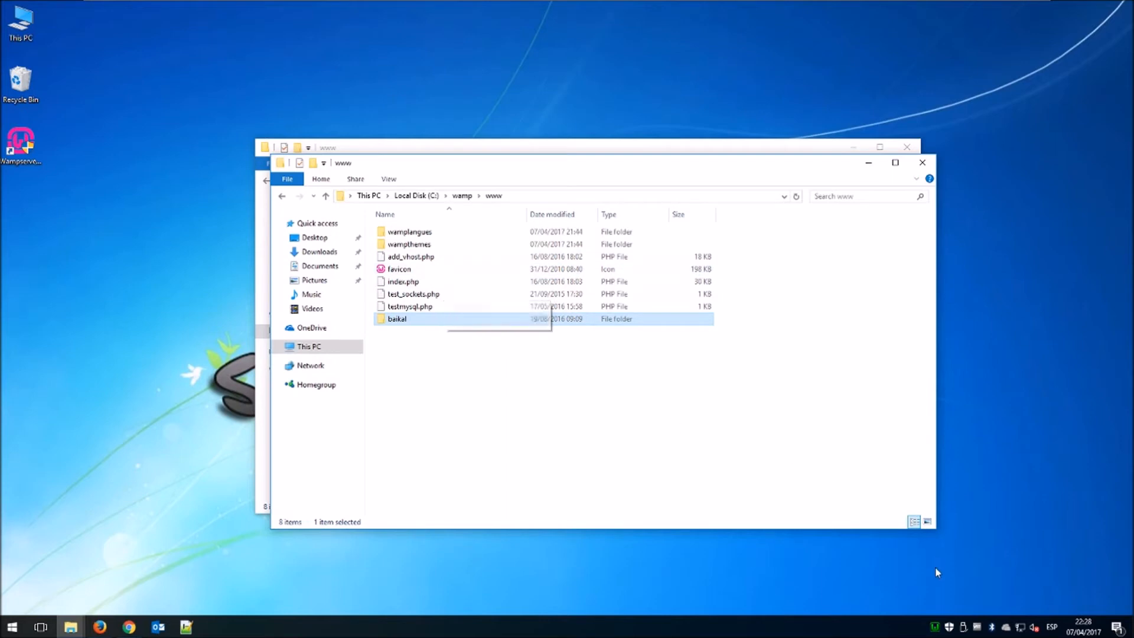
left_click(936, 627)
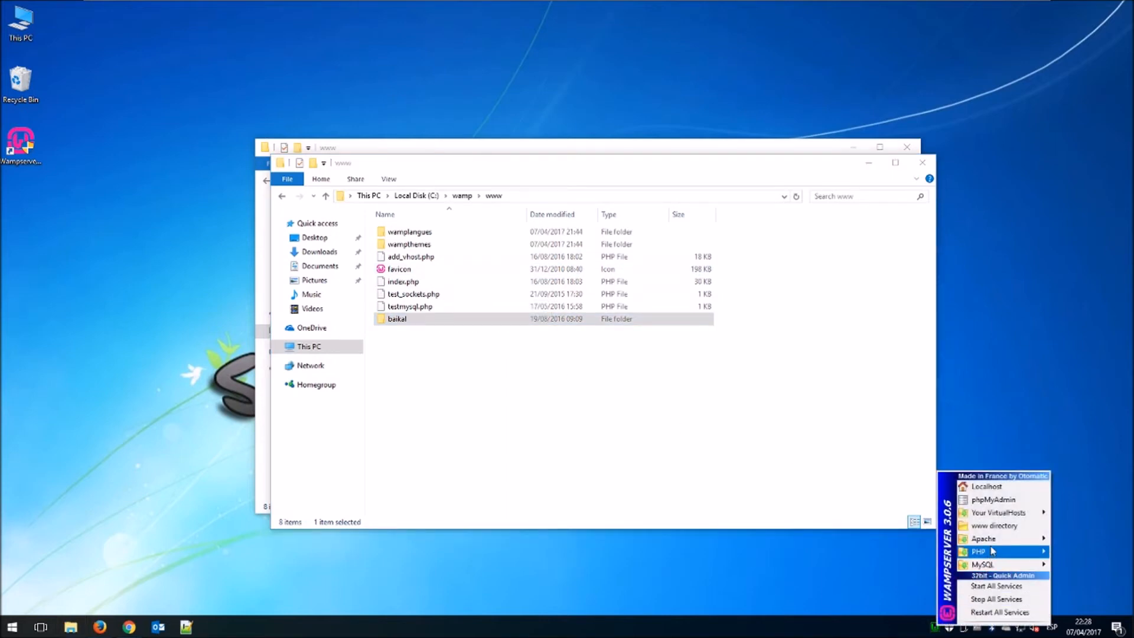
mouse_move(983, 538)
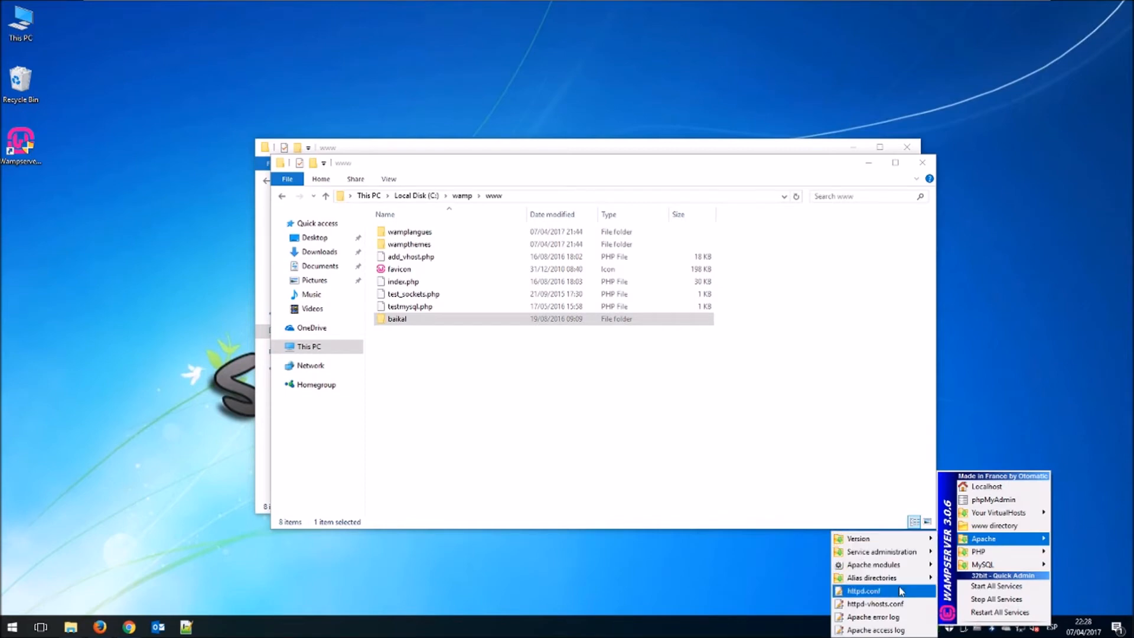
left_click(874, 603)
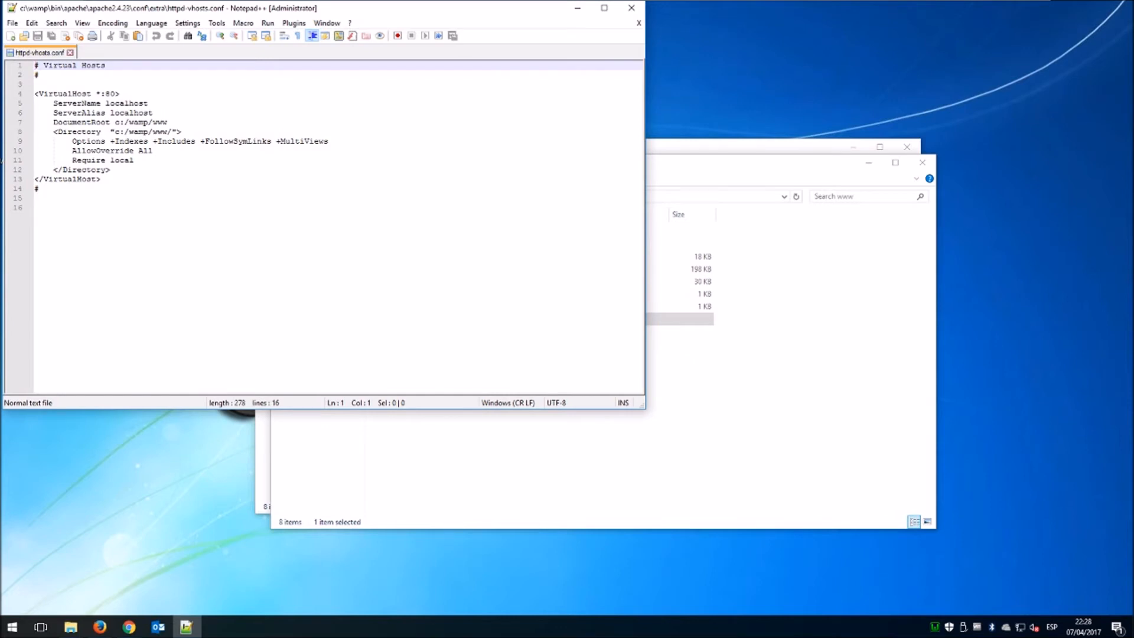
Change 'Require local' to 'Require all granted' on line 11, save the file and close Notepad++.
left_click(135, 160)
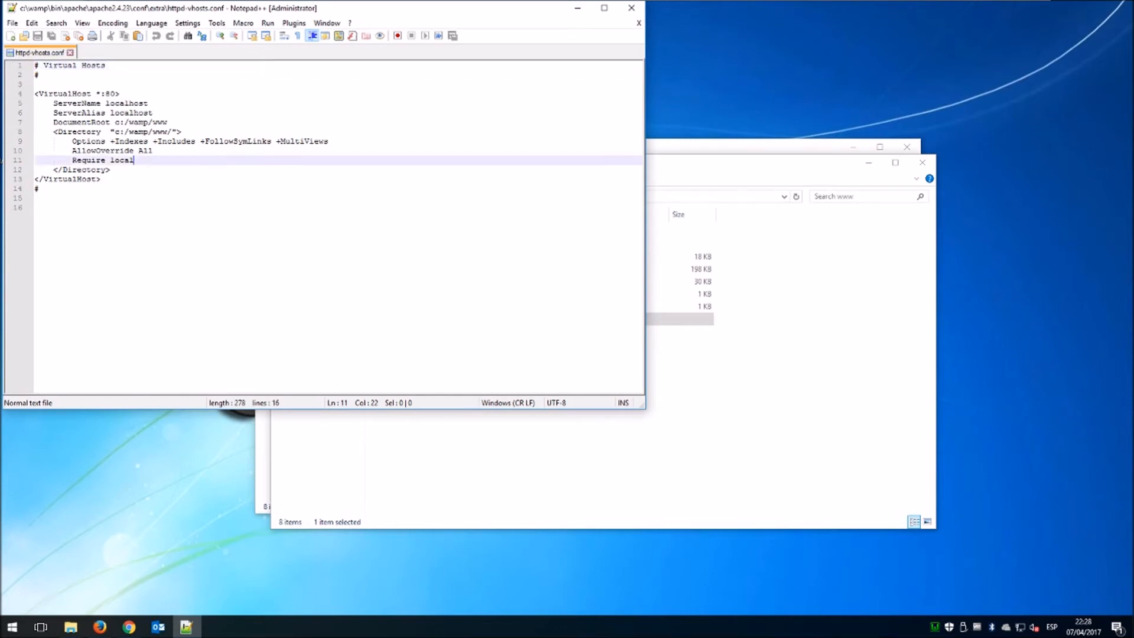
left_click_drag(110, 160, 135, 160)
type("a")
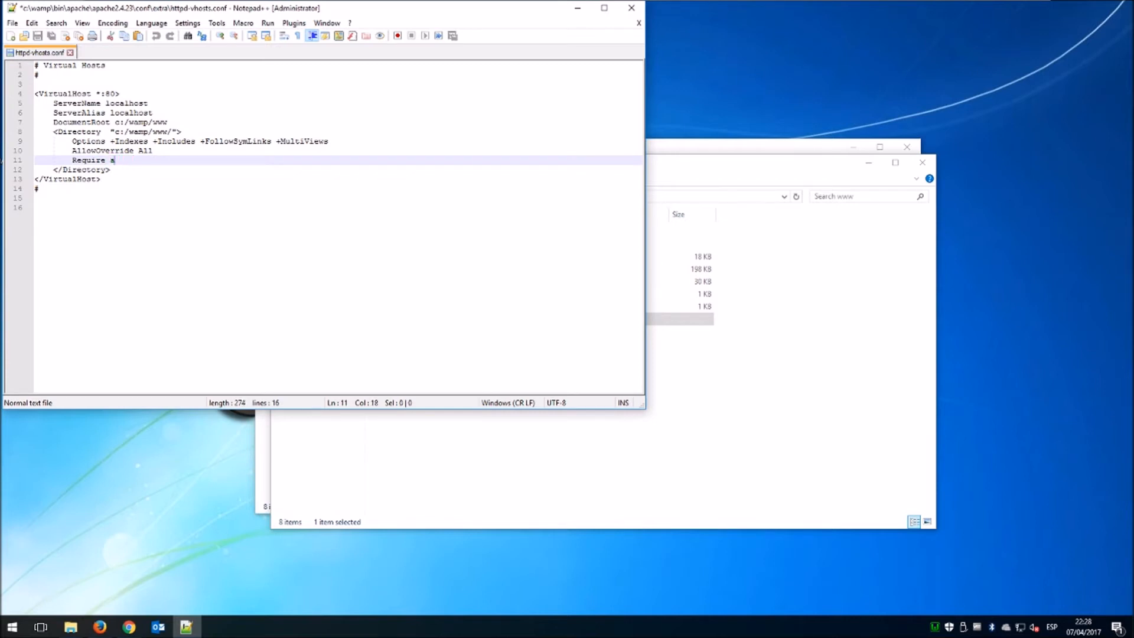
type("ll grant")
key("ctrl+shift+Left")
key("ctrl+shift+Left")
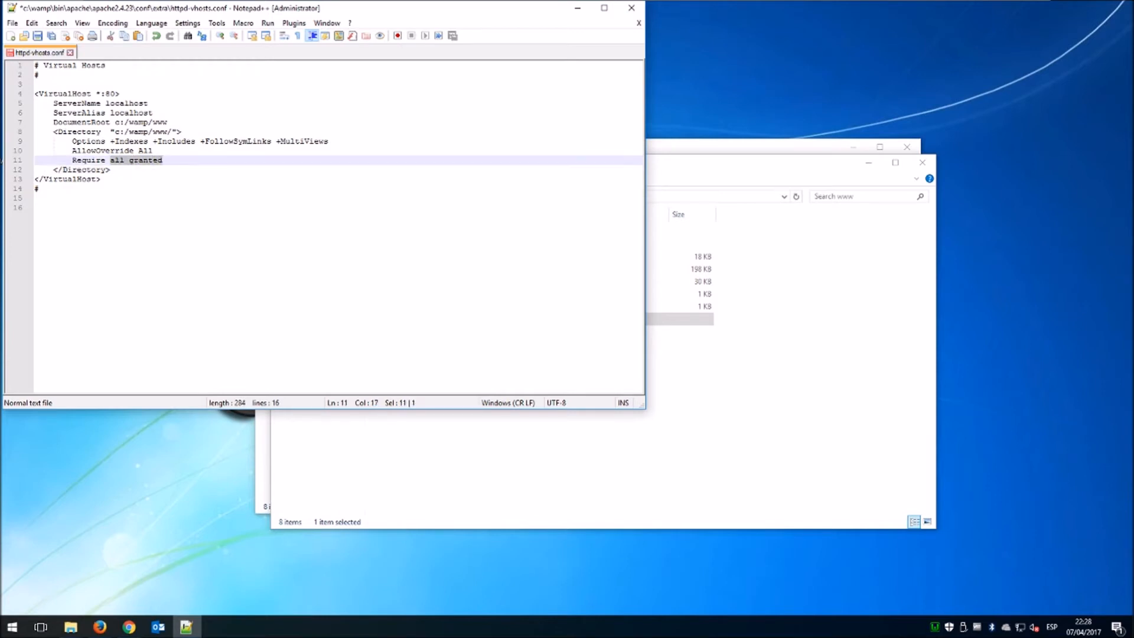
left_click(38, 36)
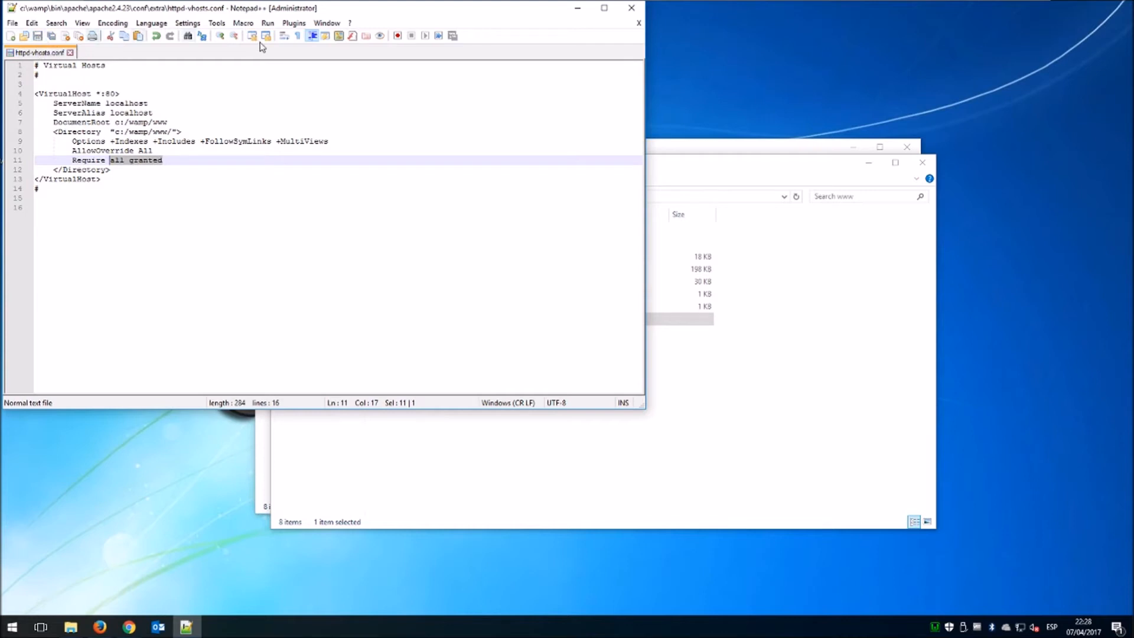
left_click(631, 8)
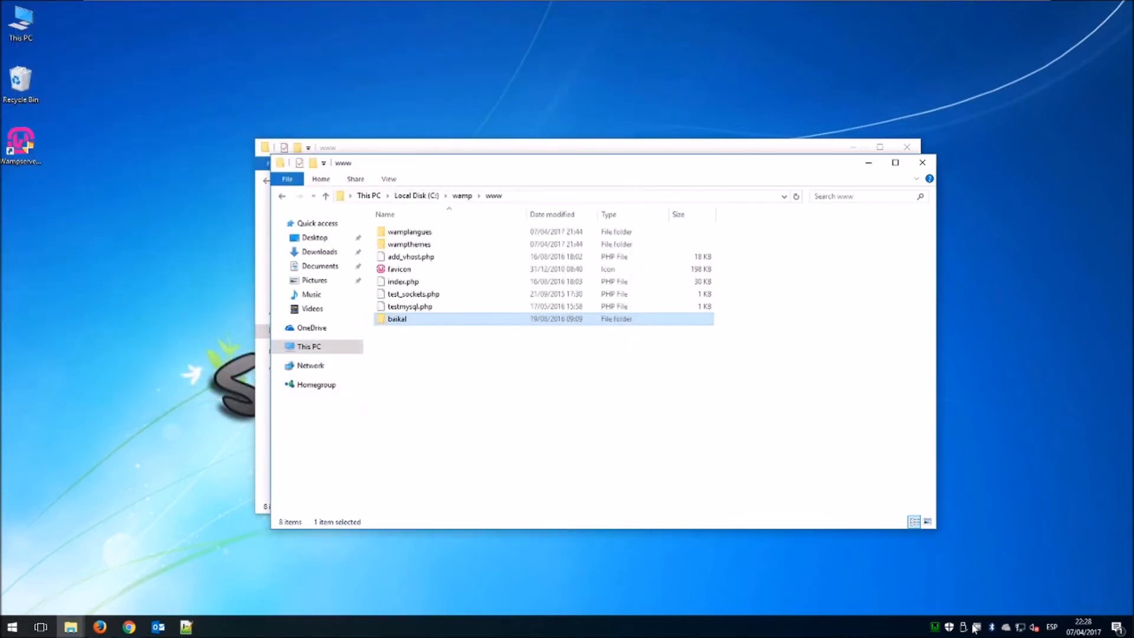
Choose Restart All Services from the WampServer tray menu.
left_click(936, 629)
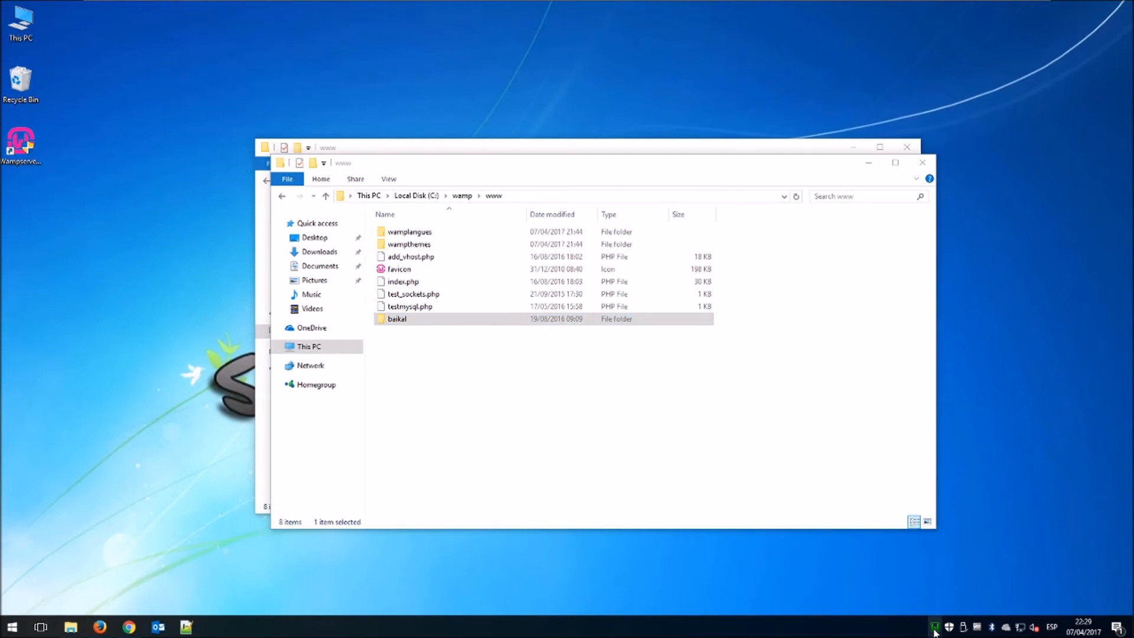
left_click(977, 614)
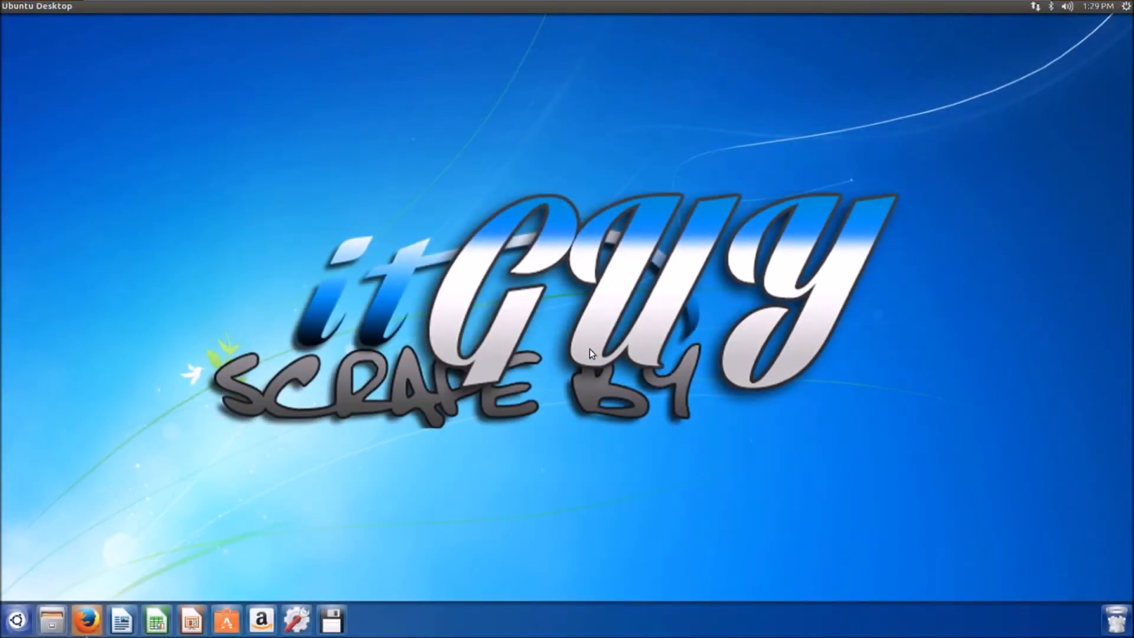
Reload the server page in Ubuntu's Firefox, try the baikal project link, and go back.
left_click(87, 620)
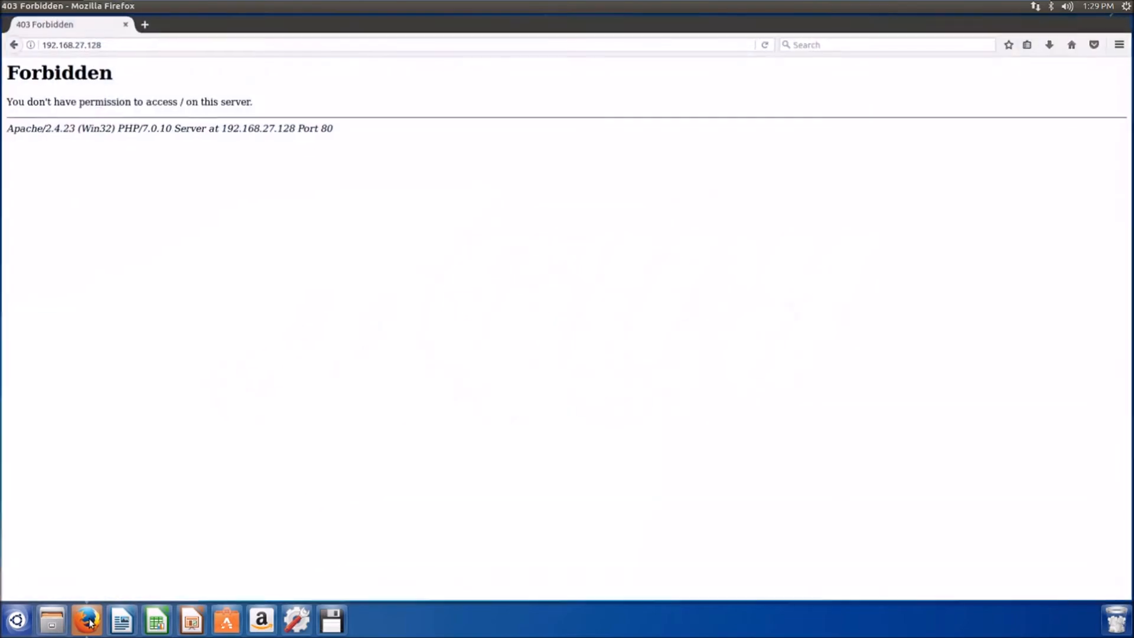
left_click(133, 43)
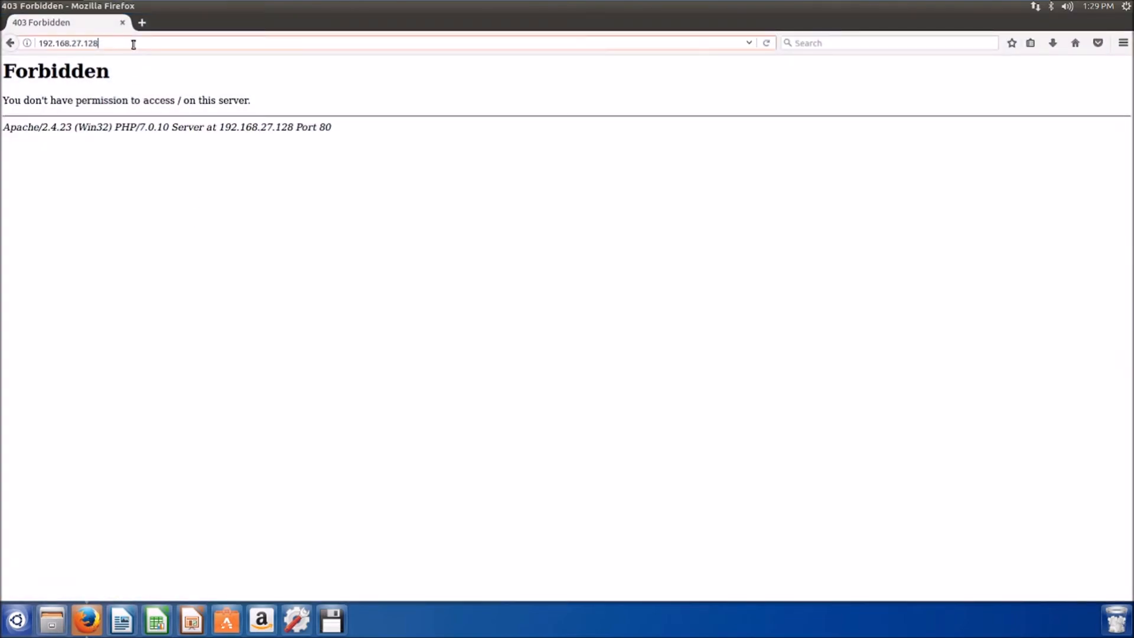
key("Return")
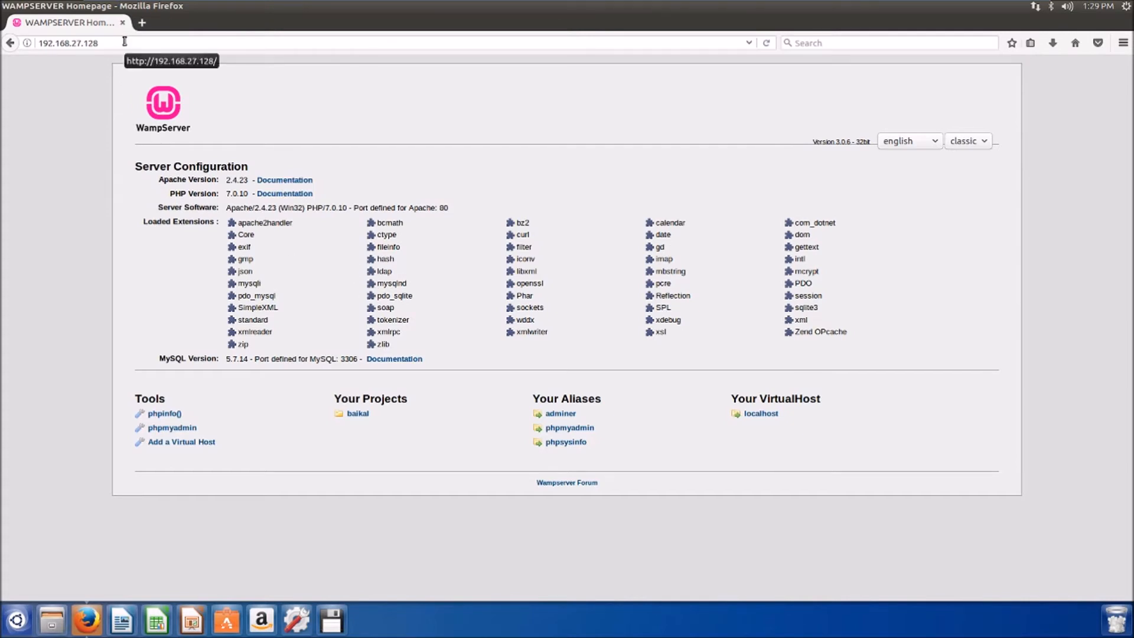
left_click(358, 414)
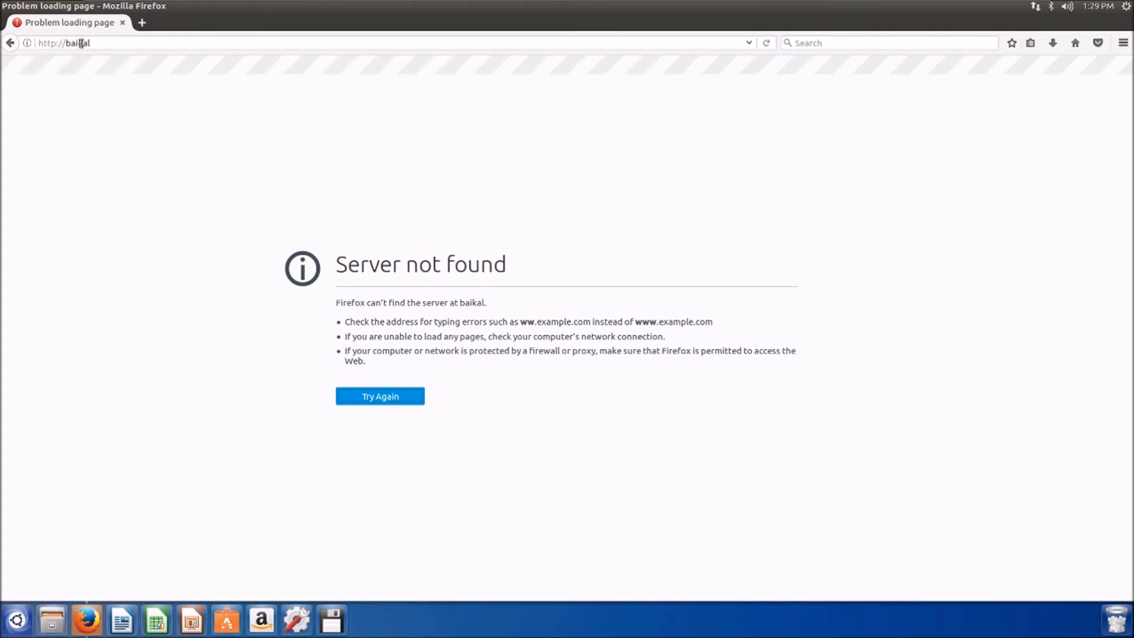
left_click(11, 43)
Load the server's /baikal folder and open html/ to see 'Baïkal is running alright.'.
left_click(135, 43)
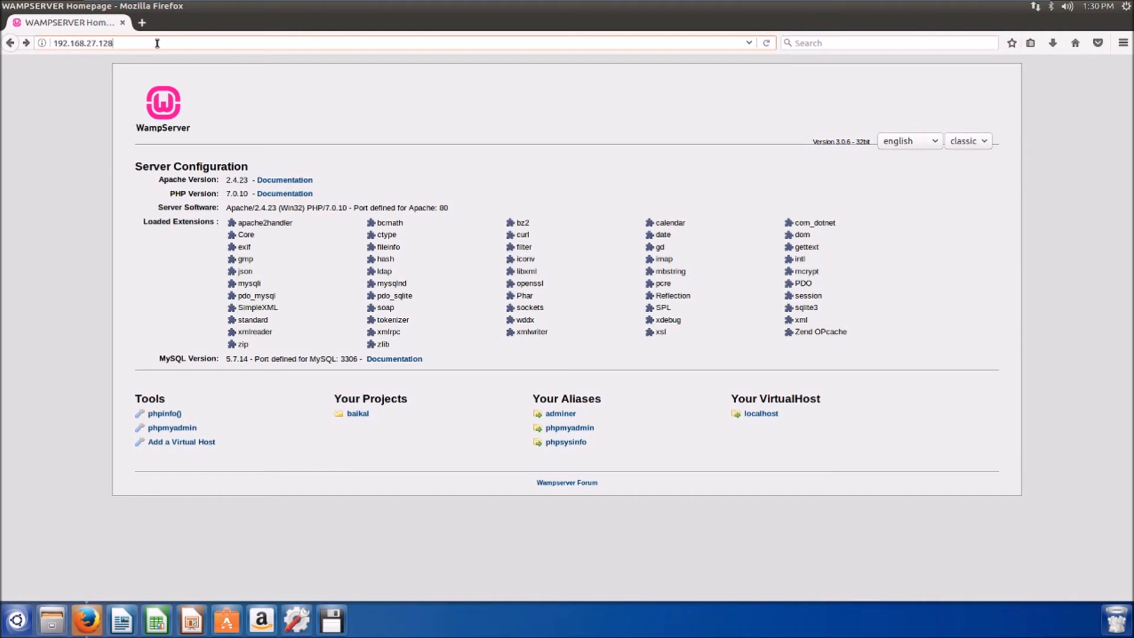
type("/baik")
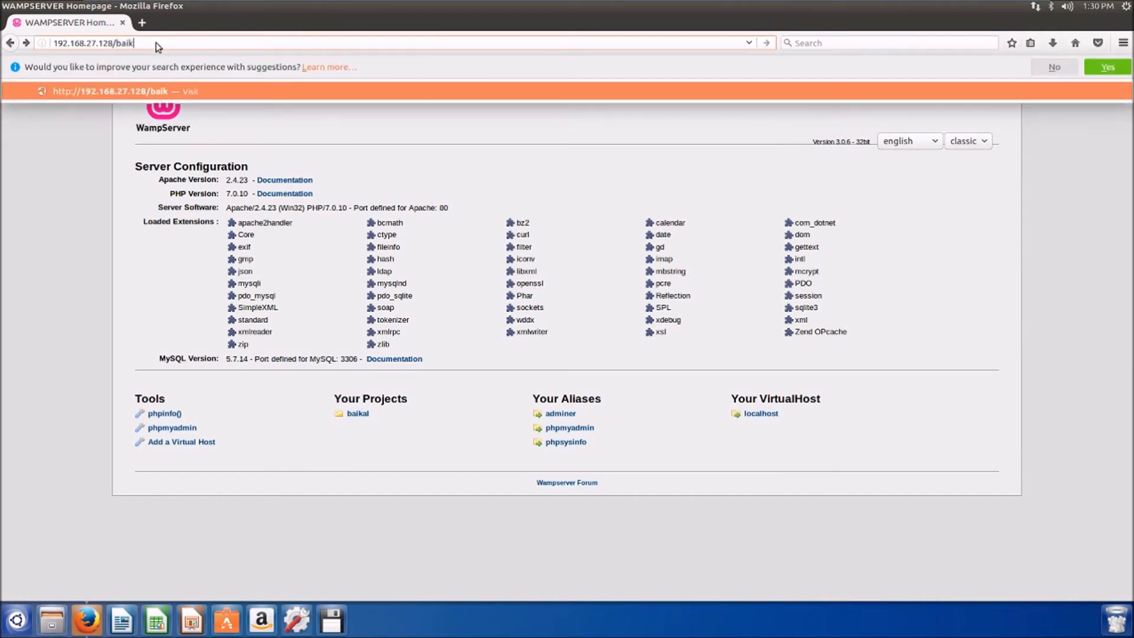
type("al")
key("Return")
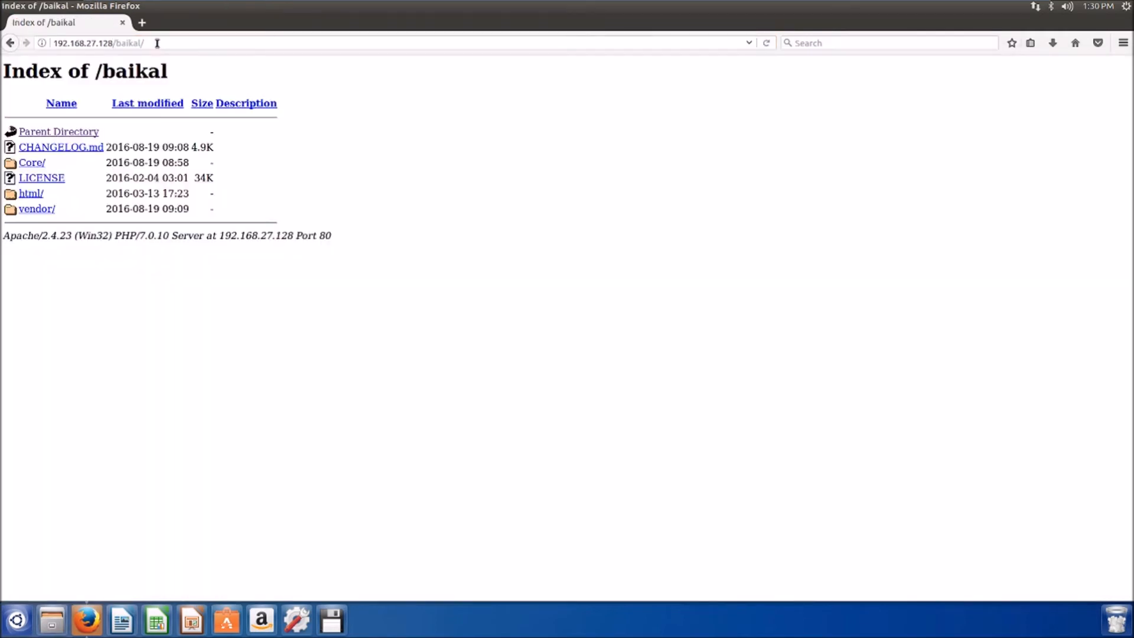
left_click(39, 197)
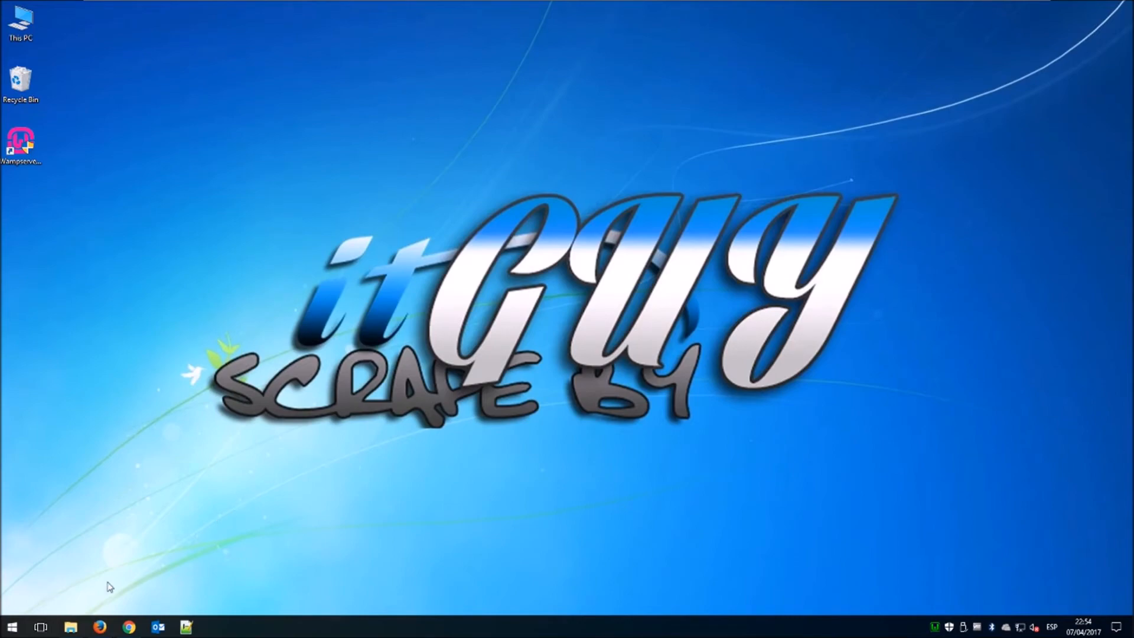
In Users and resources, add a user with username testuser and display name 'This is a Test User'.
left_click(99, 627)
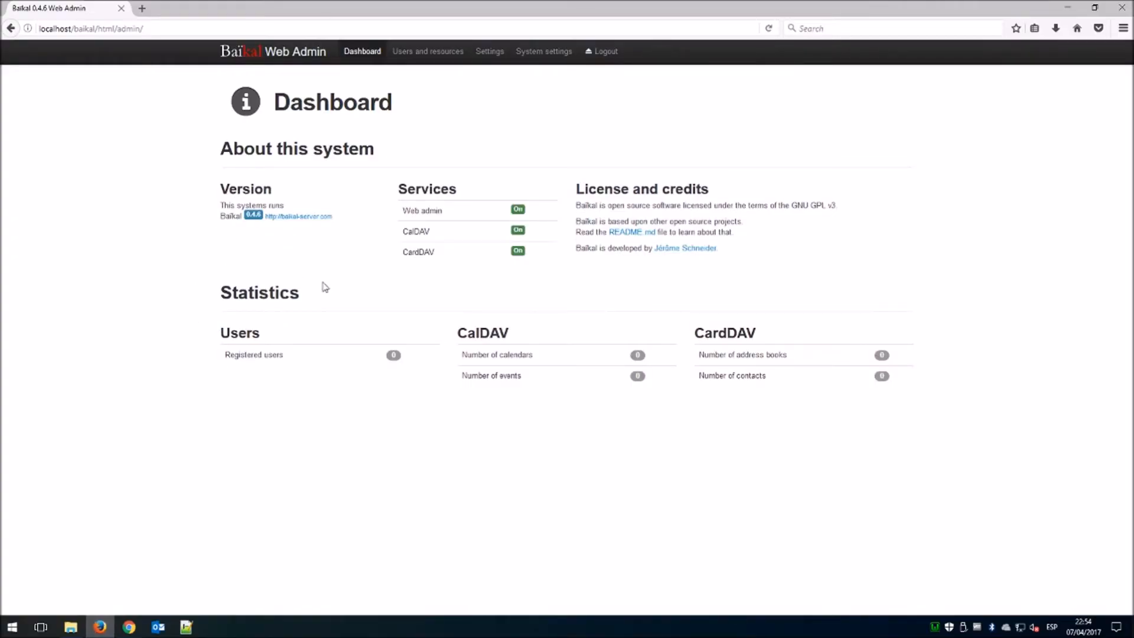
left_click(418, 54)
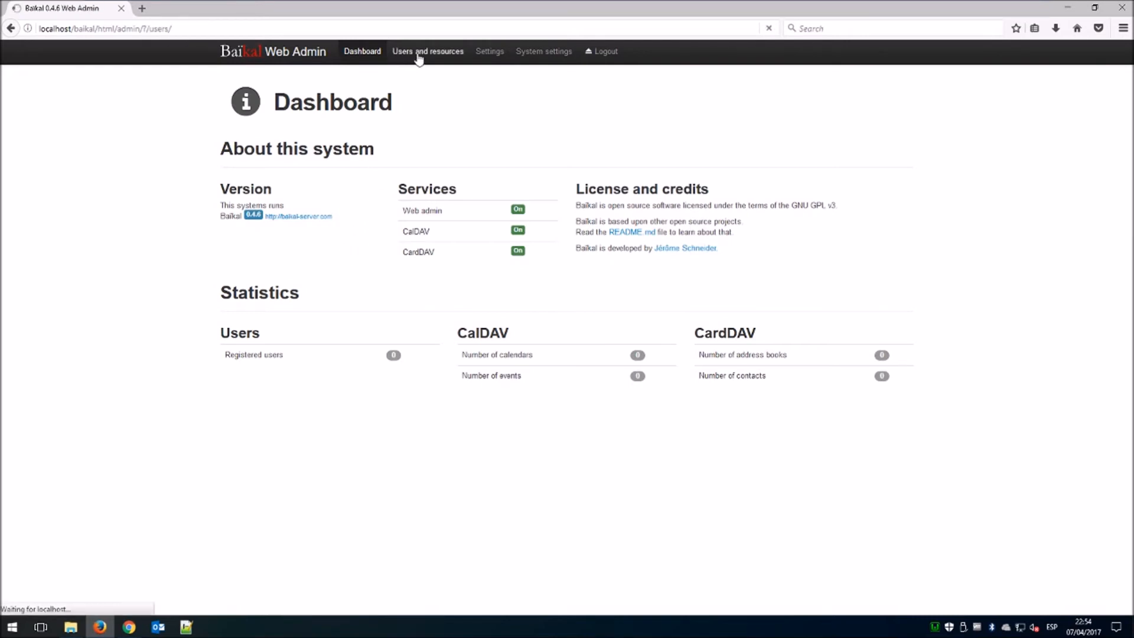
left_click(886, 144)
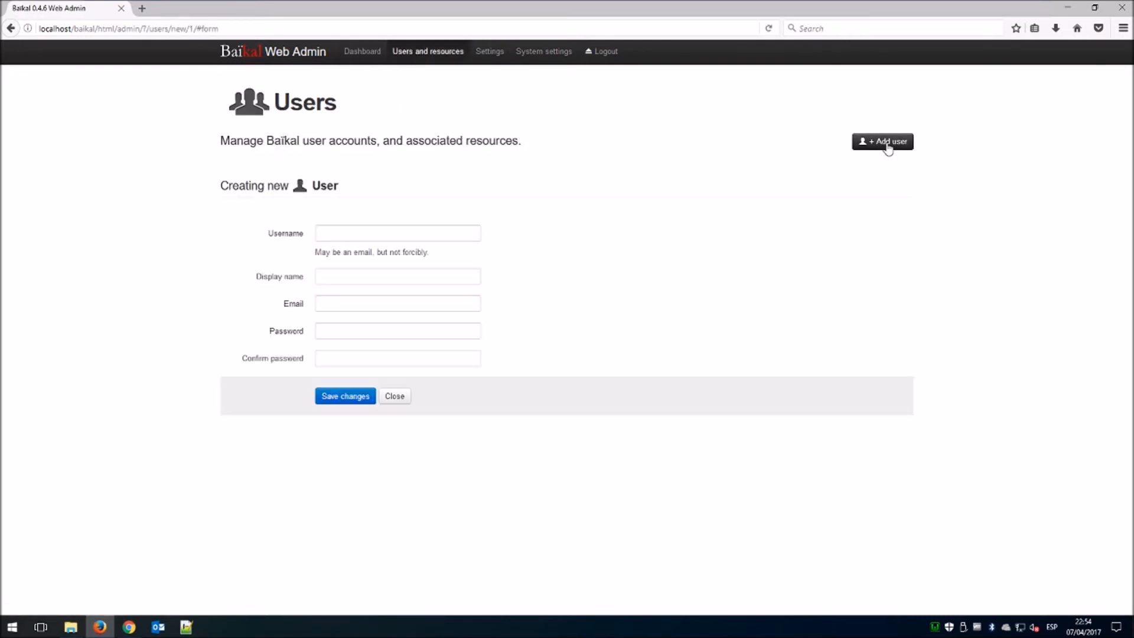
left_click(446, 234)
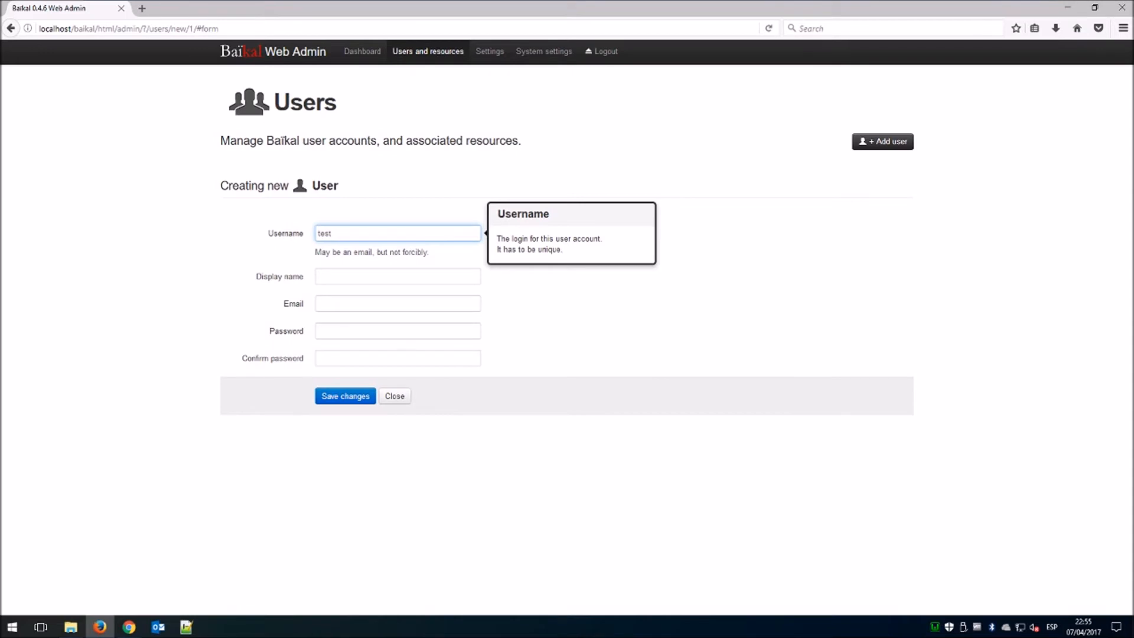
type("testuser")
key("Tab")
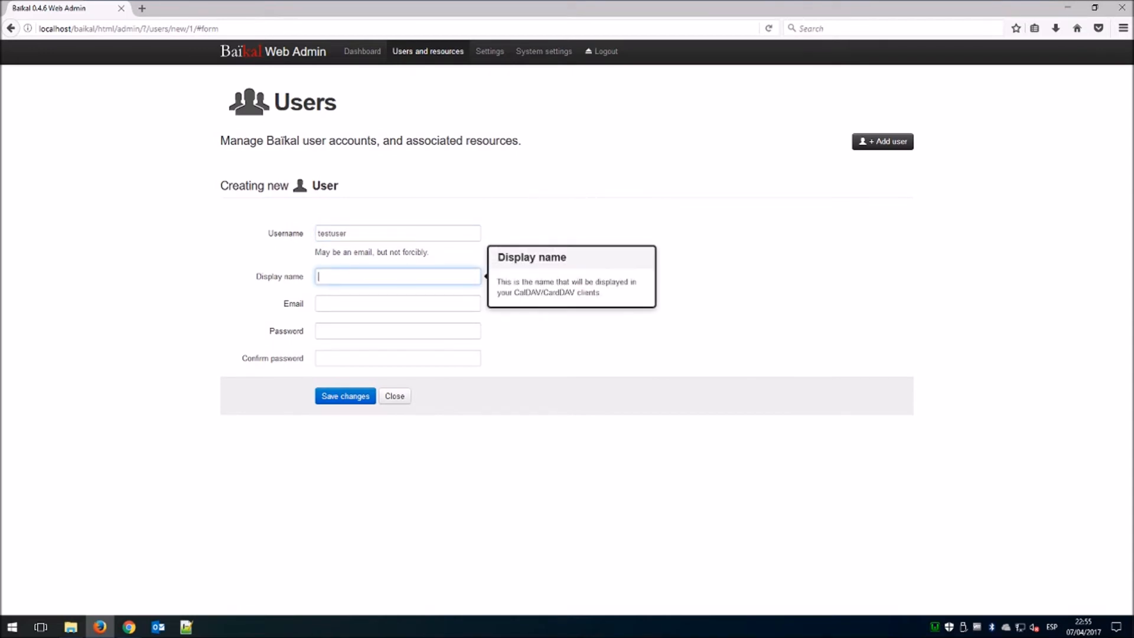
type("Thius")
type("User")
Enter the user's e-mail address and a password, then confirm it.
key("Tab")
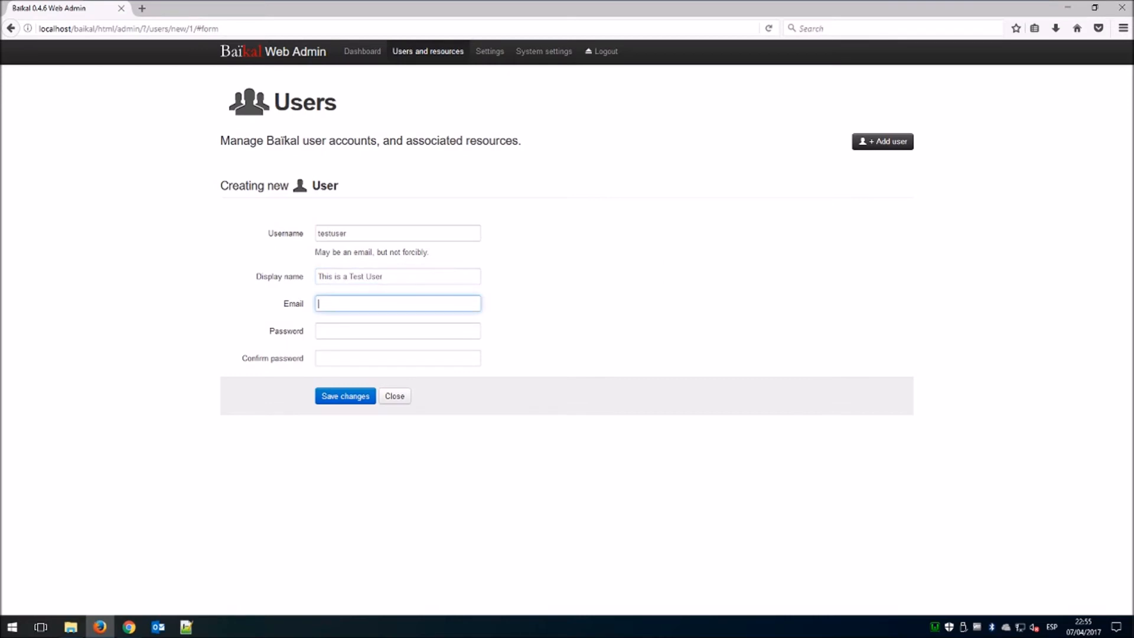
key("Tab")
type("•••••••")
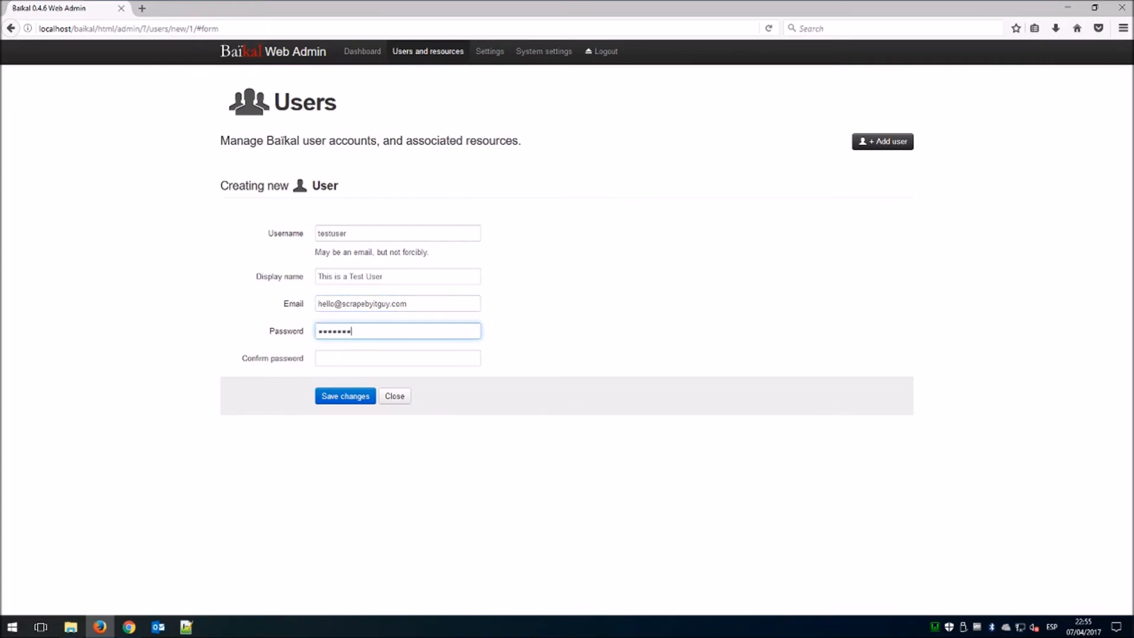
type("••")
key("Tab")
type("••••")
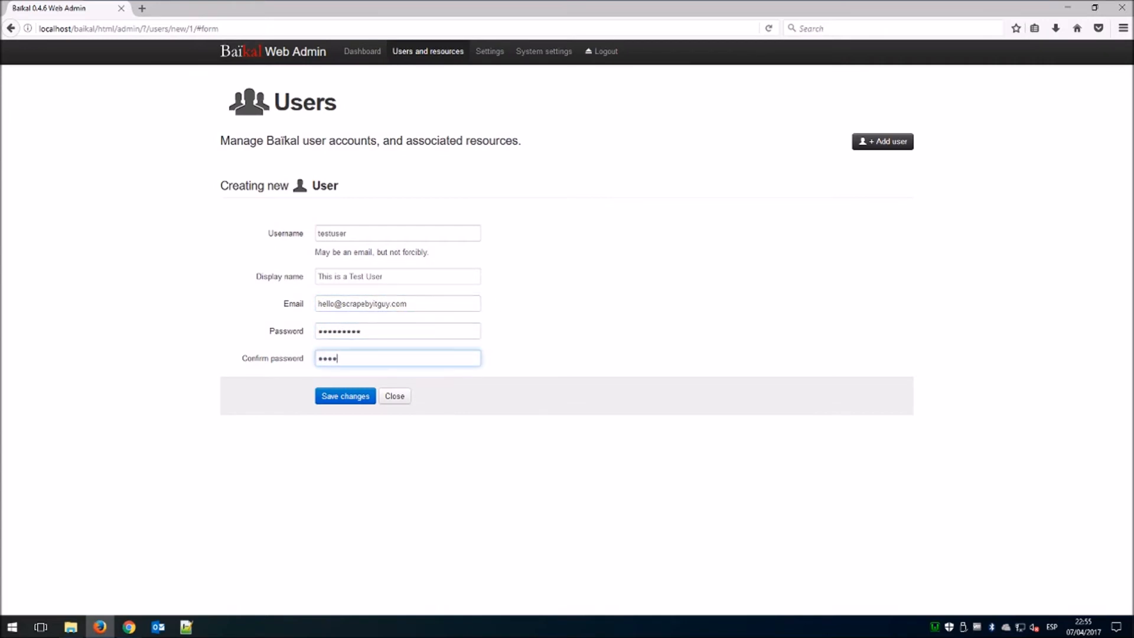
key("BackSpace")
key("BackSpace")
key("BackSpace")
type("•••••••••")
Save the testuser account and start a new address book from its Address Books list.
left_click(337, 399)
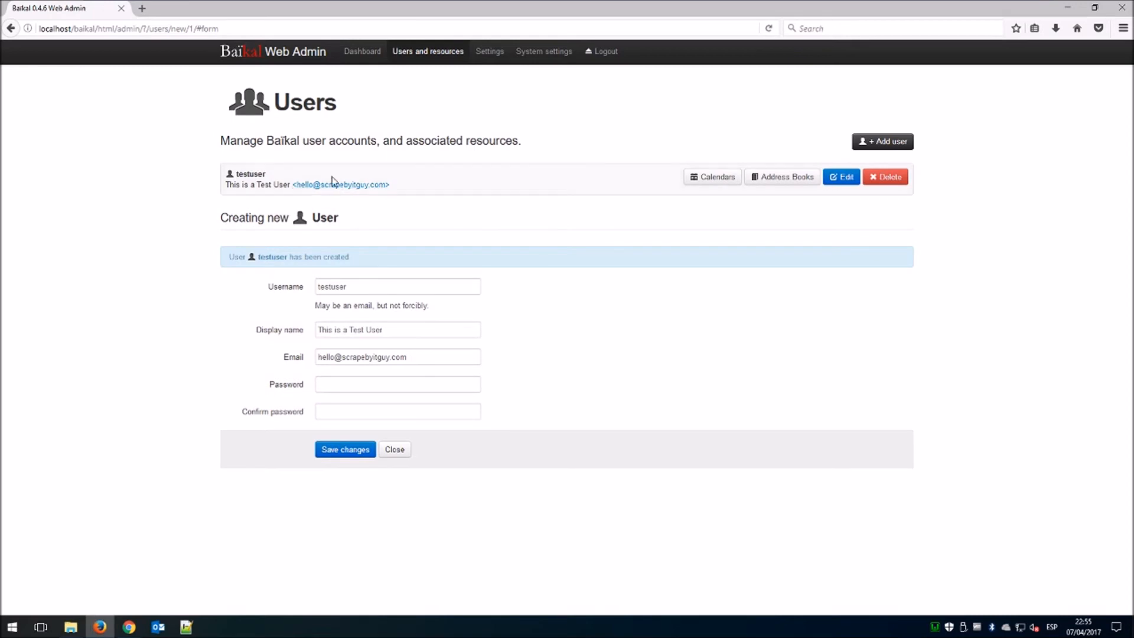
left_click(712, 178)
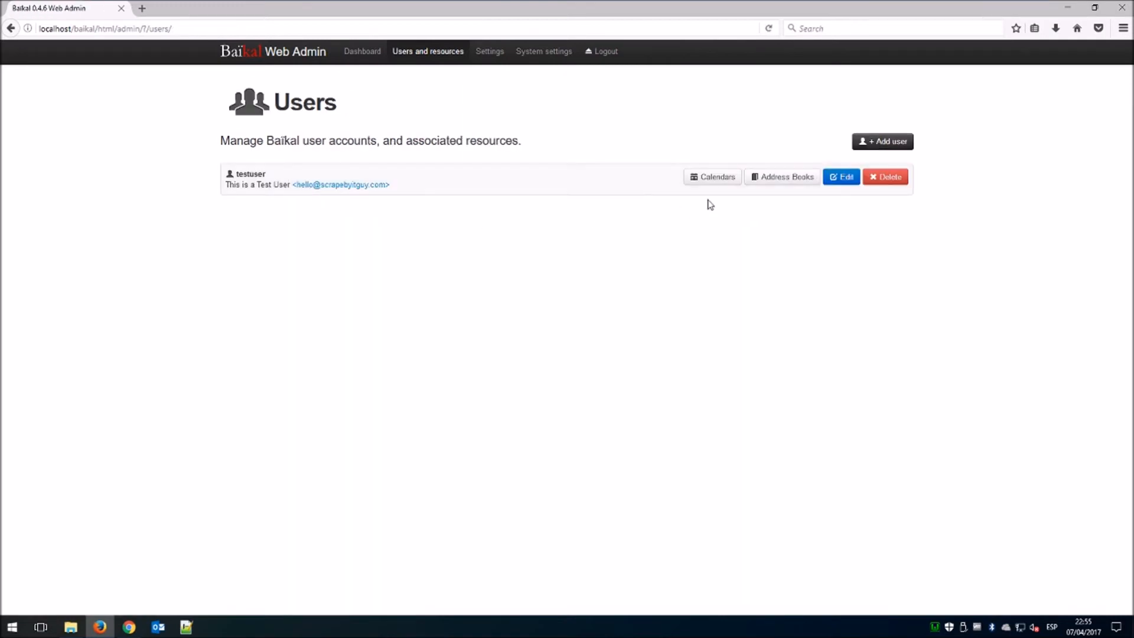
left_click(780, 177)
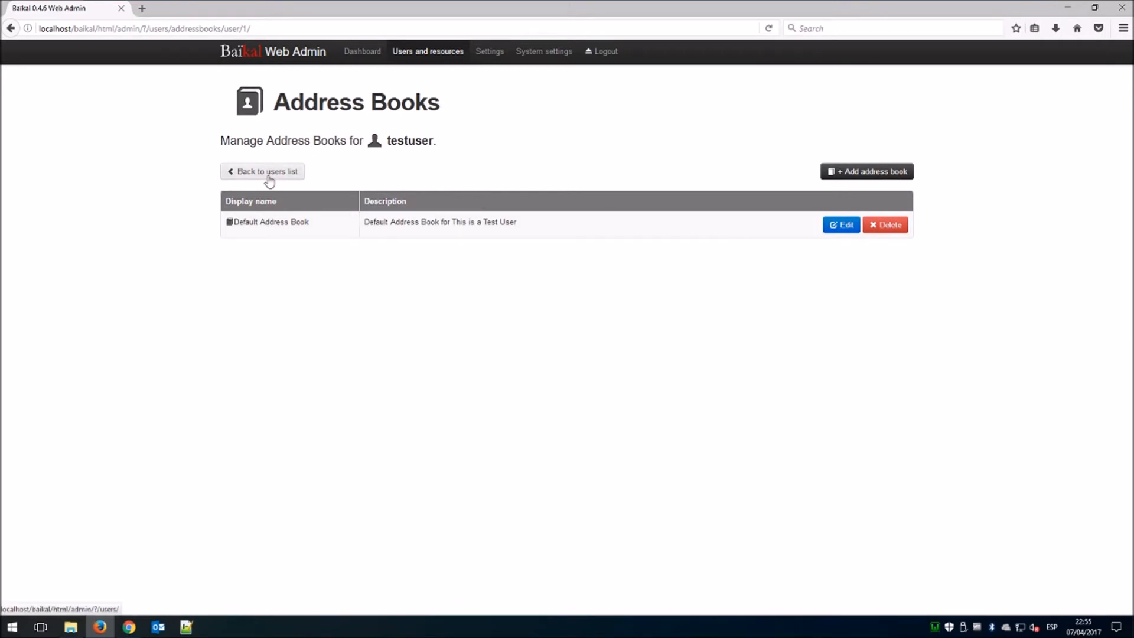
left_click(847, 181)
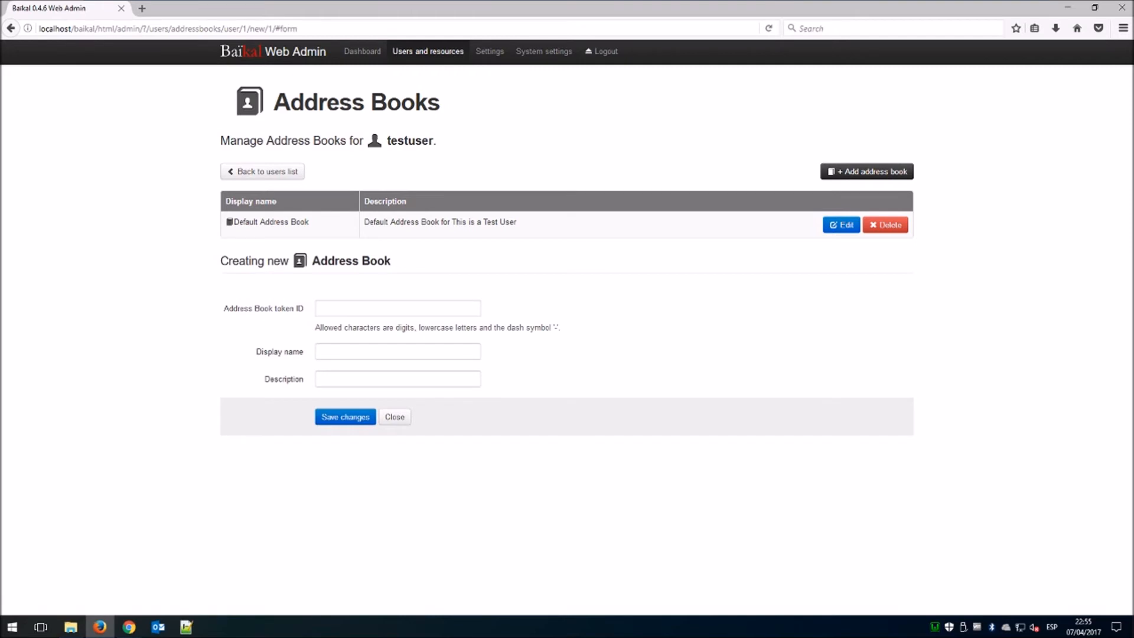
Give the new address book token ID test_address_book and display name 'This is a Test Address Book'.
left_click(366, 308)
type("test_address")
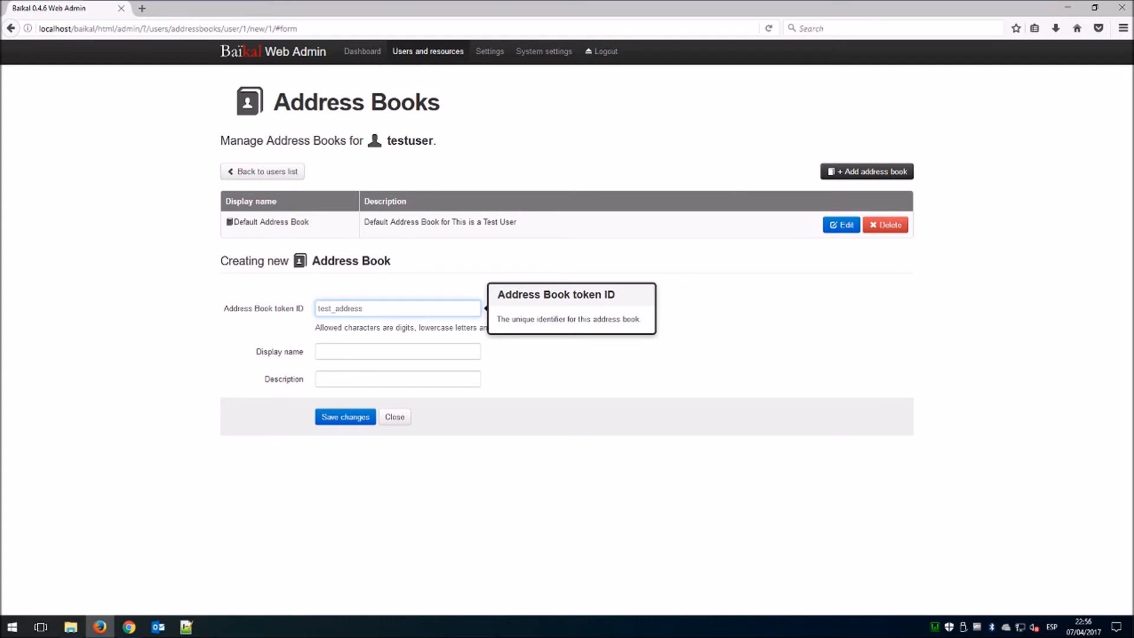
type("k")
key("Tab")
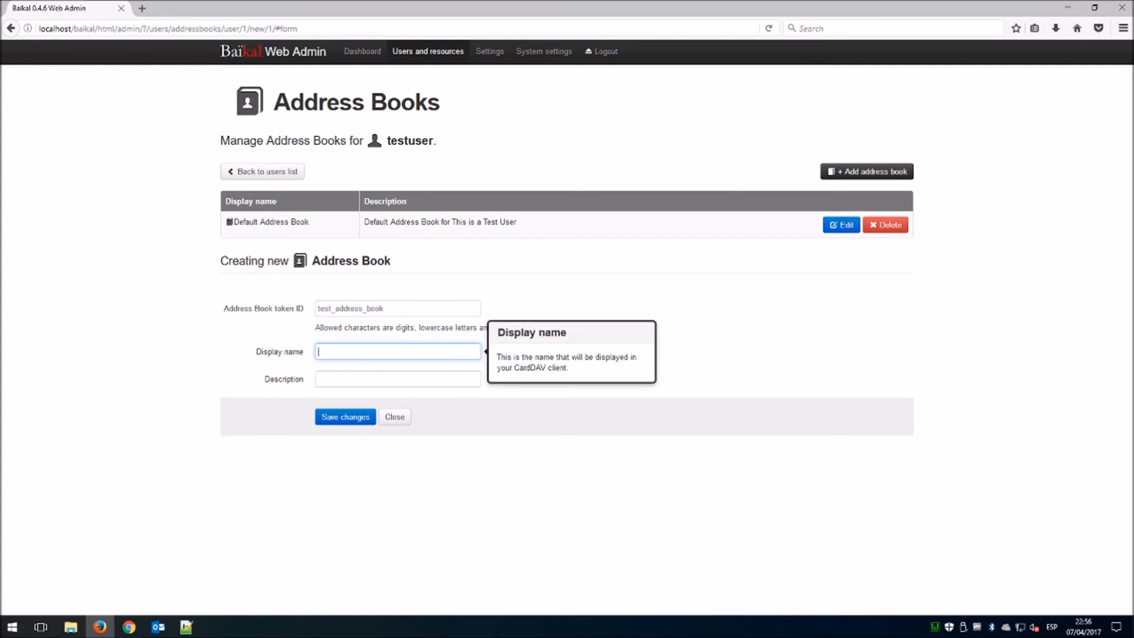
type("This is")
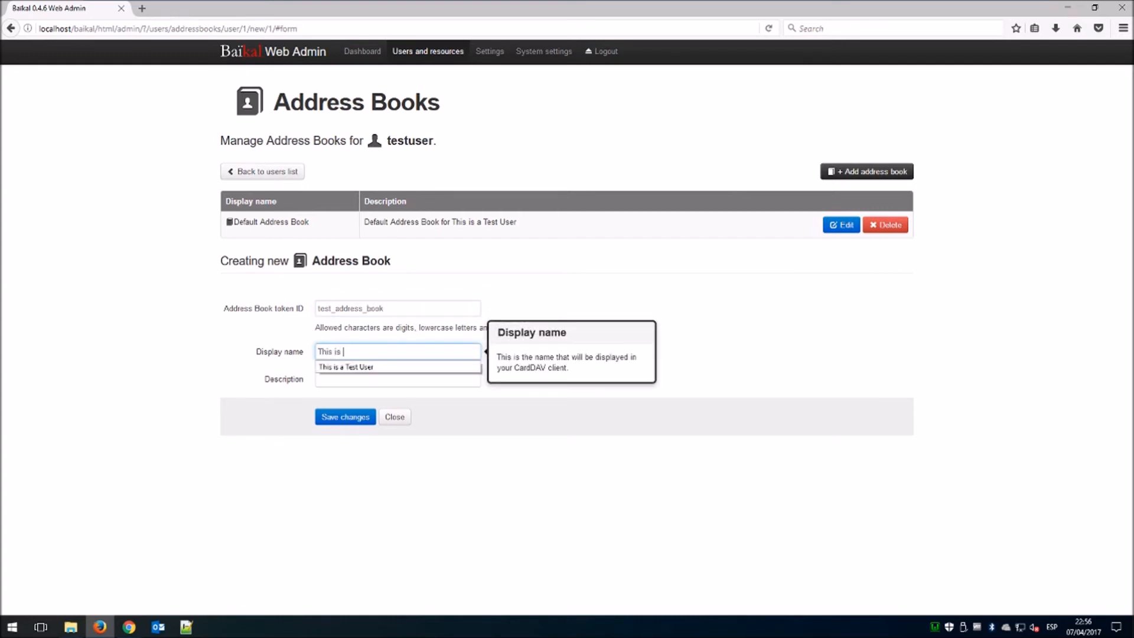
type(" a Test Ad")
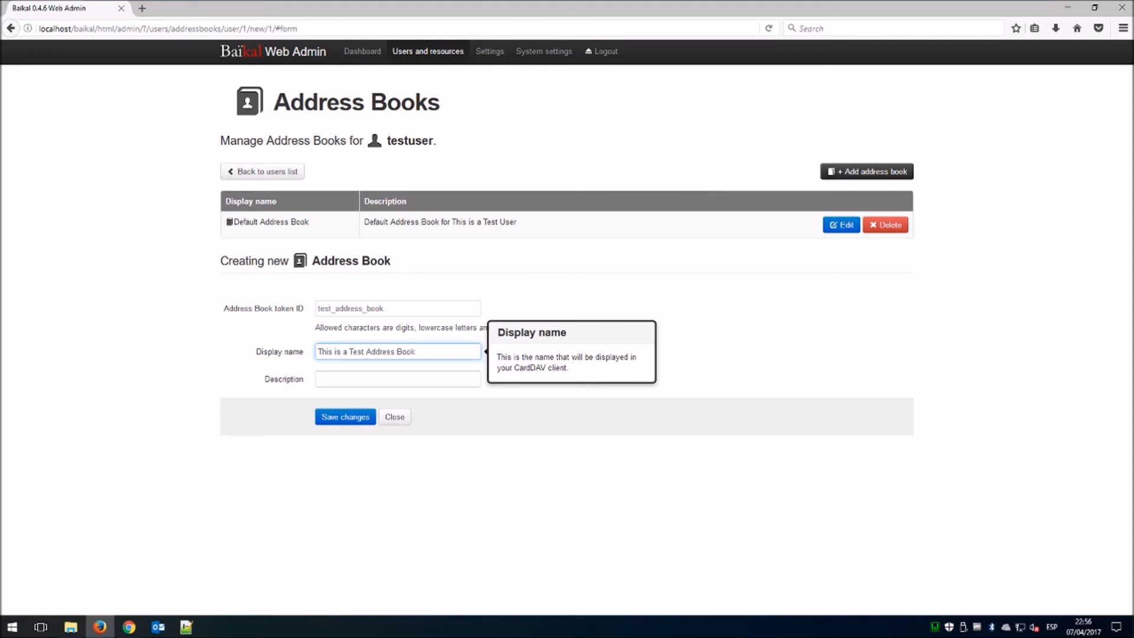
type("dress Book")
left_click(360, 417)
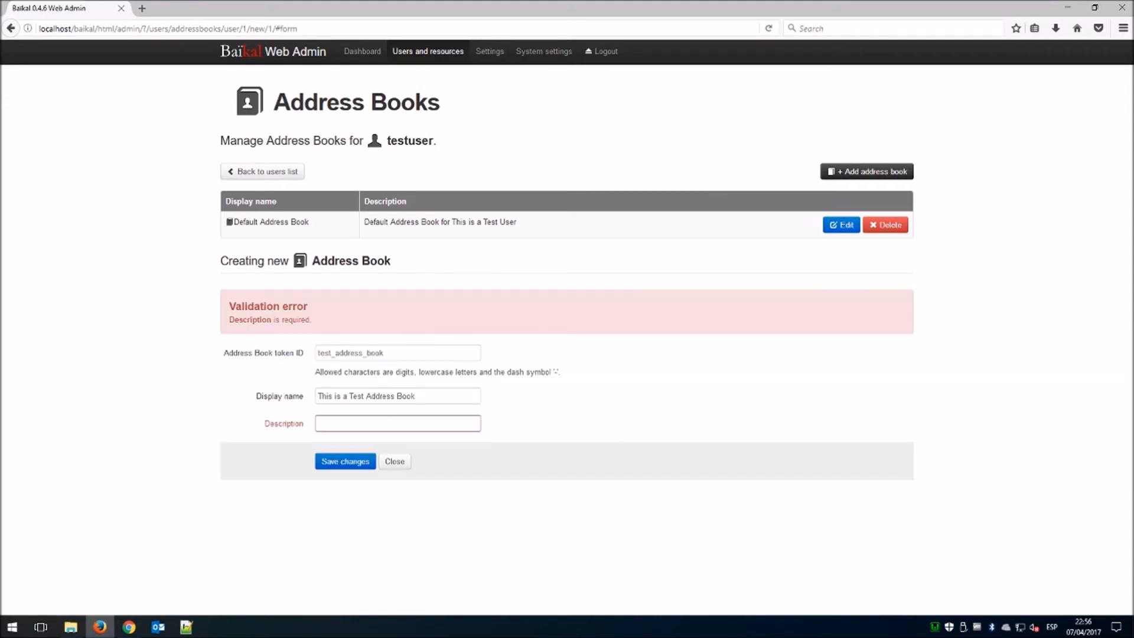
Copy the display name into the Description, save the address book, and return to the users list.
left_click_drag(426, 397, 286, 403)
key("ctrl+c")
left_click(343, 423)
key("ctrl+v")
left_click(353, 462)
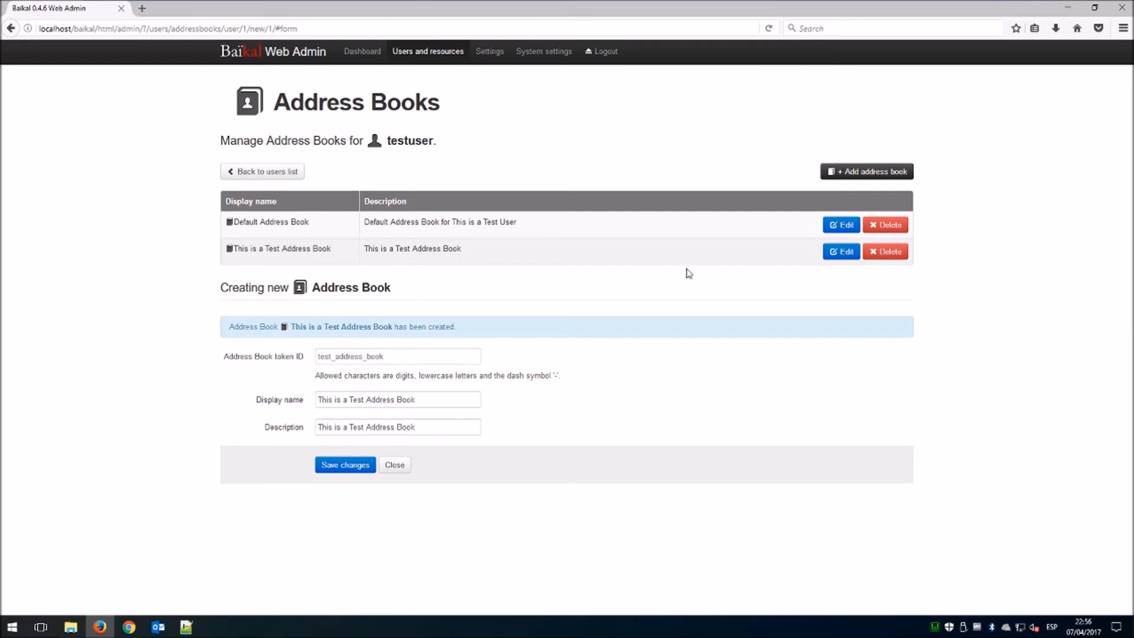
left_click(292, 172)
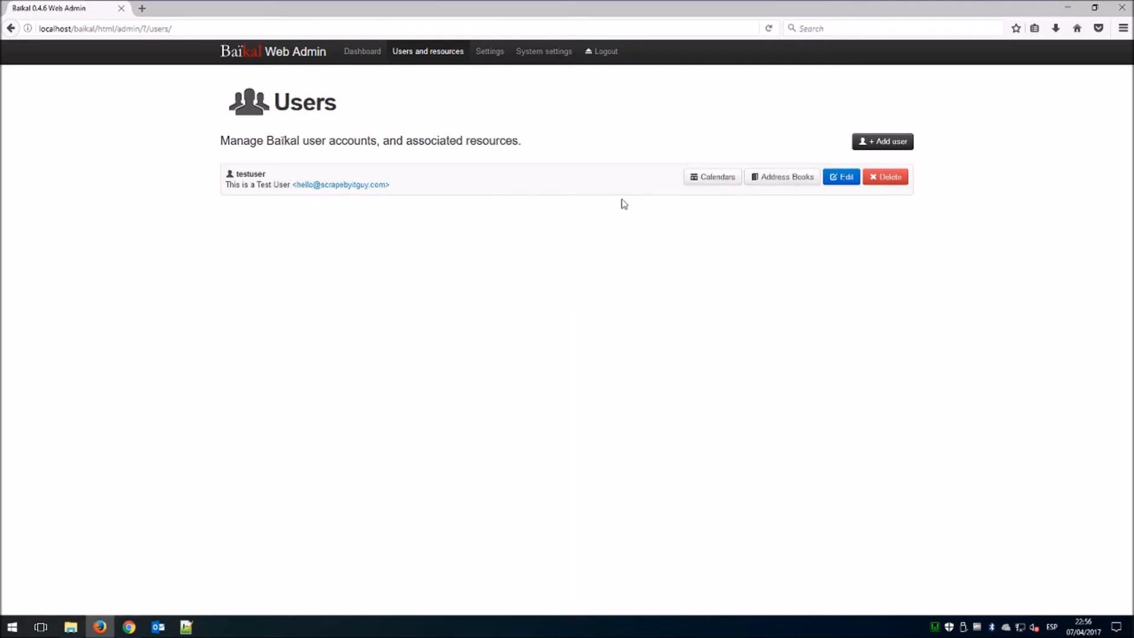
Start a new calendar for testuser with token test_calendar and name 'Test Calendar'.
left_click(716, 180)
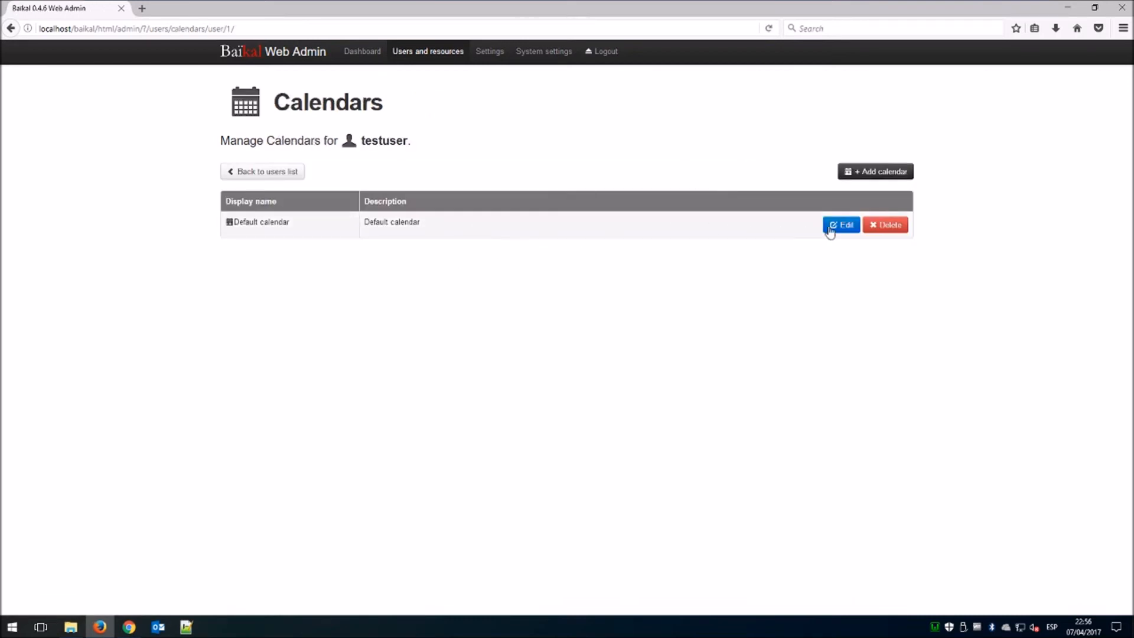
left_click(868, 172)
left_click(354, 315)
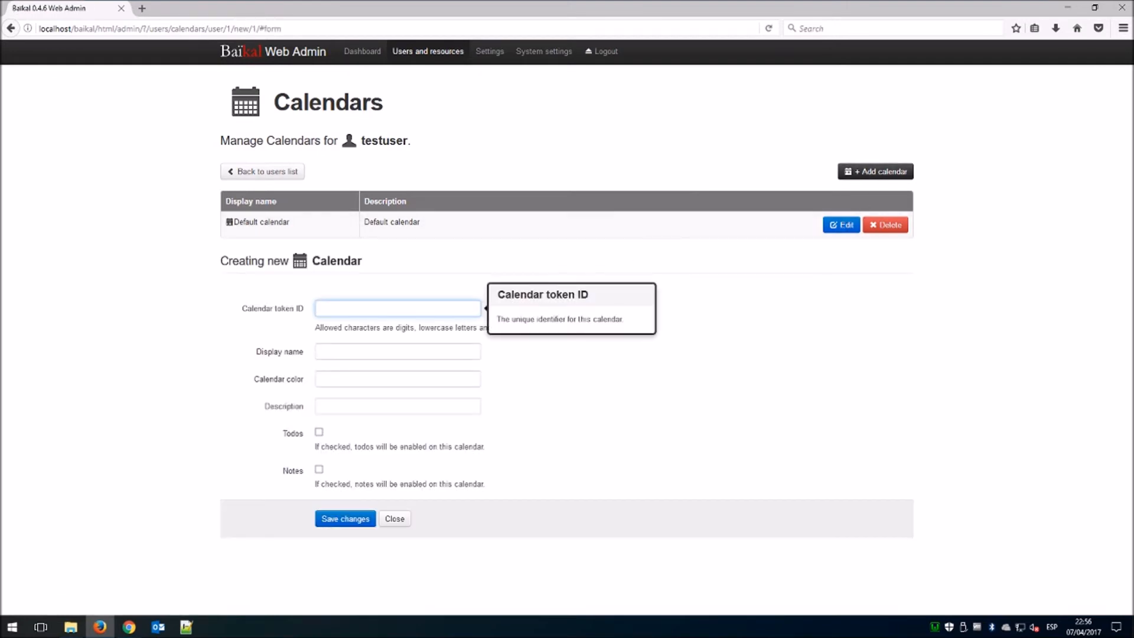
type("test_calendar")
key("Tab")
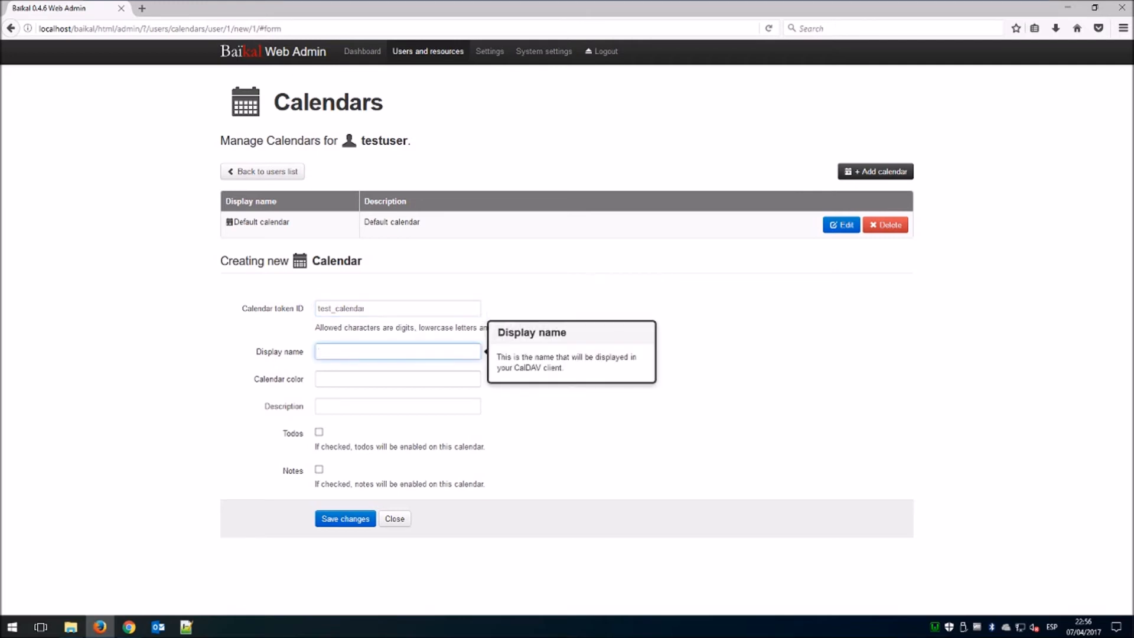
type("Test Calendar")
Describe it as 'This is a Test Calendar', enable Todos and Notes, save, and return to users.
key("Tab")
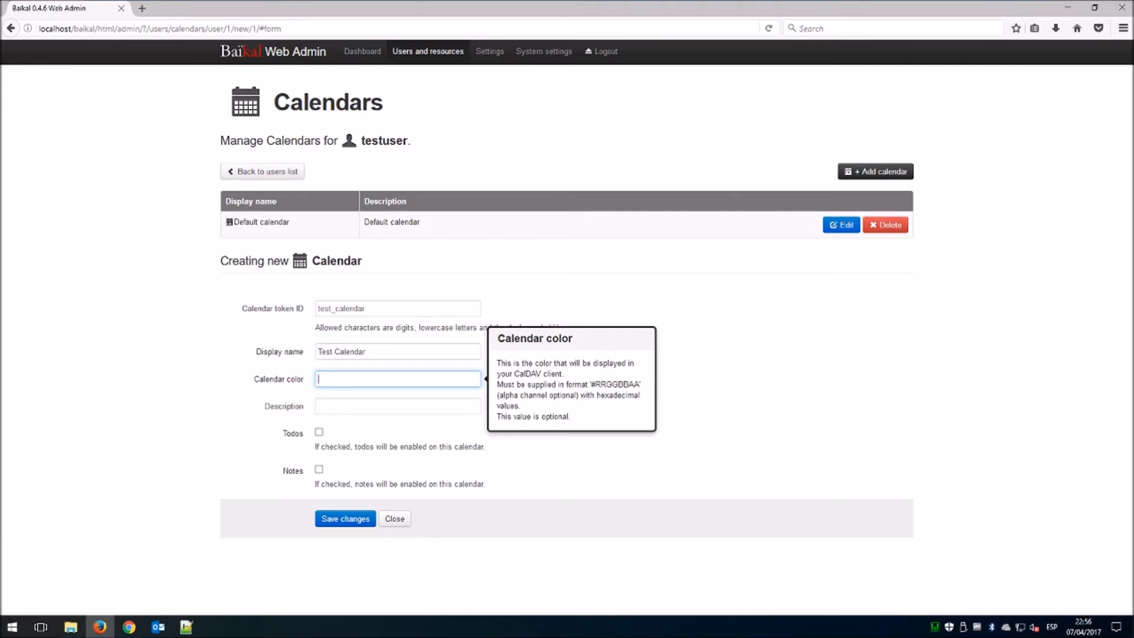
key("Tab")
type("Th")
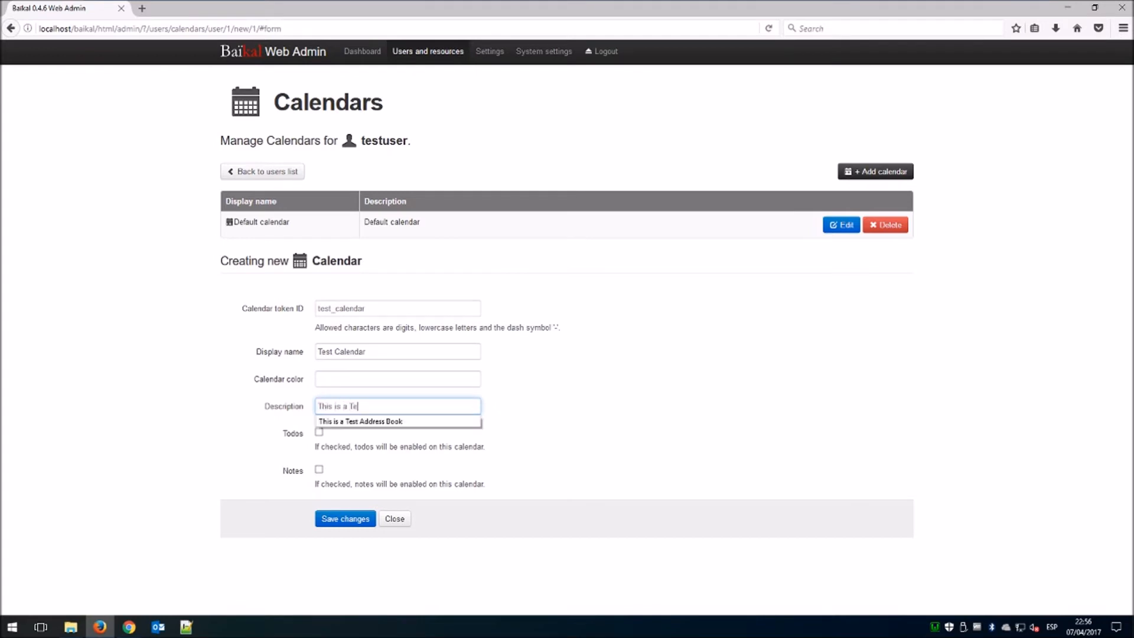
type("is is a Test Ca")
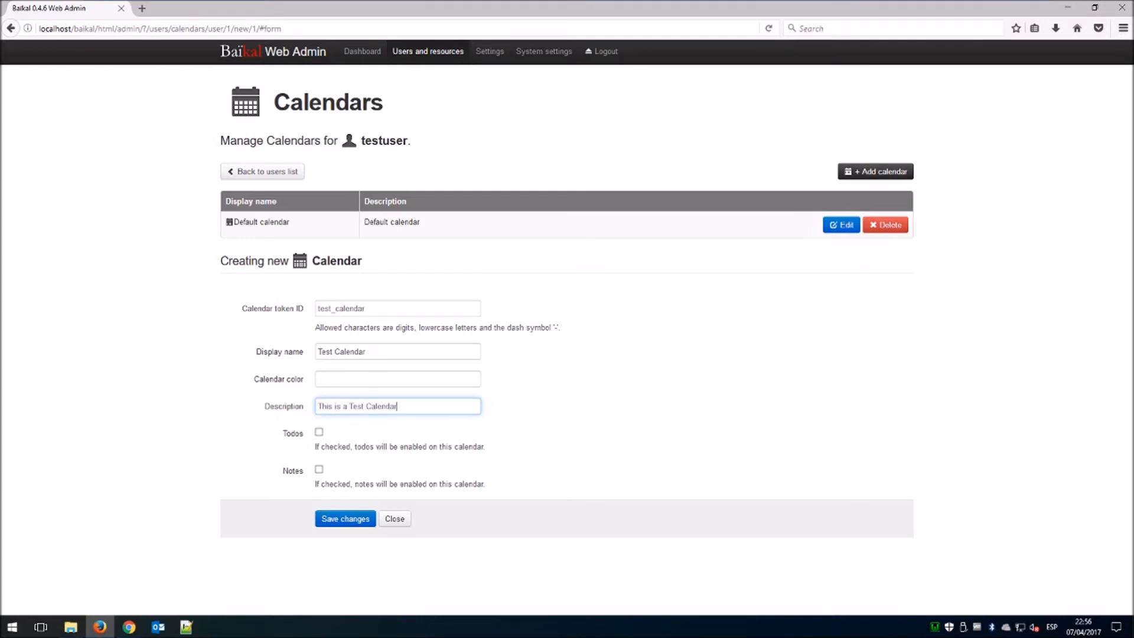
type("lendar")
left_click(319, 431)
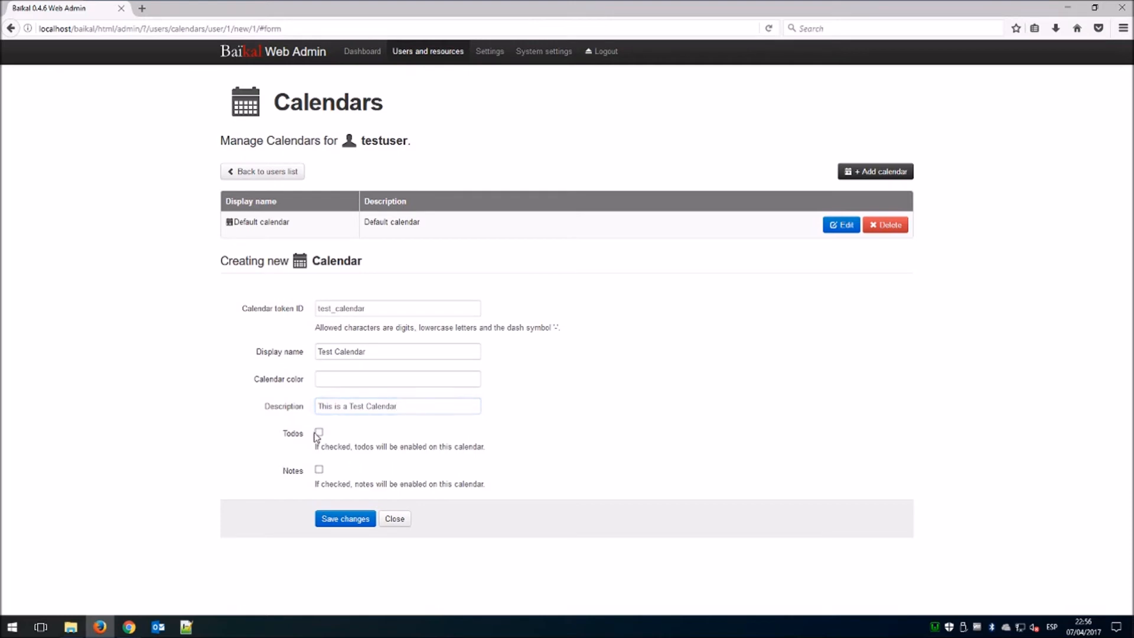
left_click(319, 469)
left_click(341, 519)
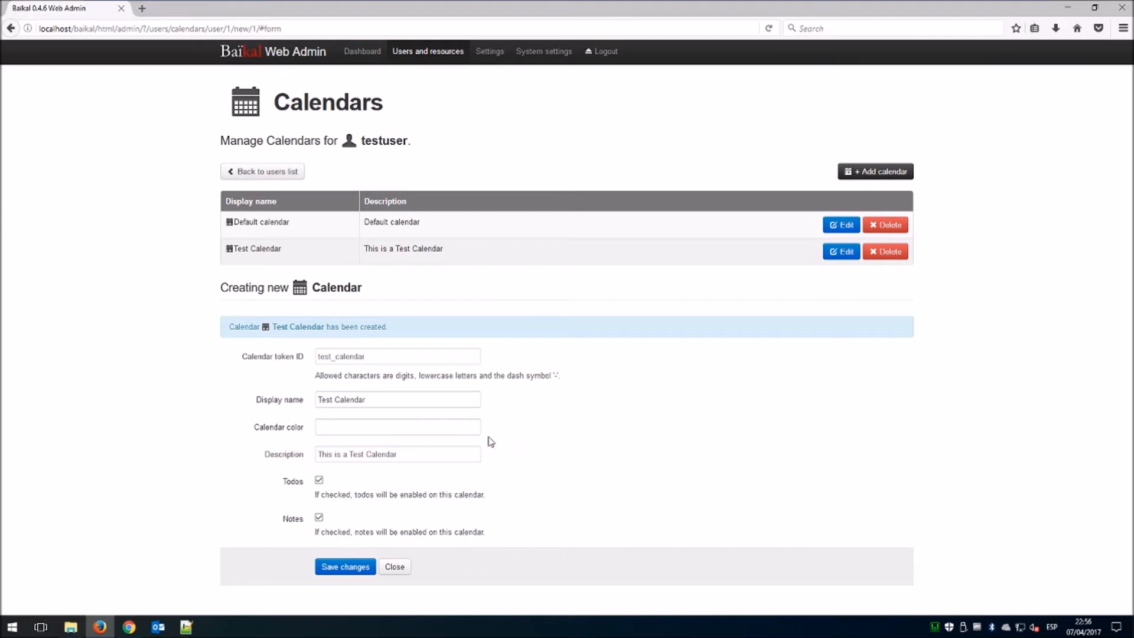
left_click(269, 175)
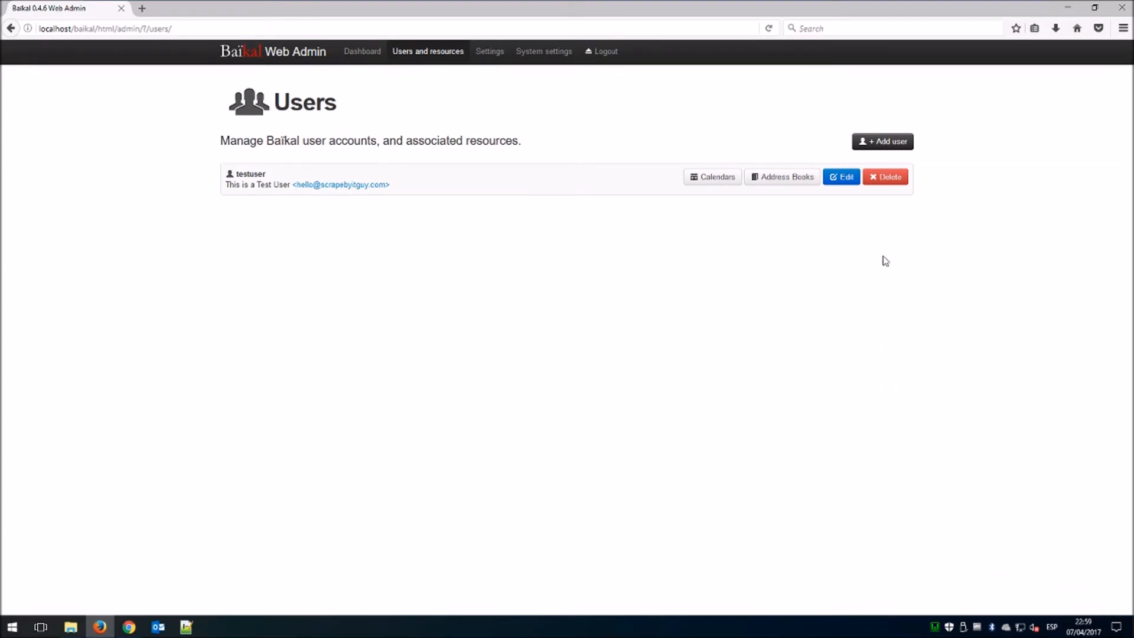
Launch Outlook, accept its security warning, then close it to leave the desktop showing.
left_click(1067, 9)
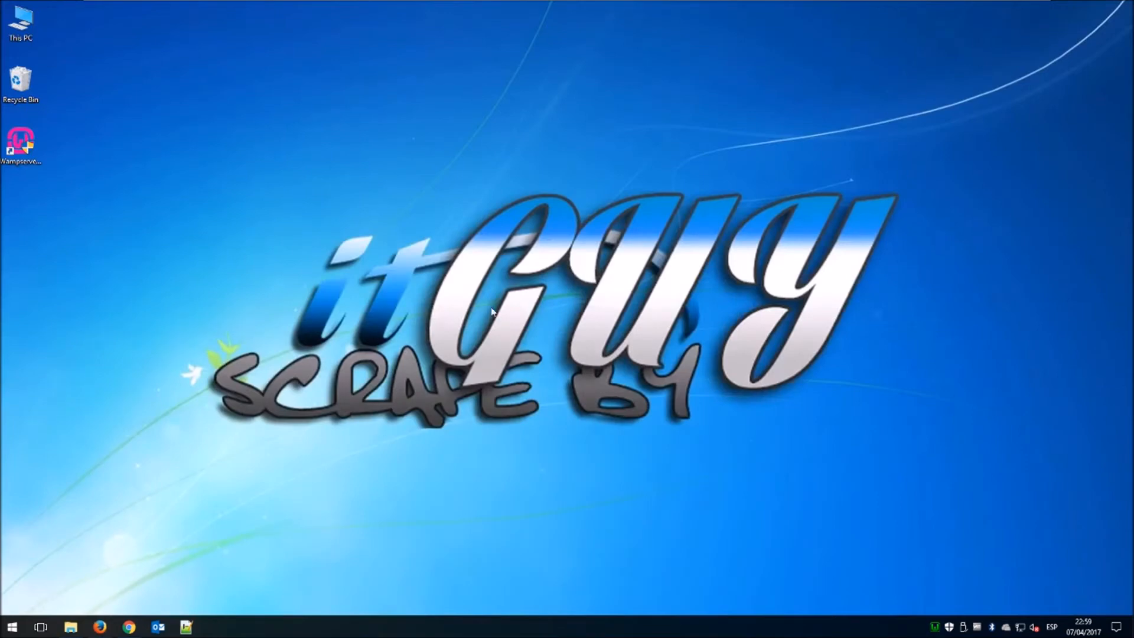
left_click(161, 626)
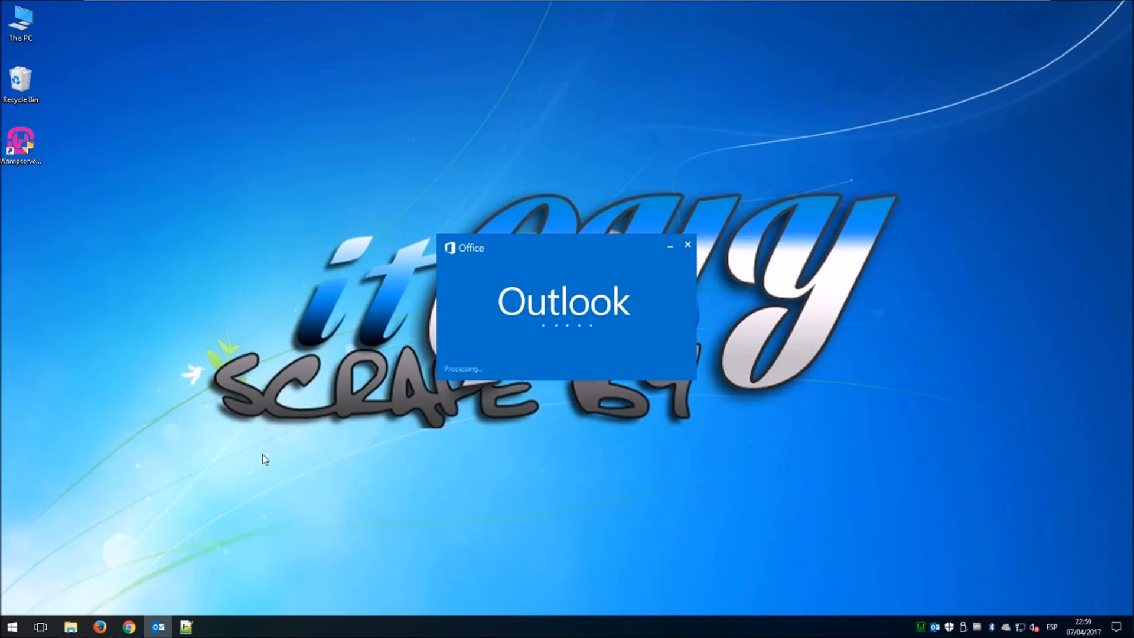
left_click(551, 355)
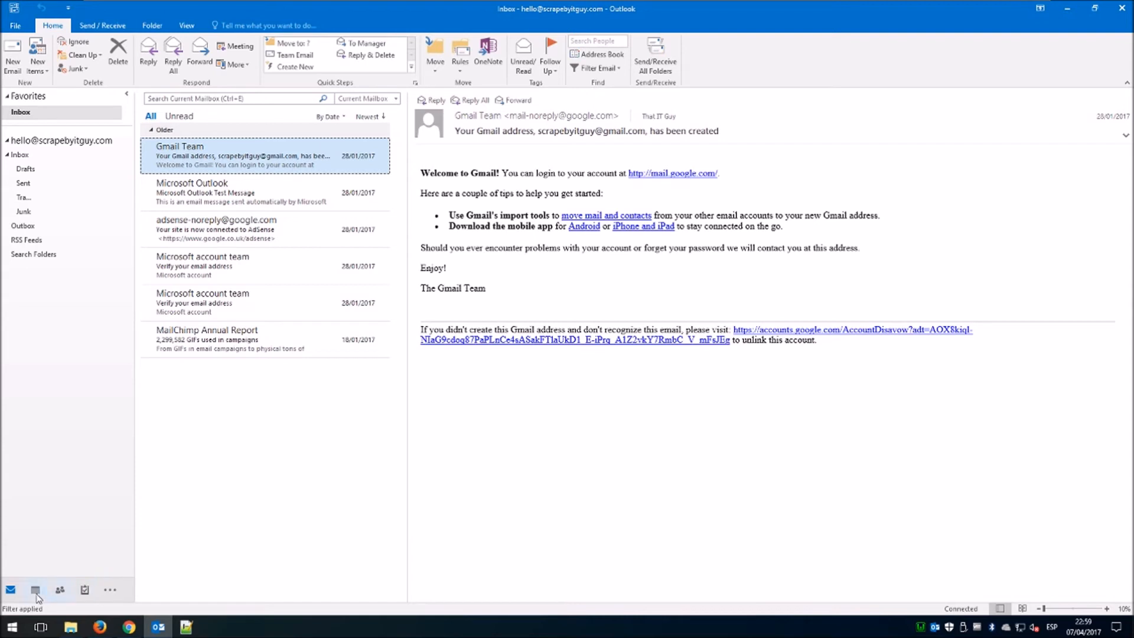
mouse_move(36, 592)
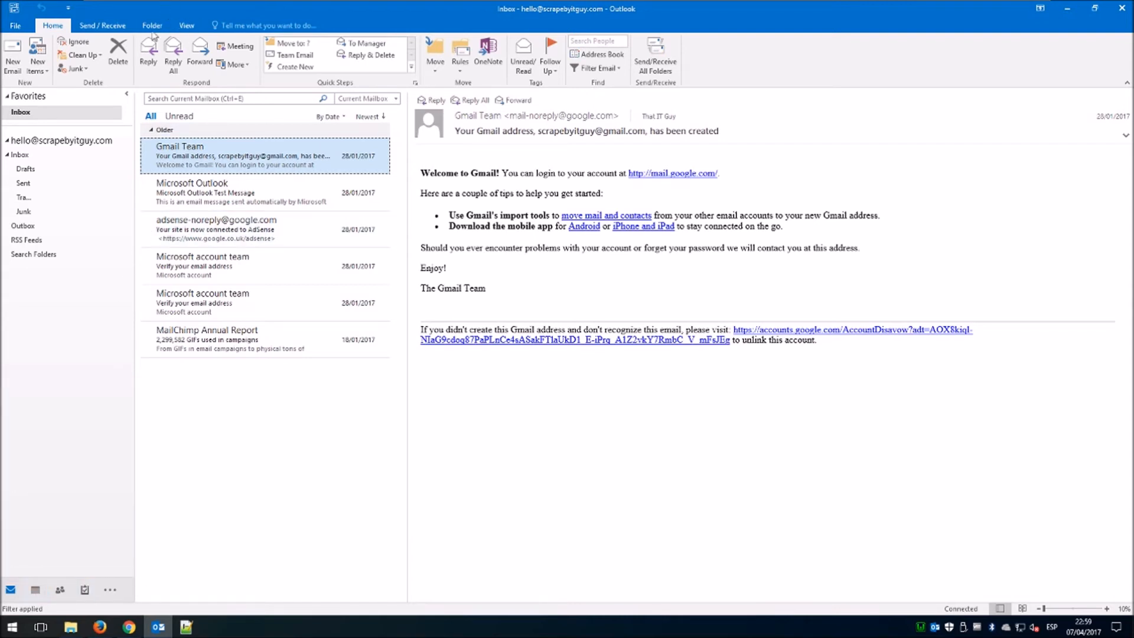
left_click(1122, 9)
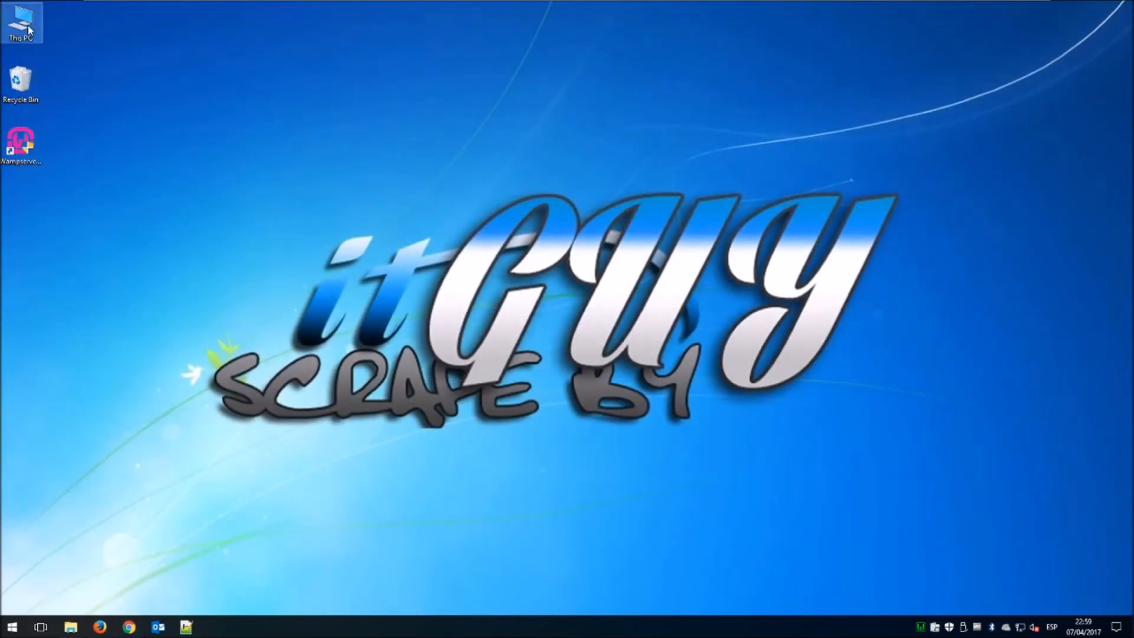
Extract the CalDav Synchronizer zip archive in the Downloads folder.
key("super+e")
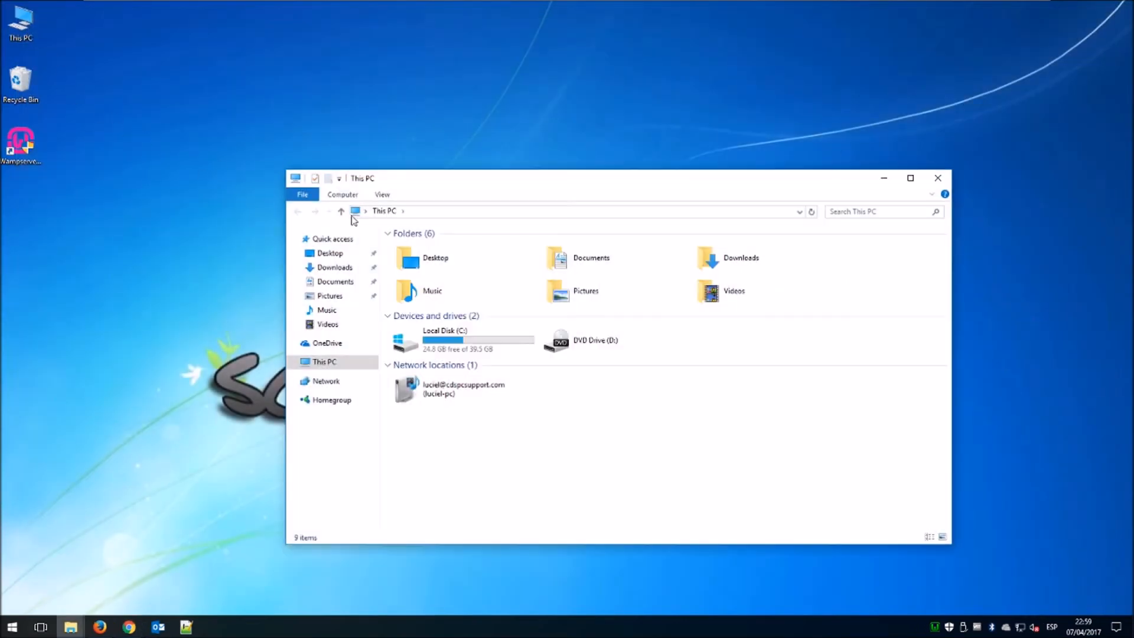
left_click(334, 267)
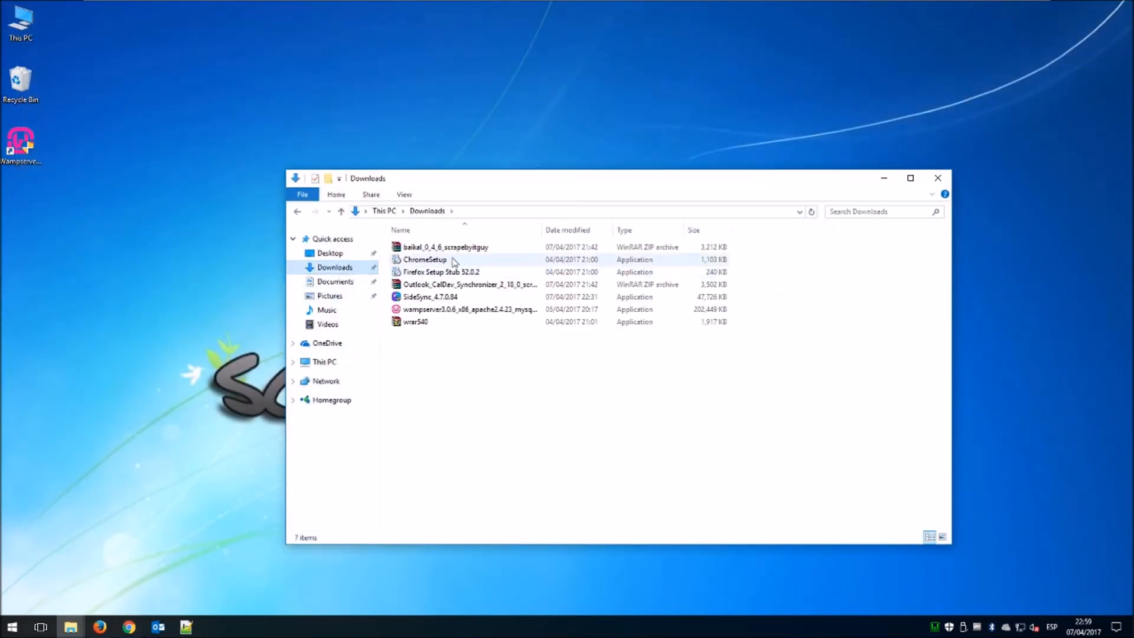
right_click(458, 284)
left_click(496, 332)
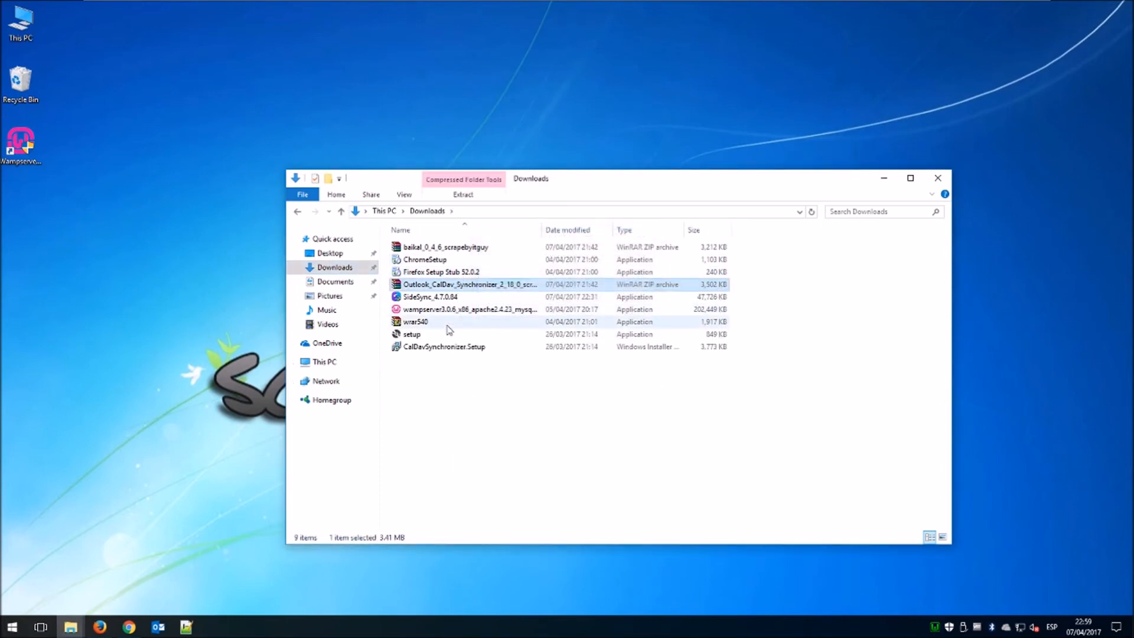
Install CalDavSynchronizer.Setup with the default folder, then close the Downloads window.
double_click(448, 348)
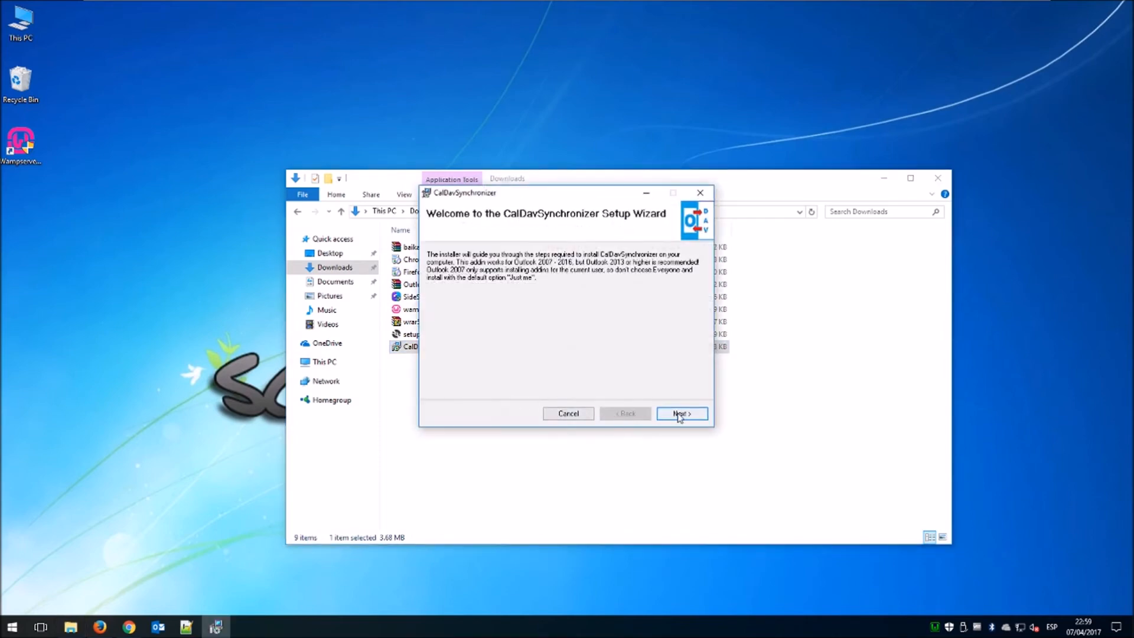
left_click(679, 415)
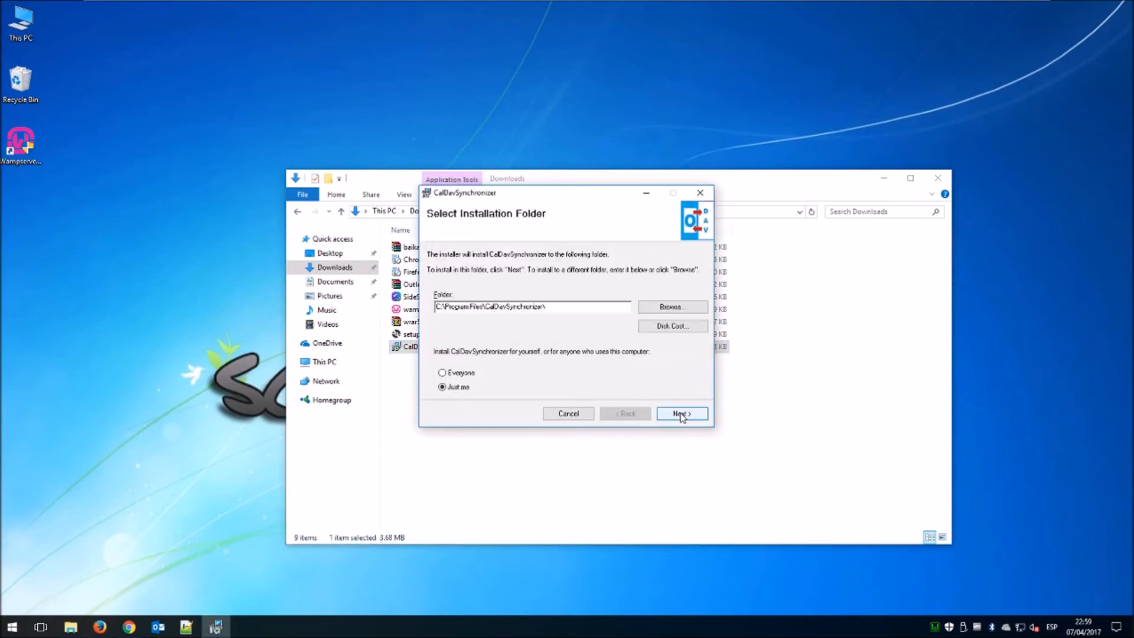
left_click(679, 416)
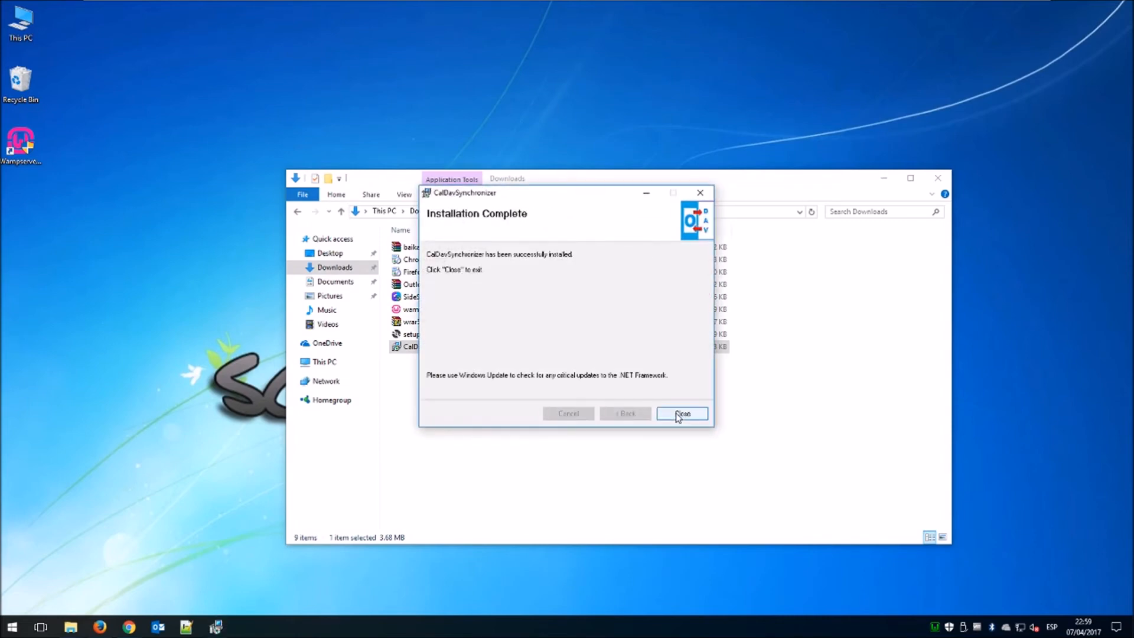
left_click(680, 416)
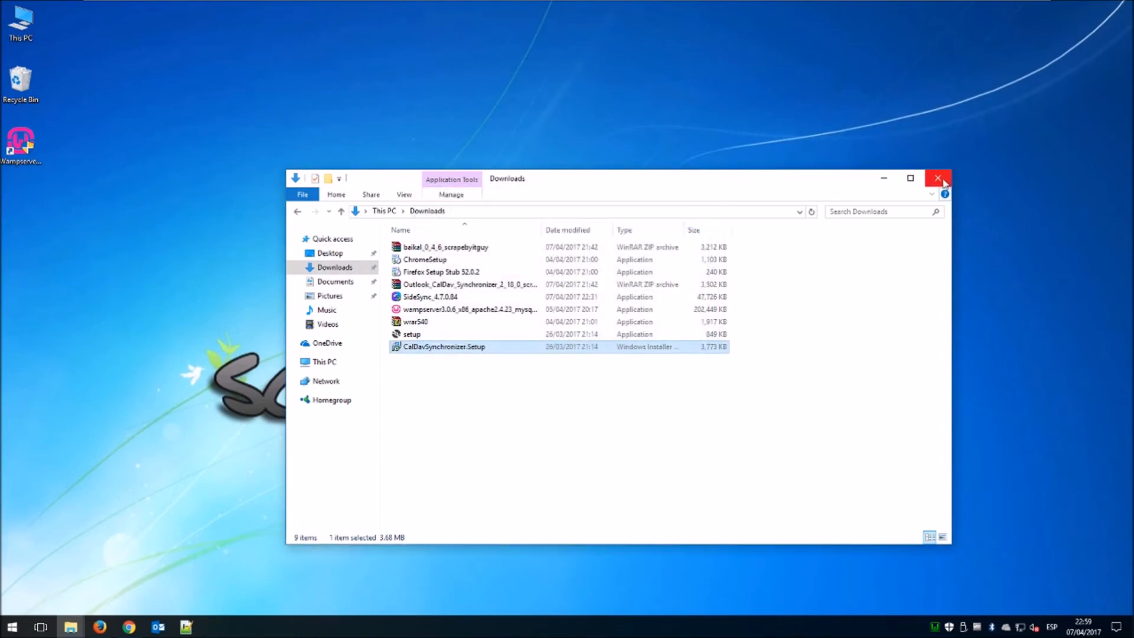
left_click(943, 184)
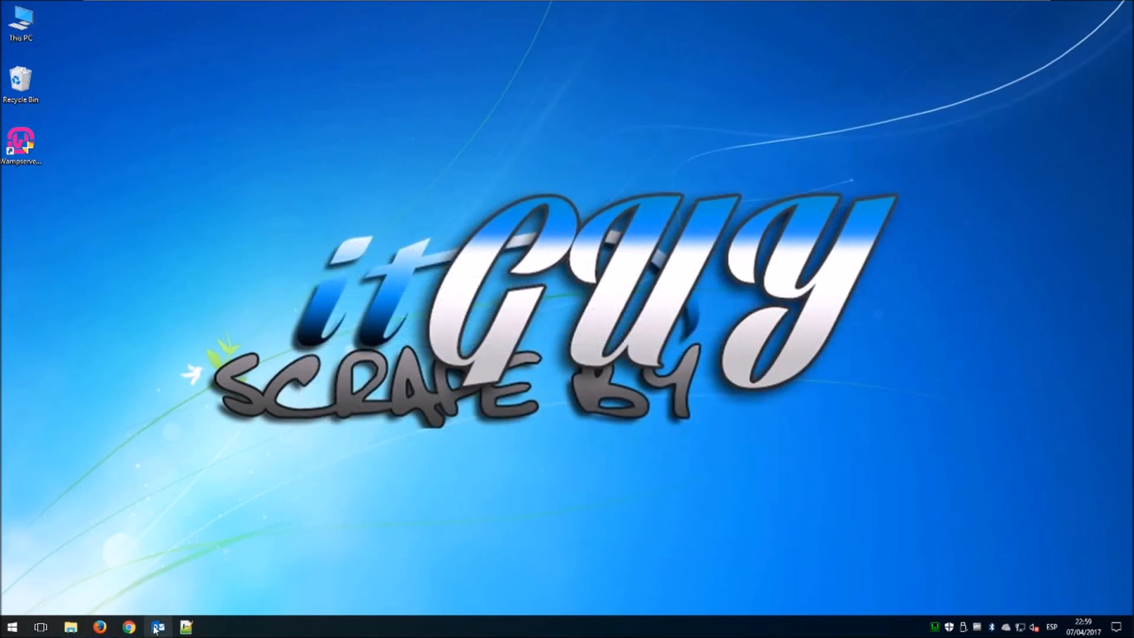
Relaunch Outlook past the security warning and switch to the Calendar.
left_click(157, 627)
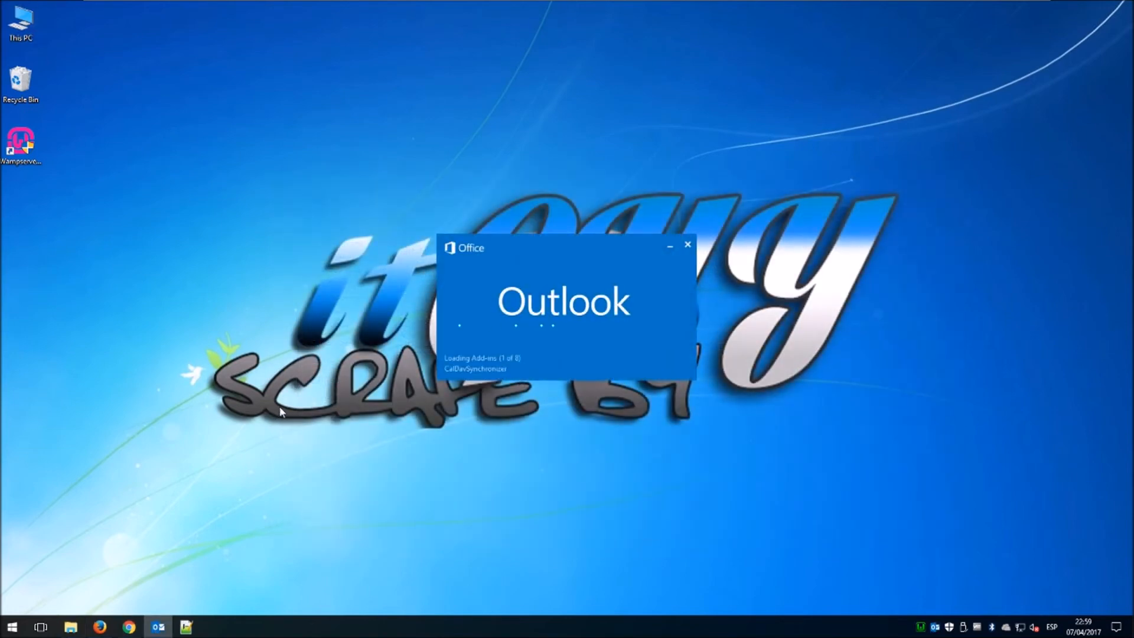
left_click(545, 354)
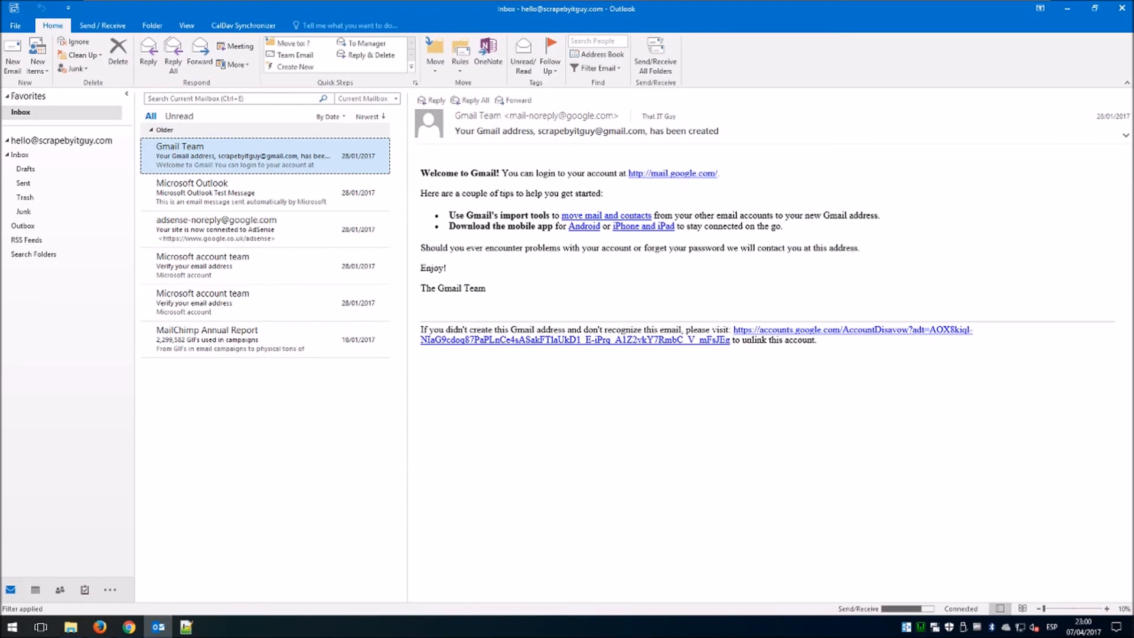
mouse_move(34, 596)
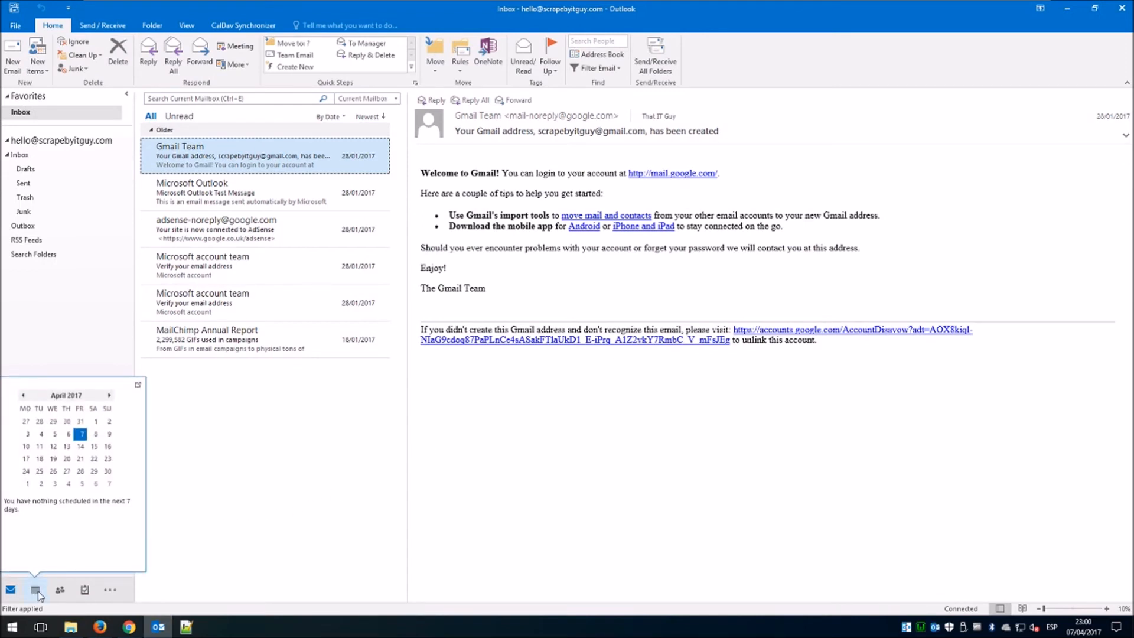
left_click(36, 590)
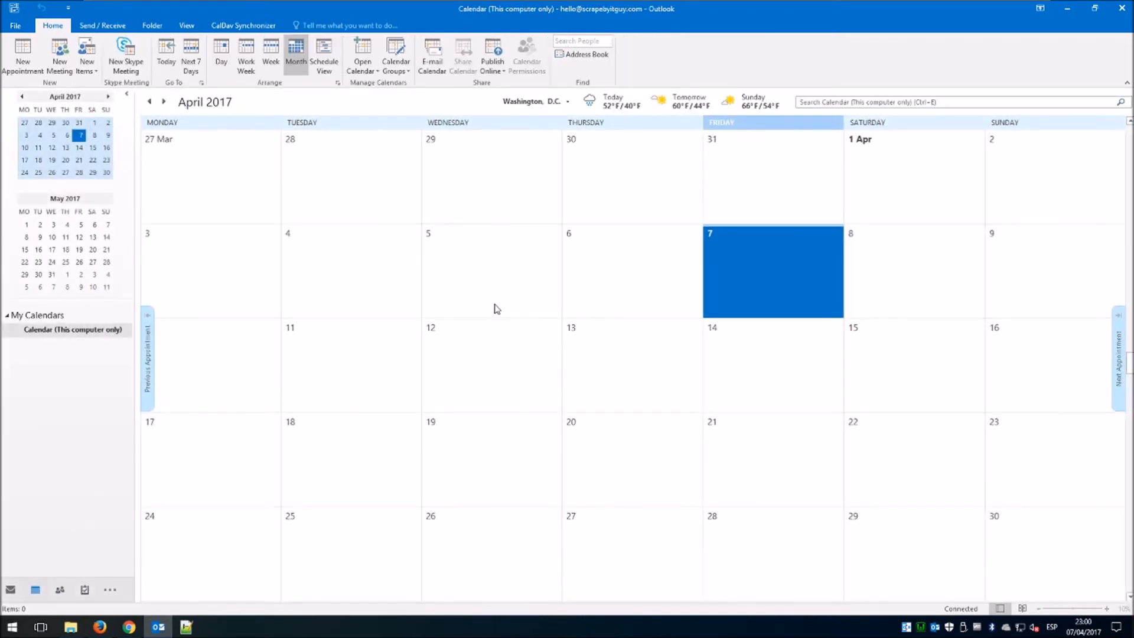
In CalDav Synchronizer's Synchronization Profiles, add a new Generic CalDAV/CardDAV profile.
left_click(255, 26)
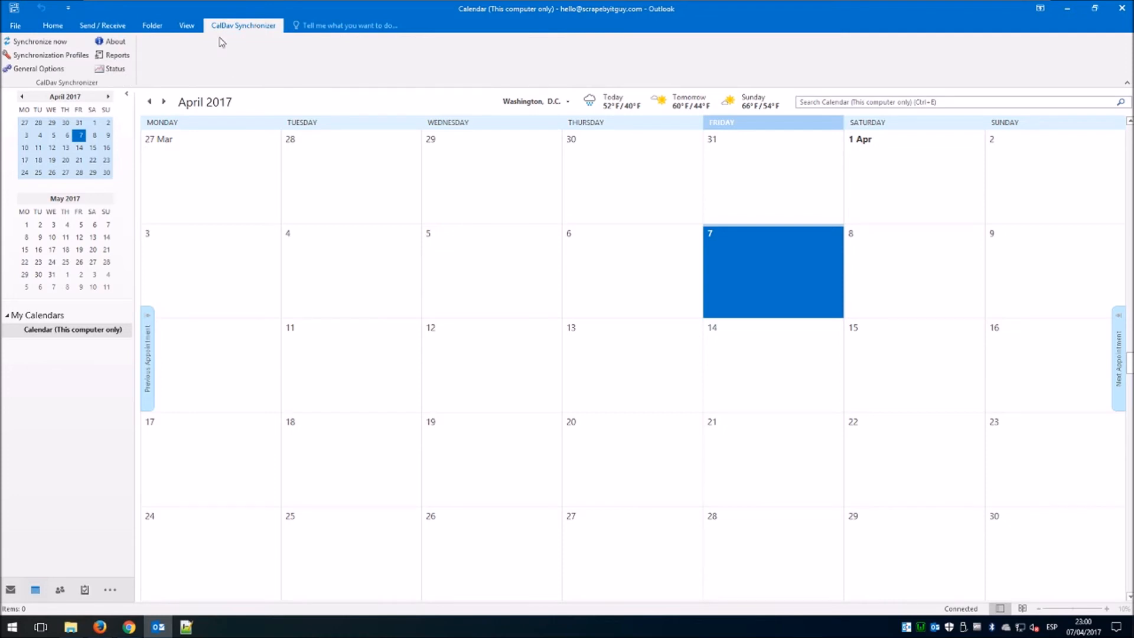
left_click(70, 55)
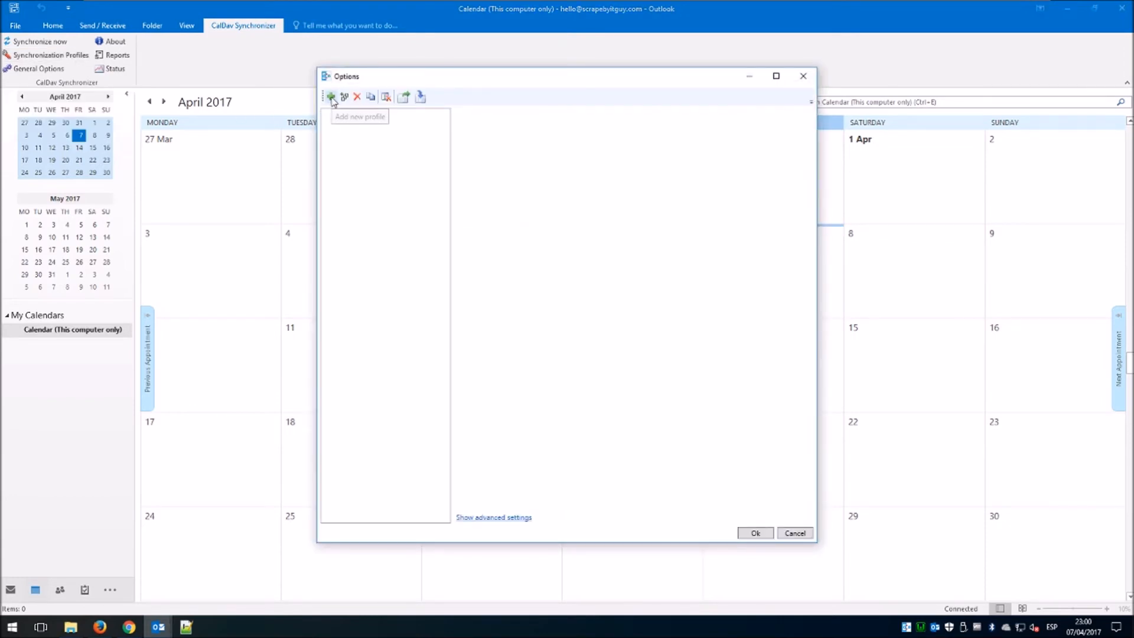
left_click(331, 97)
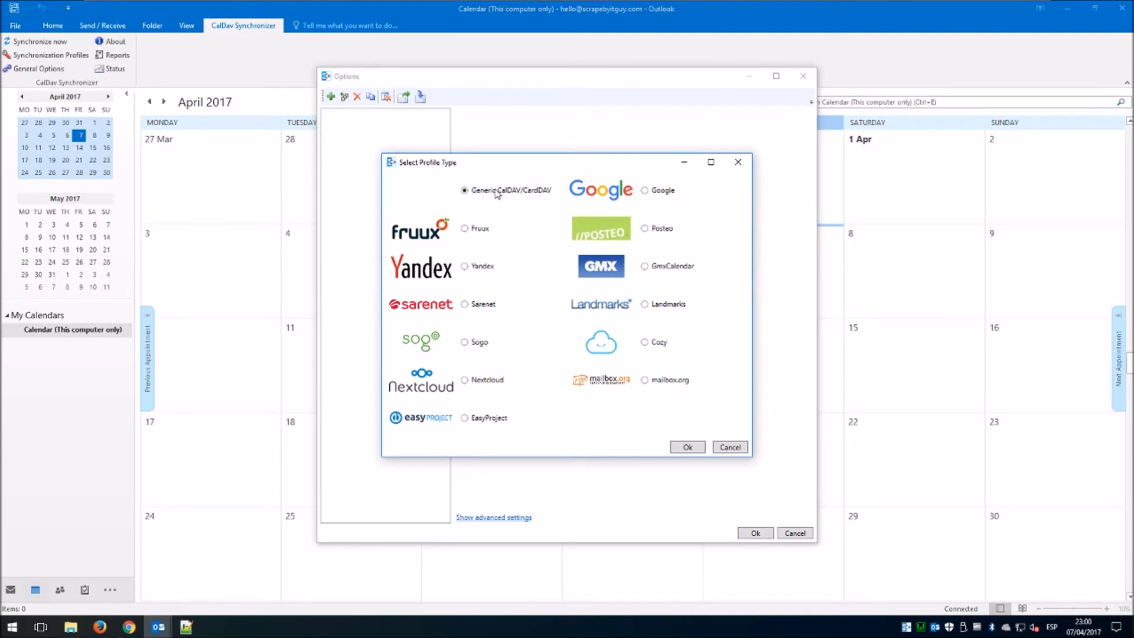
left_click(687, 447)
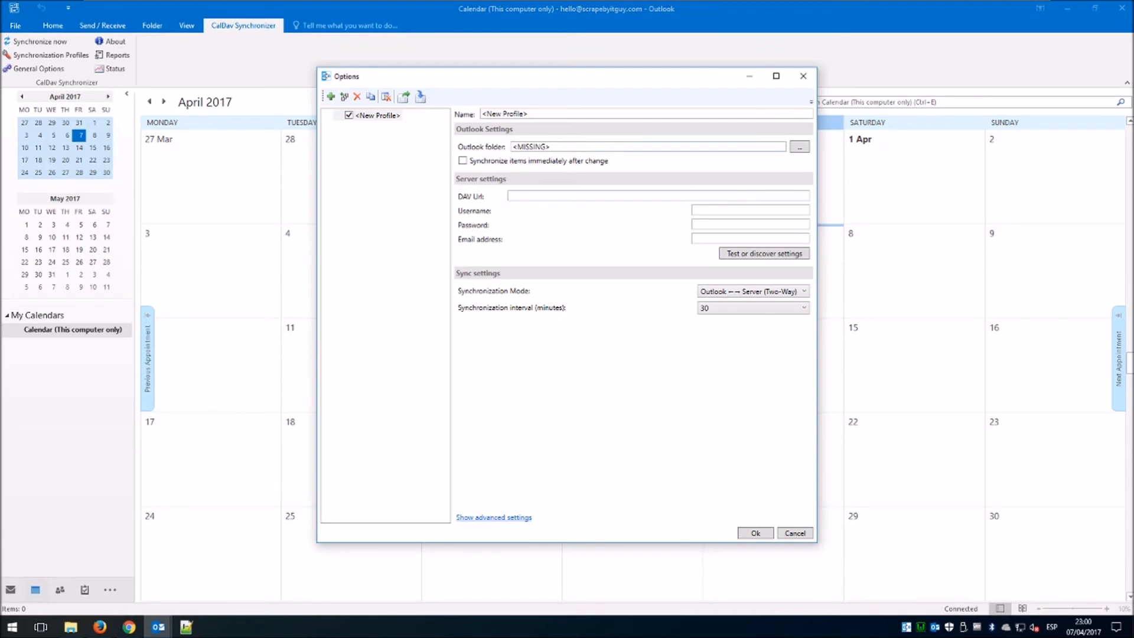
Link the new sync profile to Outlook's local Calendar folder.
left_click(799, 146)
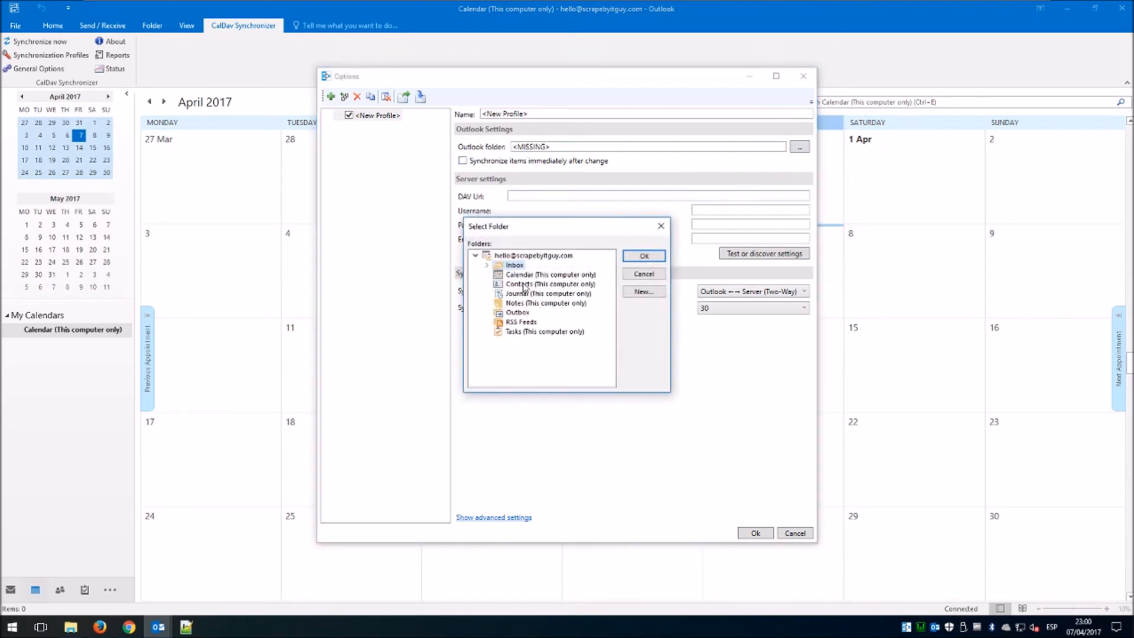
left_click(531, 275)
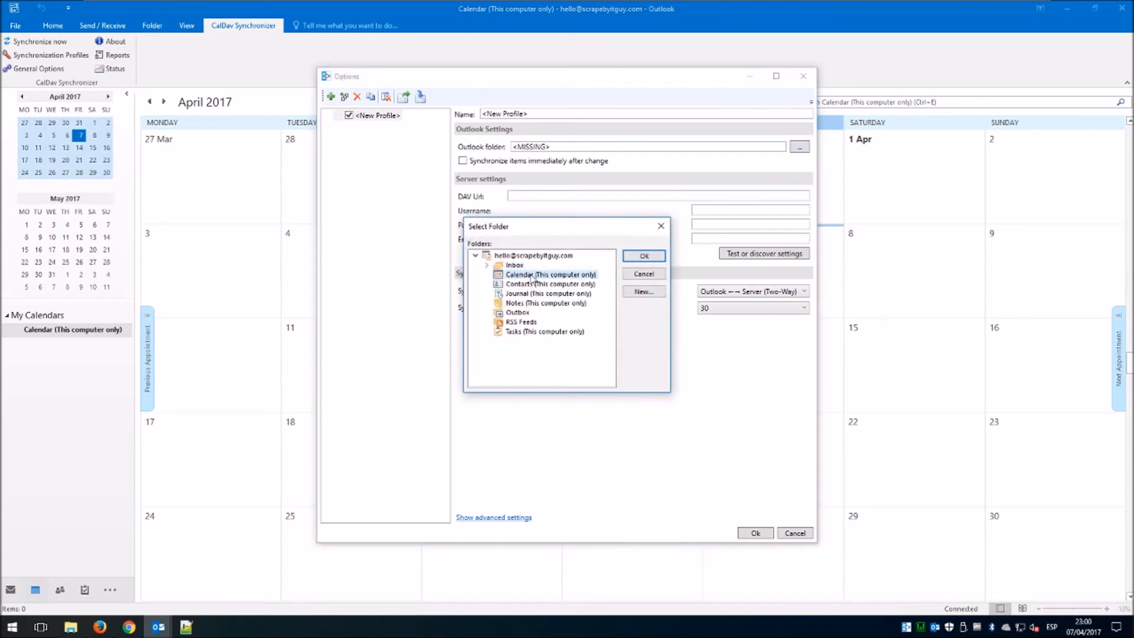
left_click(645, 257)
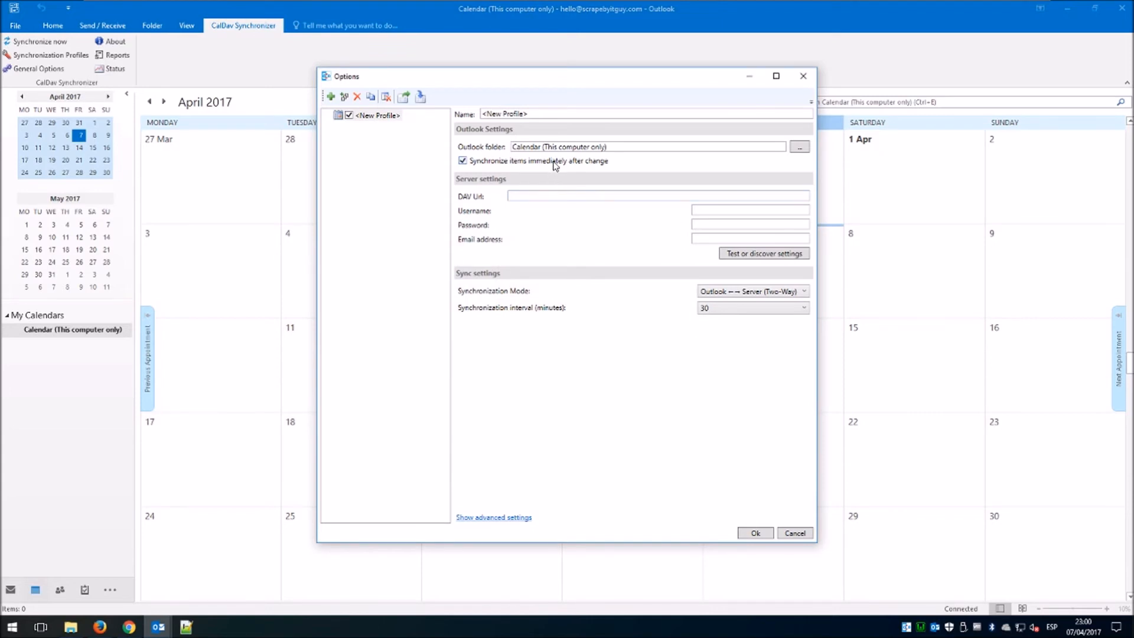
Name the profile 'Scrape By IT Guy Calendar', then open Baïkal's settings in Firefox.
left_click_drag(527, 113, 454, 112)
type("Scrape By IT Guy Calendar")
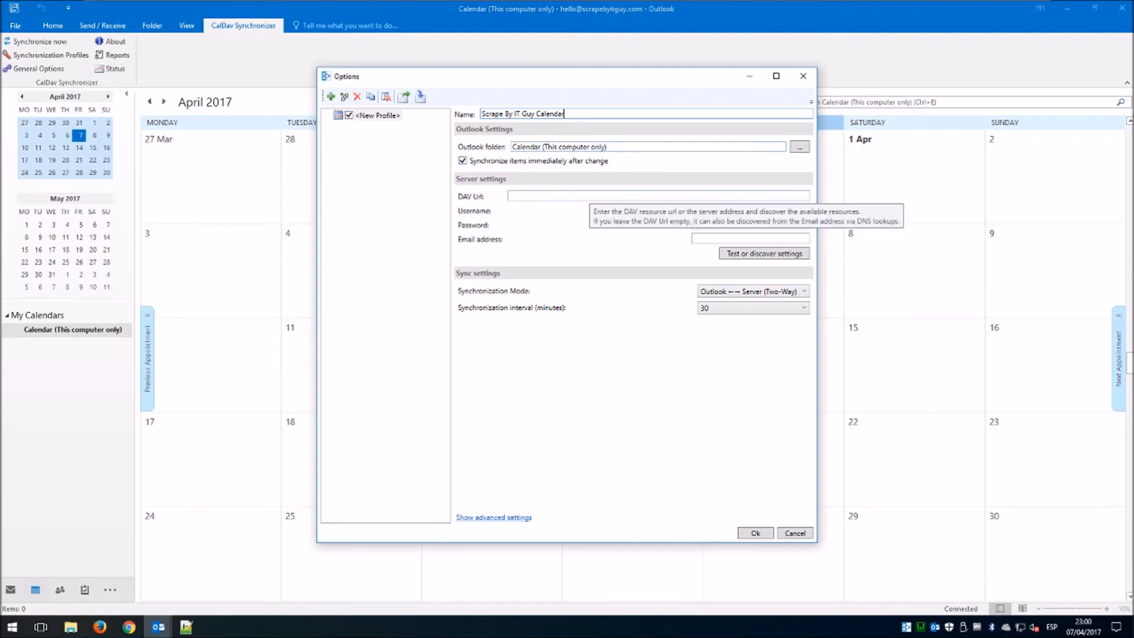
left_click(586, 196)
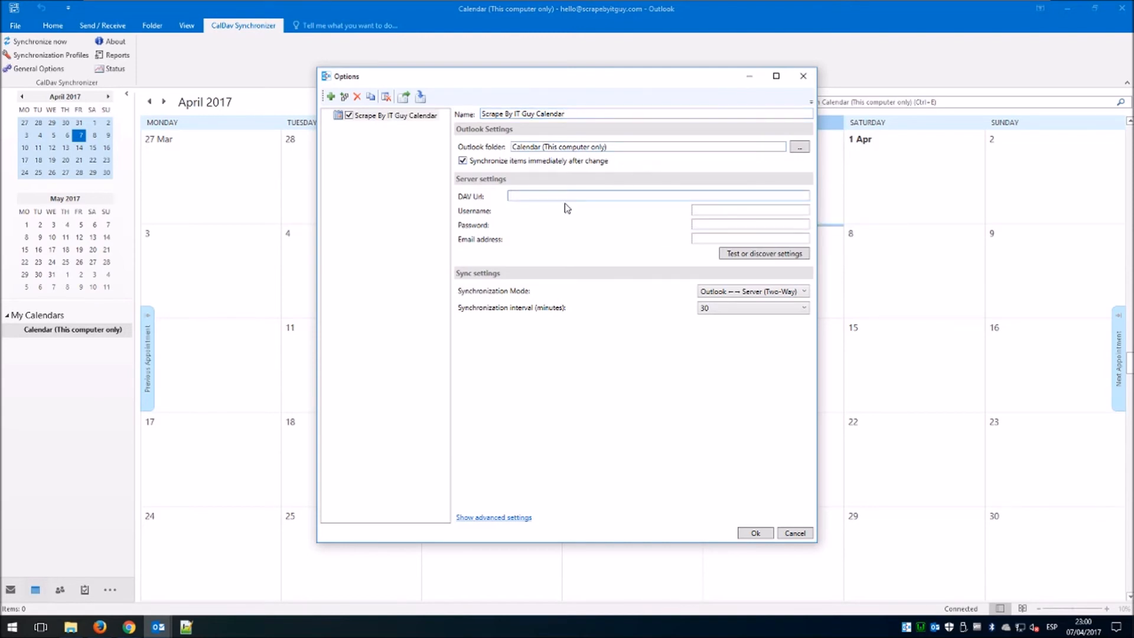
left_click(101, 628)
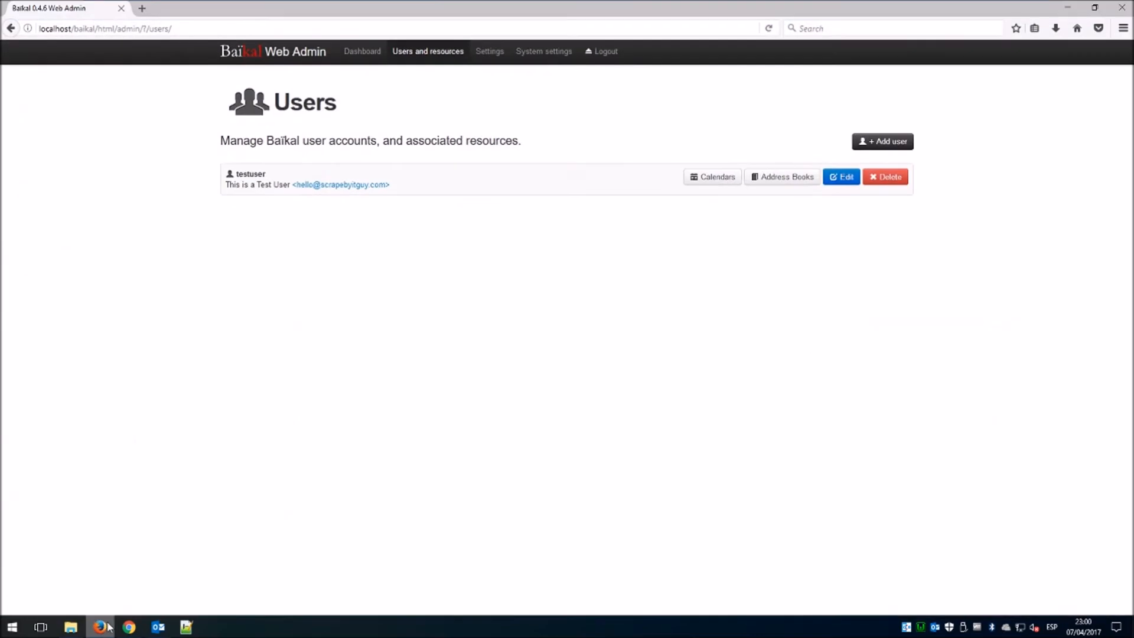
left_click(491, 52)
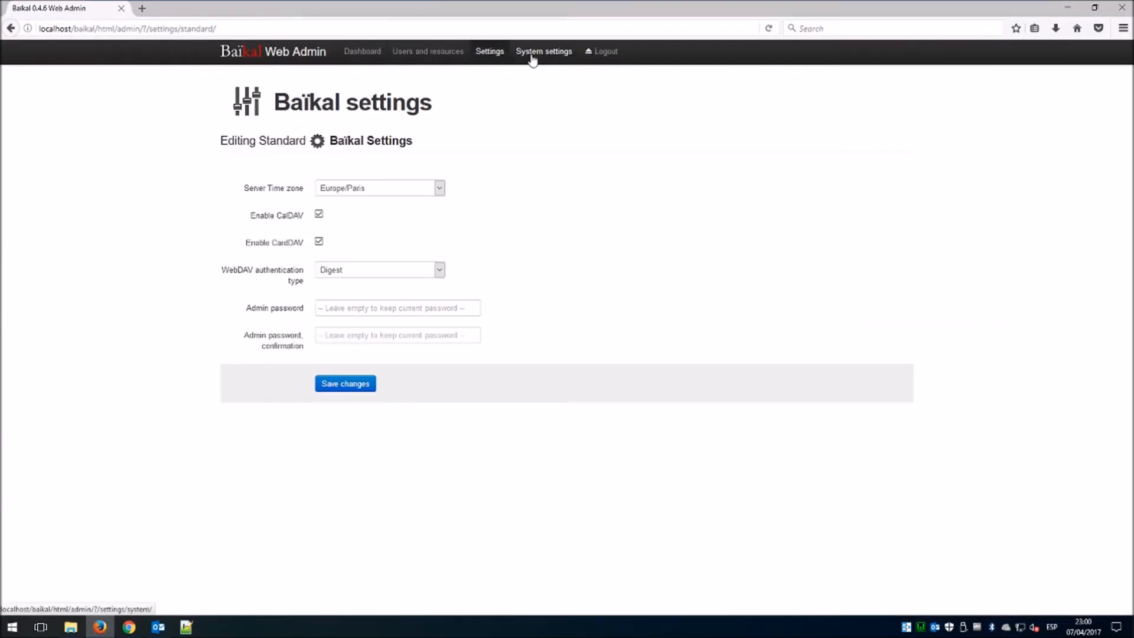
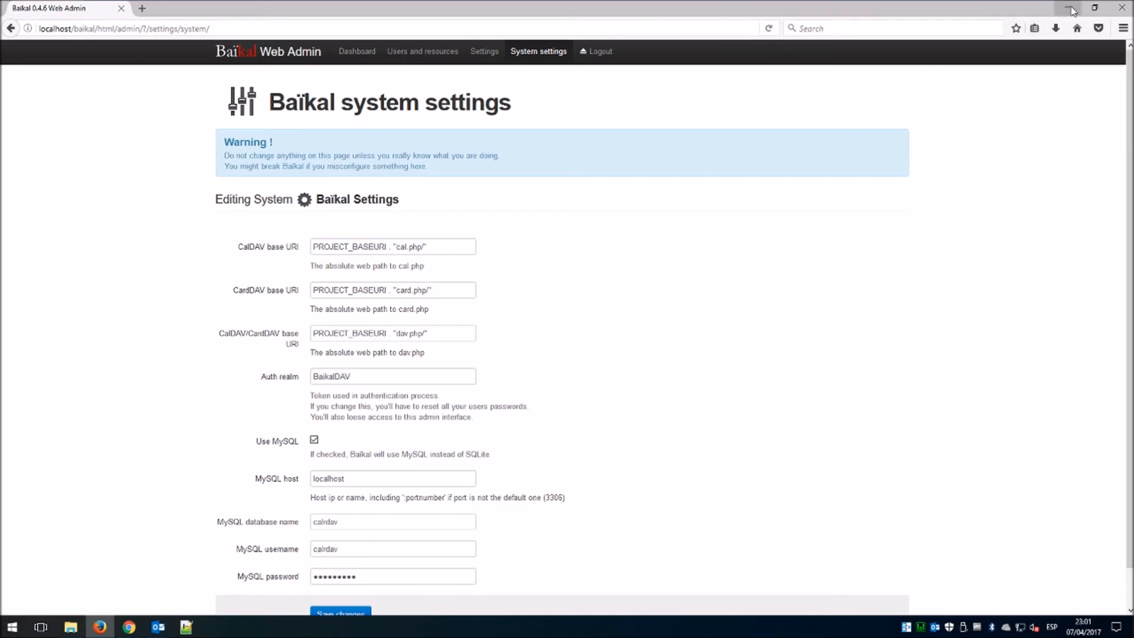
left_click(1072, 11)
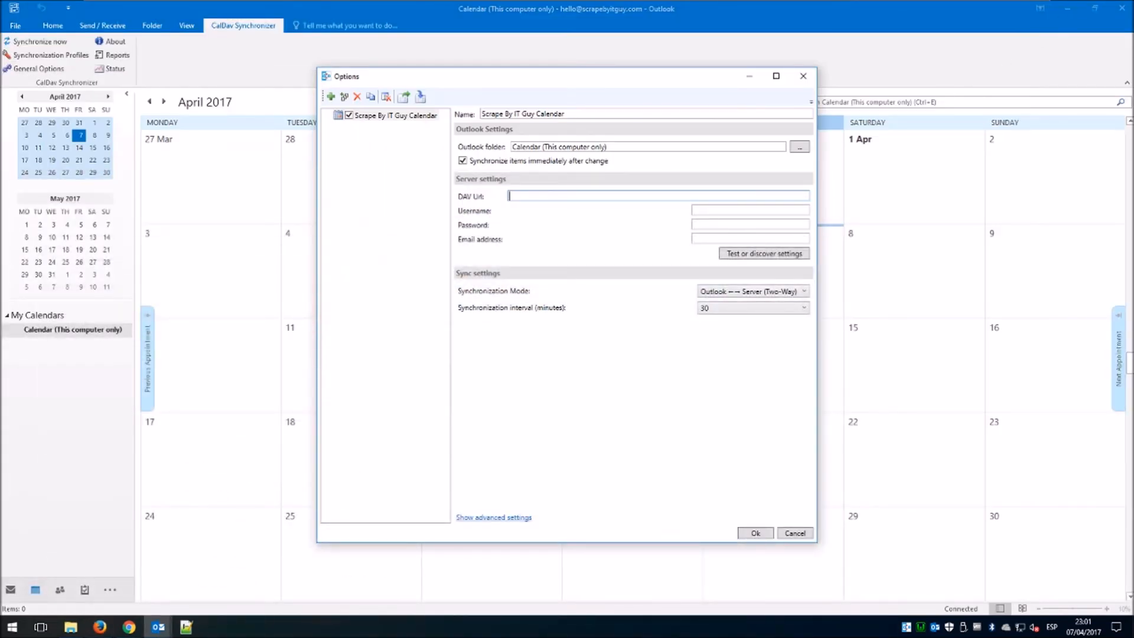
type("http://localhost/baika")
type("l/html/cal.php")
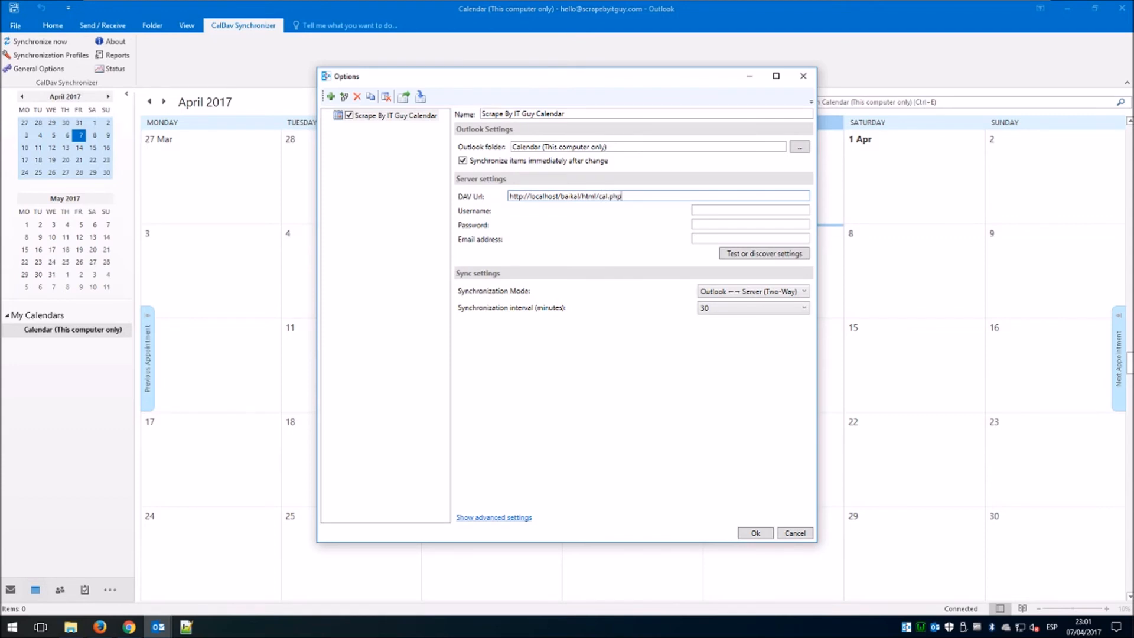
left_click(723, 210)
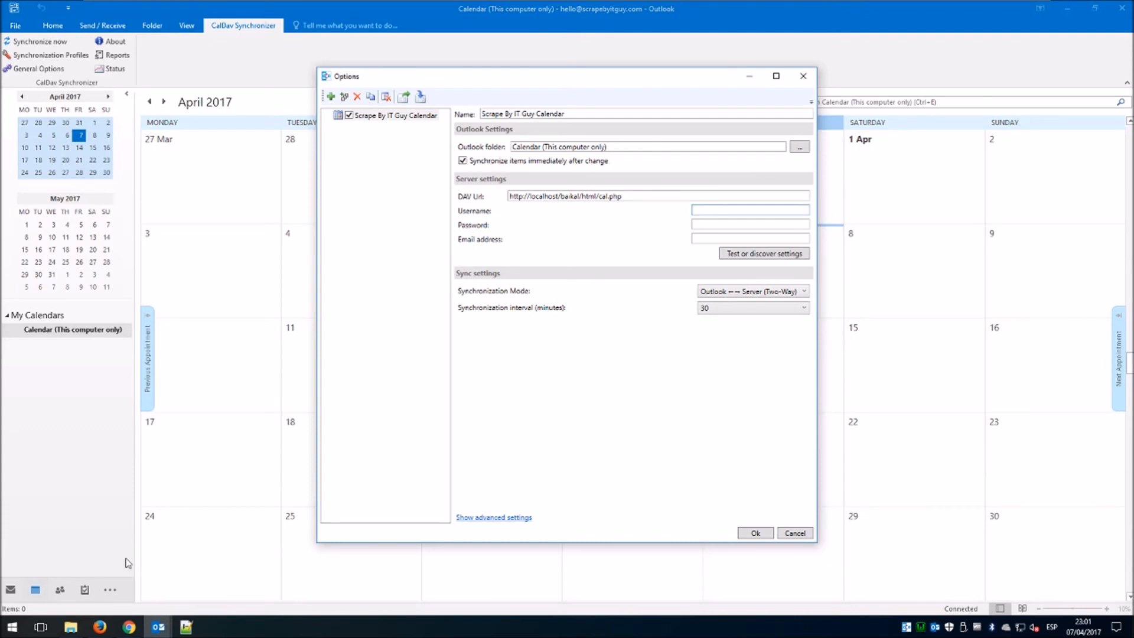
Look up the account username on Baïkal's Users page in Firefox.
left_click(99, 627)
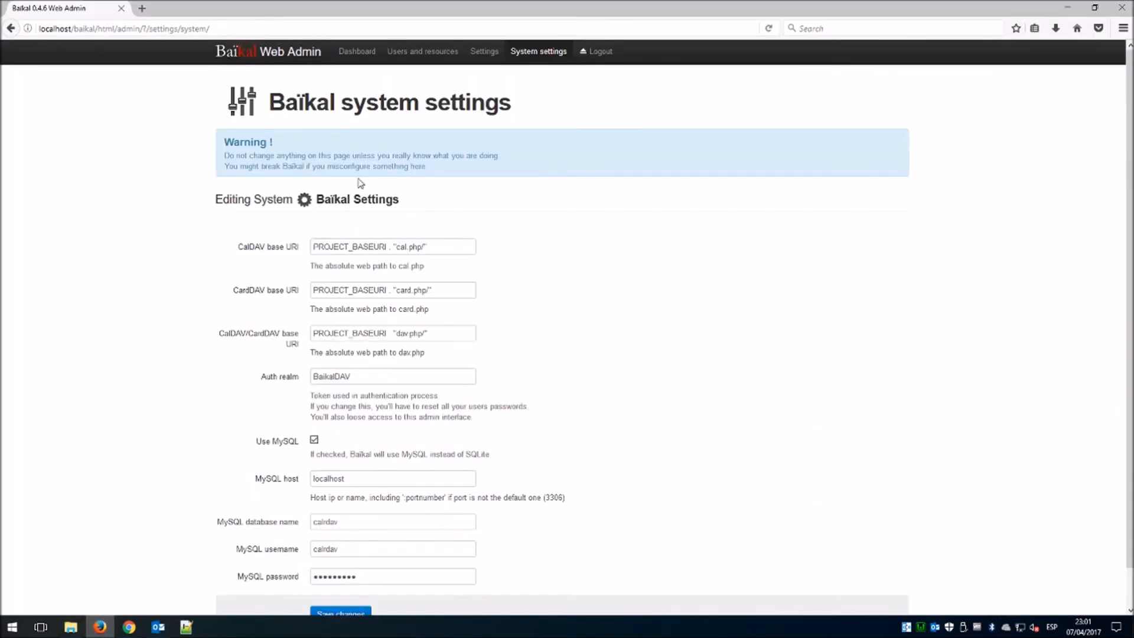
left_click(425, 52)
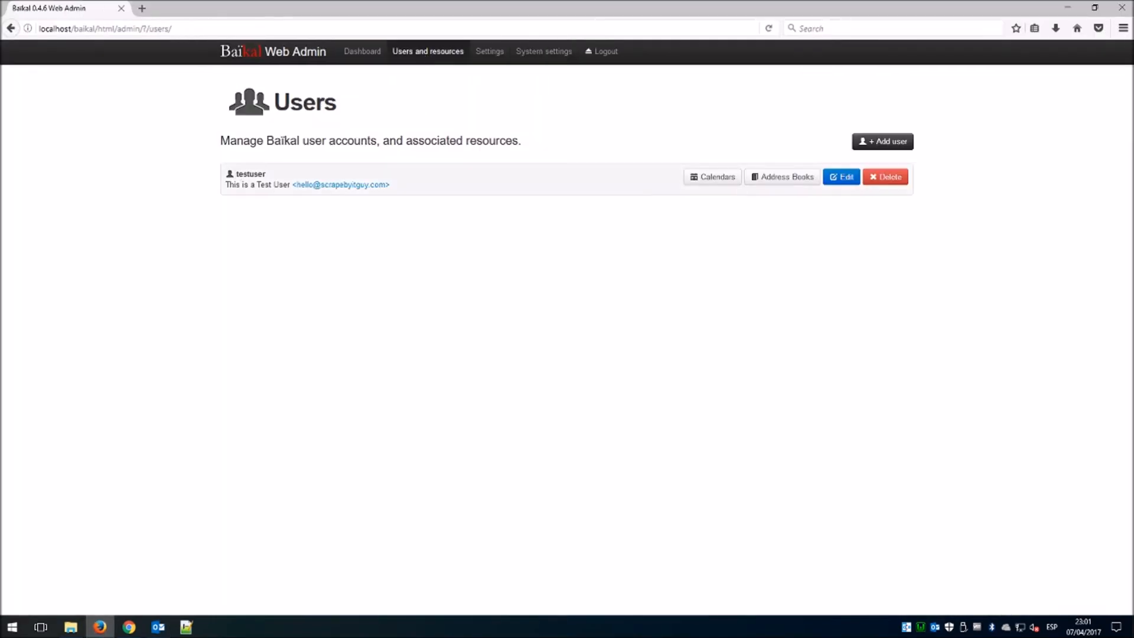
left_click(1067, 9)
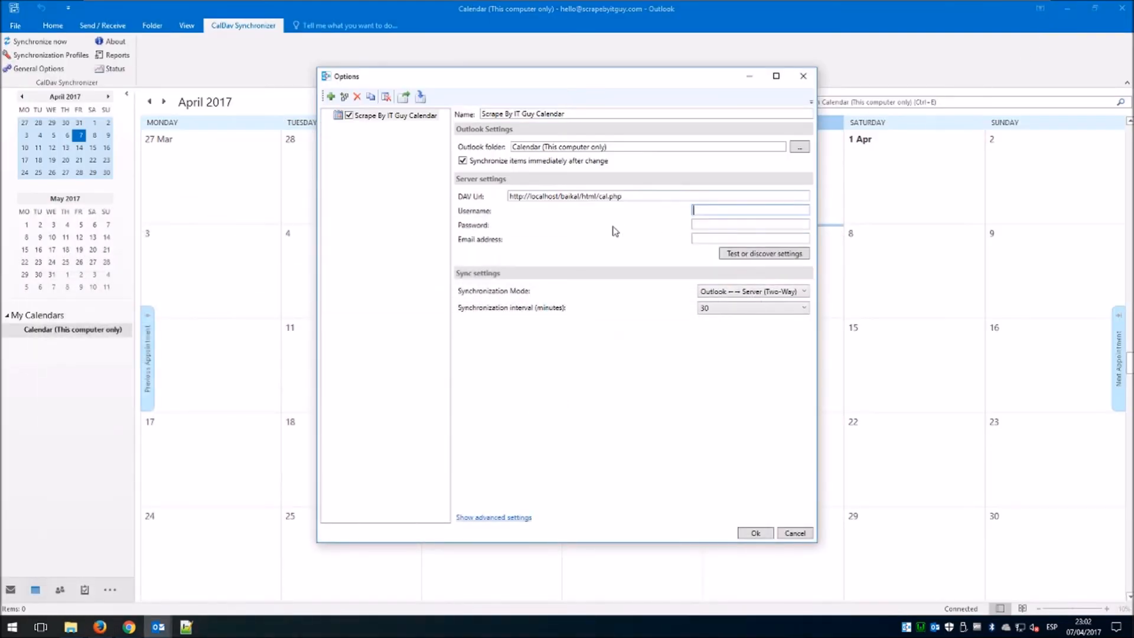
Fill in username testuser, the password and the account's e-mail address.
type("testuser")
key("Tab")
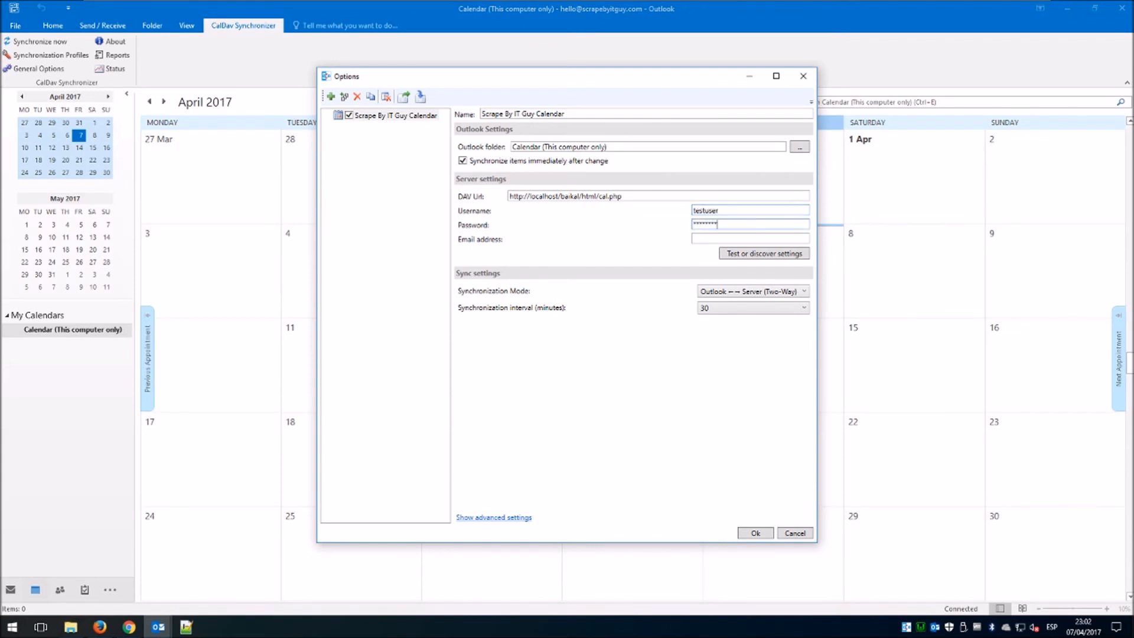
key("Tab")
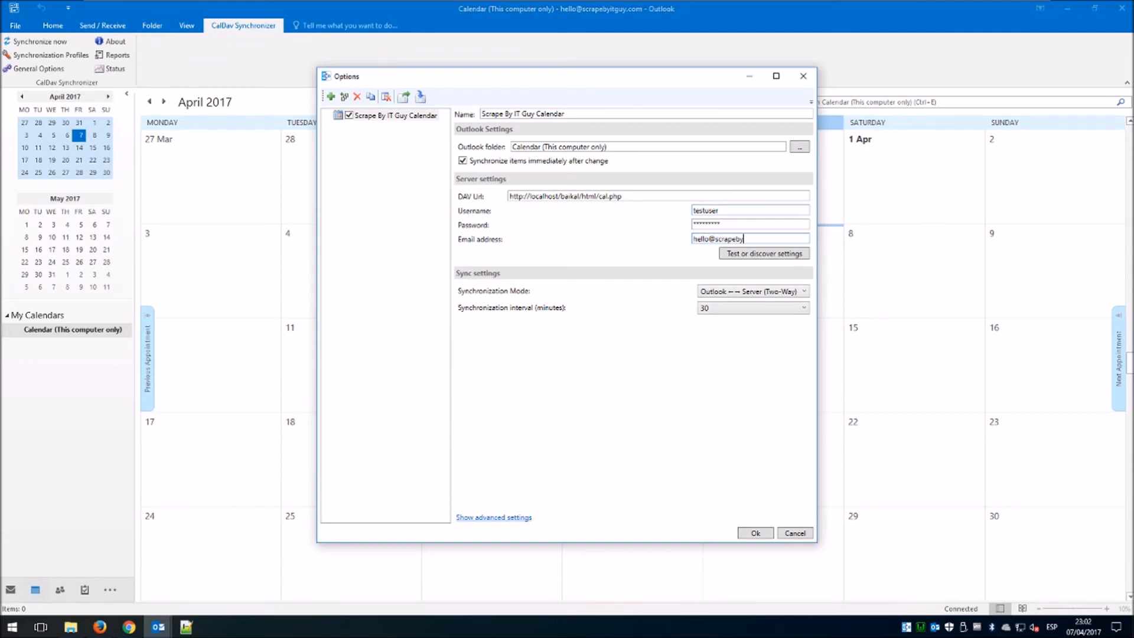
Test the connection, choose Test Calendar as the sync target, and save the profile.
left_click(749, 255)
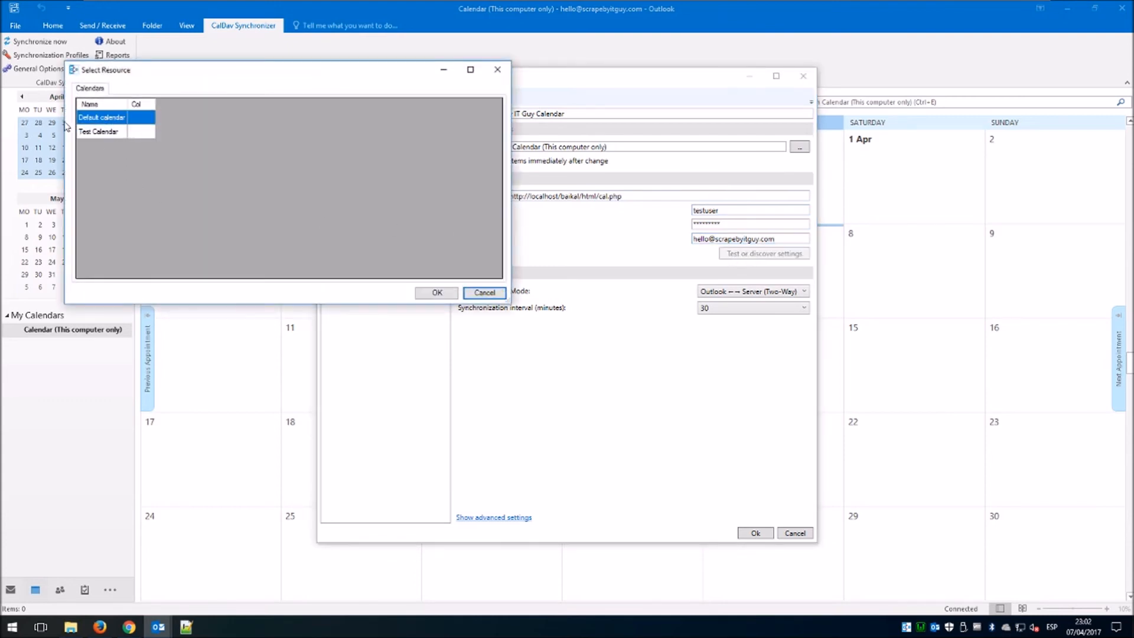
left_click(108, 133)
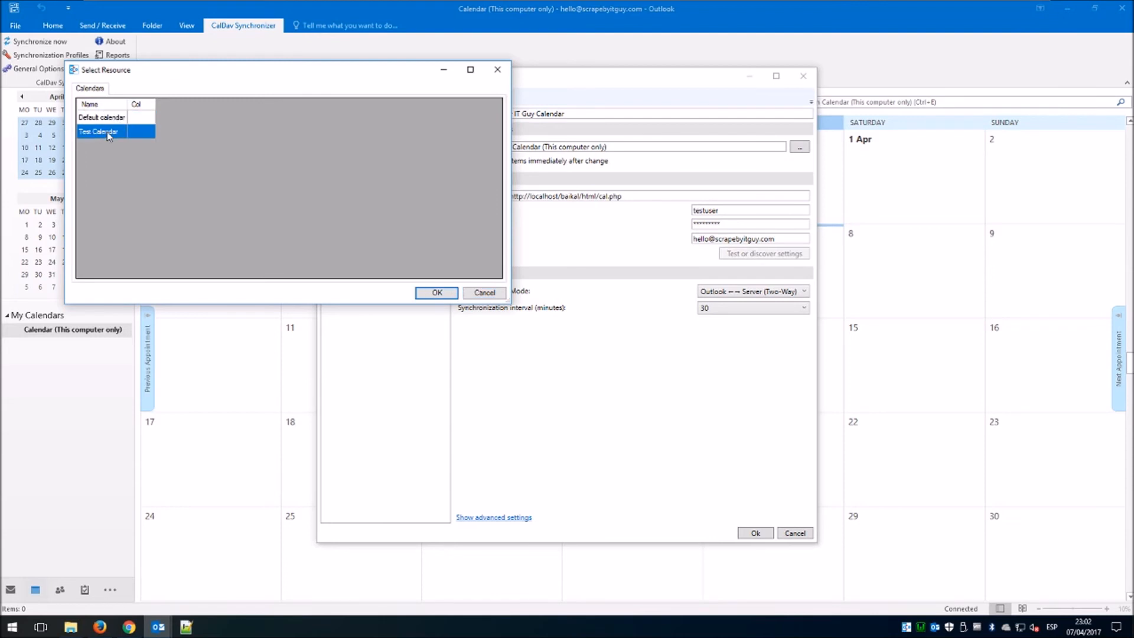
left_click(437, 292)
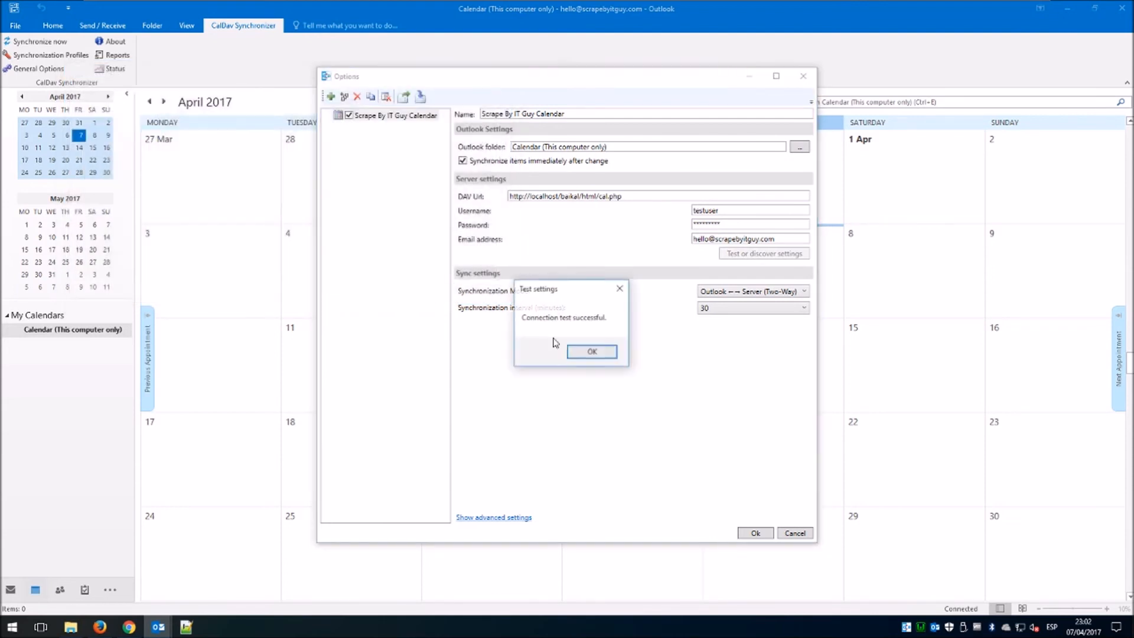
left_click(600, 353)
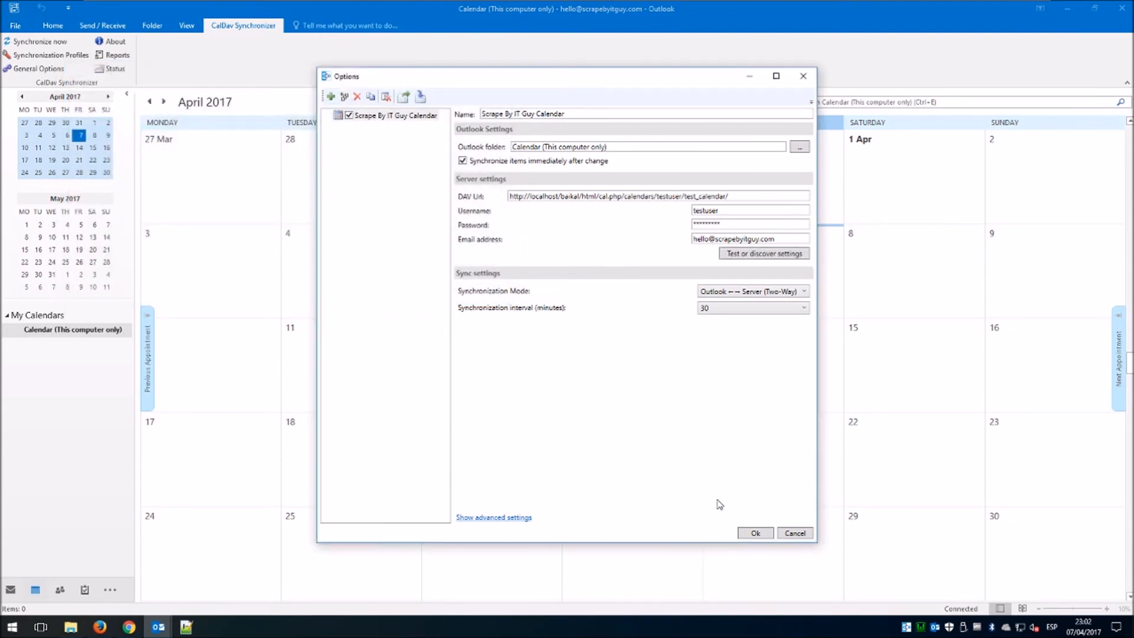
left_click(754, 533)
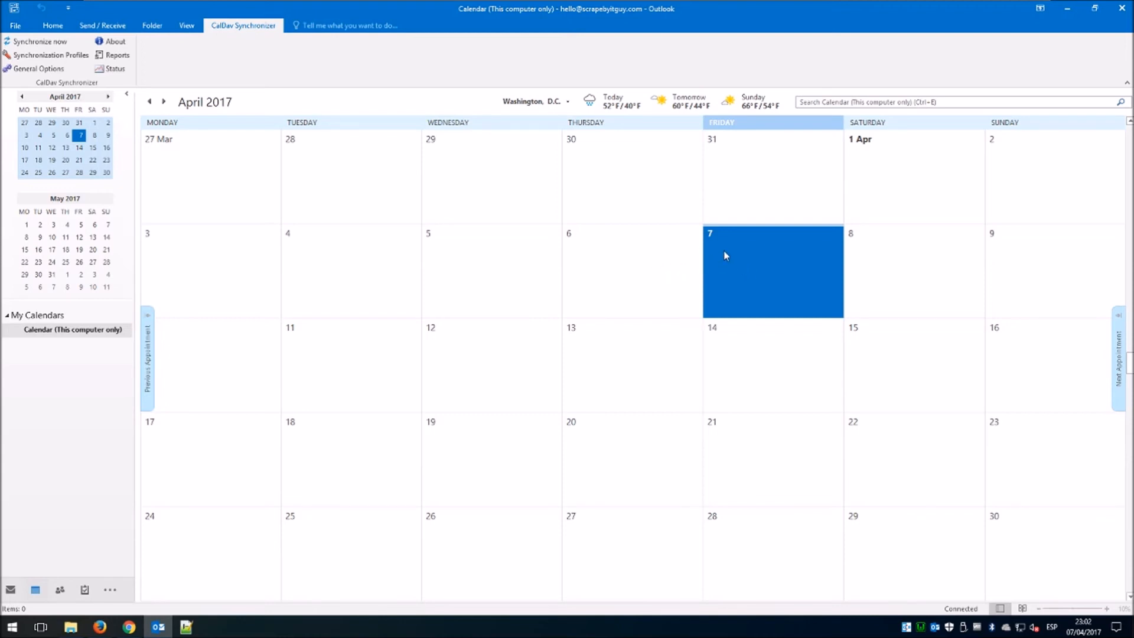
Create the all-day 'test entry 1' on Saturday 8 April and save it.
scroll(724, 250, "down", 1)
scroll(711, 260, "down", 1)
scroll(703, 272, "up", 2)
double_click(873, 278)
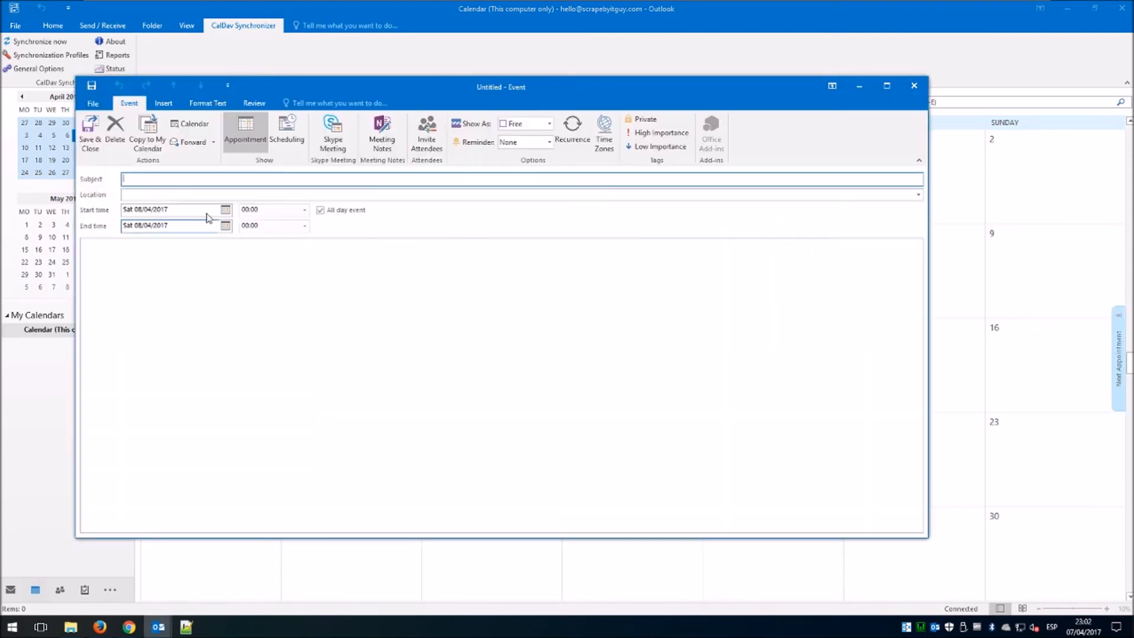
type("test entry 1")
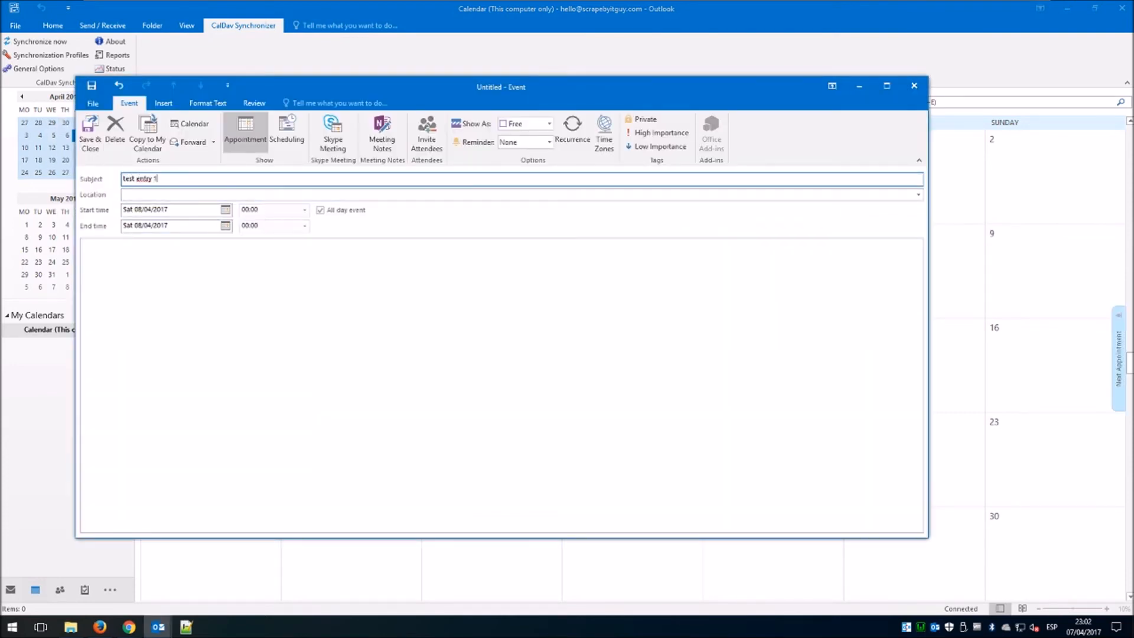
left_click(180, 254)
type("test entry 1")
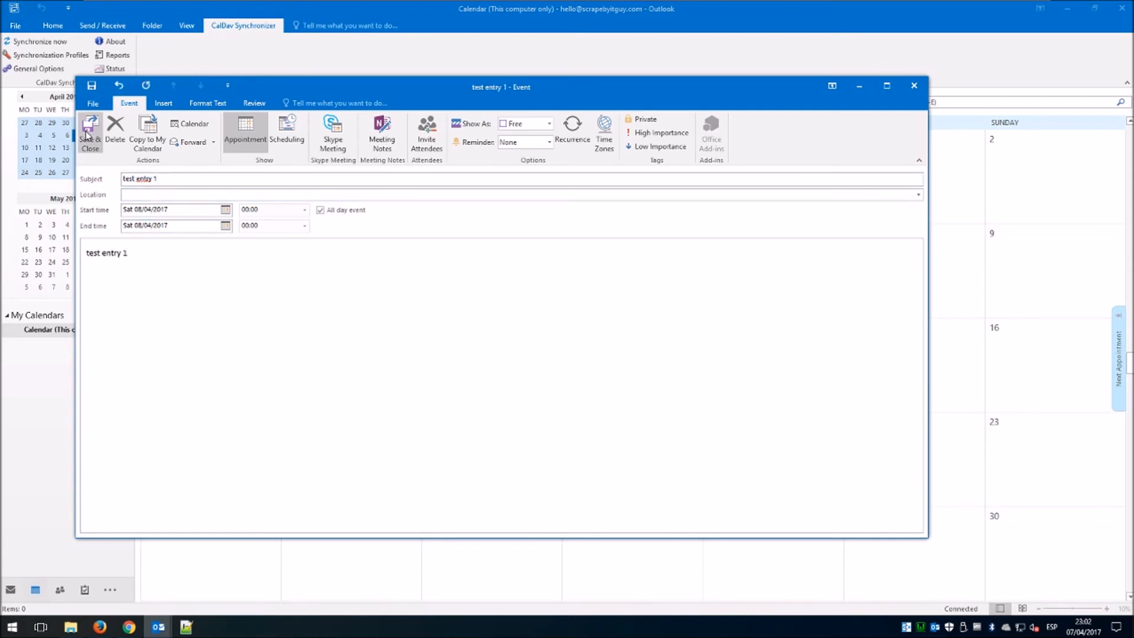
left_click(90, 133)
Add 'test entry 2' as an 08:00 appointment on 15 April, then minimize Outlook.
left_click(856, 298)
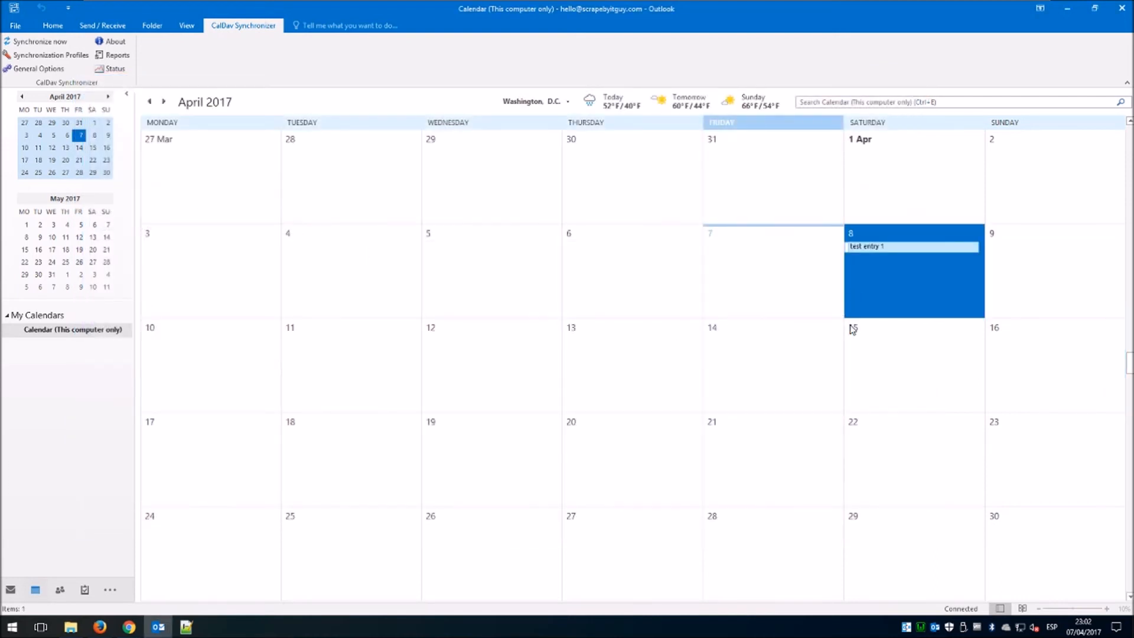
left_click(911, 352)
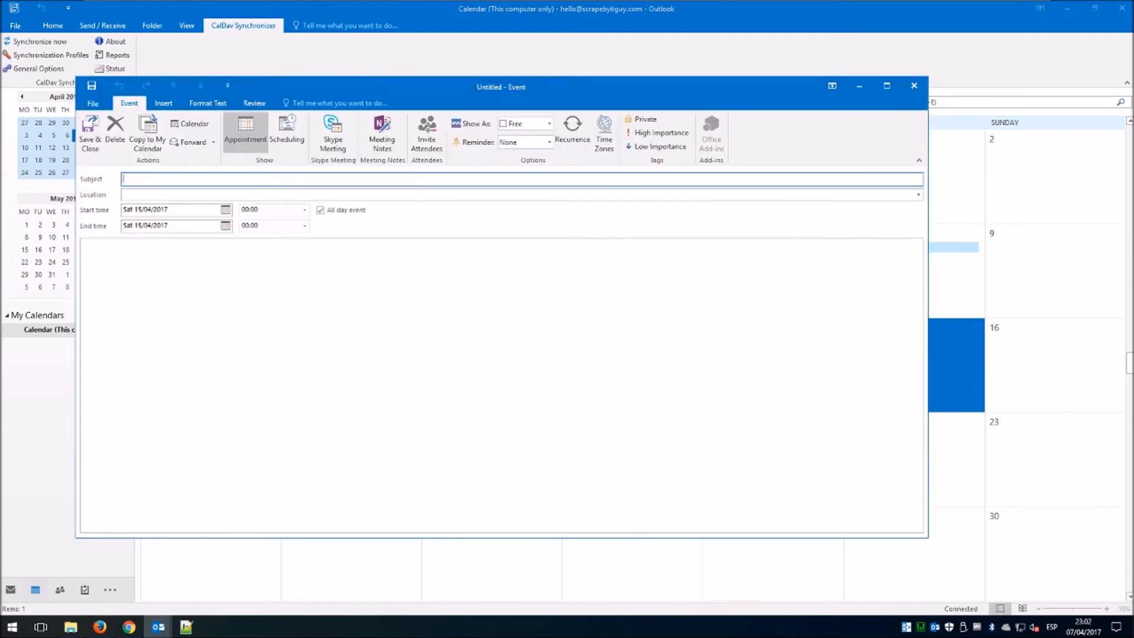
type("test entry 1")
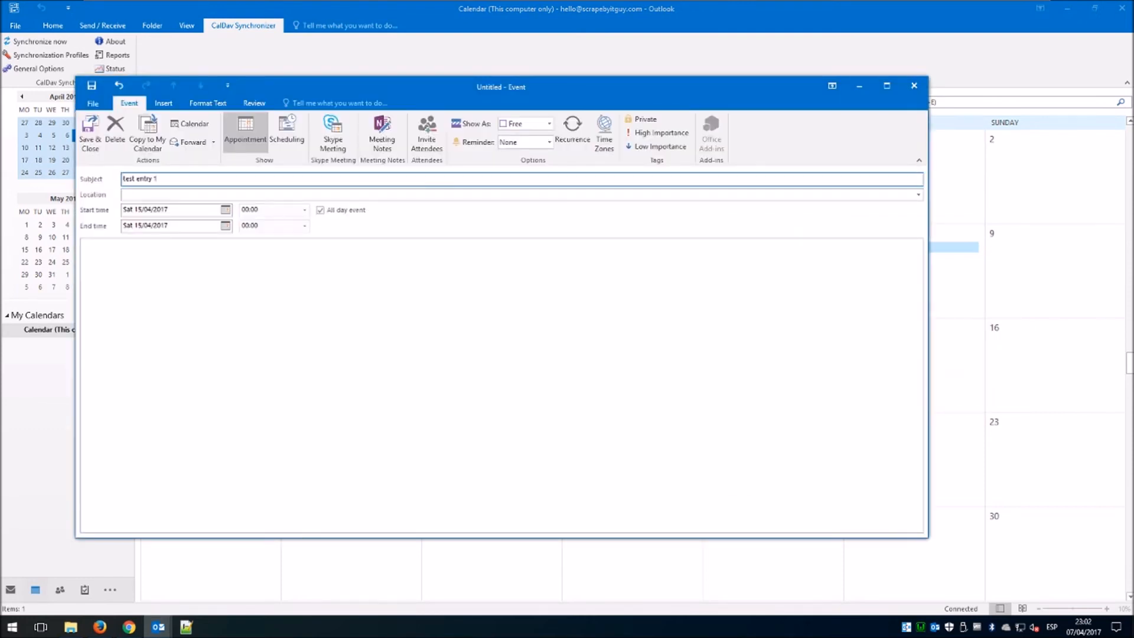
left_click(320, 209)
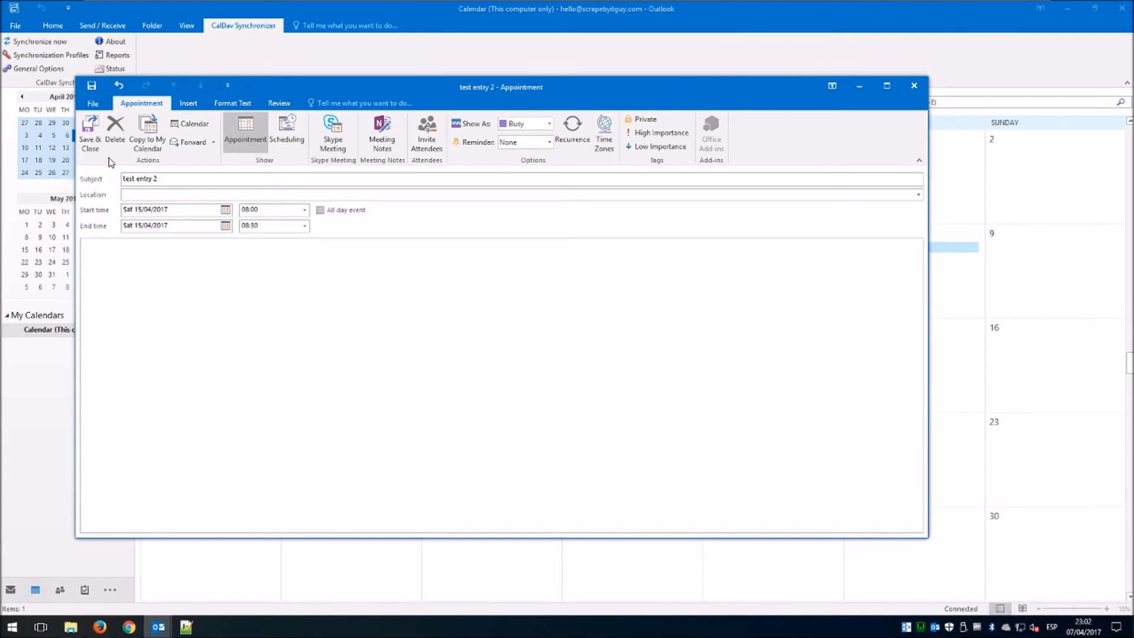
left_click(91, 135)
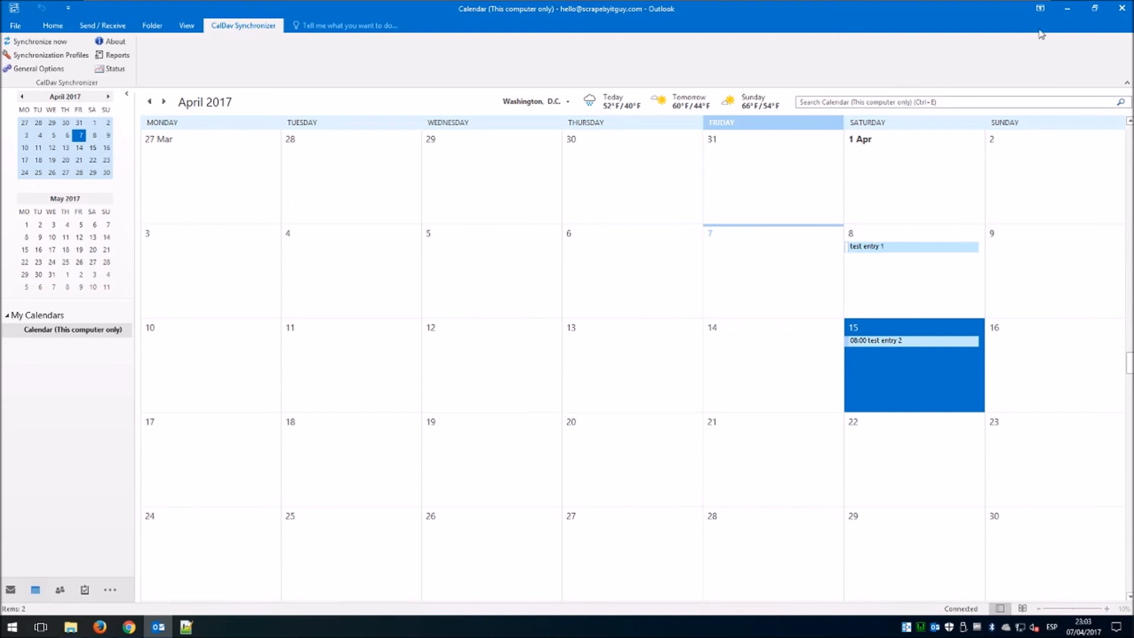
left_click(1067, 14)
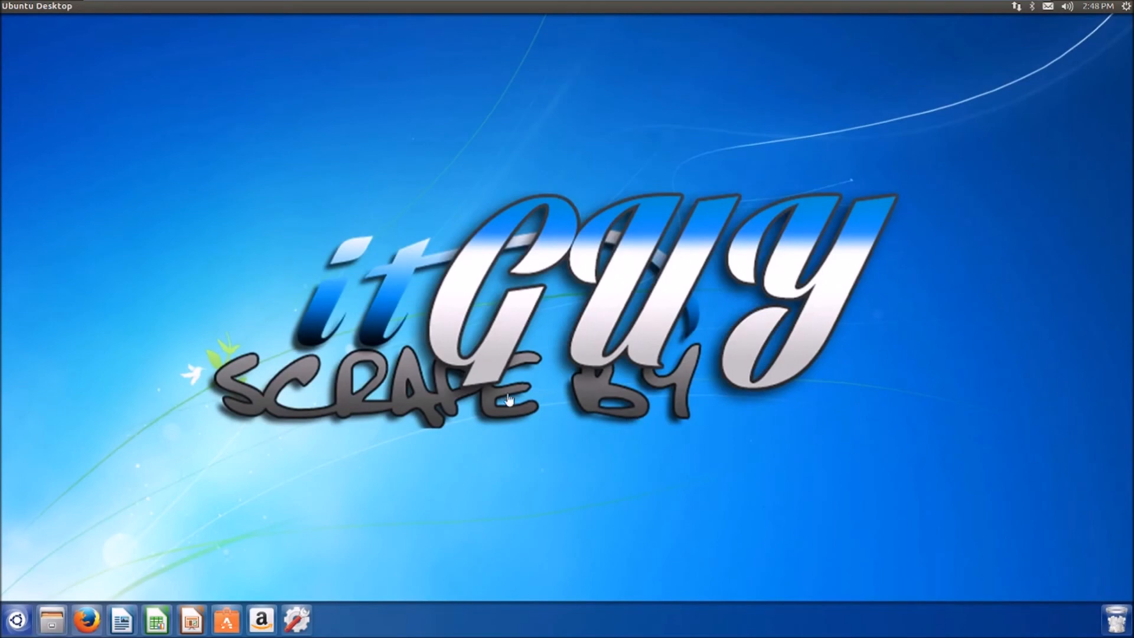
Launch Thunderbird Mail from the Ubuntu Dash and show its Calendar week view.
left_click(23, 622)
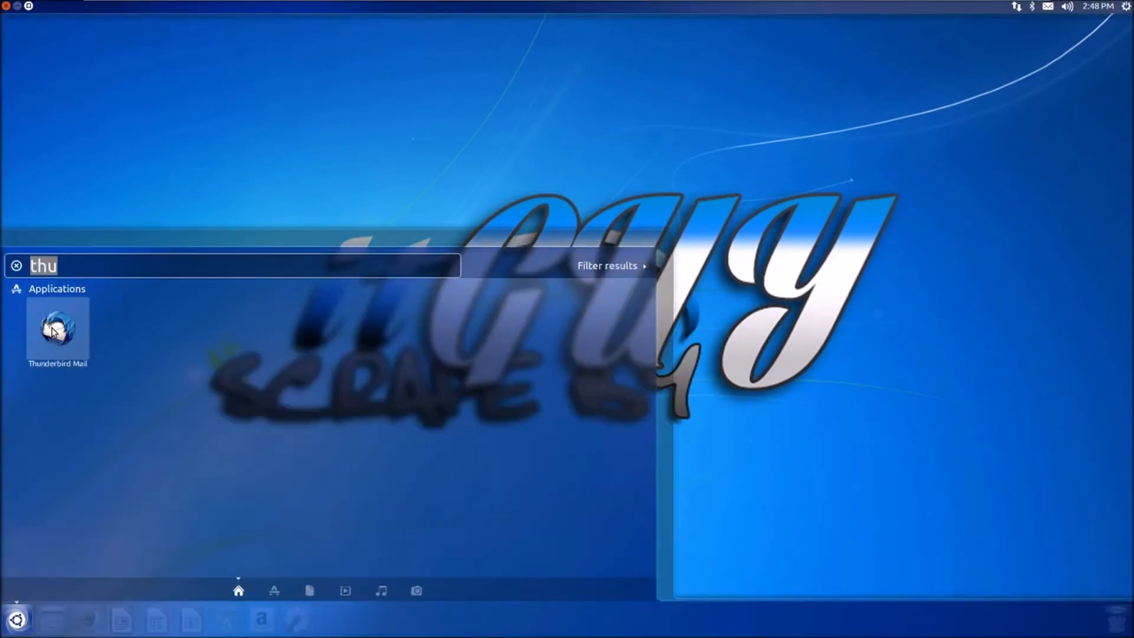
left_click(53, 330)
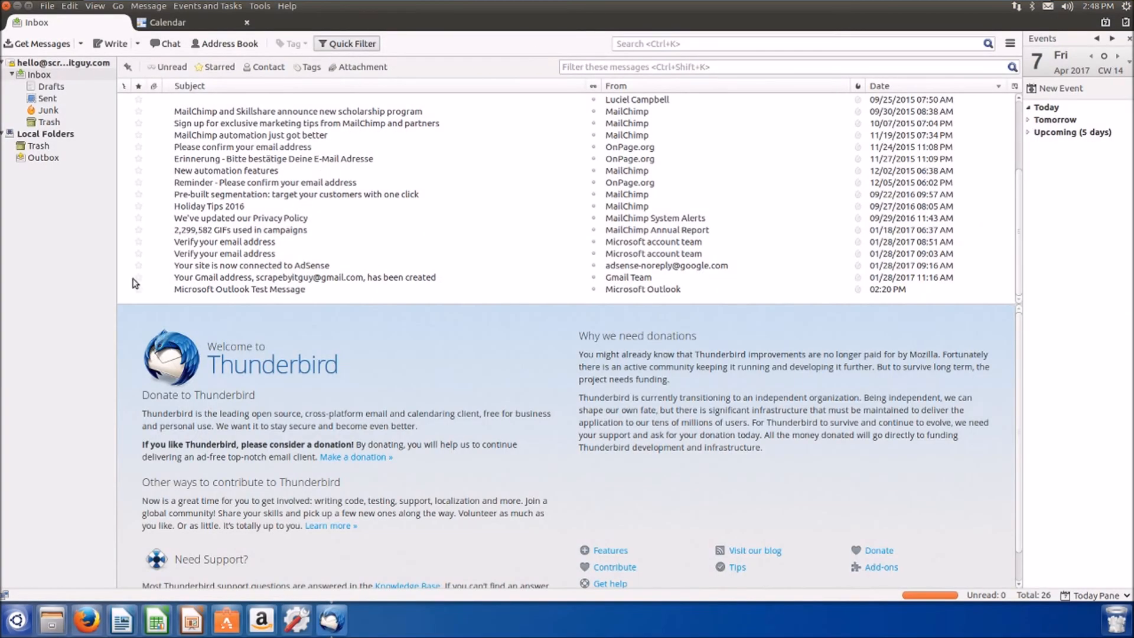
left_click(168, 26)
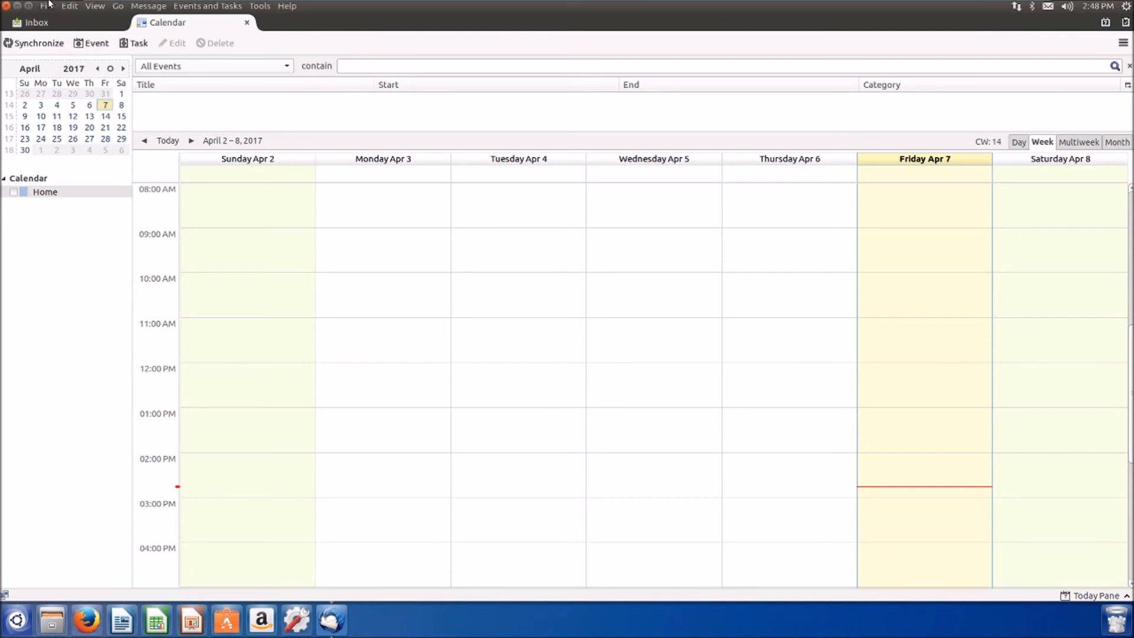
left_click(47, 6)
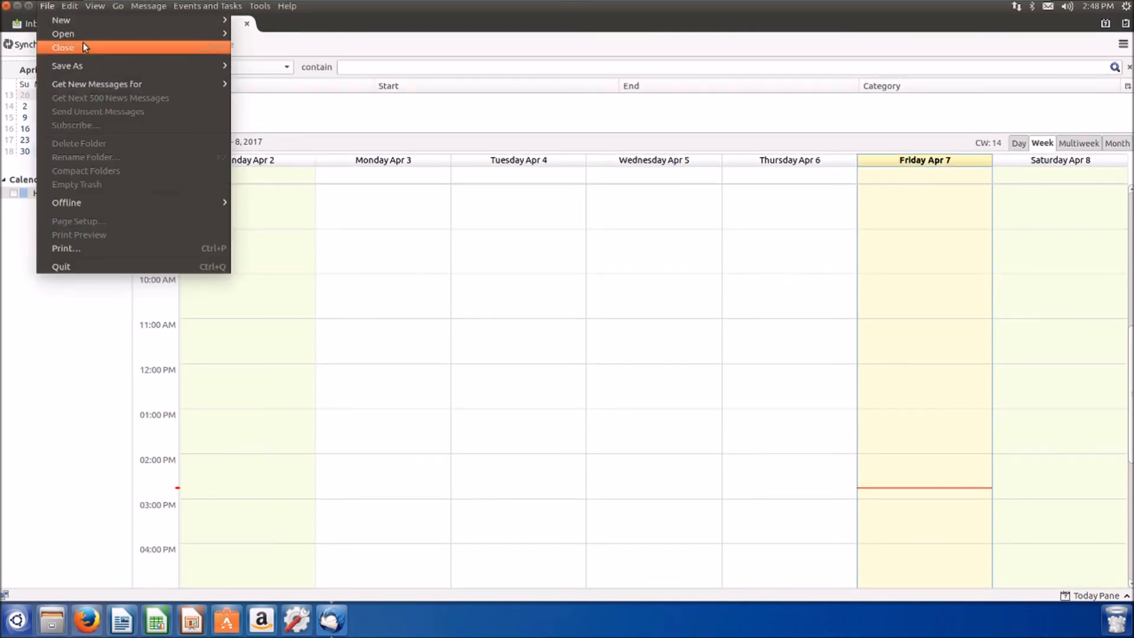
Start a new network CalDAV calendar located at the Baïkal test_calendar URL.
mouse_move(89, 19)
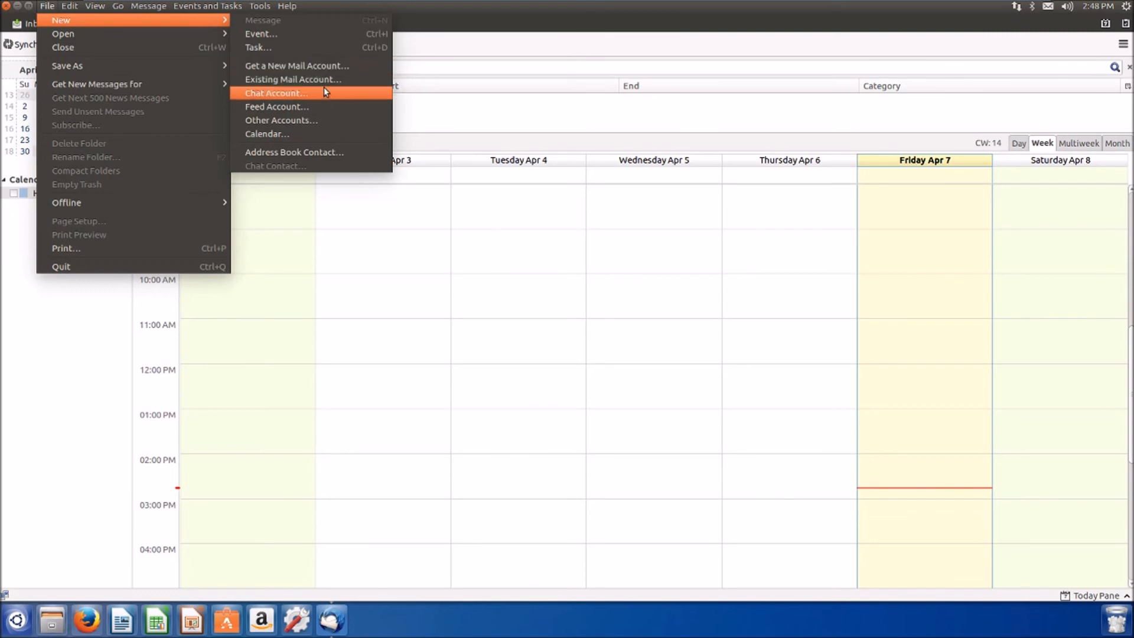
left_click(310, 134)
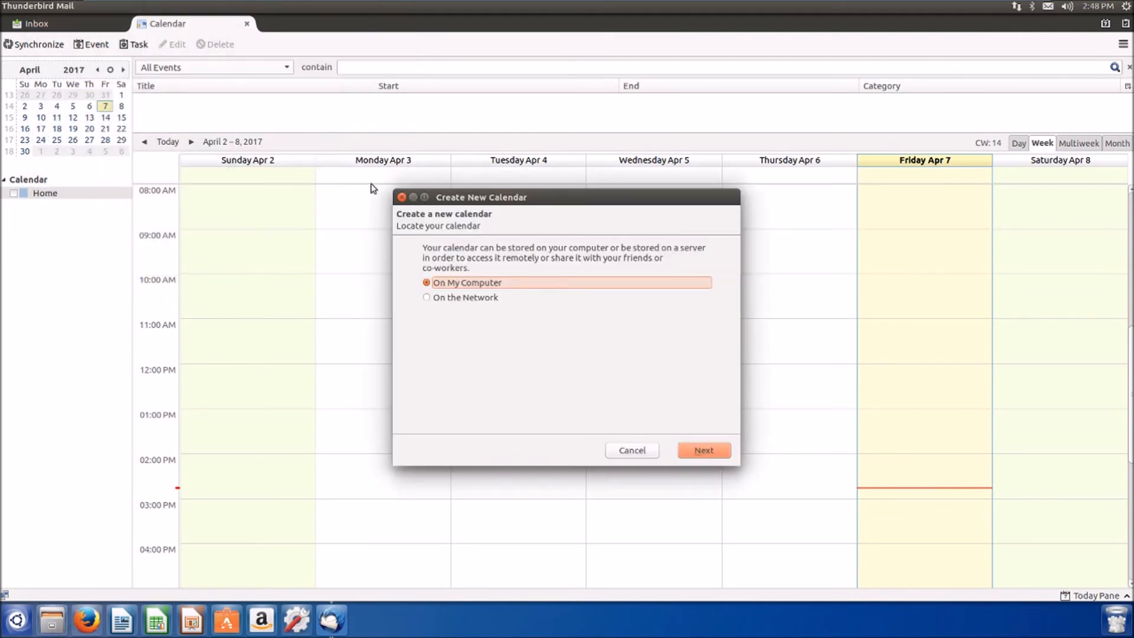
left_click(473, 298)
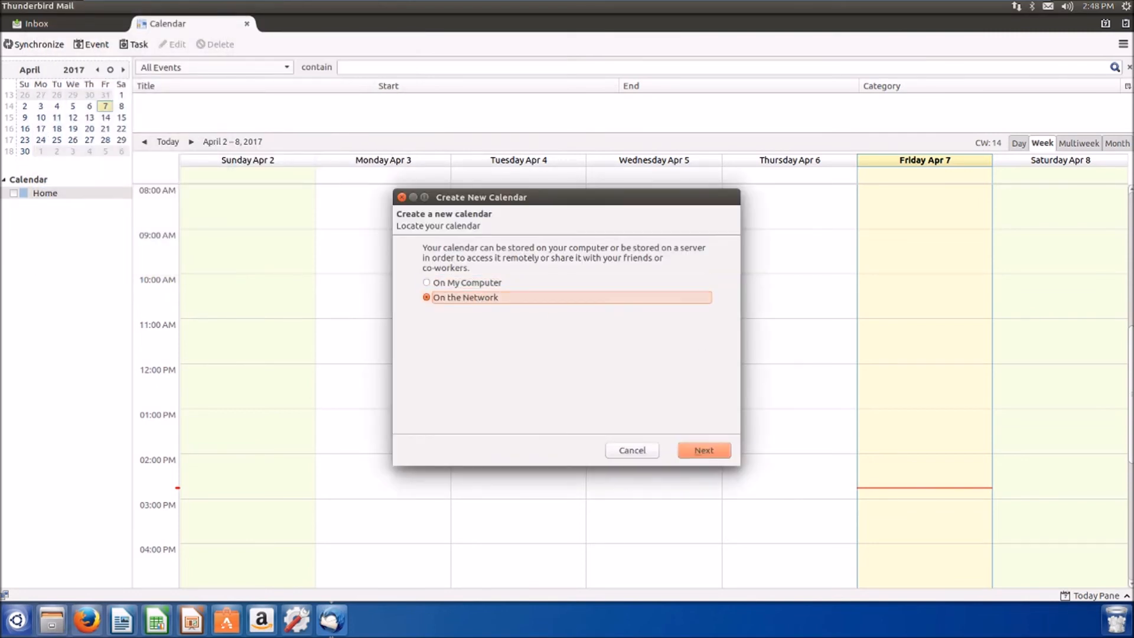
left_click(706, 446)
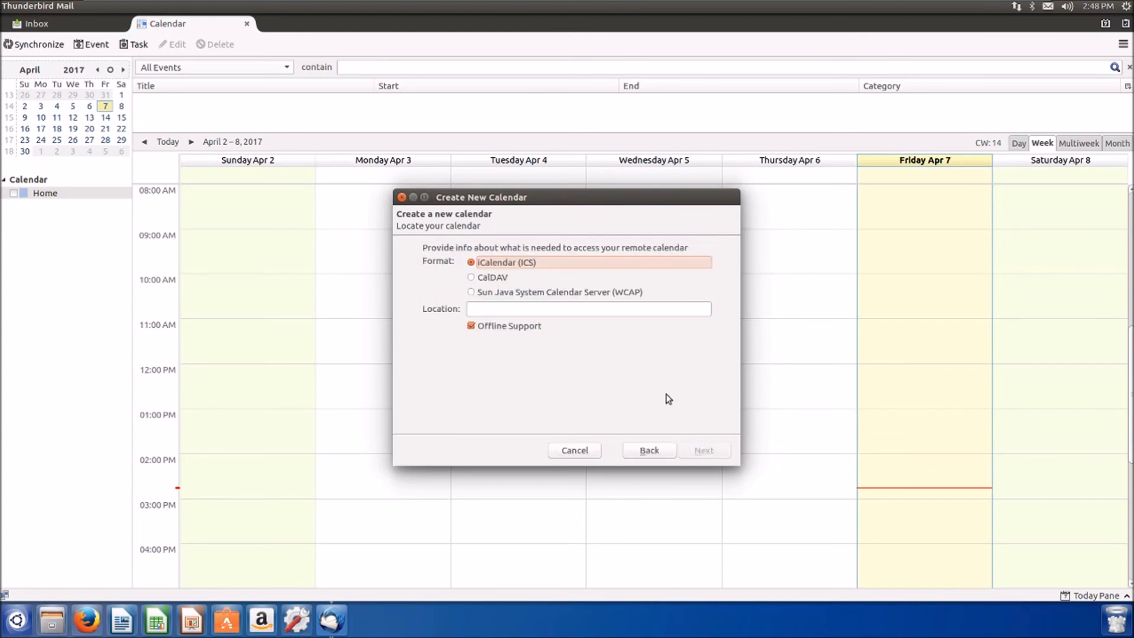
left_click(588, 308)
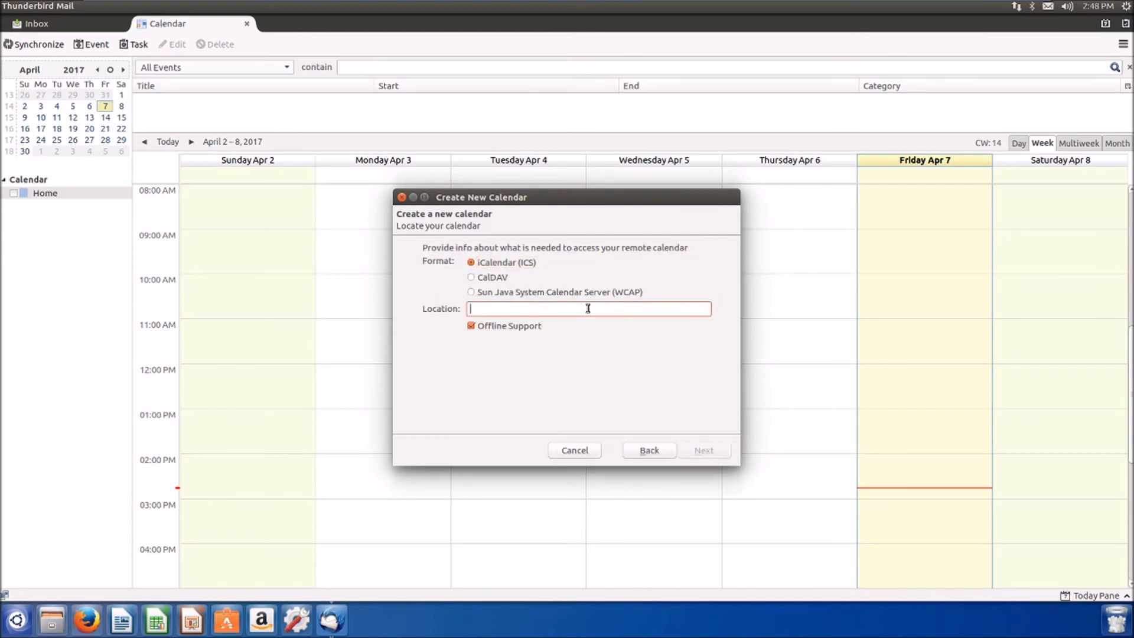
left_click(501, 278)
left_click(538, 308)
key("ctrl+v")
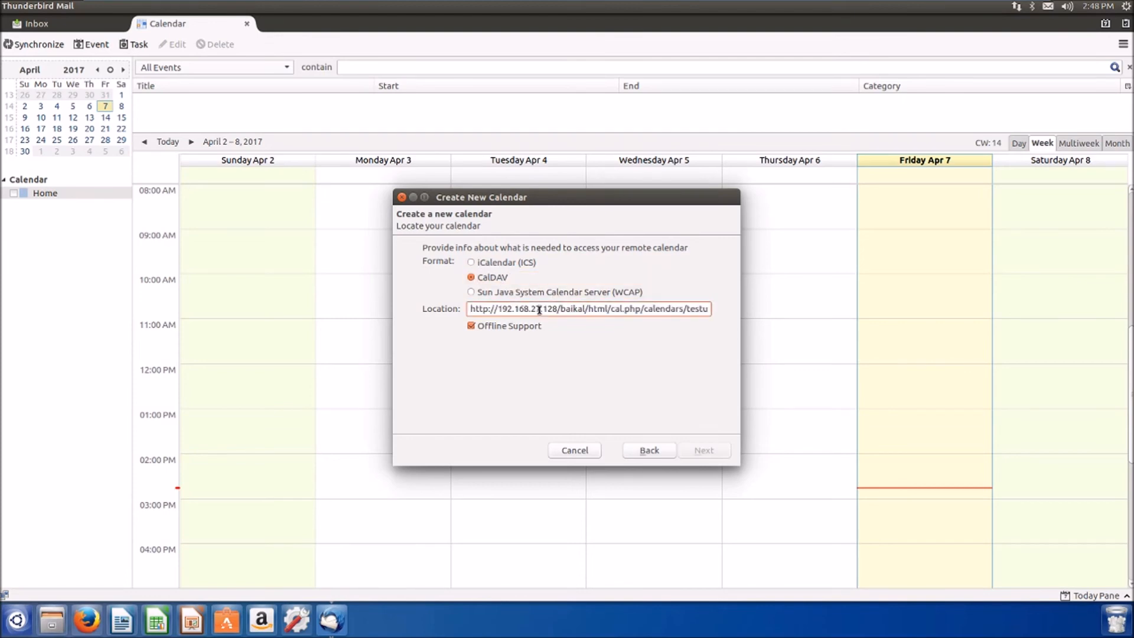
left_click_drag(585, 308, 424, 302)
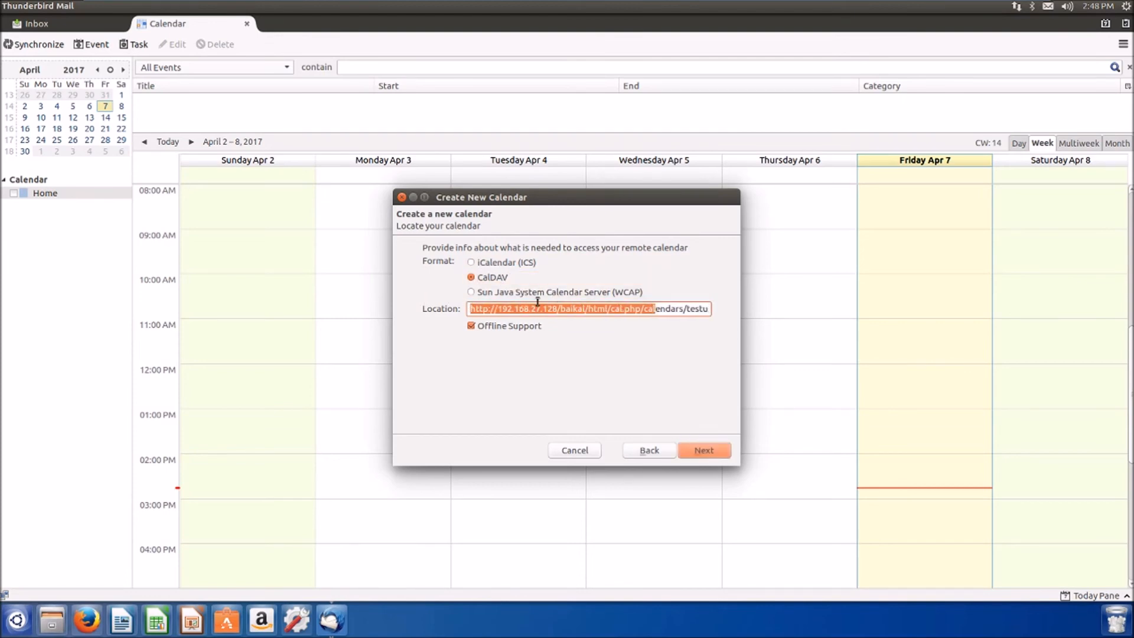
left_click(551, 309)
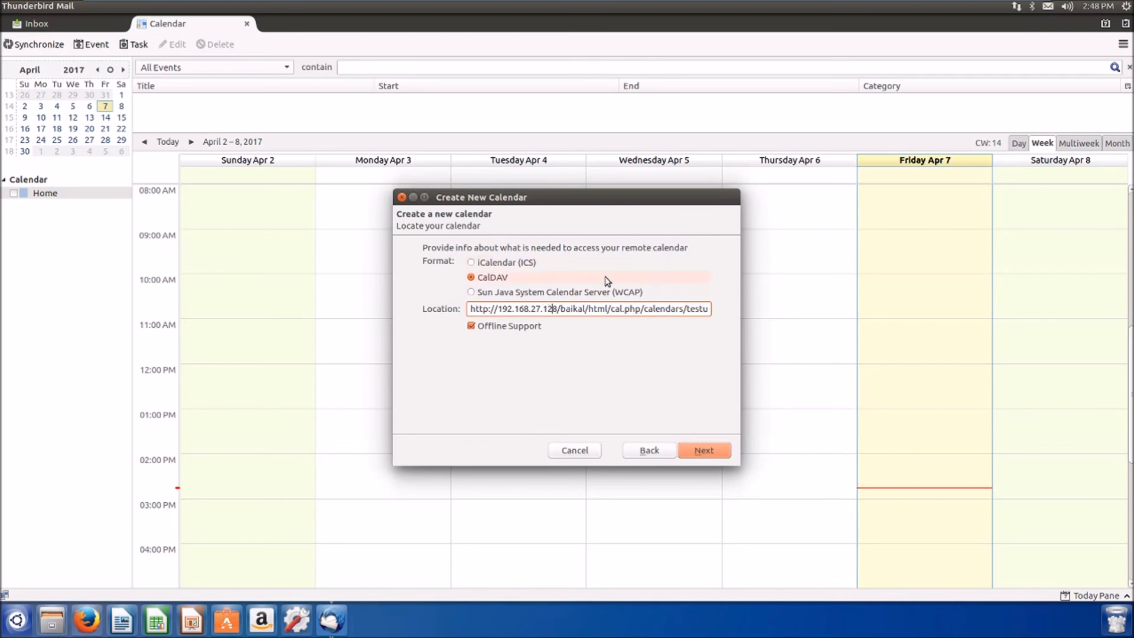
key("Right")
key("Right")
key("Right")
key("Right")
key("Right")
key("Right")
key("Right")
key("Right")
key("Right")
key("Right")
mouse_move(642, 309)
left_mouse_down()
mouse_move(473, 309)
mouse_move(634, 309)
left_mouse_up()
key("End")
type("er/test_calendar/")
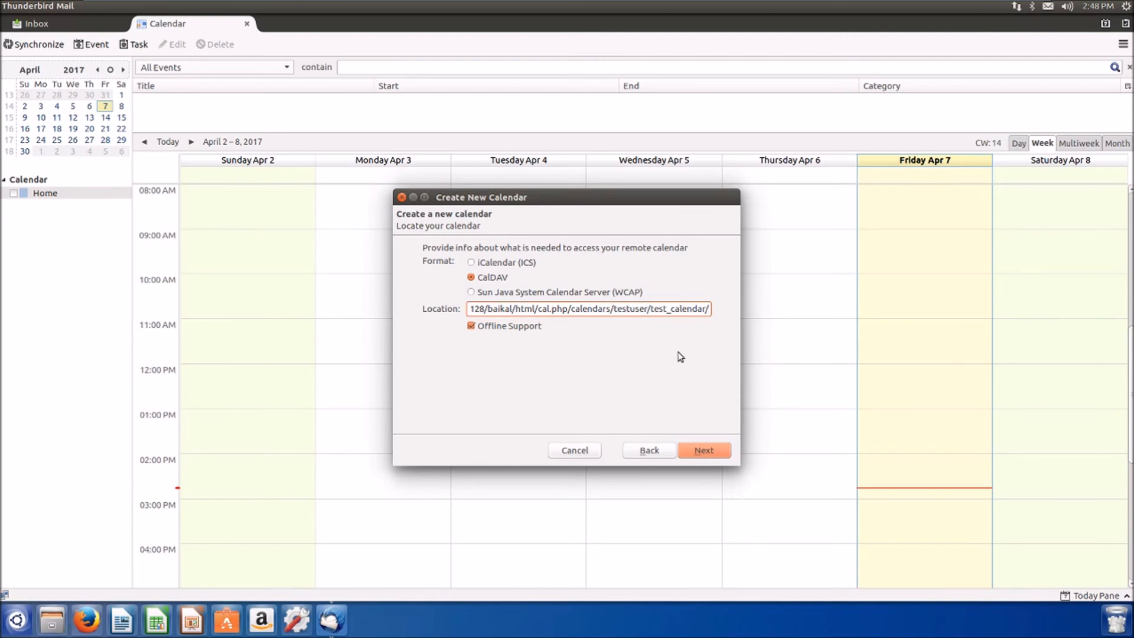
Name the calendar 'Test Calendar' and finish the wizard.
left_click(717, 454)
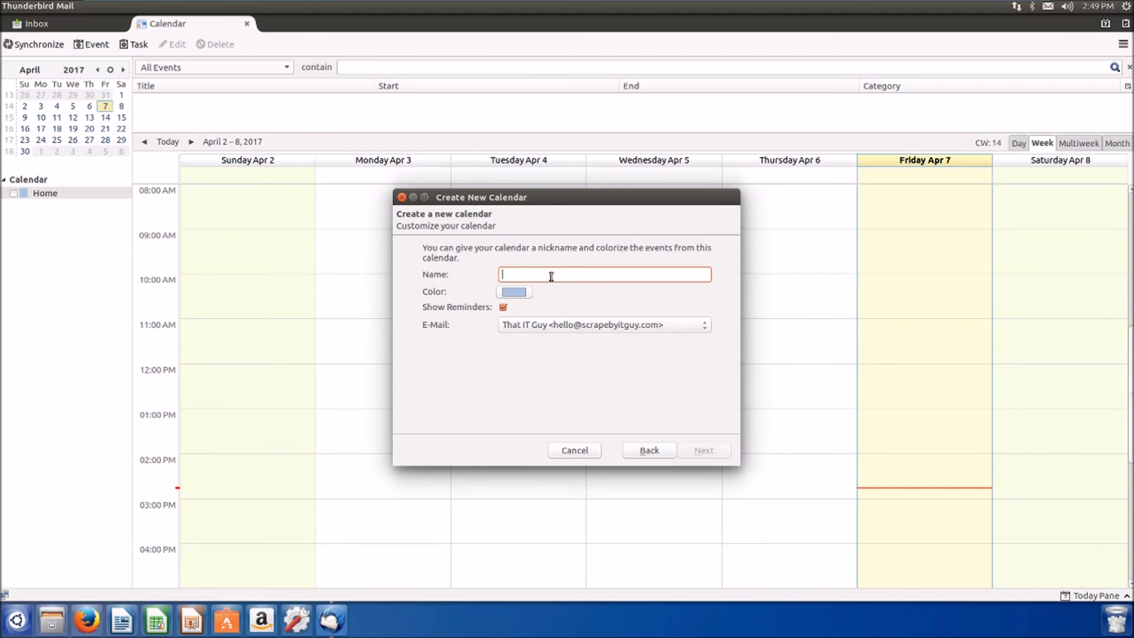
type("Test Cakebo")
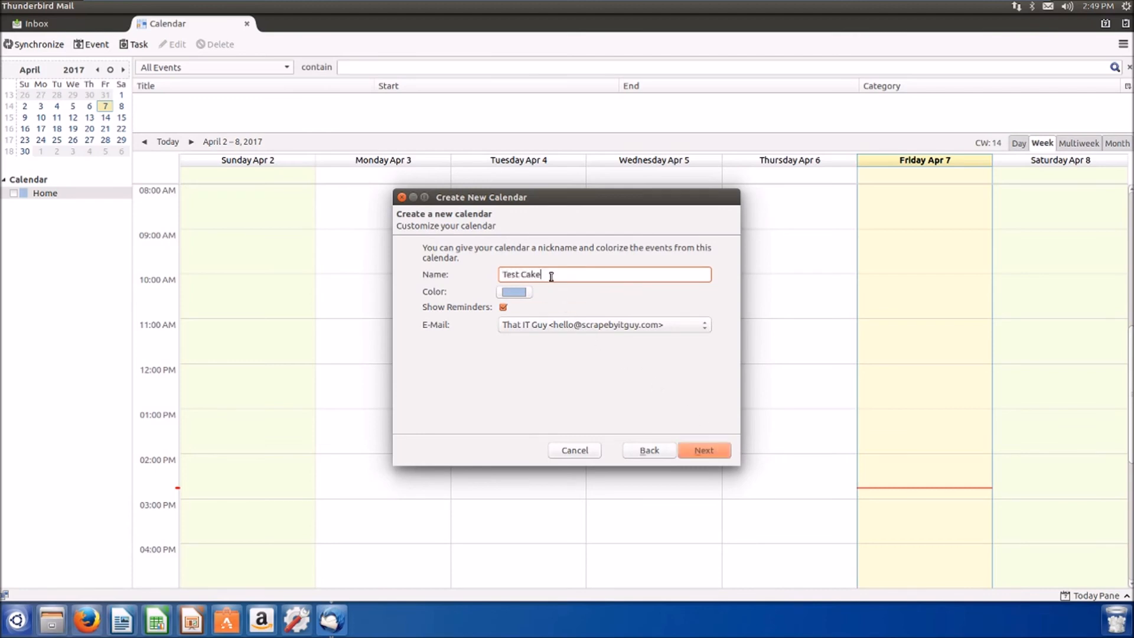
key("BackSpace")
key("BackSpace")
type("lendar")
left_click(710, 452)
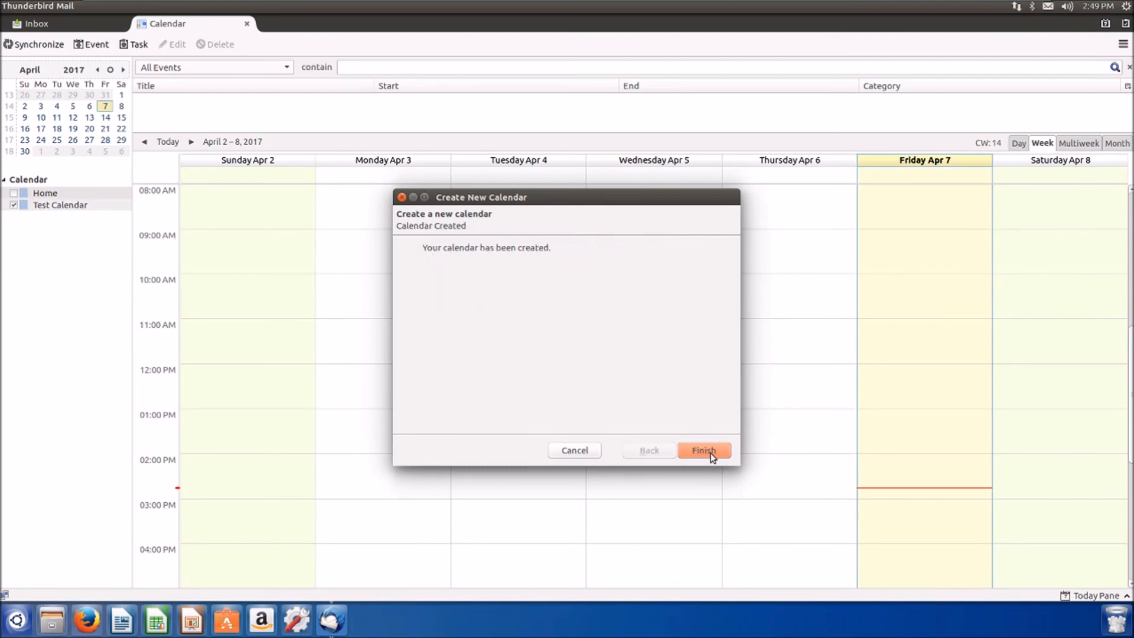
left_click(710, 453)
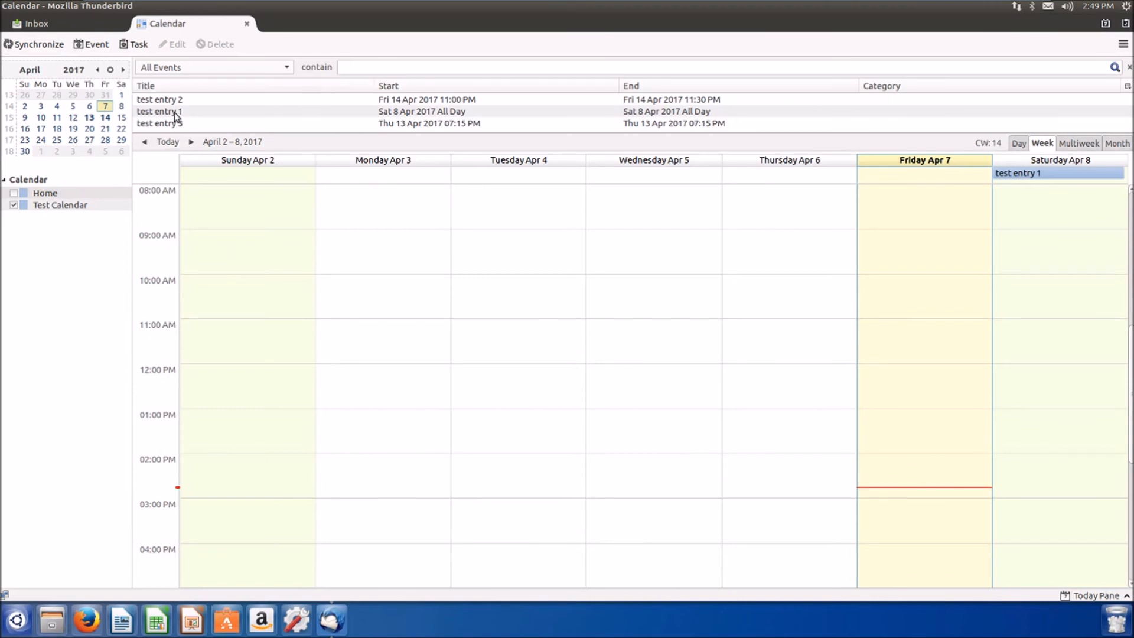
Save an all-day 'Event created in Thunderbird on Ubuntu' event on Saturday April 8.
mouse_move(729, 121)
double_click(1050, 252)
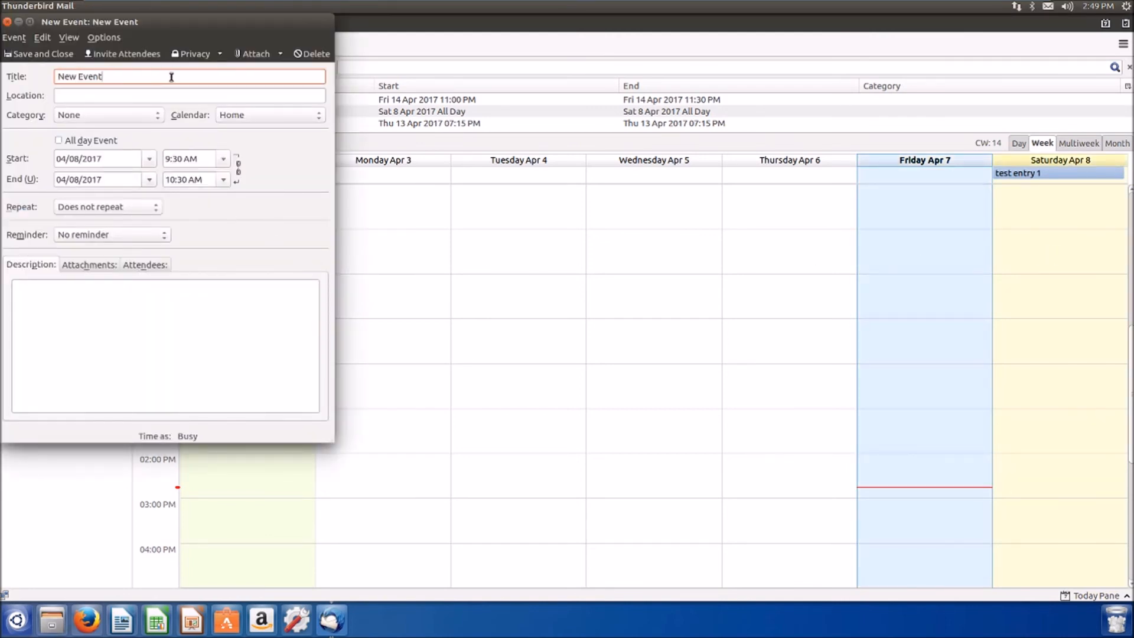
type("Event crr")
key("BackSpace")
type("eated in Thunderb")
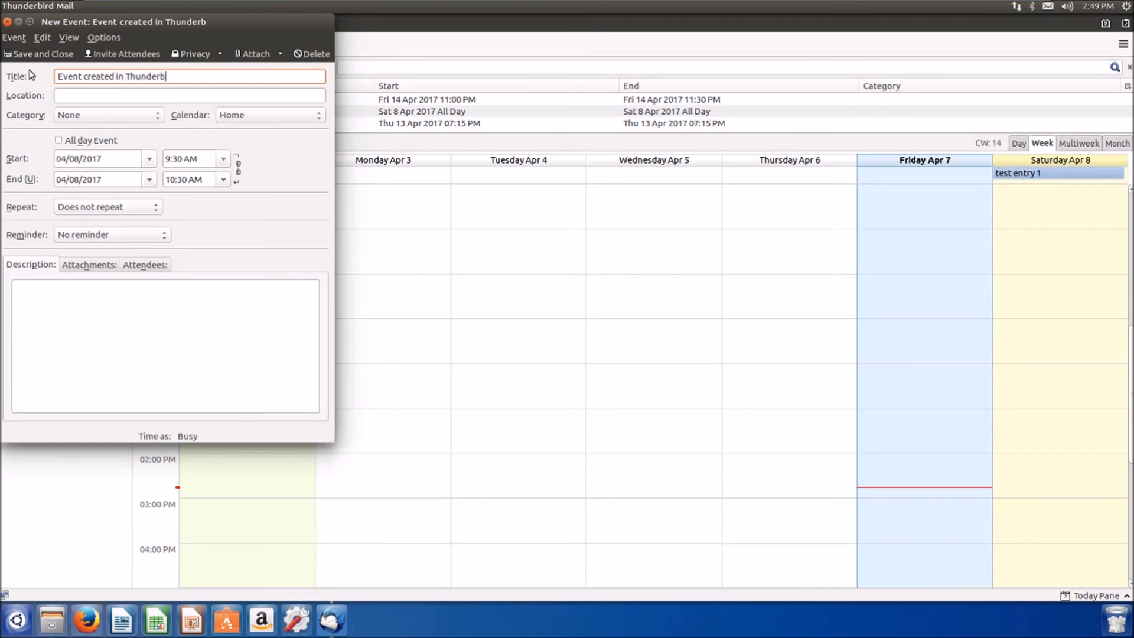
type("ird on Ubuntu")
left_click(138, 319)
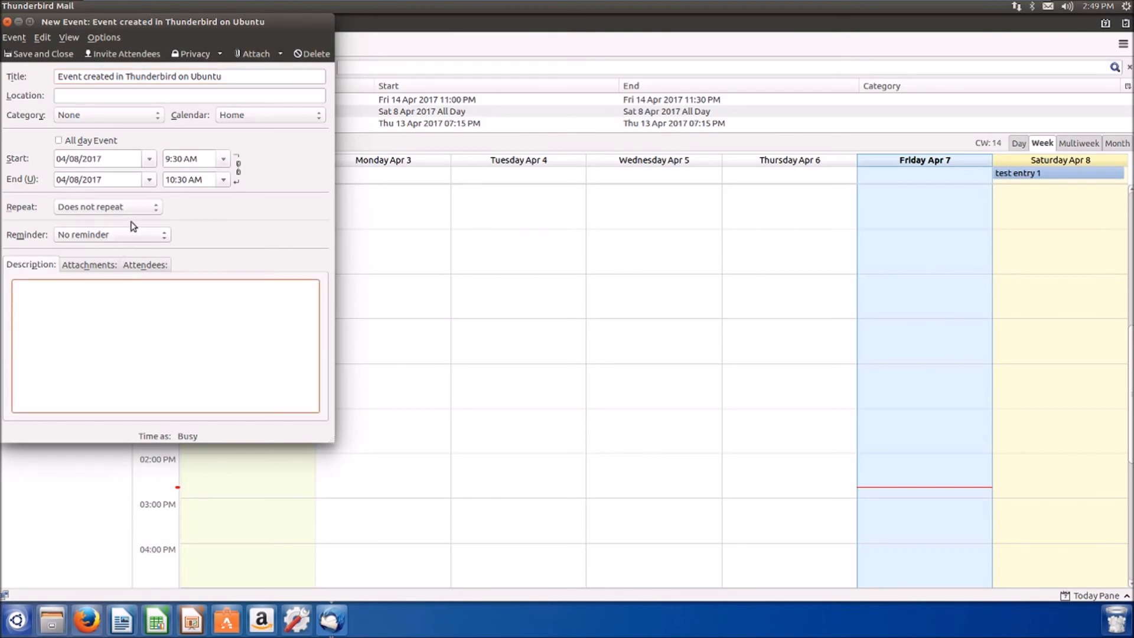
left_click(90, 142)
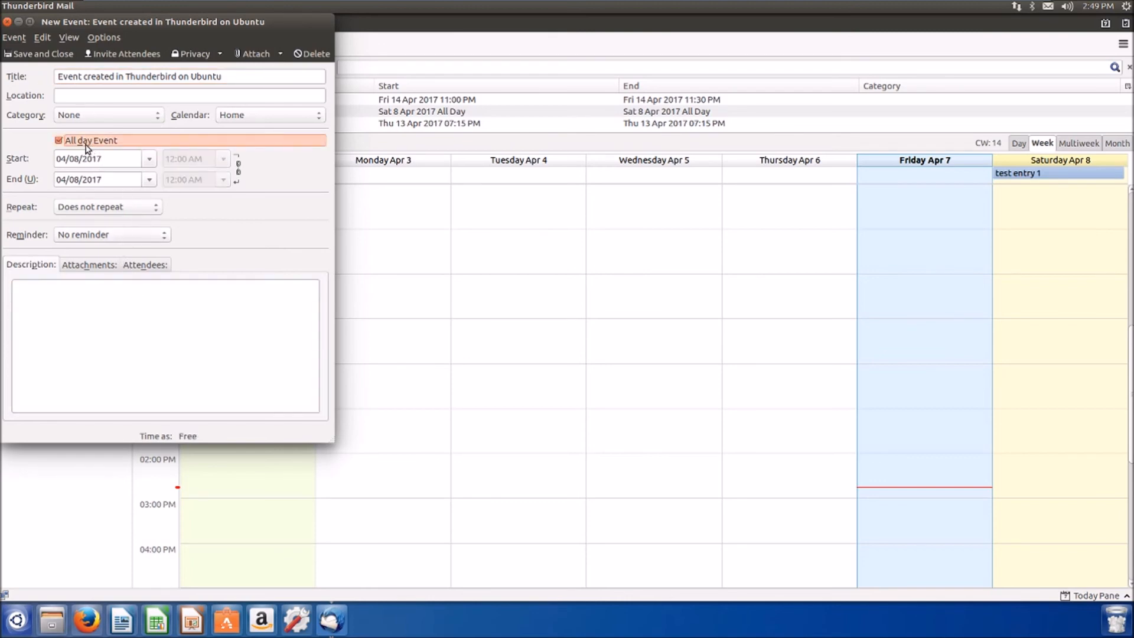
left_click(39, 54)
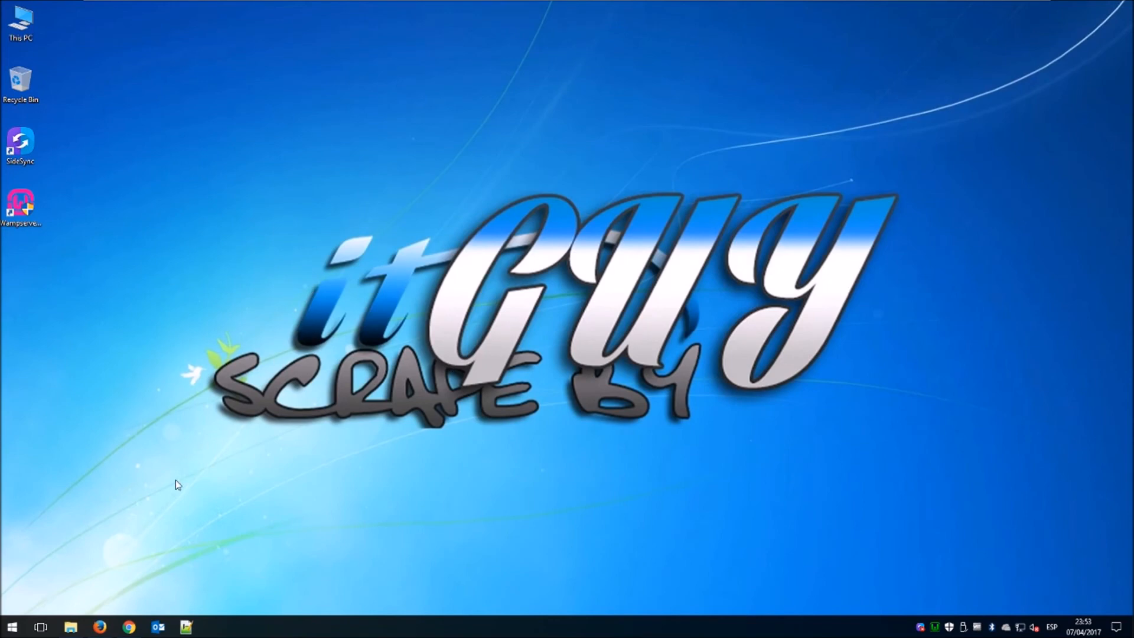
Start Outlook from the Windows taskbar.
left_click(157, 630)
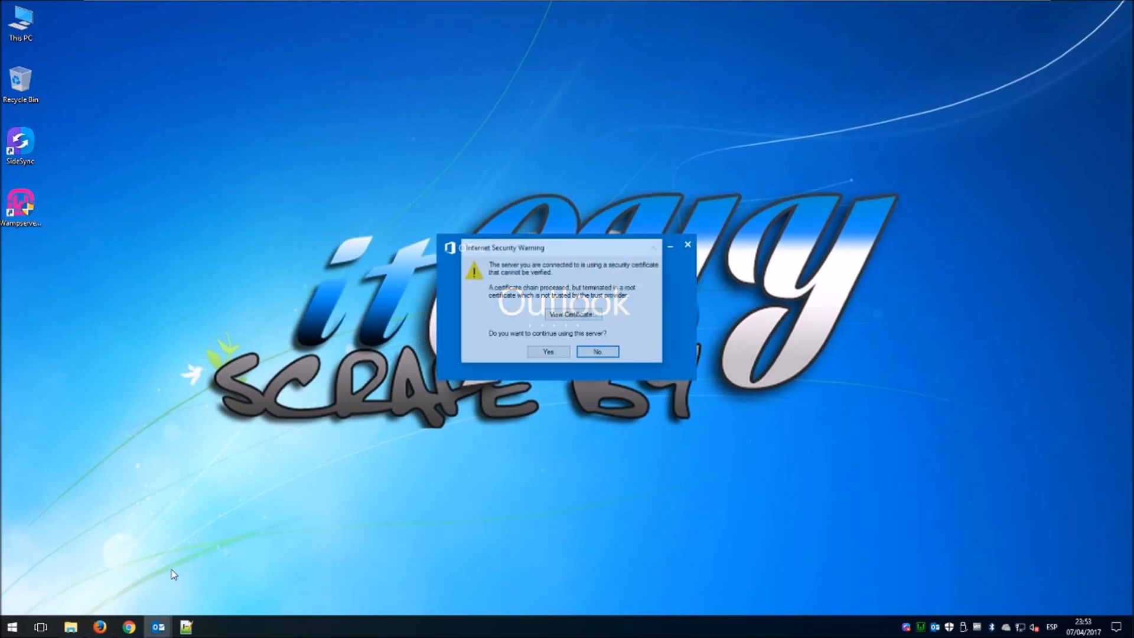
Accept the certificate warning and view the synced events in Outlook's April 2017 calendar.
left_click(552, 354)
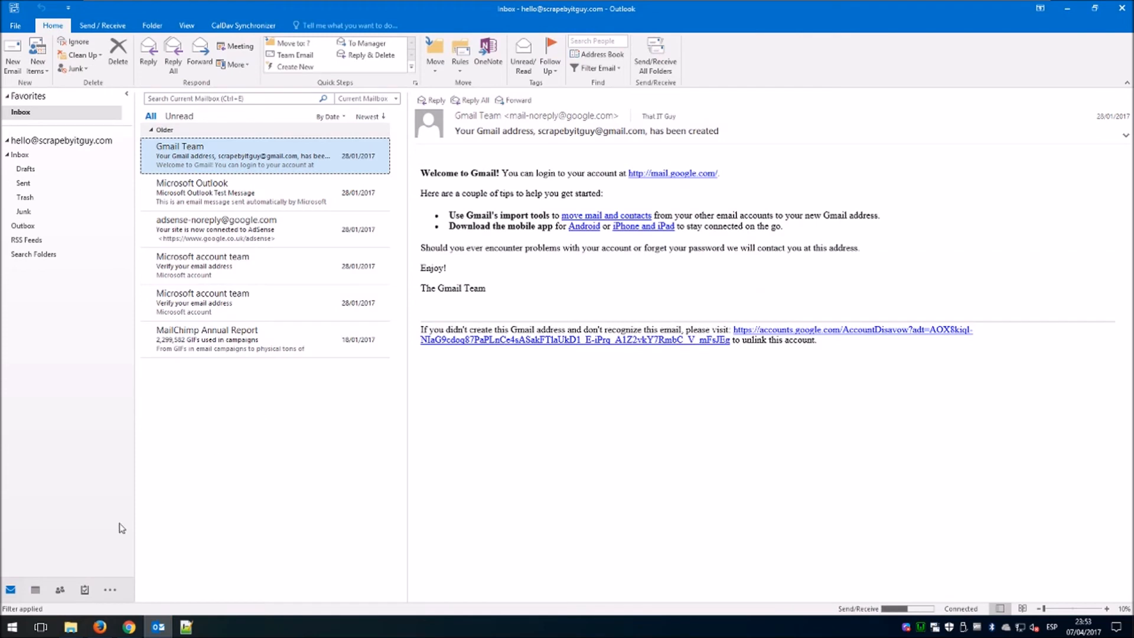
left_click(35, 593)
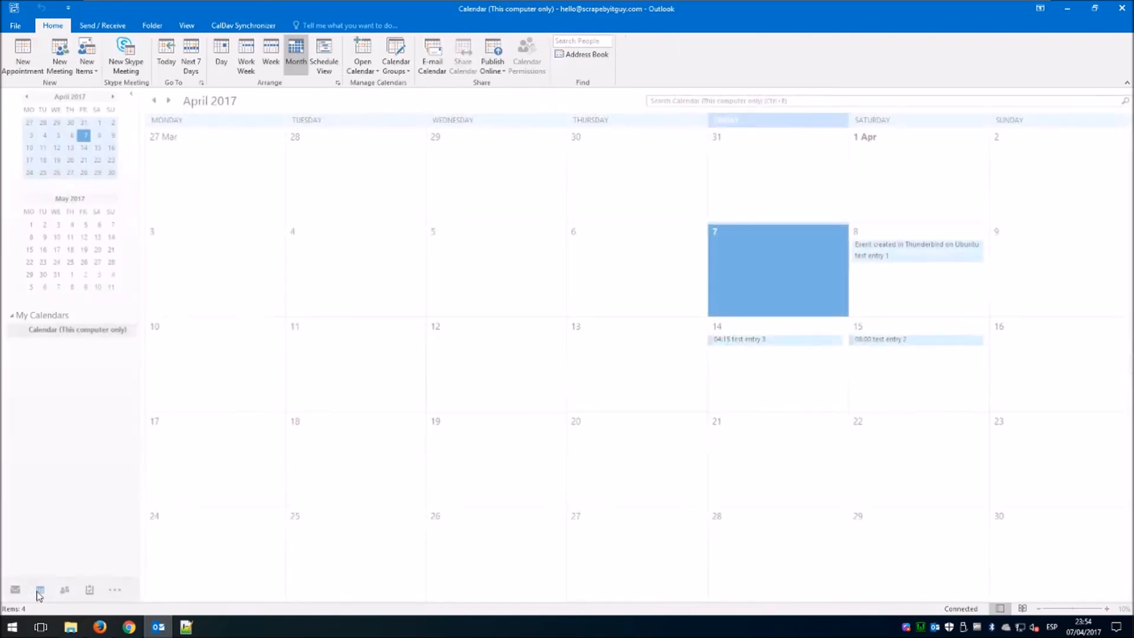
mouse_move(883, 259)
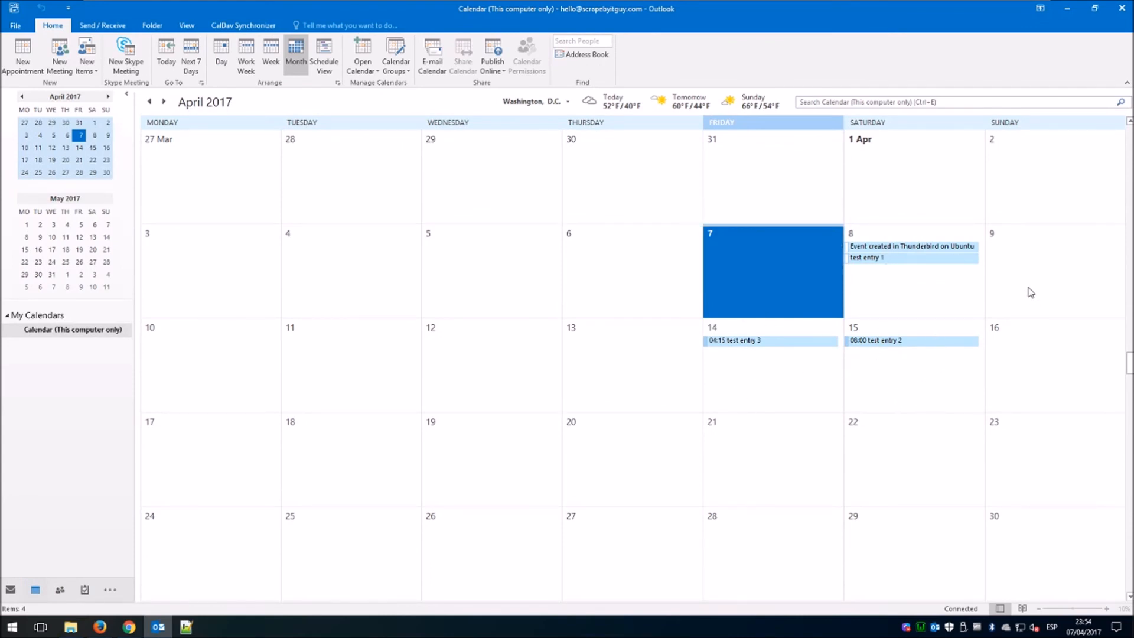
Create an all-day 'Event created on Outlook' on Sunday 9 April and save it.
double_click(1027, 260)
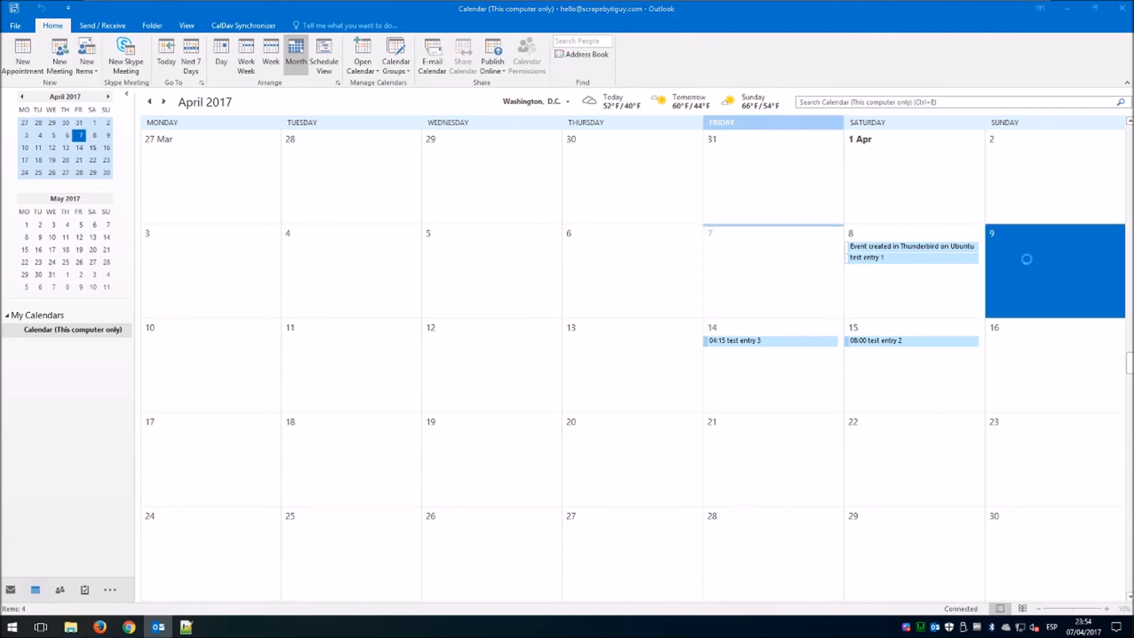
type("E")
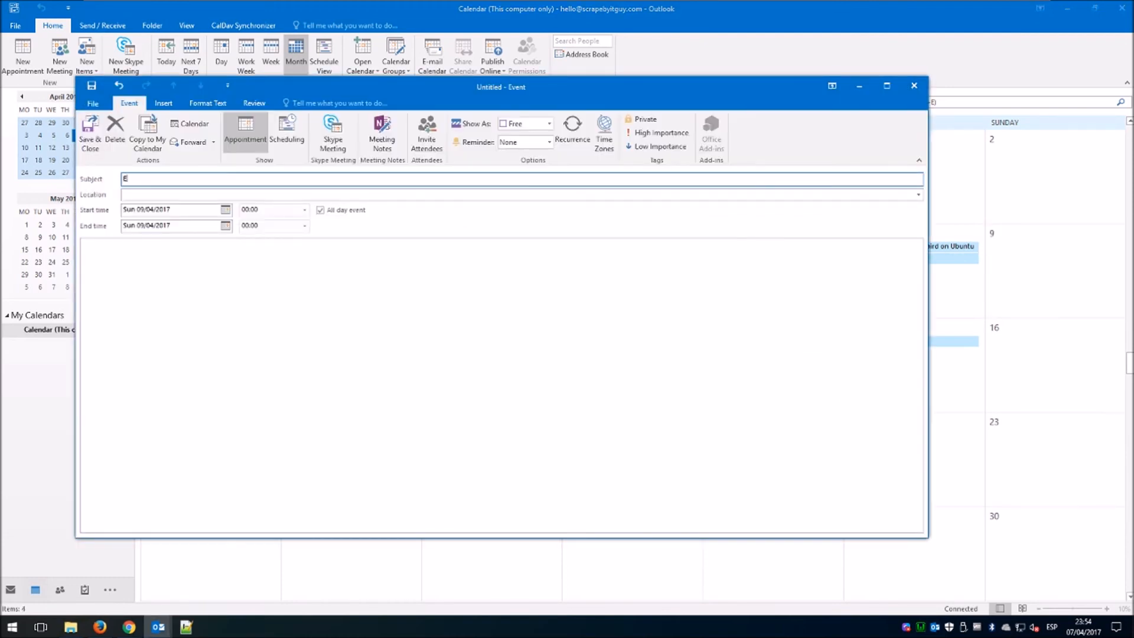
type("vent created on Outlook")
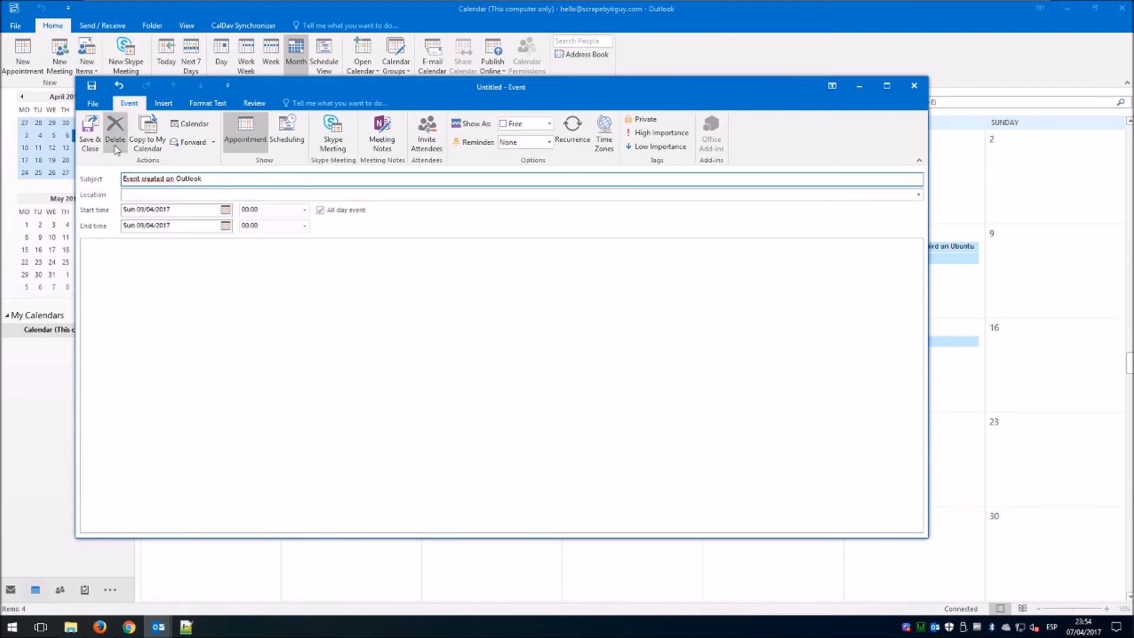
left_click(90, 135)
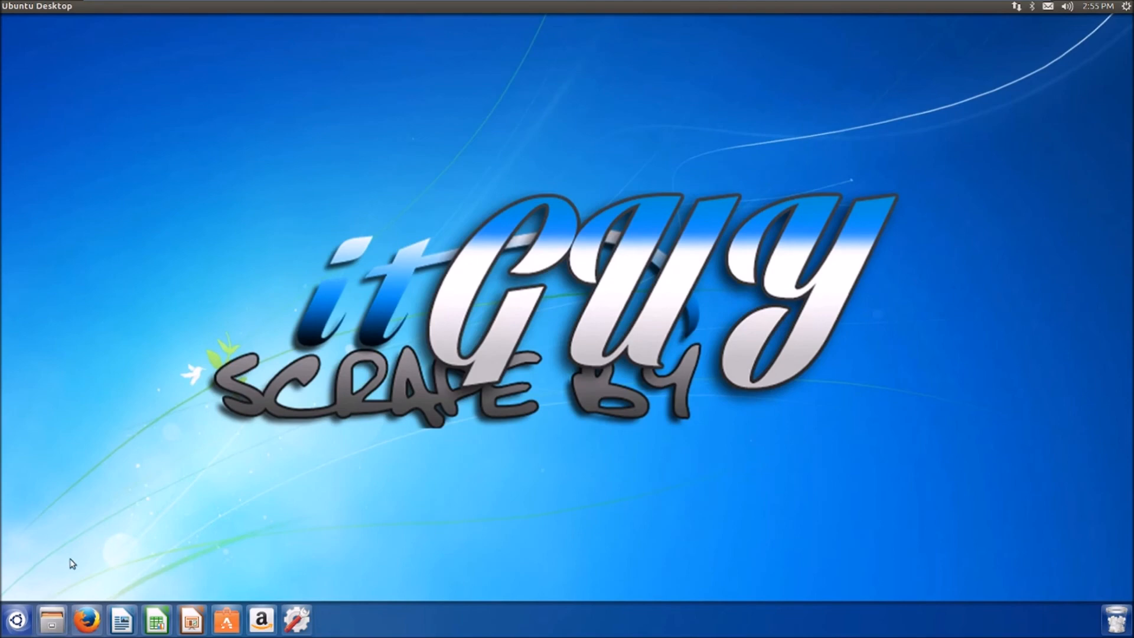
Relaunch Thunderbird, confirm 'Event created on Outlook' shows on April 9, then close it.
left_click(17, 619)
type("thu")
left_click(61, 330)
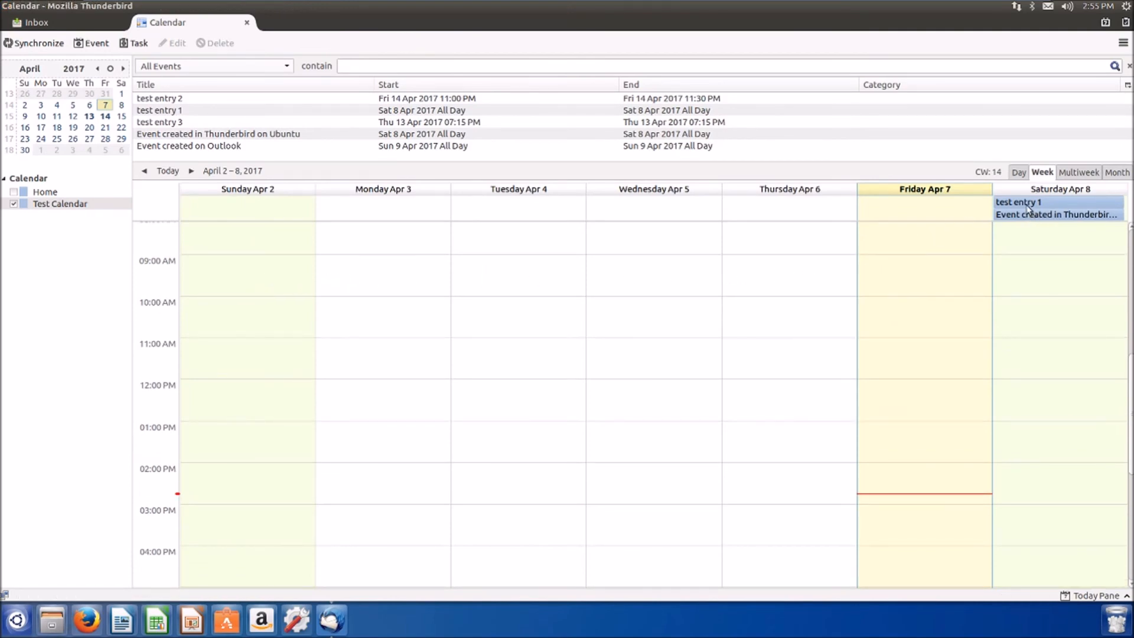
left_click(408, 147)
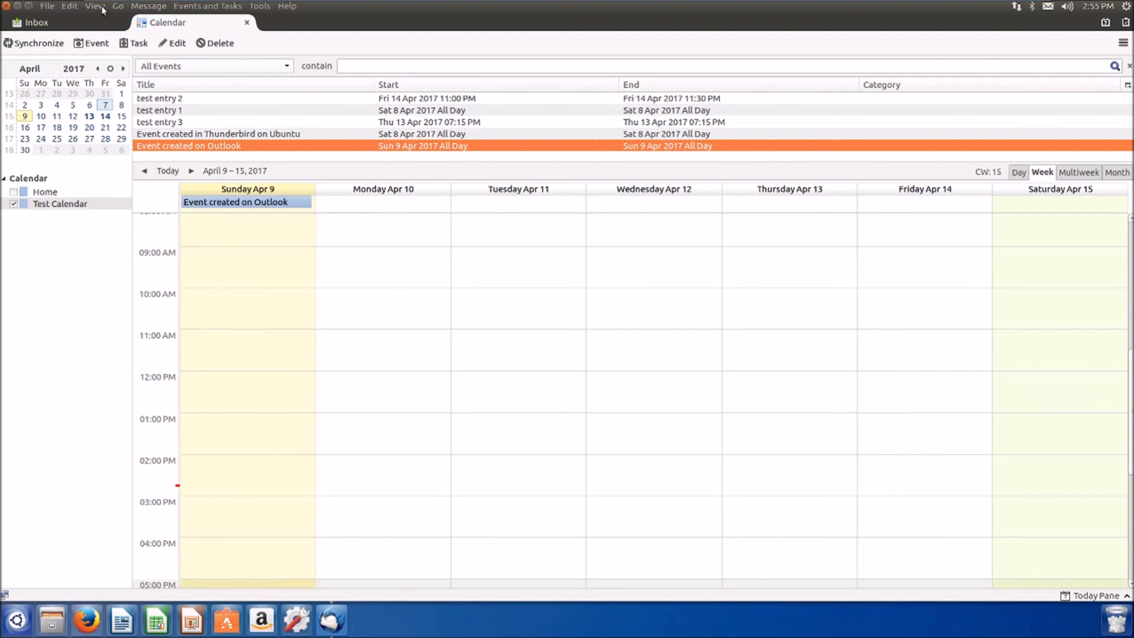
left_click(6, 6)
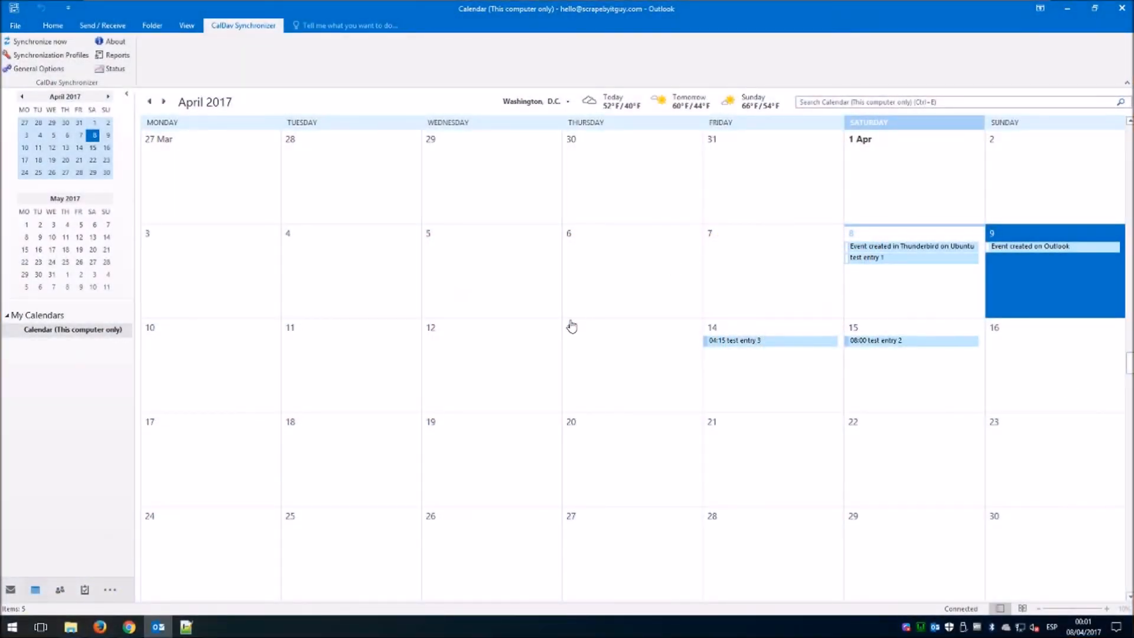
left_click(100, 628)
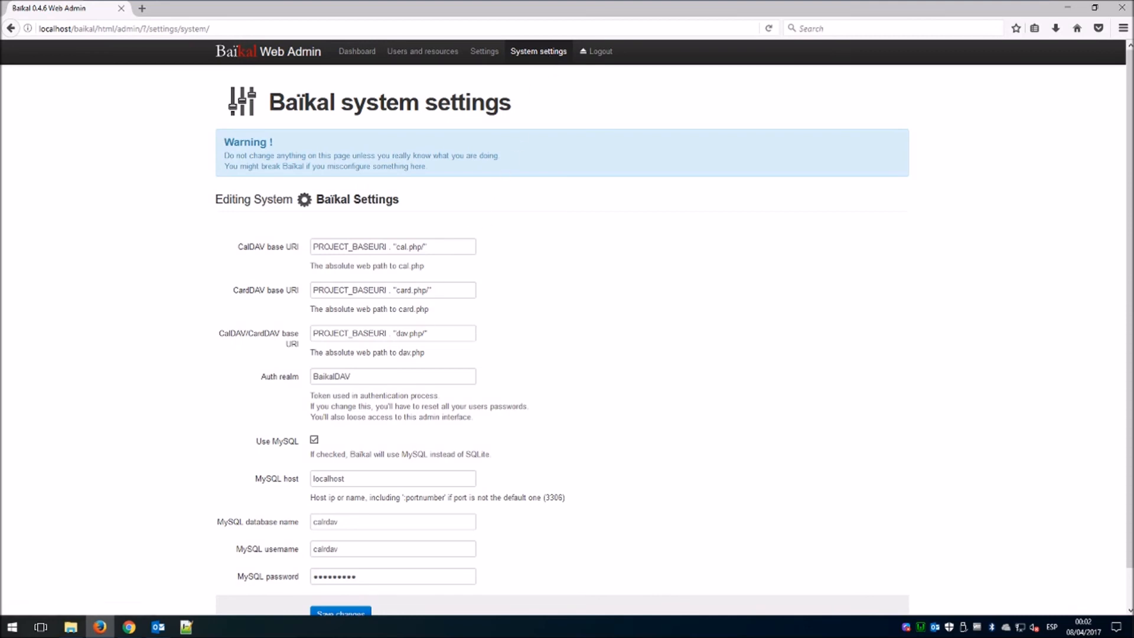
left_click(1067, 8)
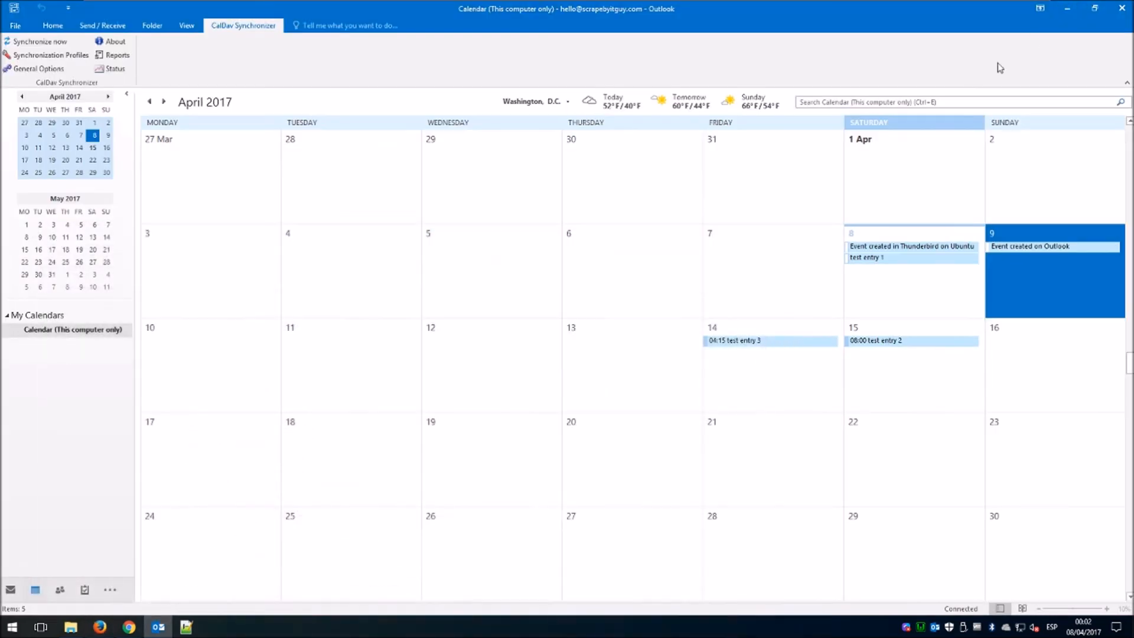
Add a generic CalDAV/CardDAV sync profile named 'Scrape By IT Guy Address Book'.
left_click(62, 55)
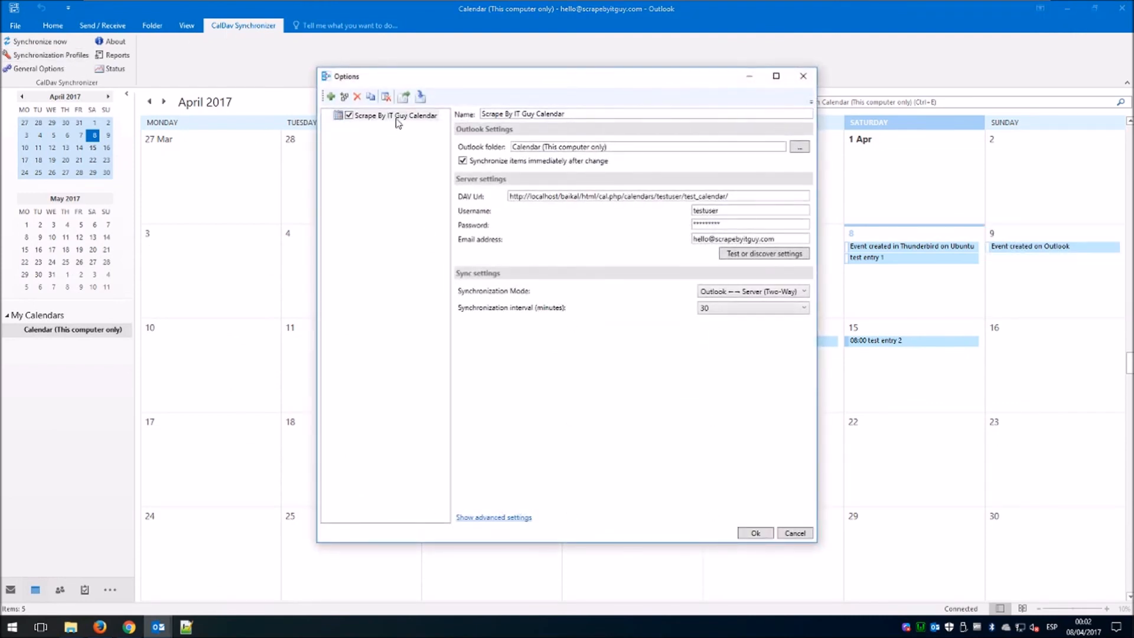
left_click(332, 98)
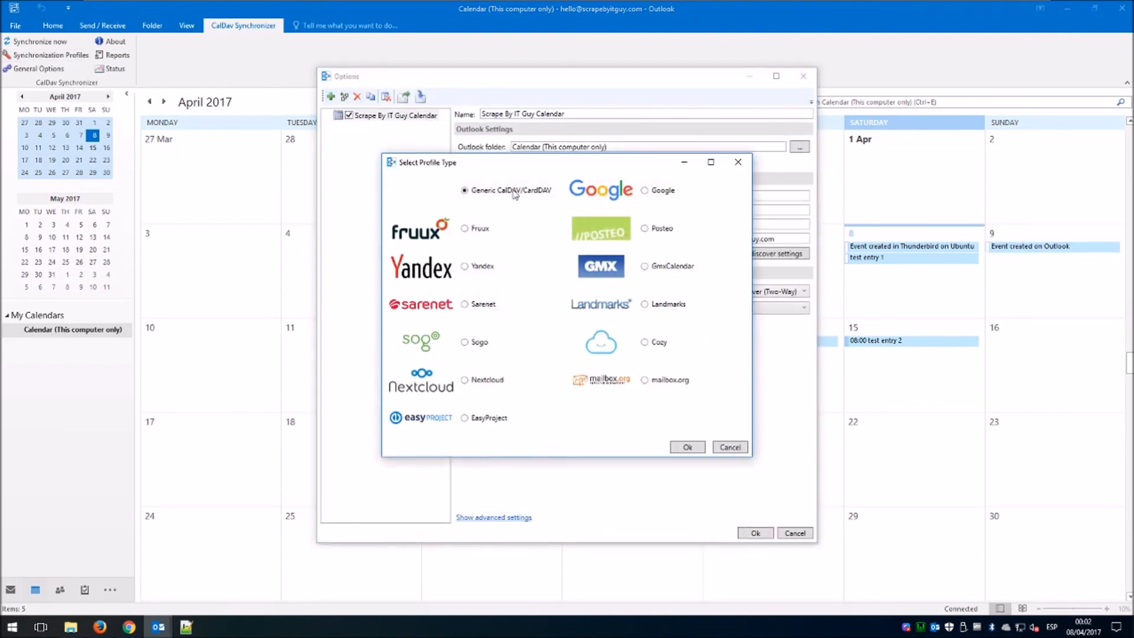
left_click(687, 447)
key("ctrl+a")
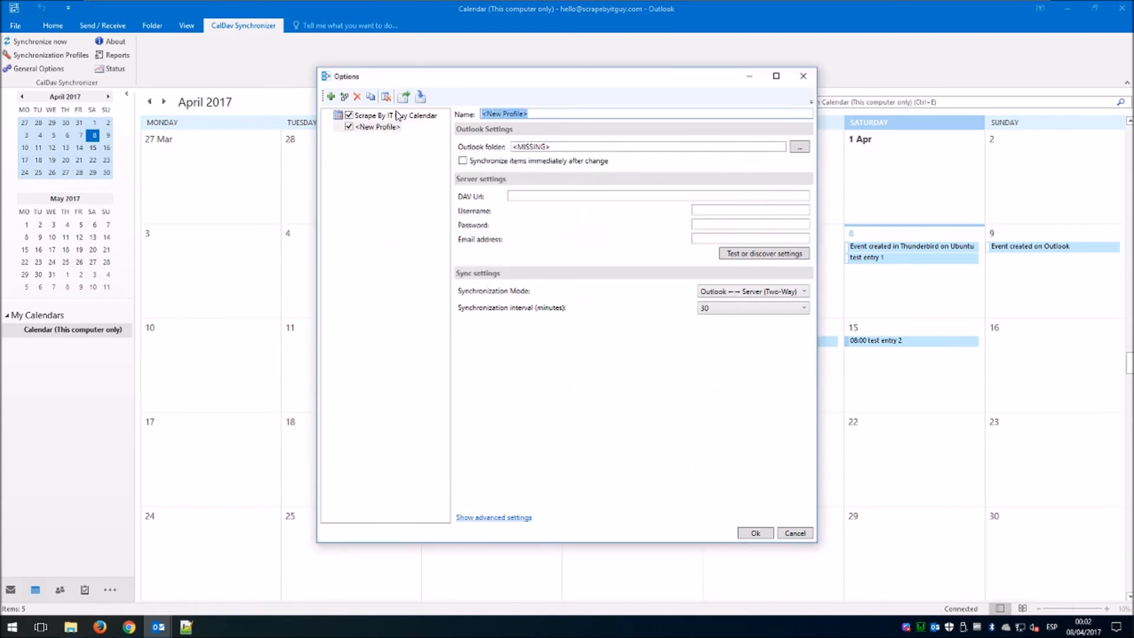
type("Scrape By IT Guy Address Book")
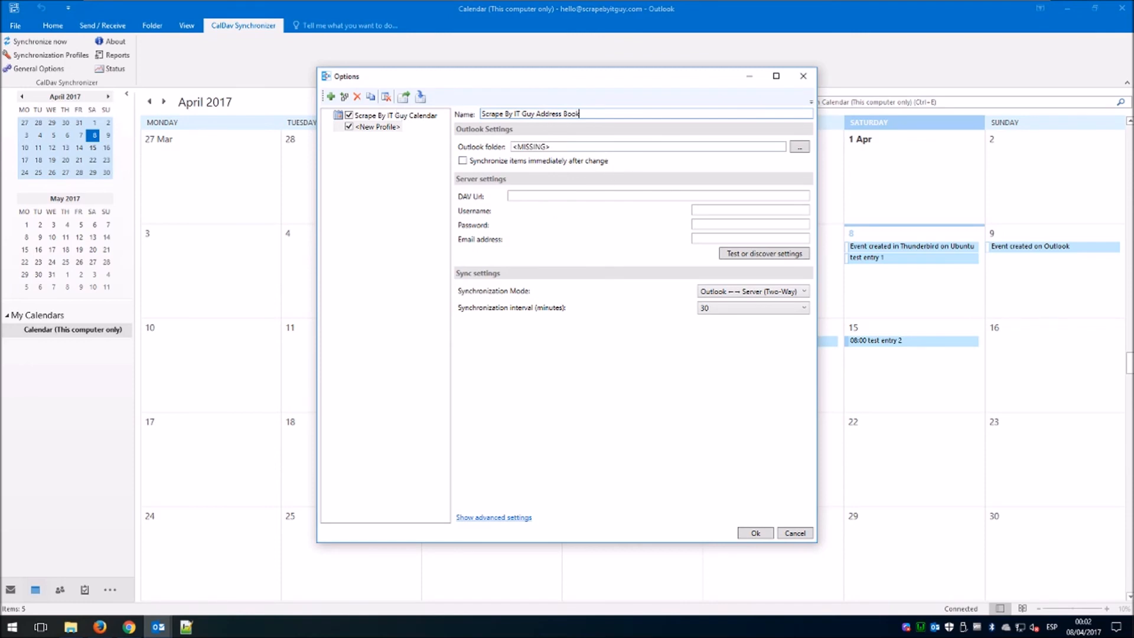
Link the profile to the Outlook Contacts folder, ready for the DAV URL.
left_click(797, 148)
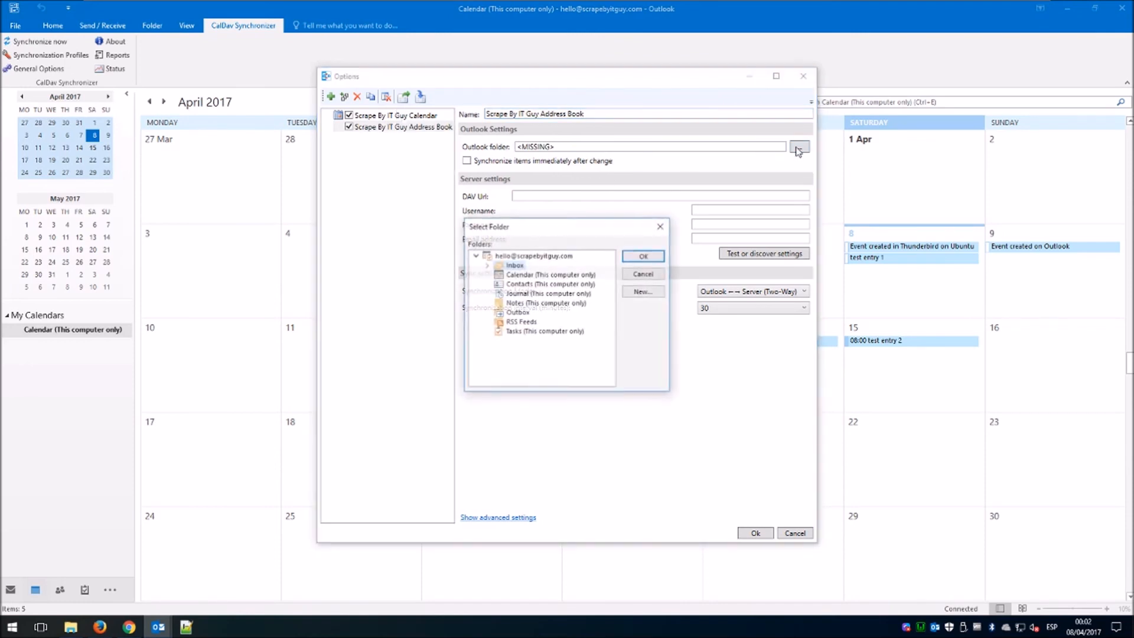
left_click(544, 284)
left_click(643, 257)
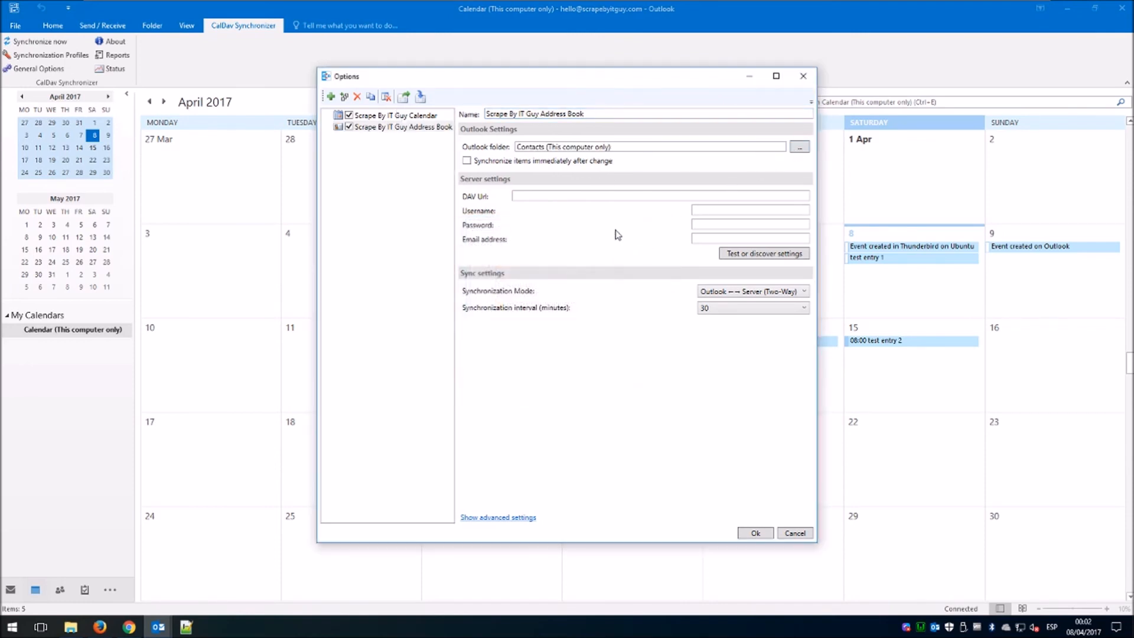
left_click(549, 196)
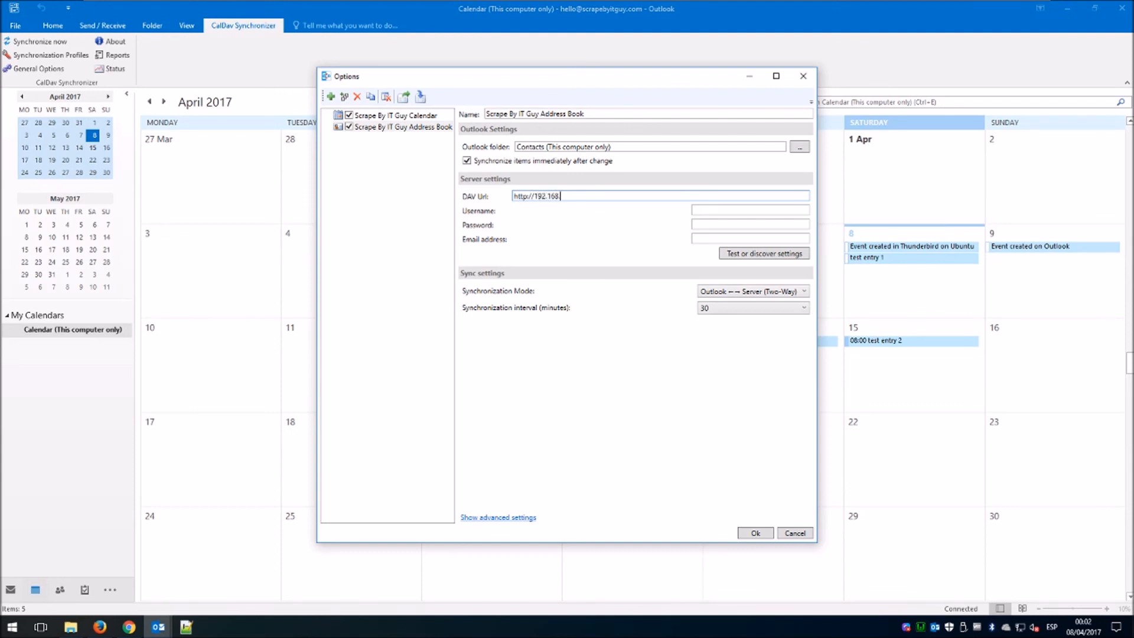
Finish the server's card.php DAV URL ending in .128 and enter the account username and password.
type(".128/baikal/html/card.php")
left_click(732, 210)
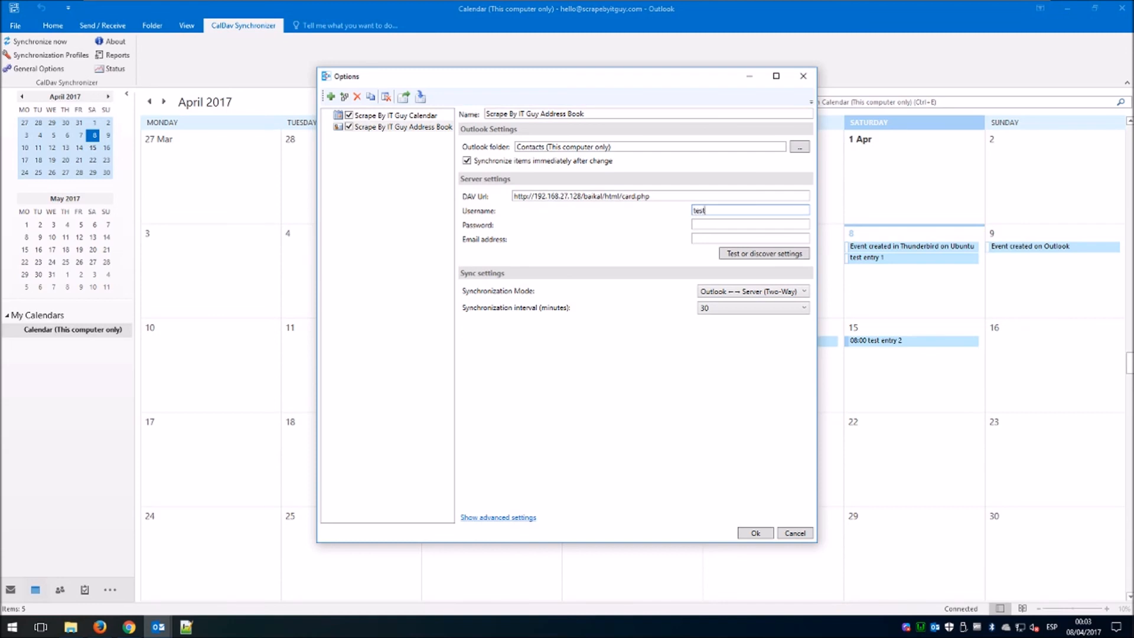
key("Tab")
key("Tab")
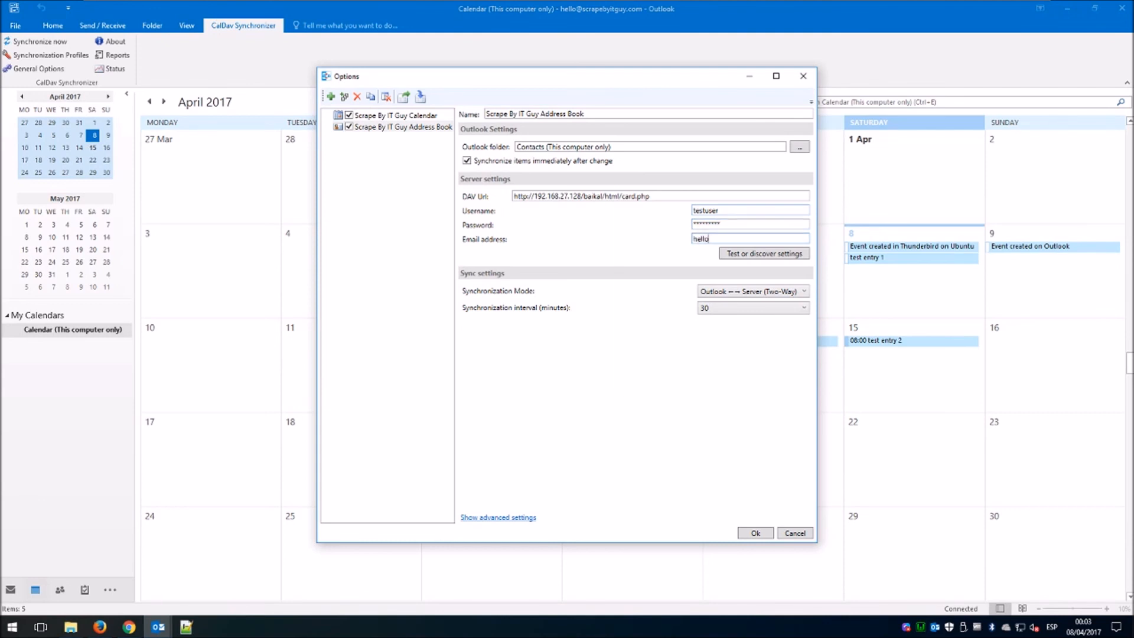
Test the connection, select 'This is a Test Address Book', and save the sync profile.
left_click(747, 259)
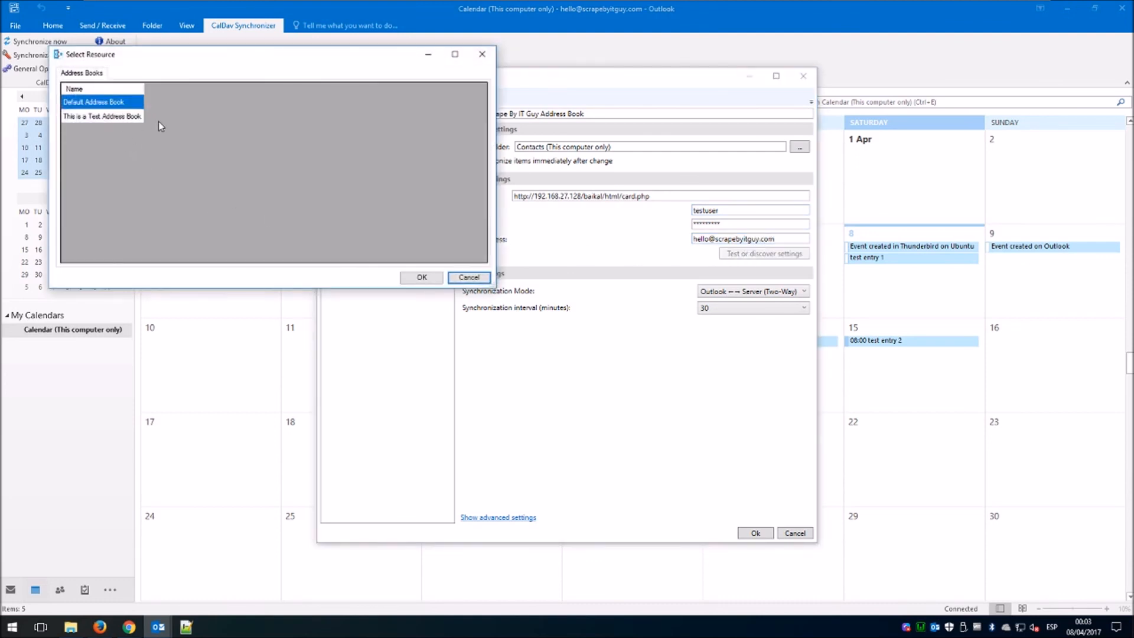
left_click(95, 117)
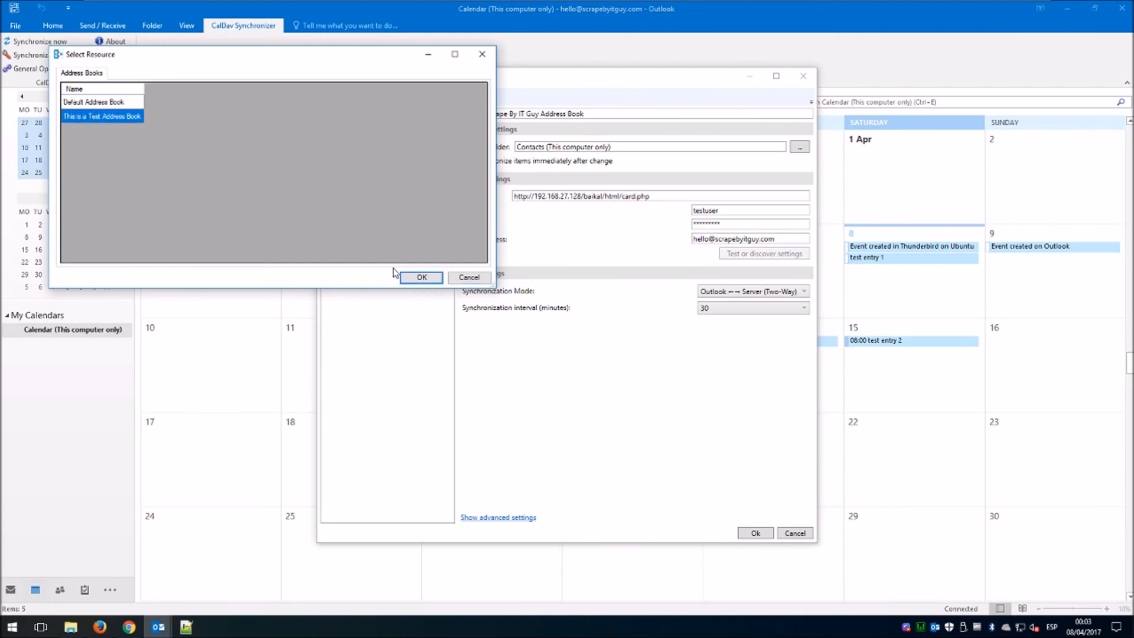
left_click(422, 278)
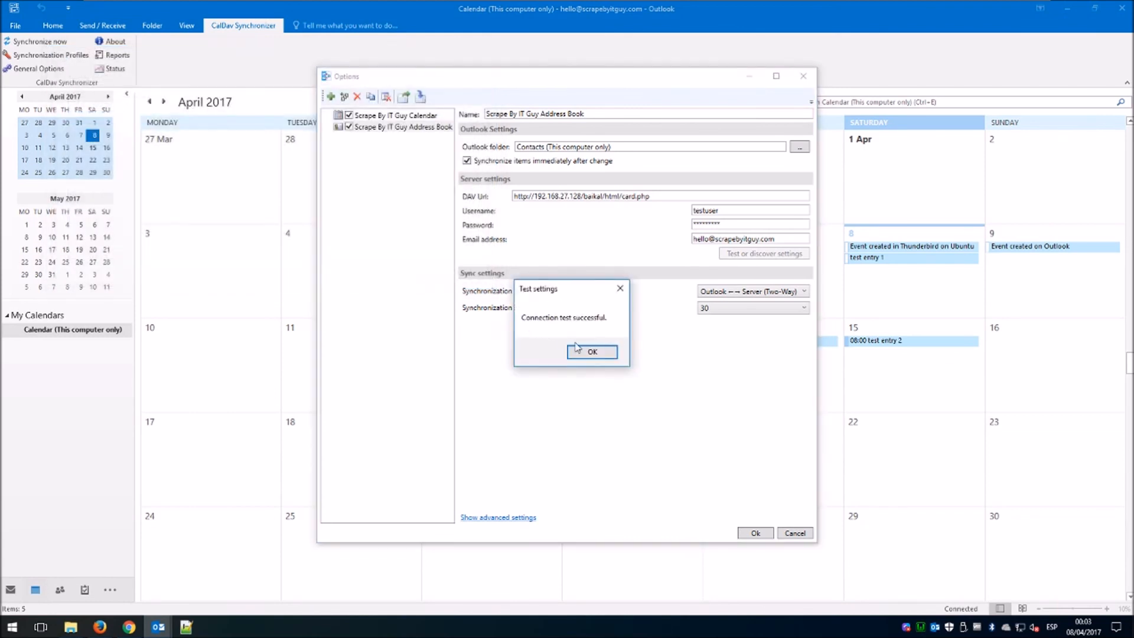
left_click(583, 351)
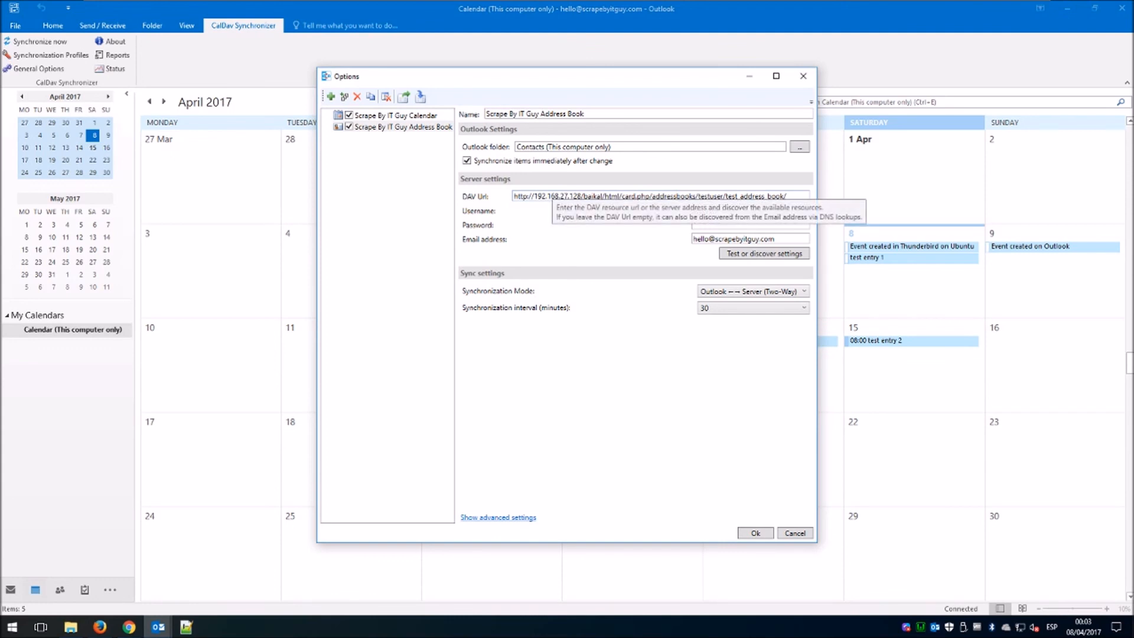
left_click_drag(512, 196, 787, 196)
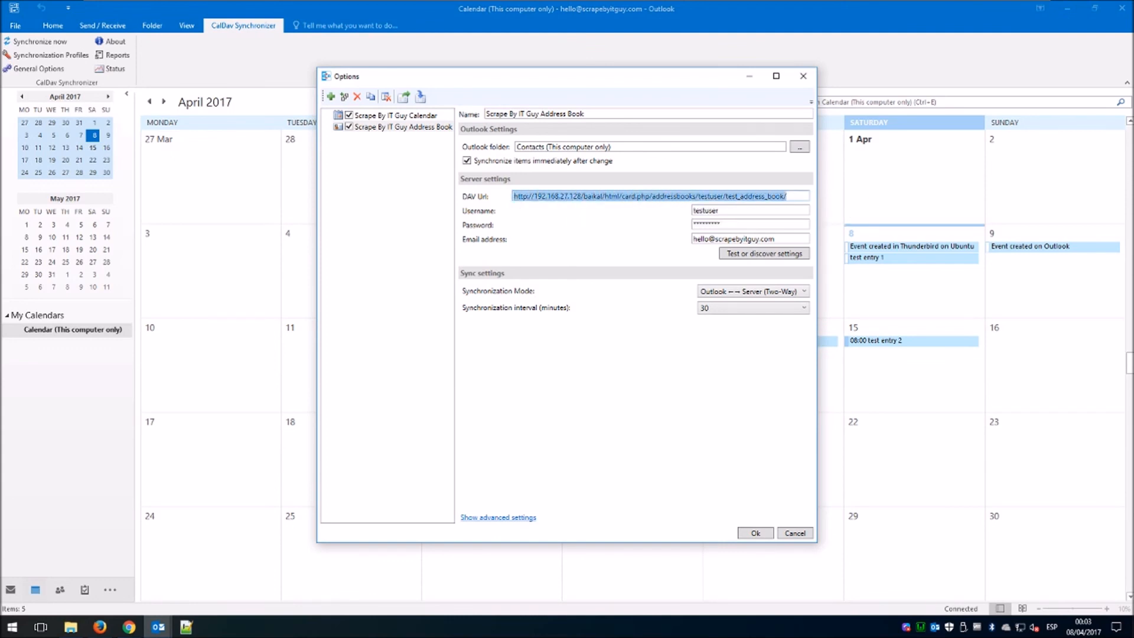
left_click(655, 232)
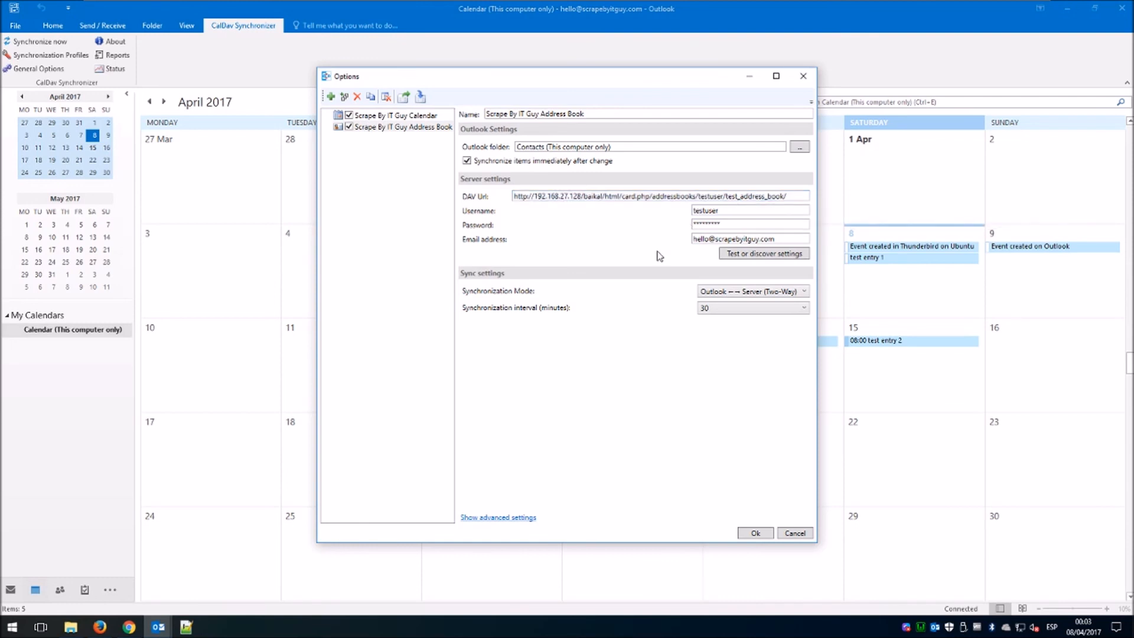
left_click(755, 533)
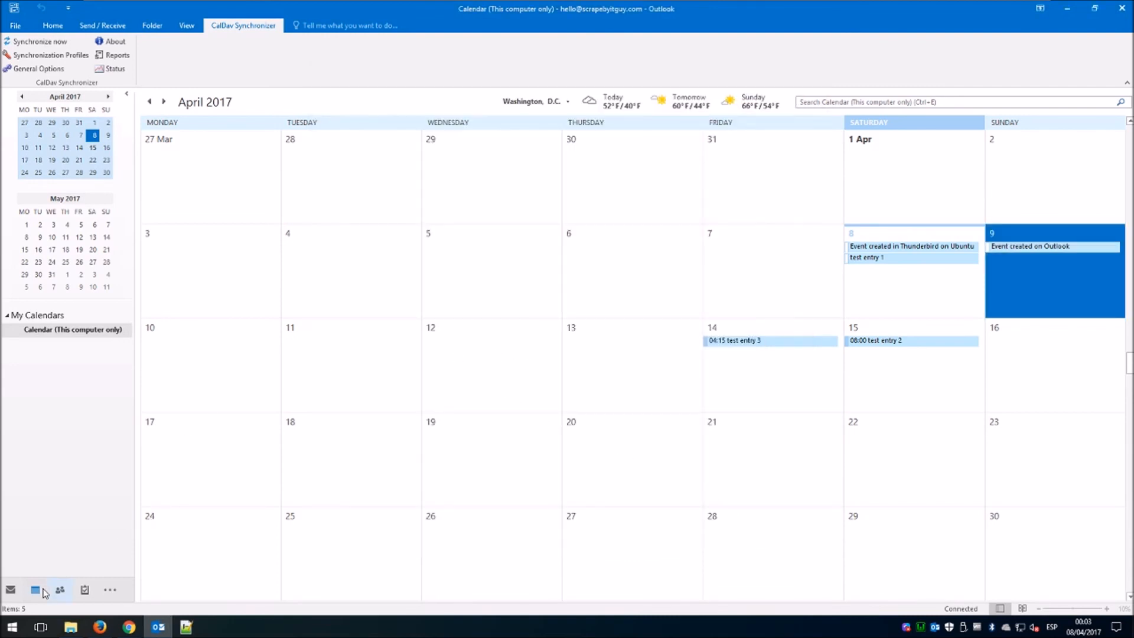
In People, create a contact with full name, company Scrape By IT Guy, job title and e-mail, then save it.
left_click(60, 591)
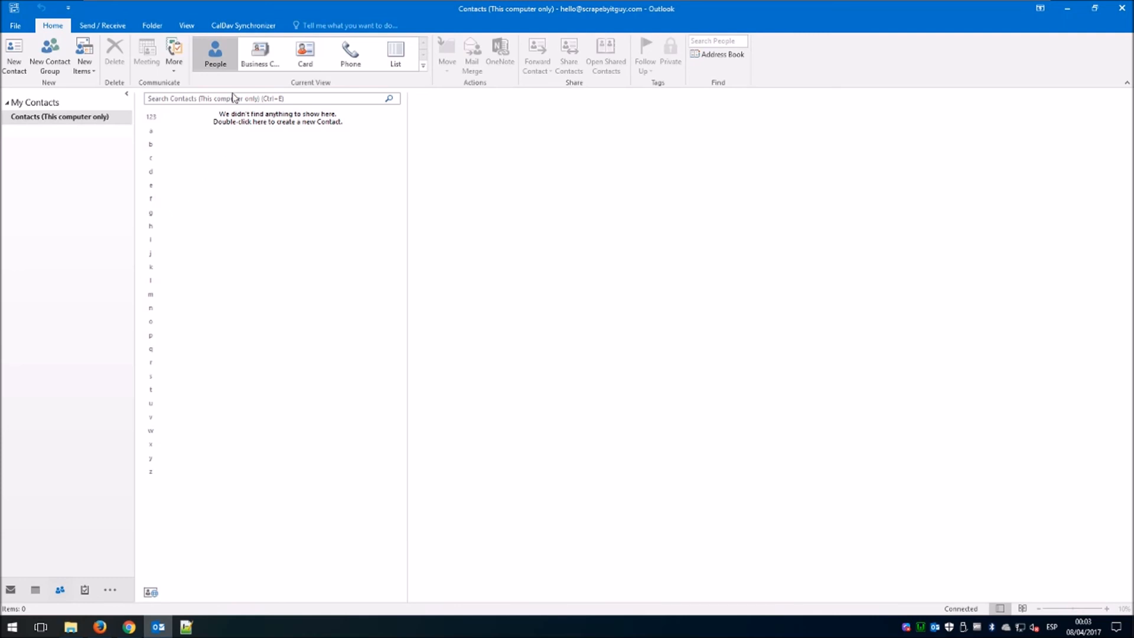
left_click(14, 56)
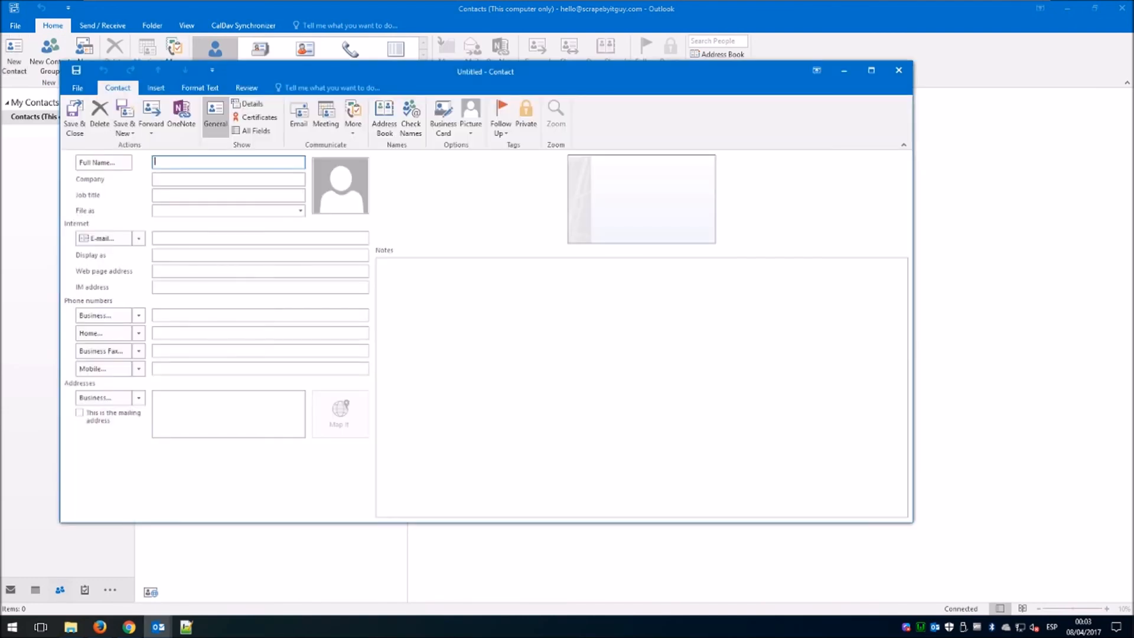
type("S")
key("Tab")
type("Scrap")
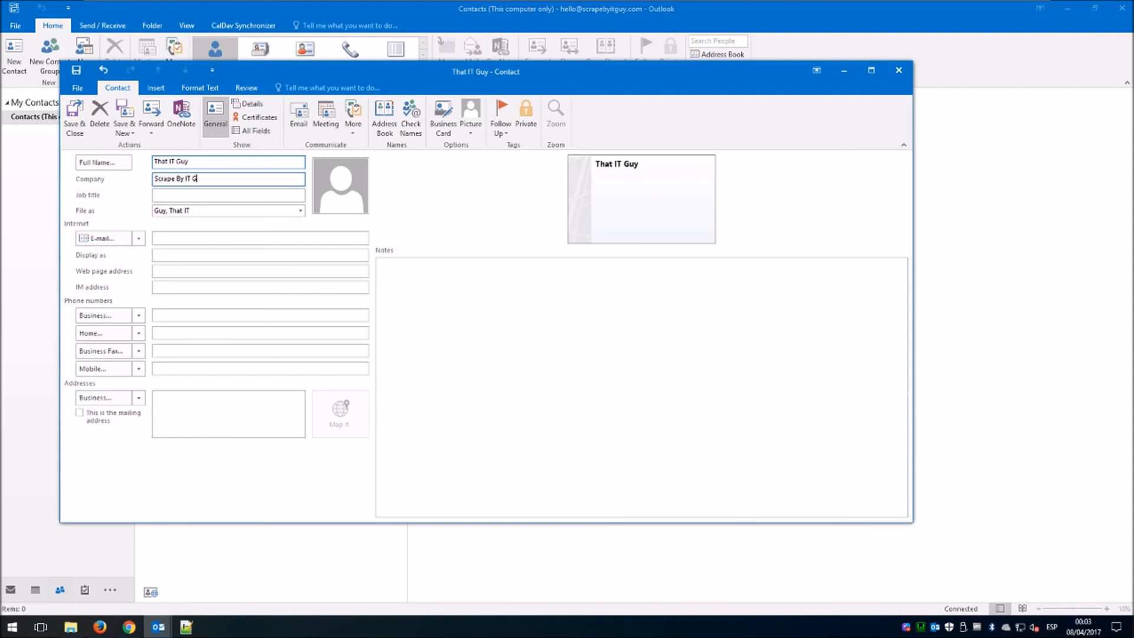
key("Tab")
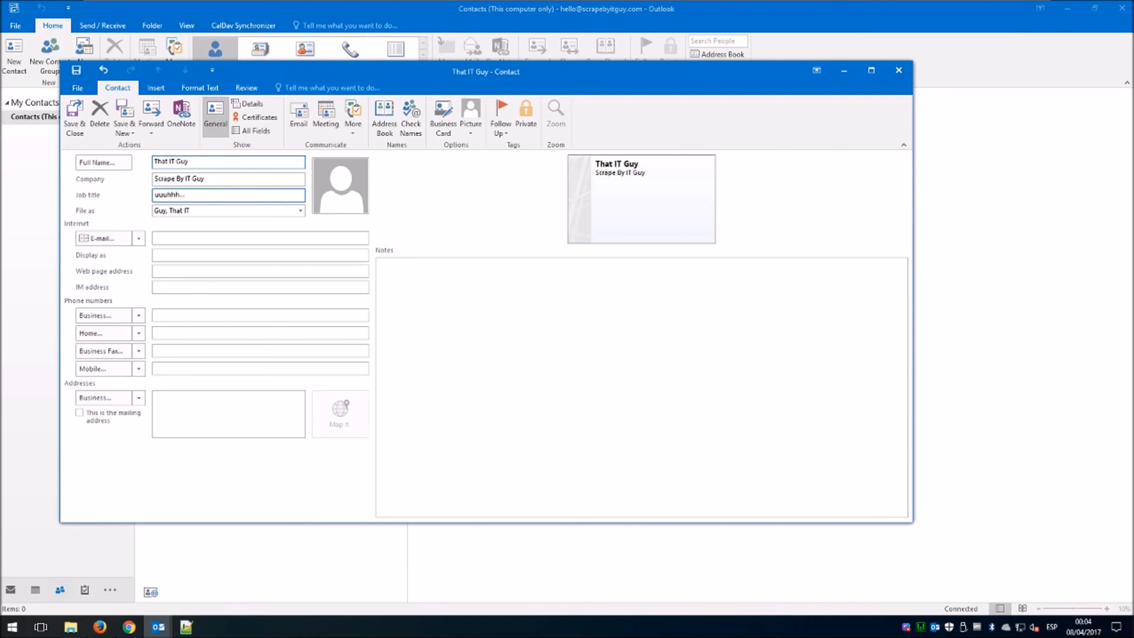
left_click(216, 235)
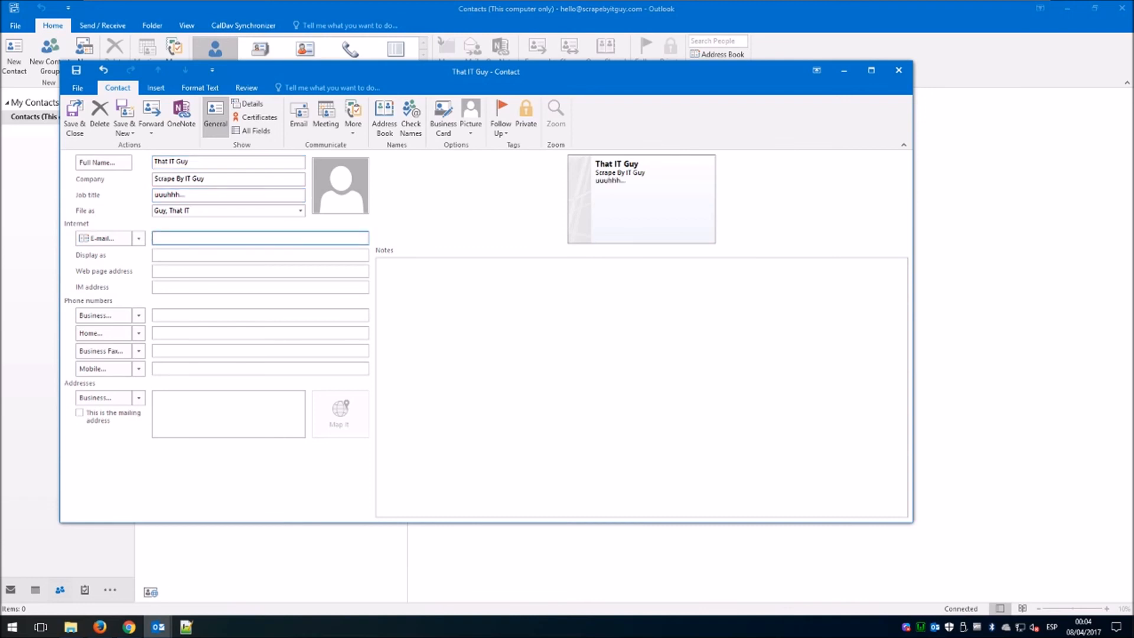
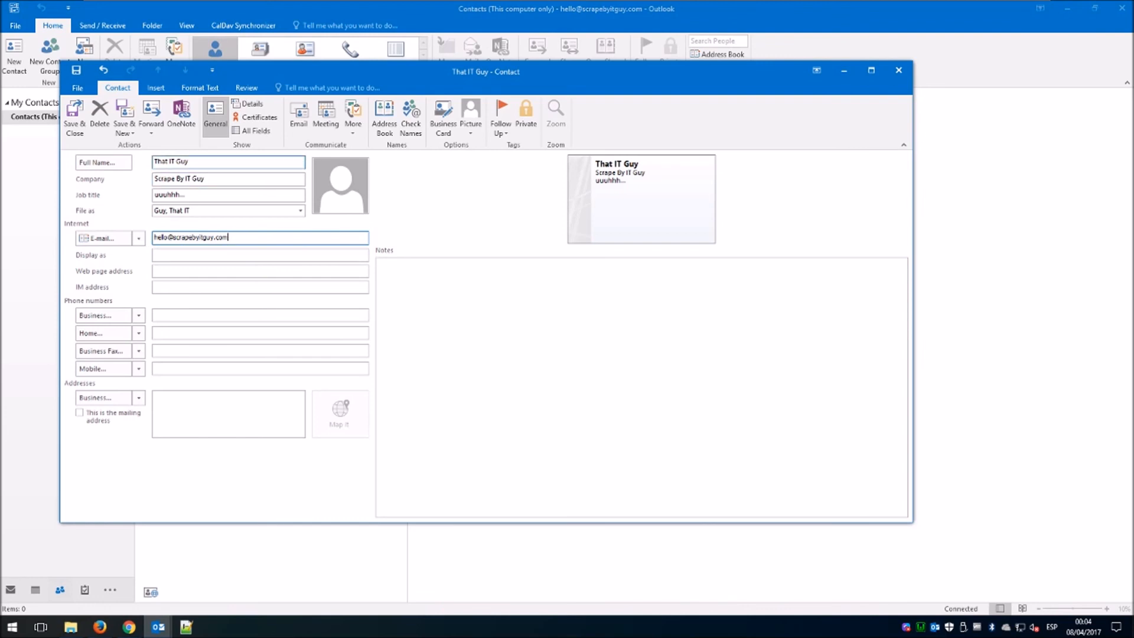
left_click(171, 162)
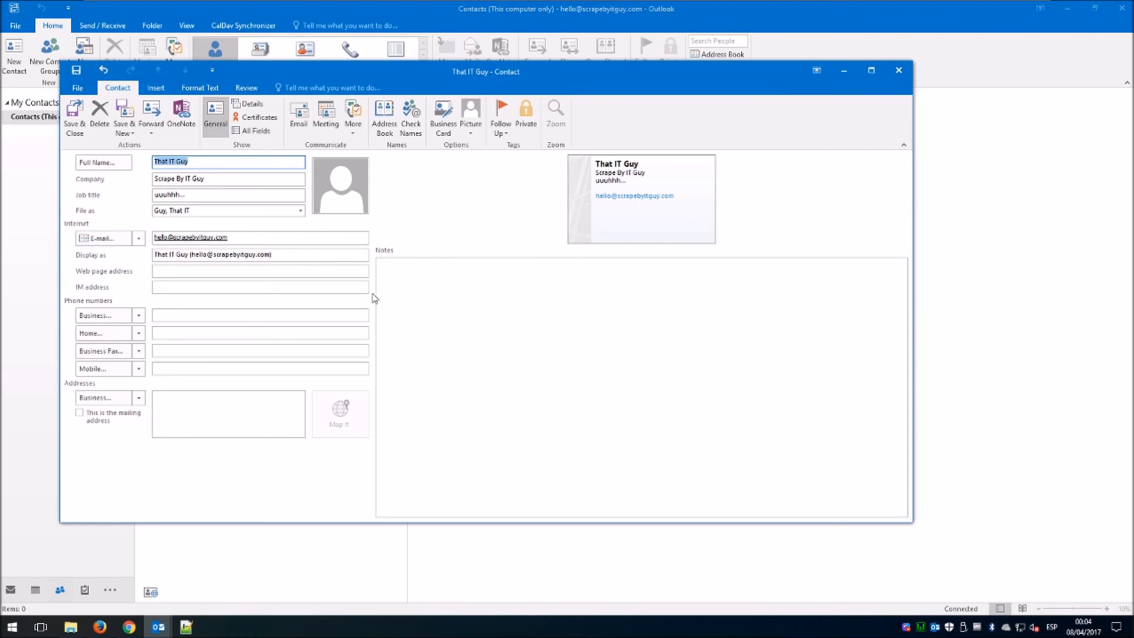
left_click(75, 122)
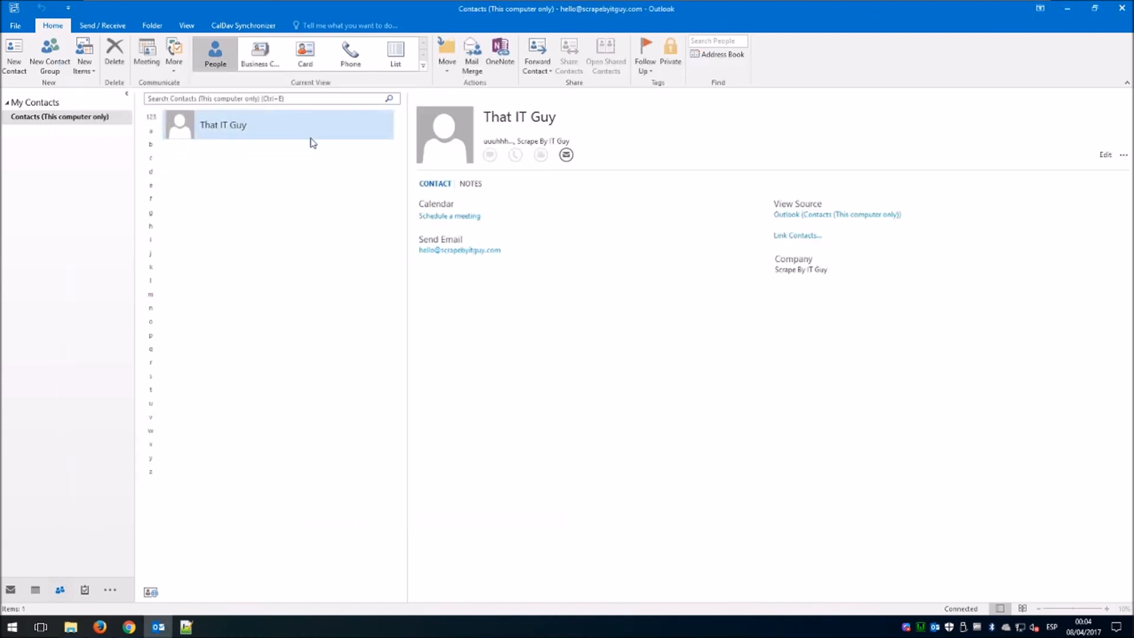
left_click(100, 627)
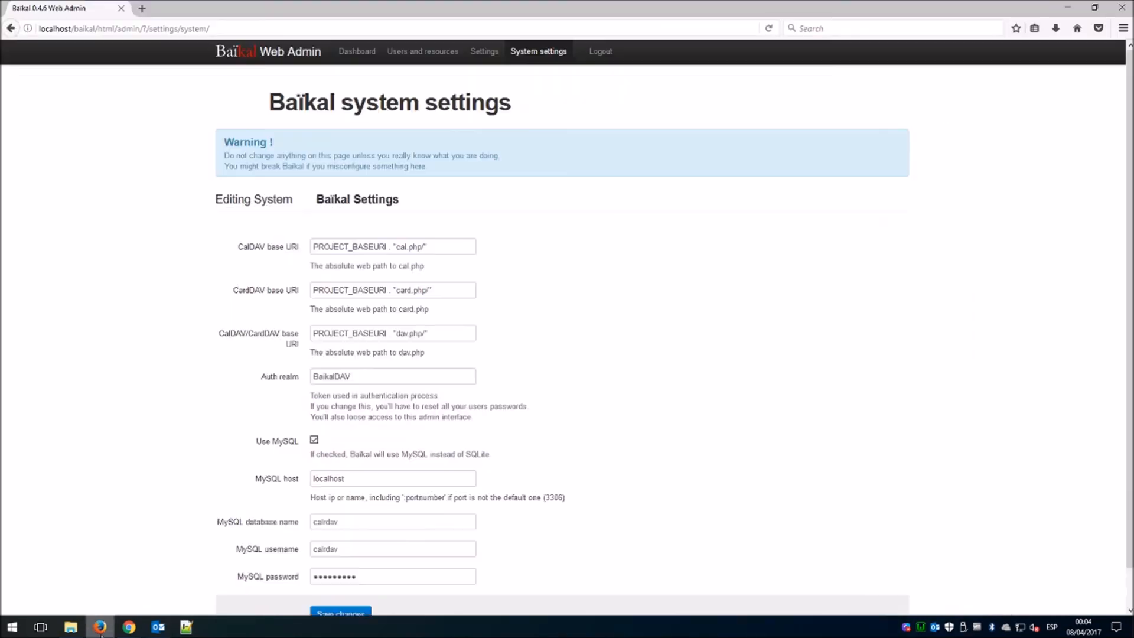
left_click(350, 54)
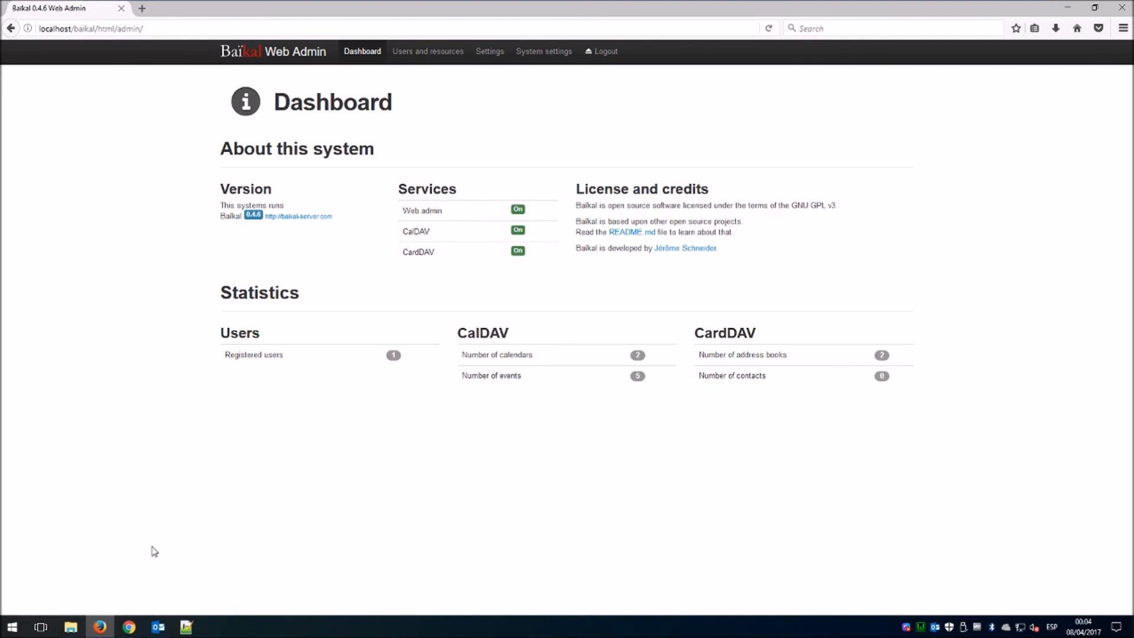
left_click(158, 626)
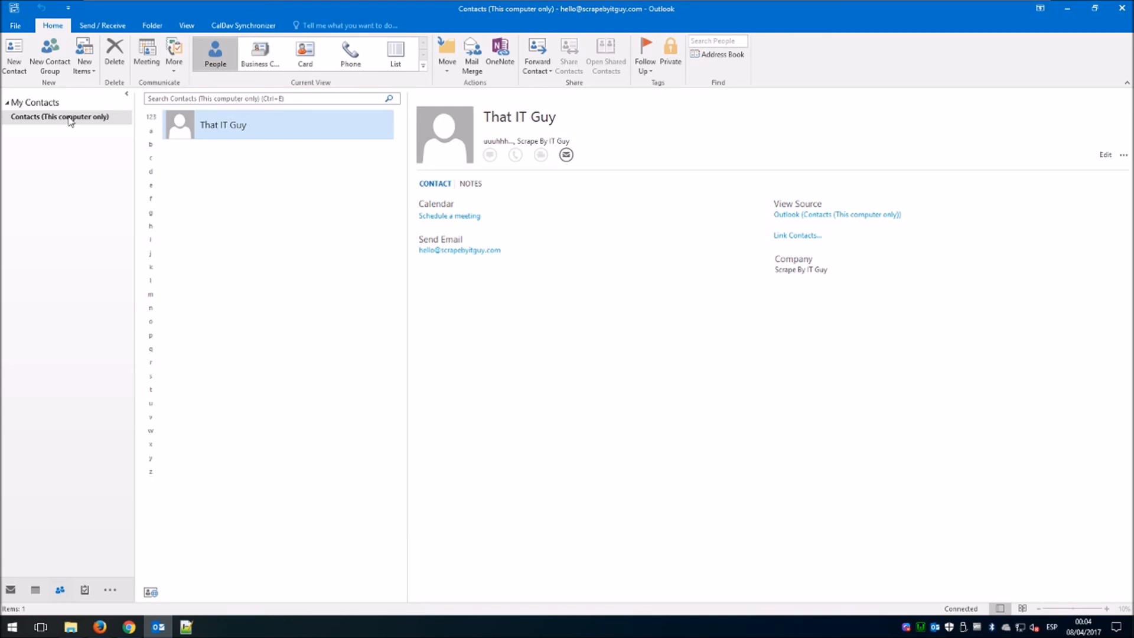
Check the new contact's actions and the CalDav Synchronizer ribbon, then return to the Baïkal dashboard.
right_click(199, 124)
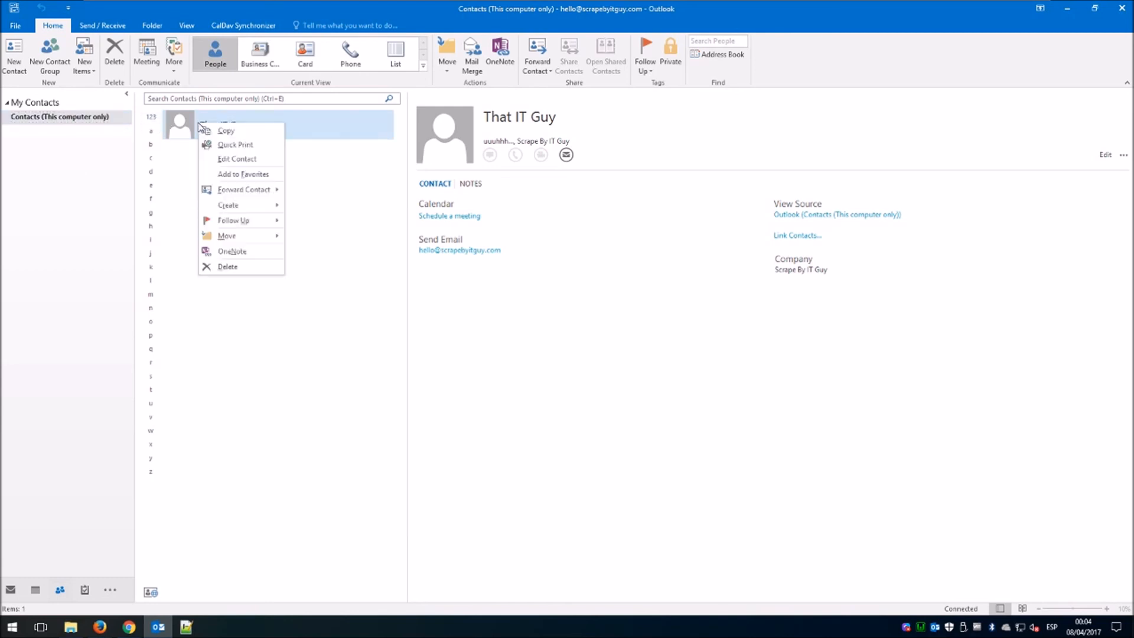
left_click(77, 183)
left_click(243, 26)
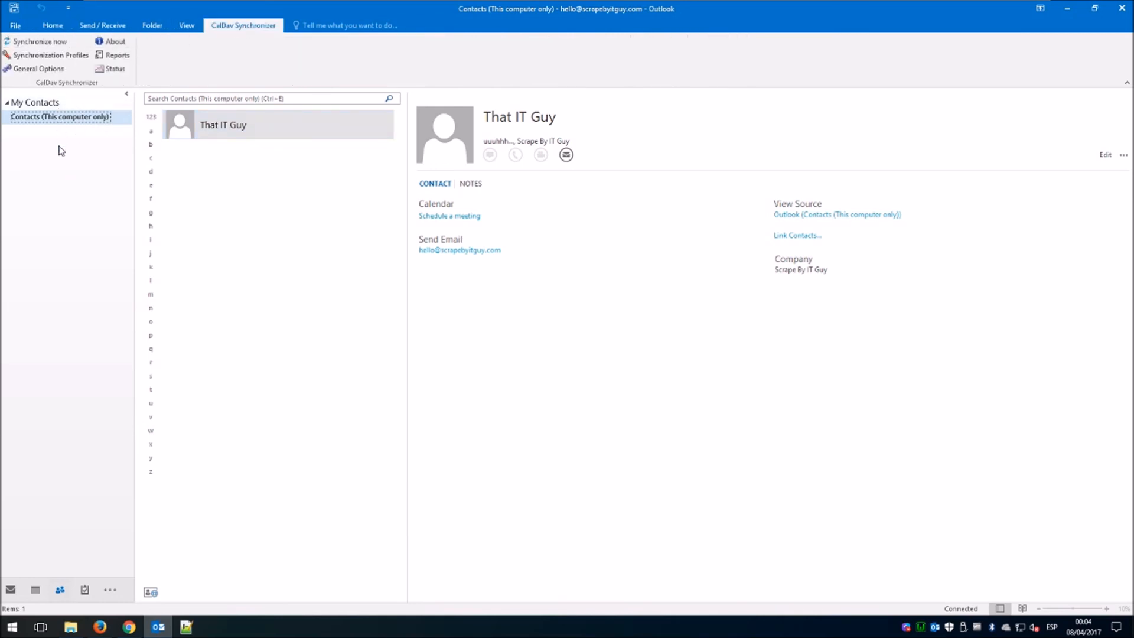
left_click(99, 629)
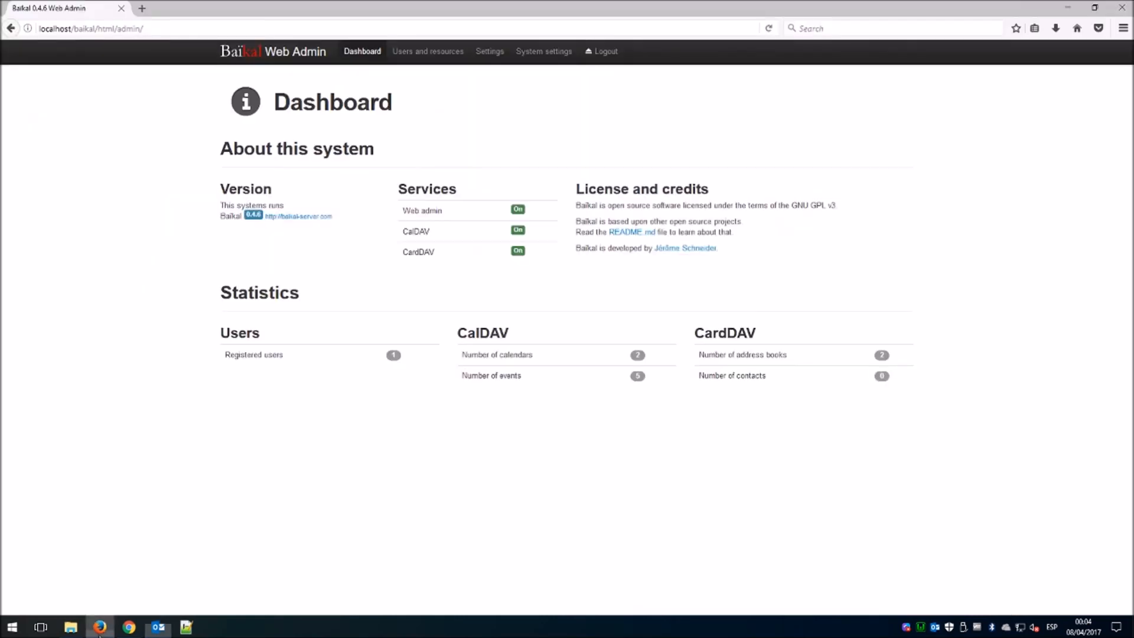
Reload the Baïkal dashboard to confirm 1 contact, then minimize Firefox and Outlook.
key("F5")
mouse_move(96, 632)
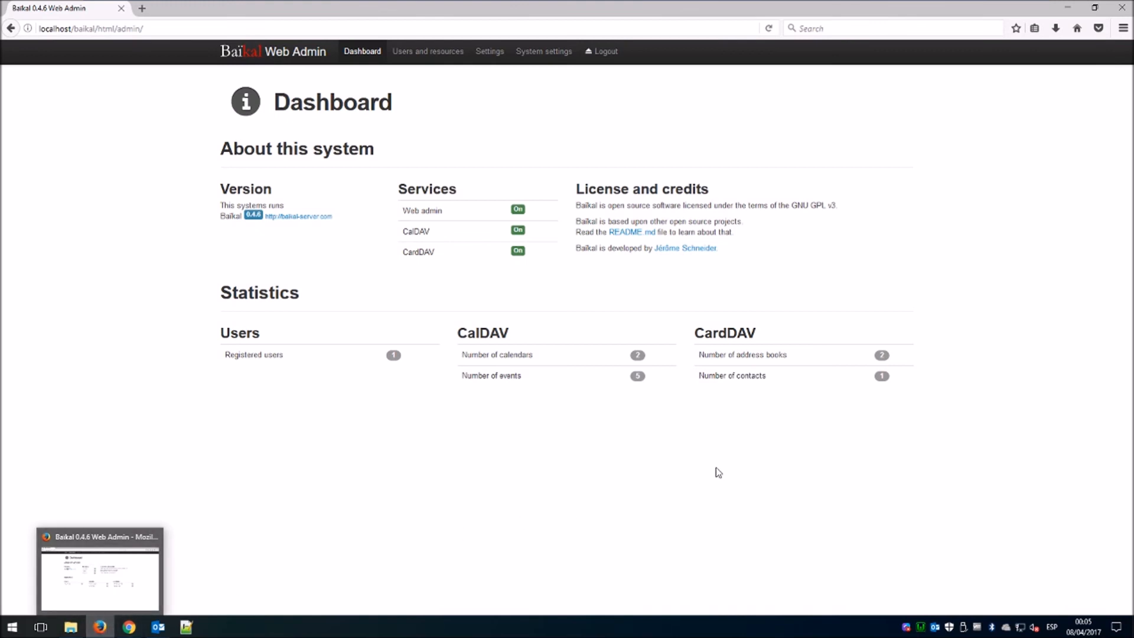
left_click(1066, 9)
left_click(1066, 9)
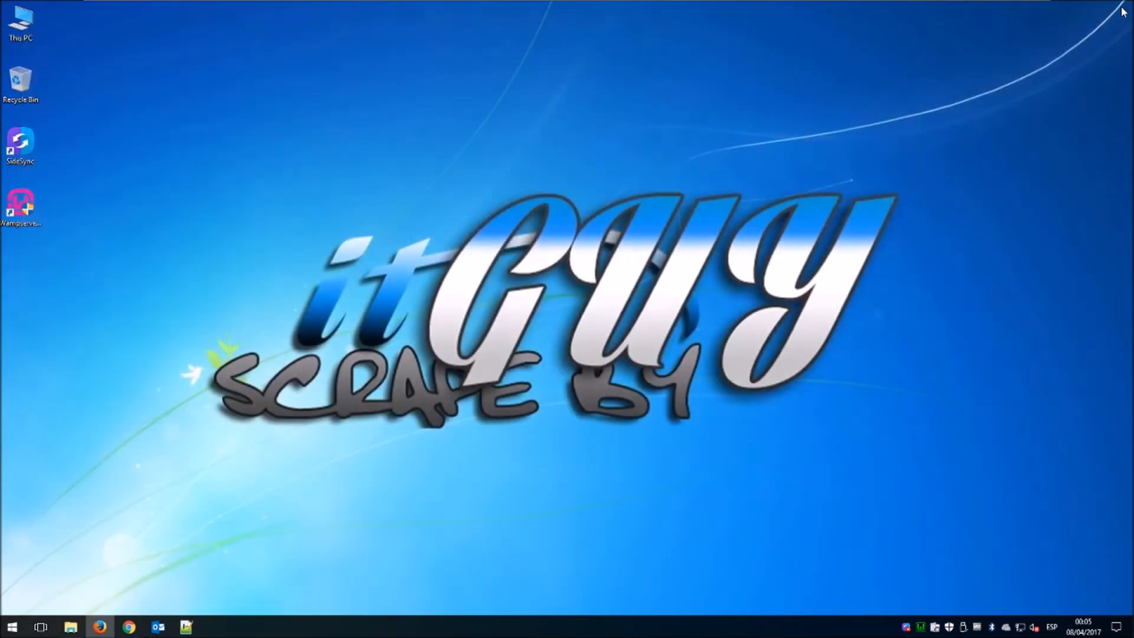